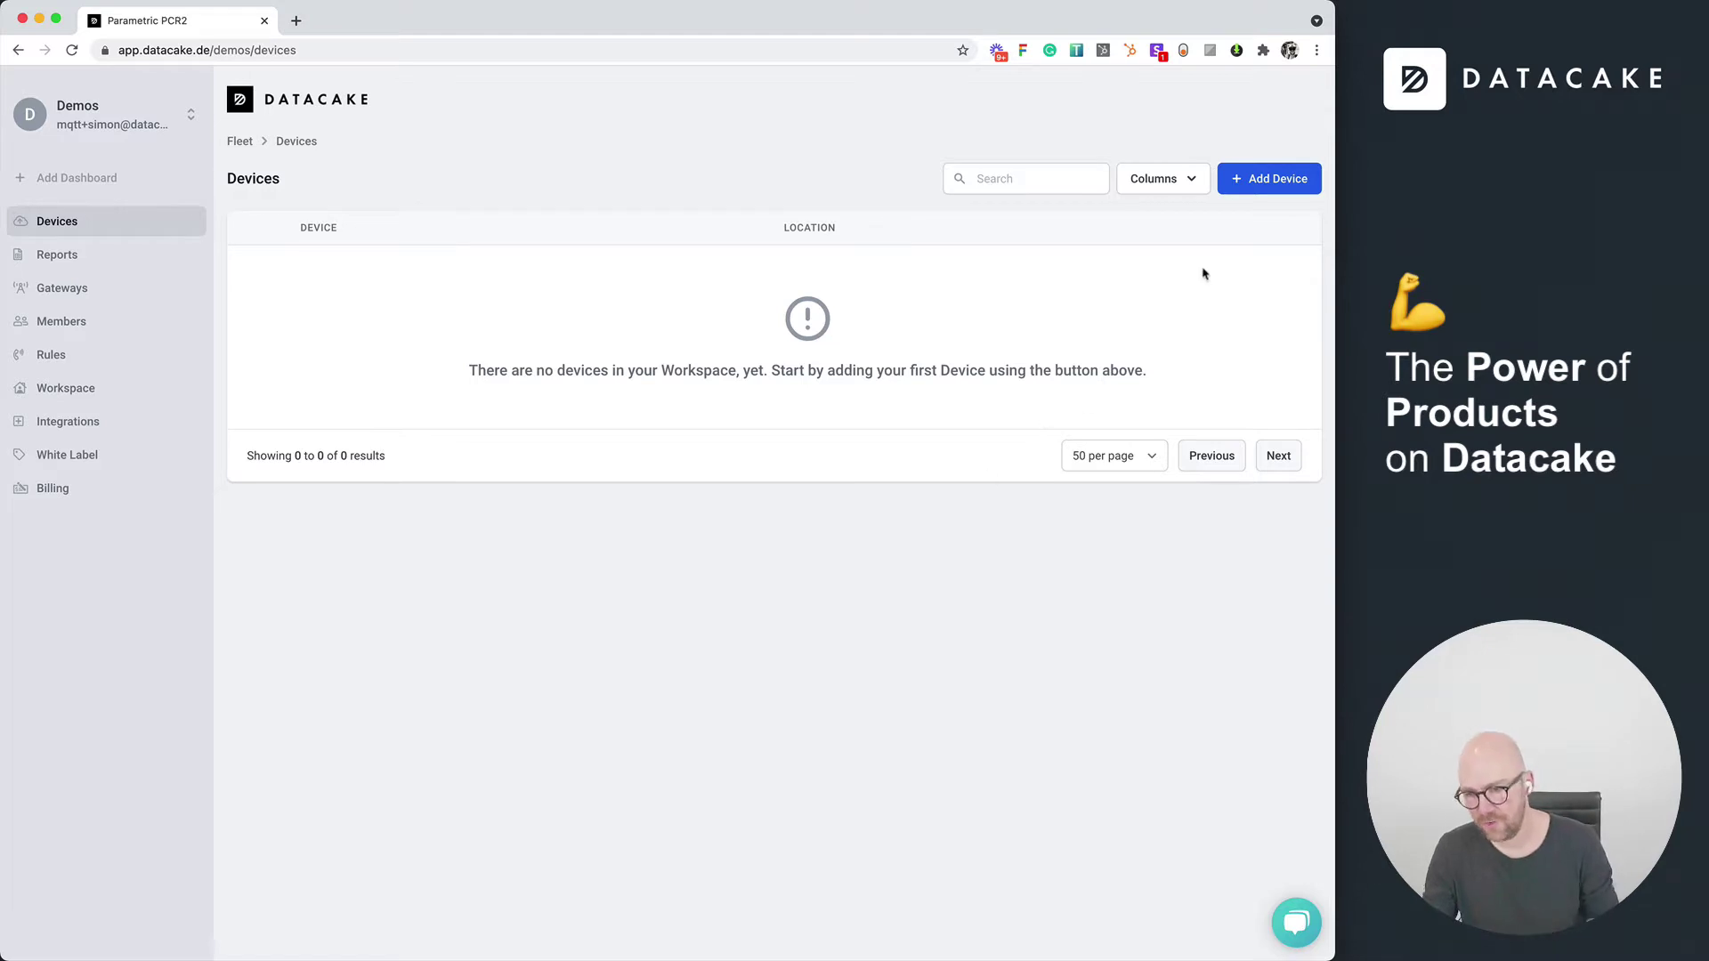
Step: Start adding an API-type device and choose to create a new empty product
{"action": "left_click", "coordinate": [1274, 189]}
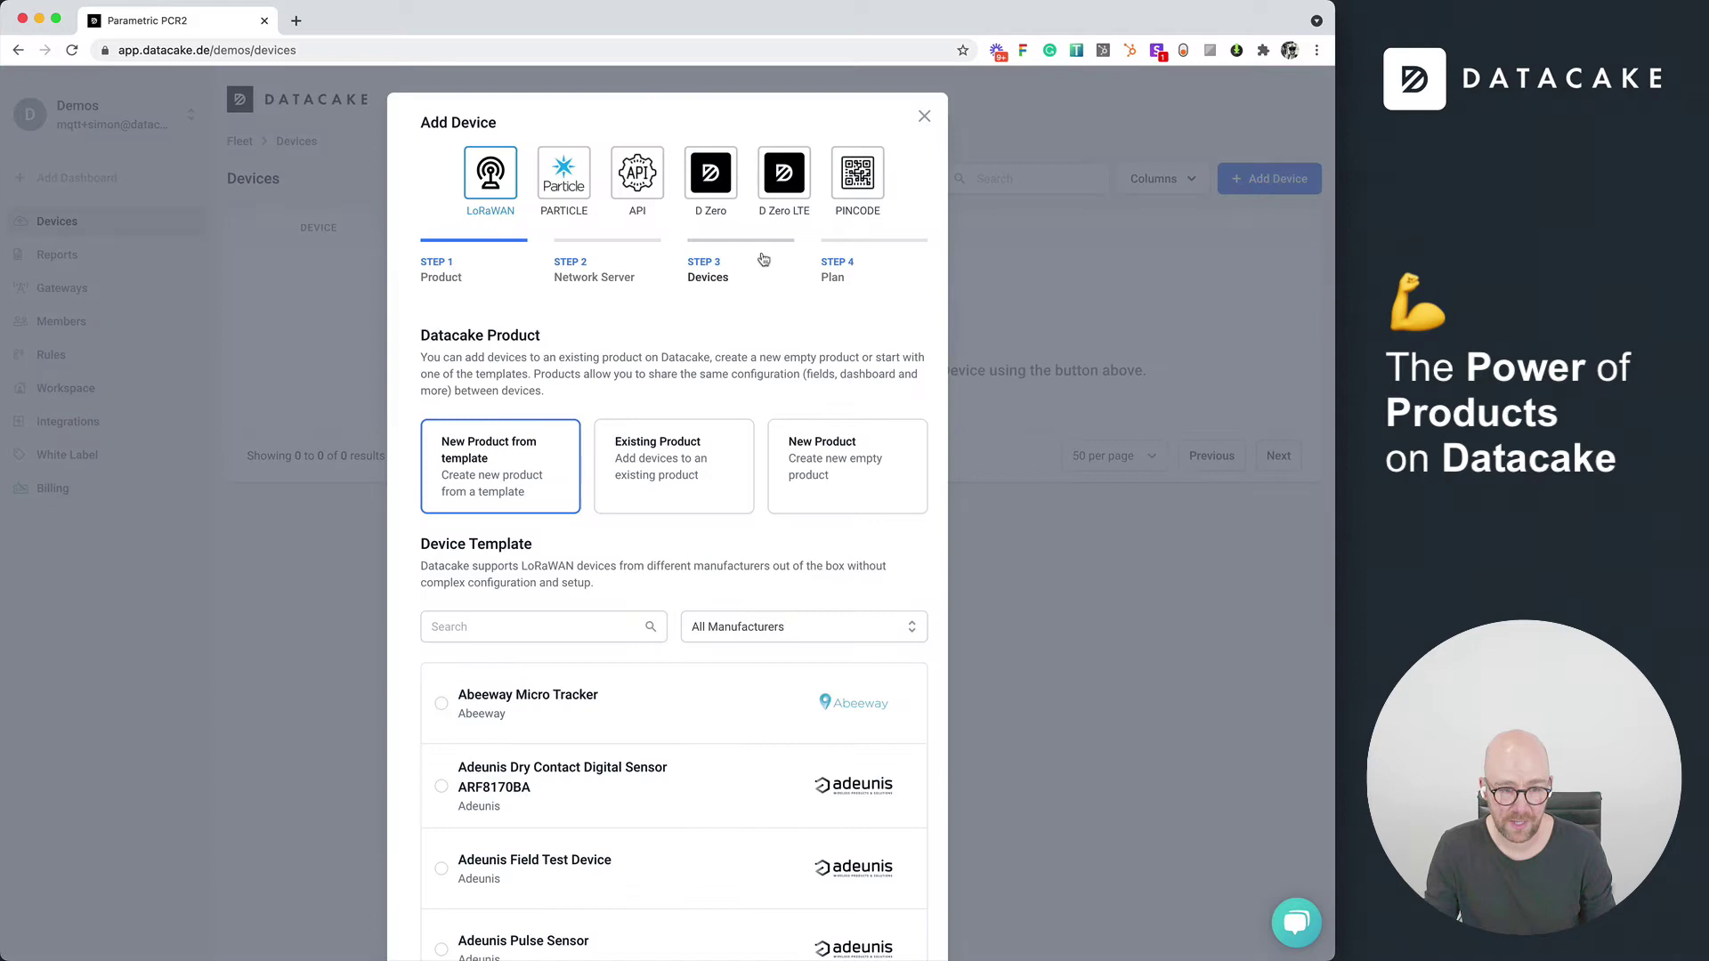
{"action": "left_click", "coordinate": [562, 185]}
{"action": "left_click", "coordinate": [634, 310]}
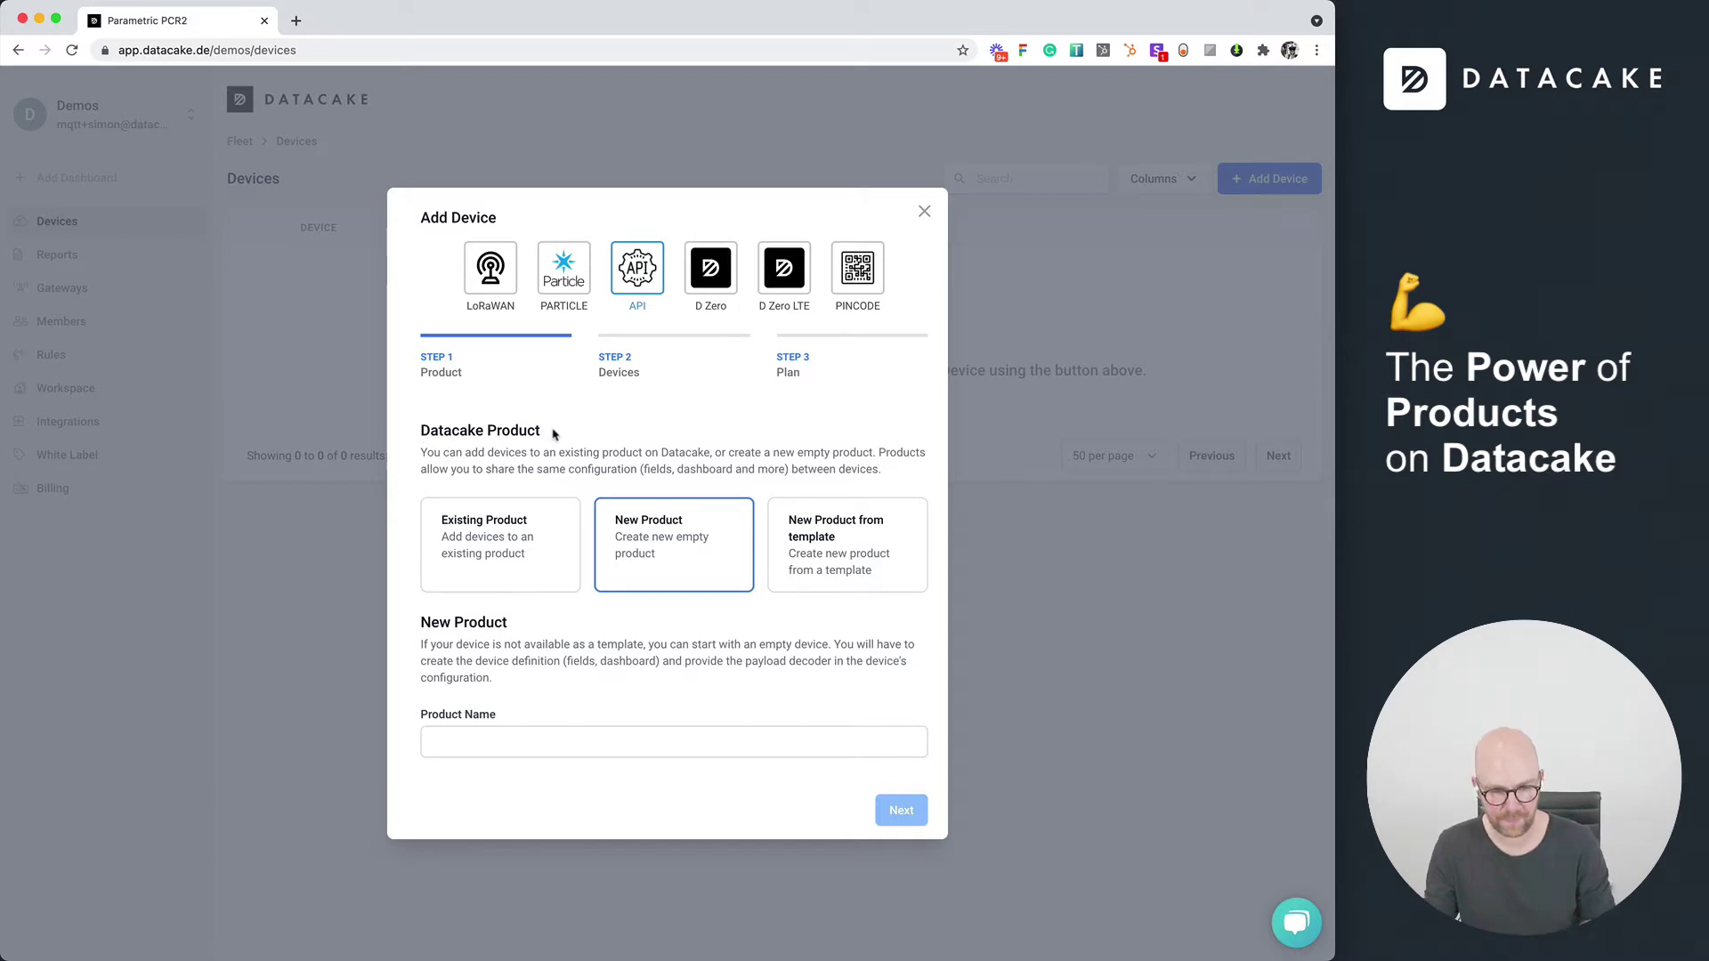
{"action": "left_click", "coordinate": [542, 560]}
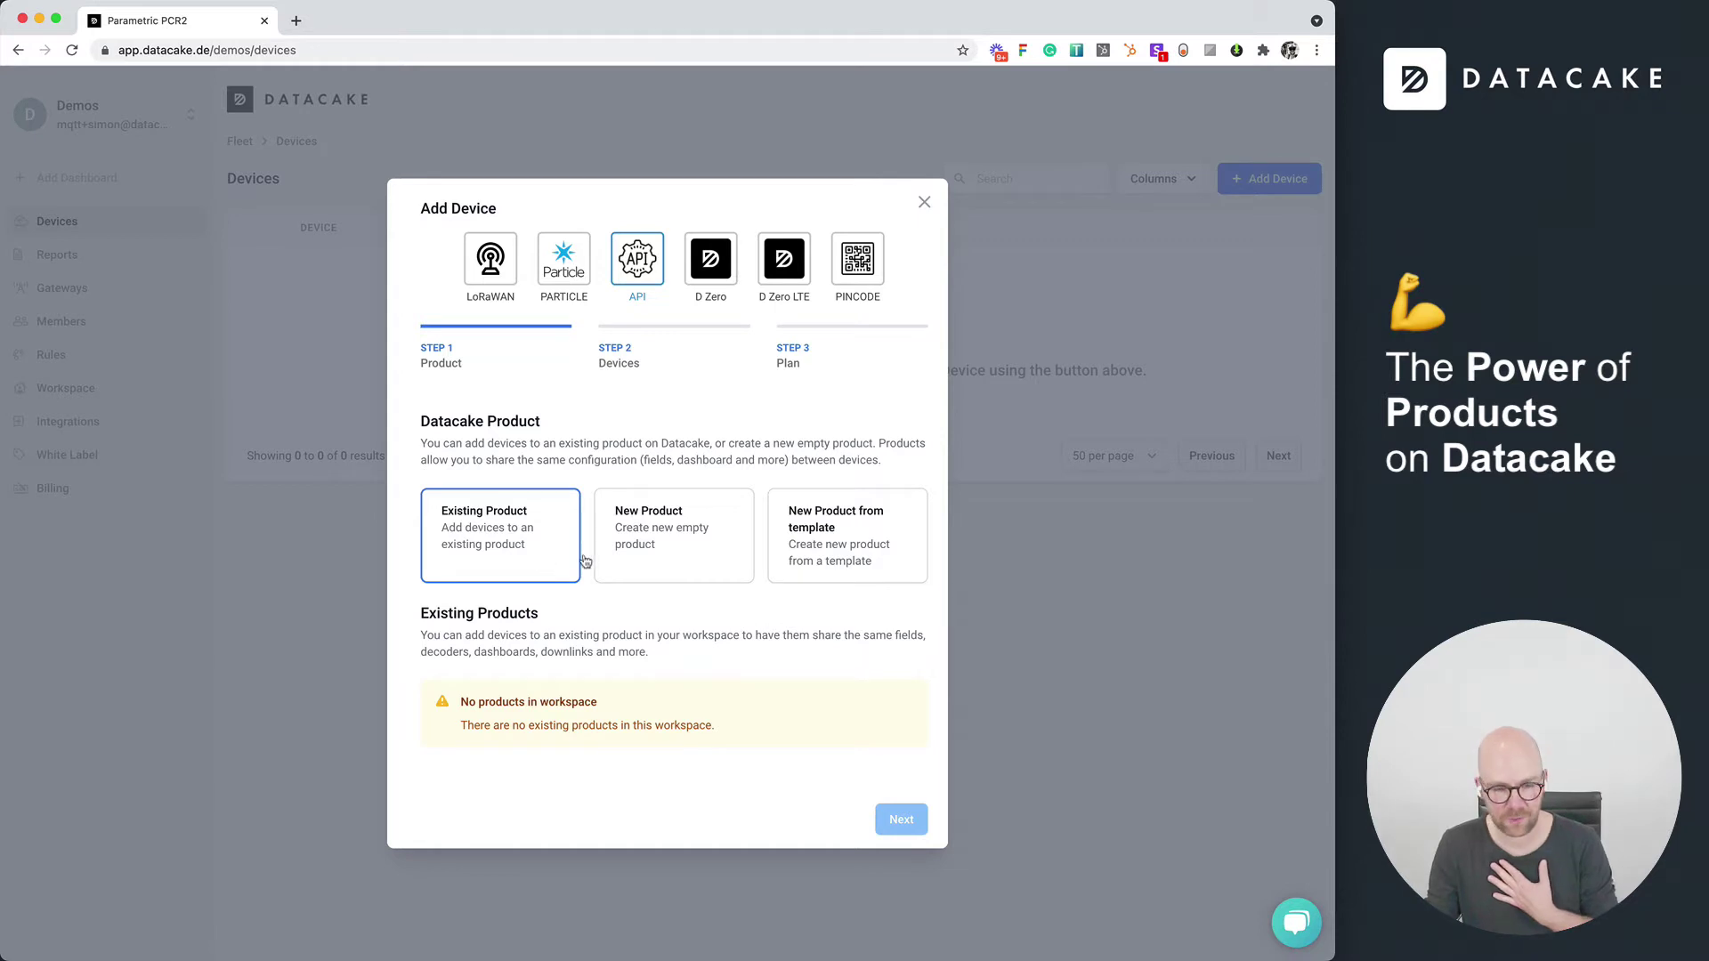
{"action": "left_click", "coordinate": [660, 557]}
{"action": "left_click", "coordinate": [798, 561]}
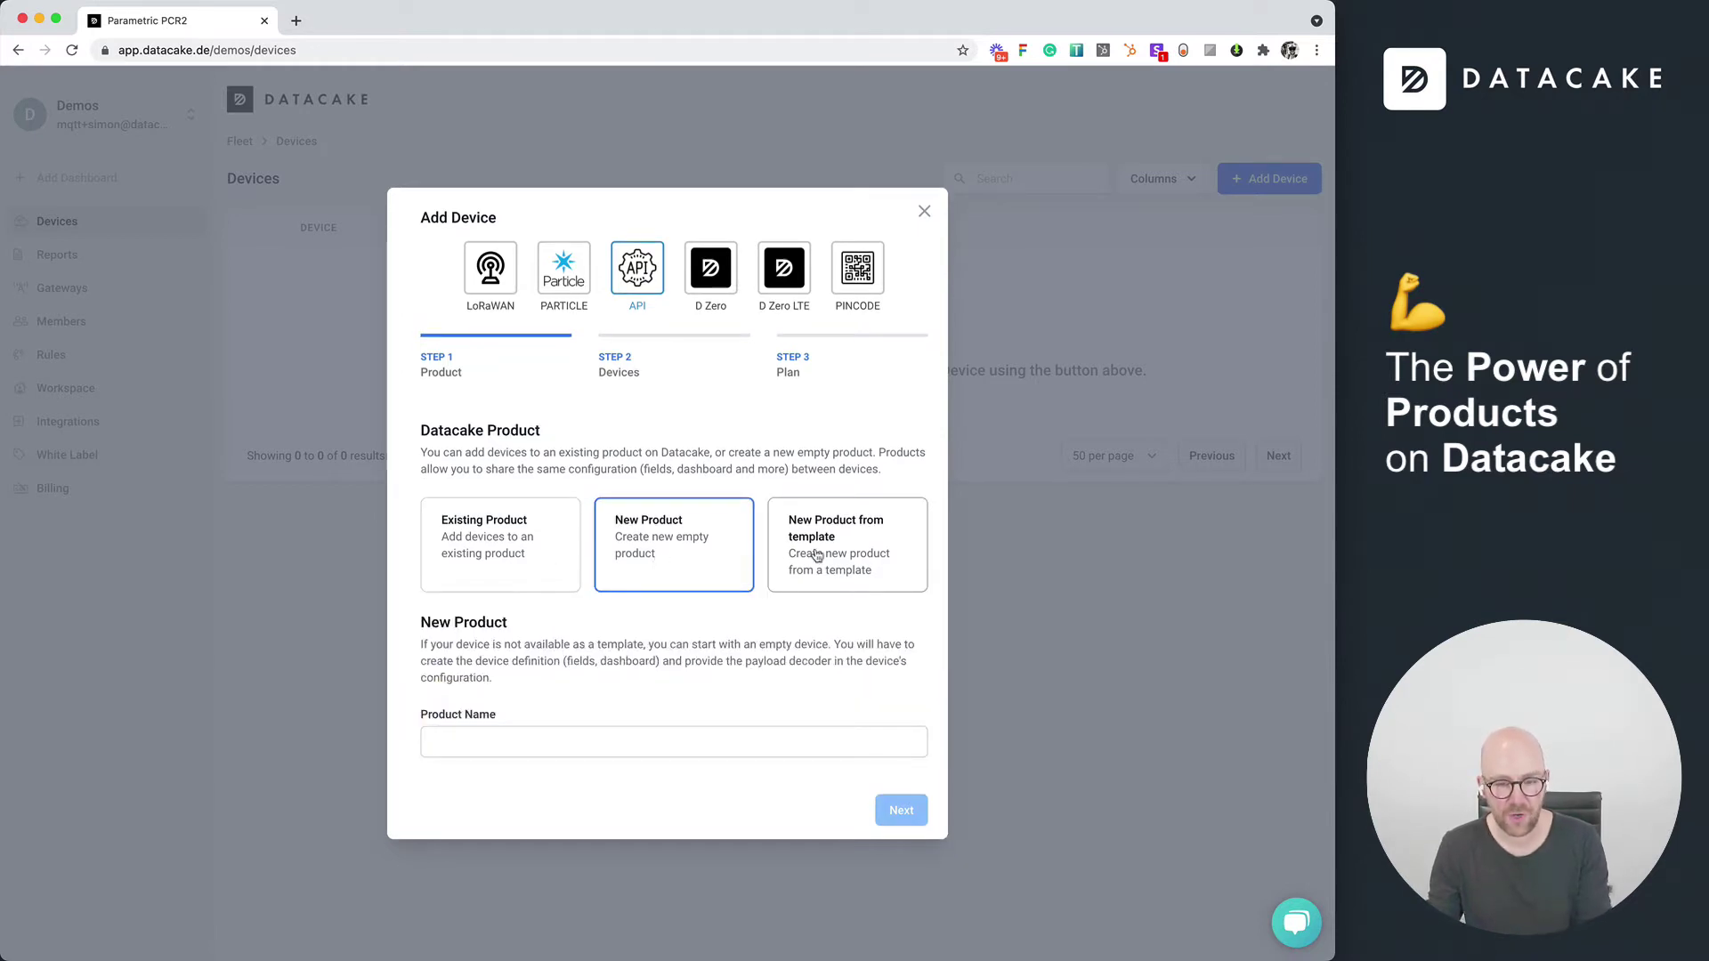
{"action": "scroll", "coordinate": [791, 563], "scroll_direction": "down", "scroll_amount": 3}
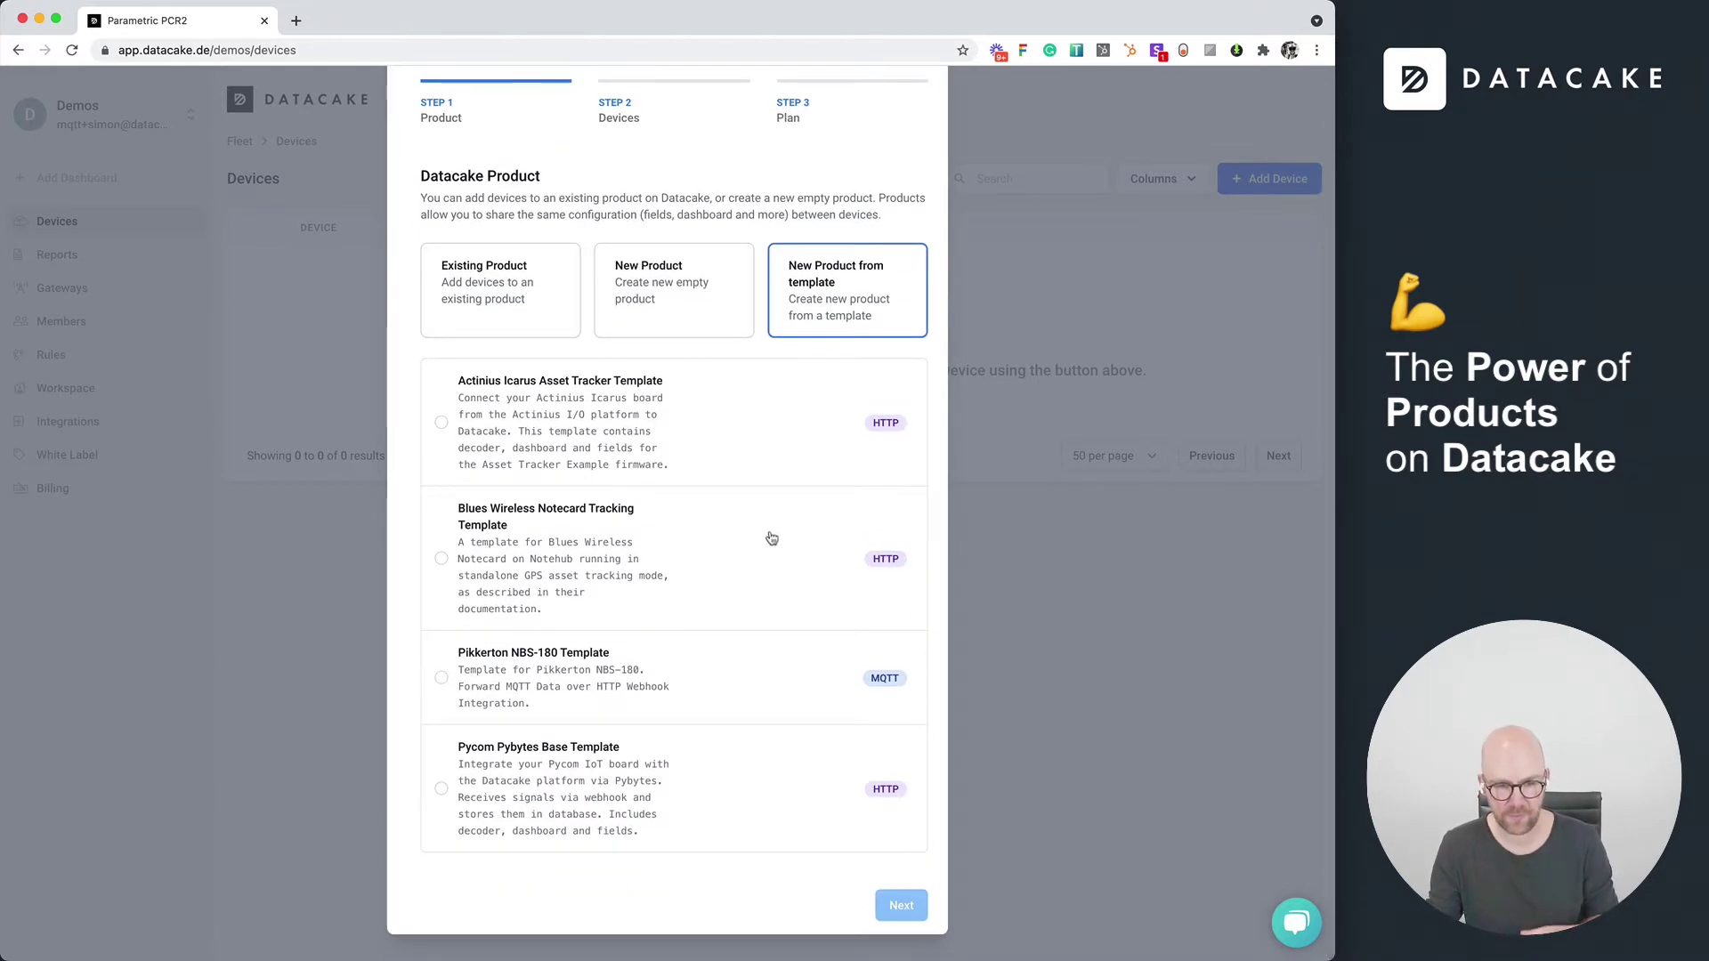
{"action": "scroll", "coordinate": [544, 775], "scroll_direction": "up", "scroll_amount": 3}
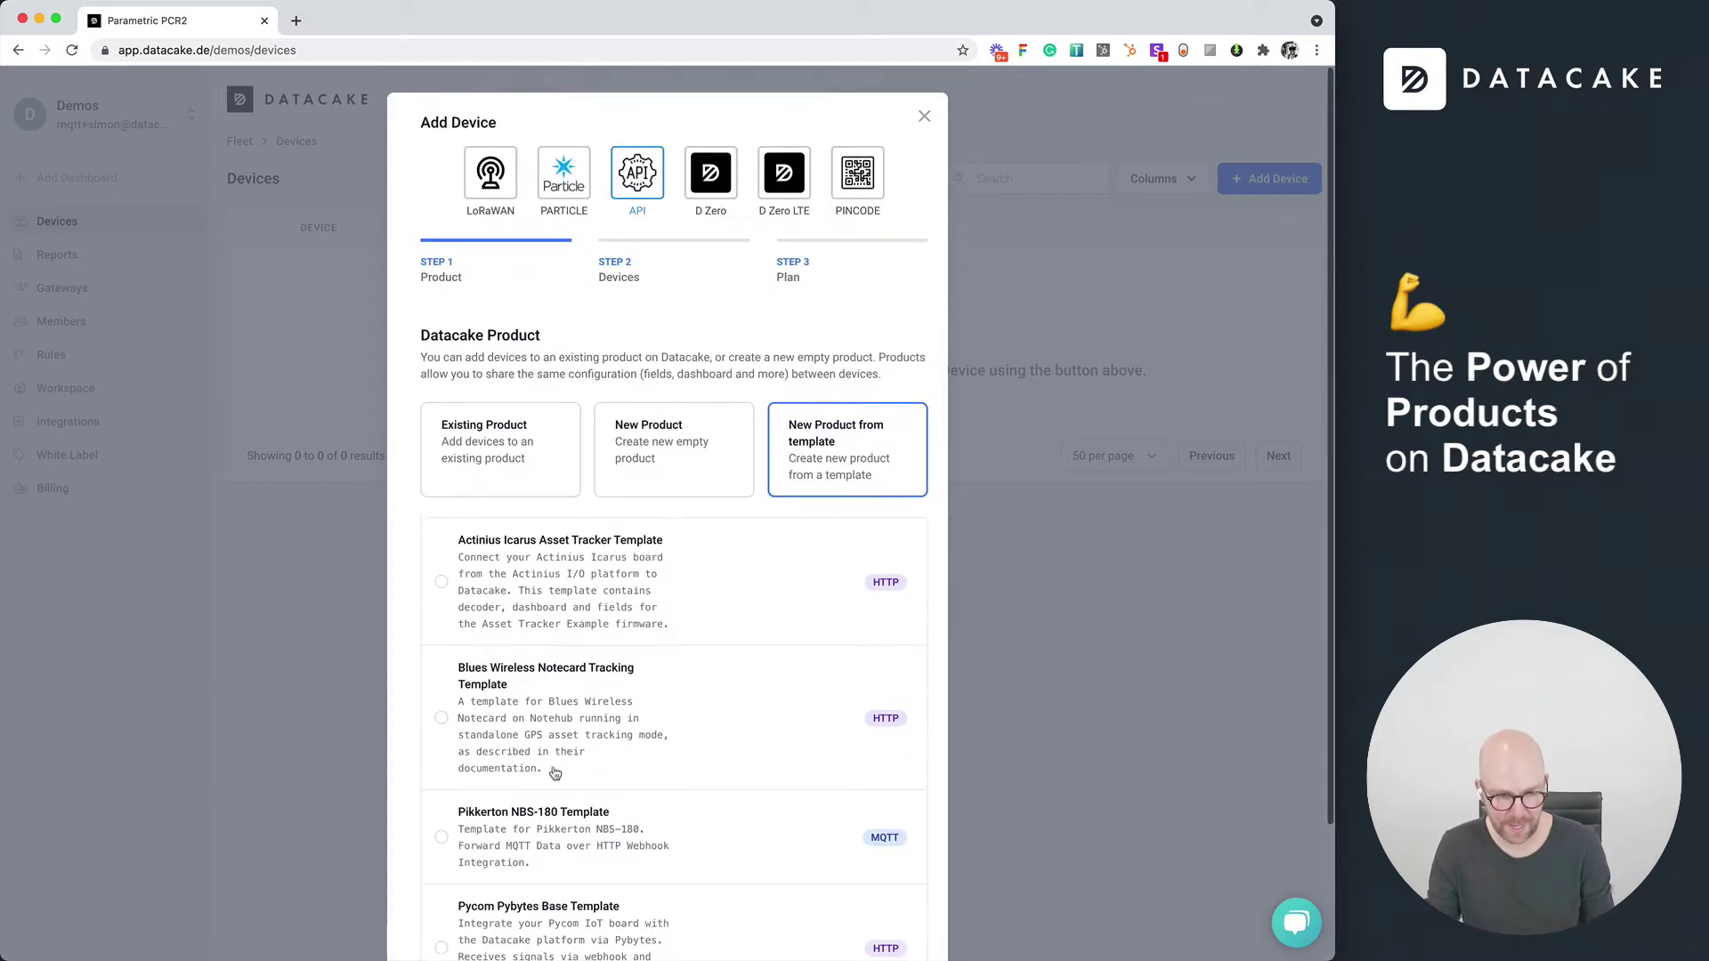
{"action": "left_click", "coordinate": [491, 174]}
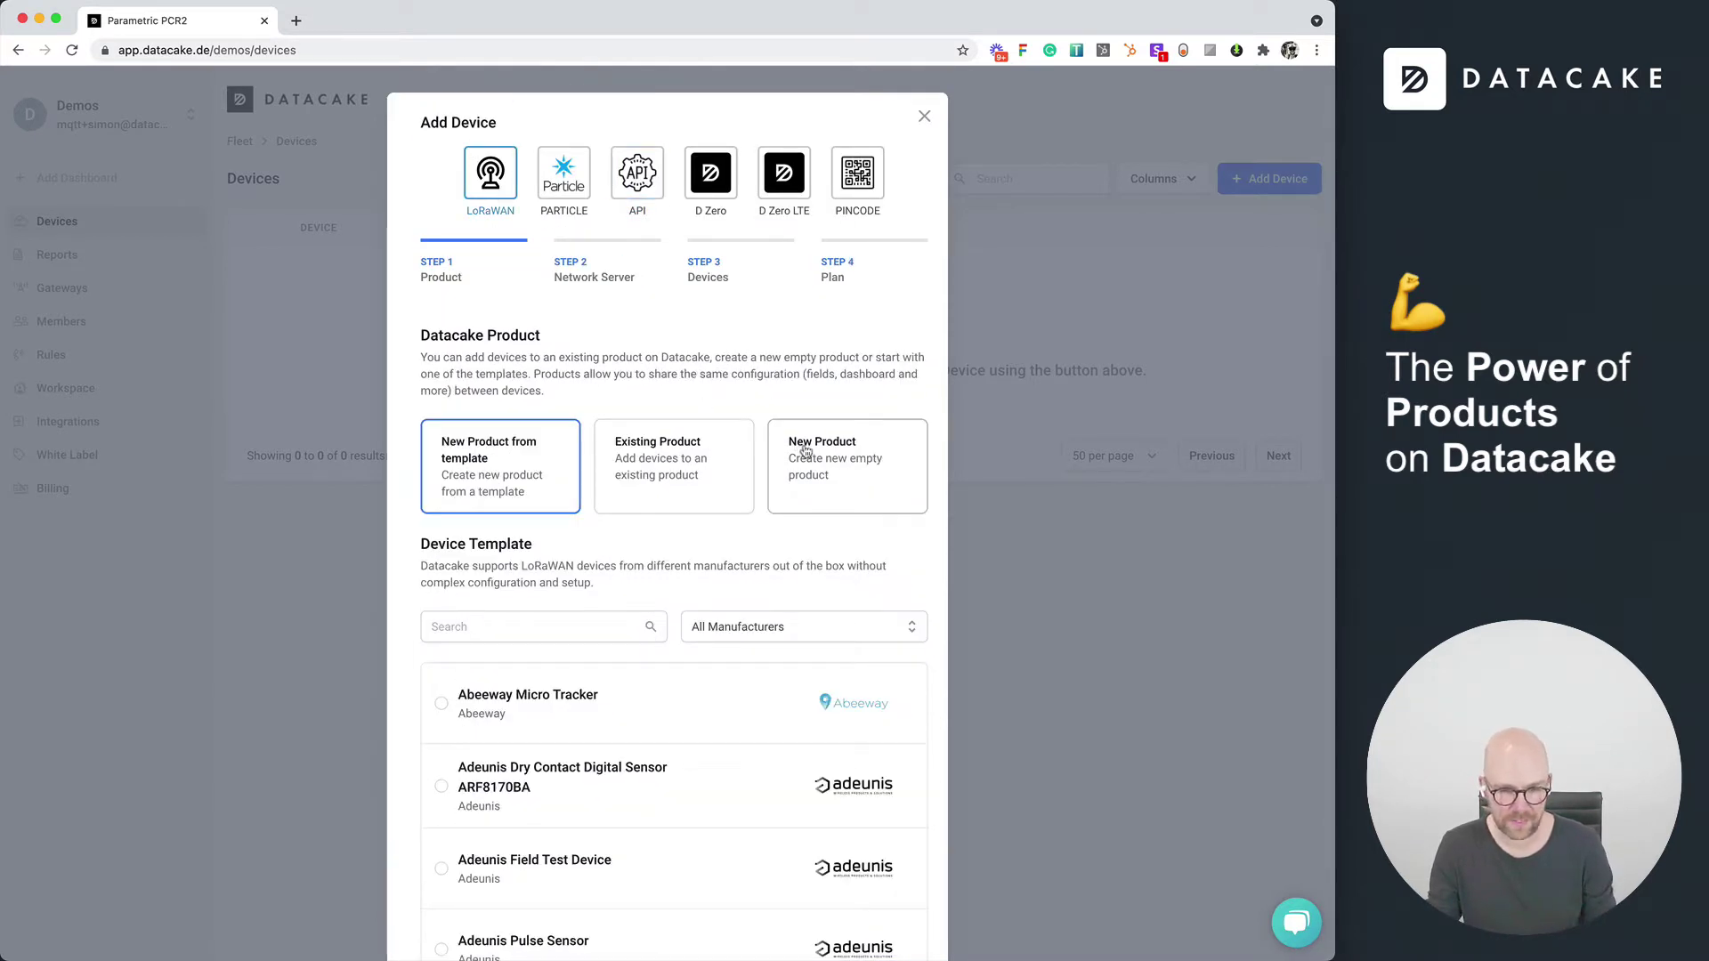
{"action": "left_click", "coordinate": [634, 189]}
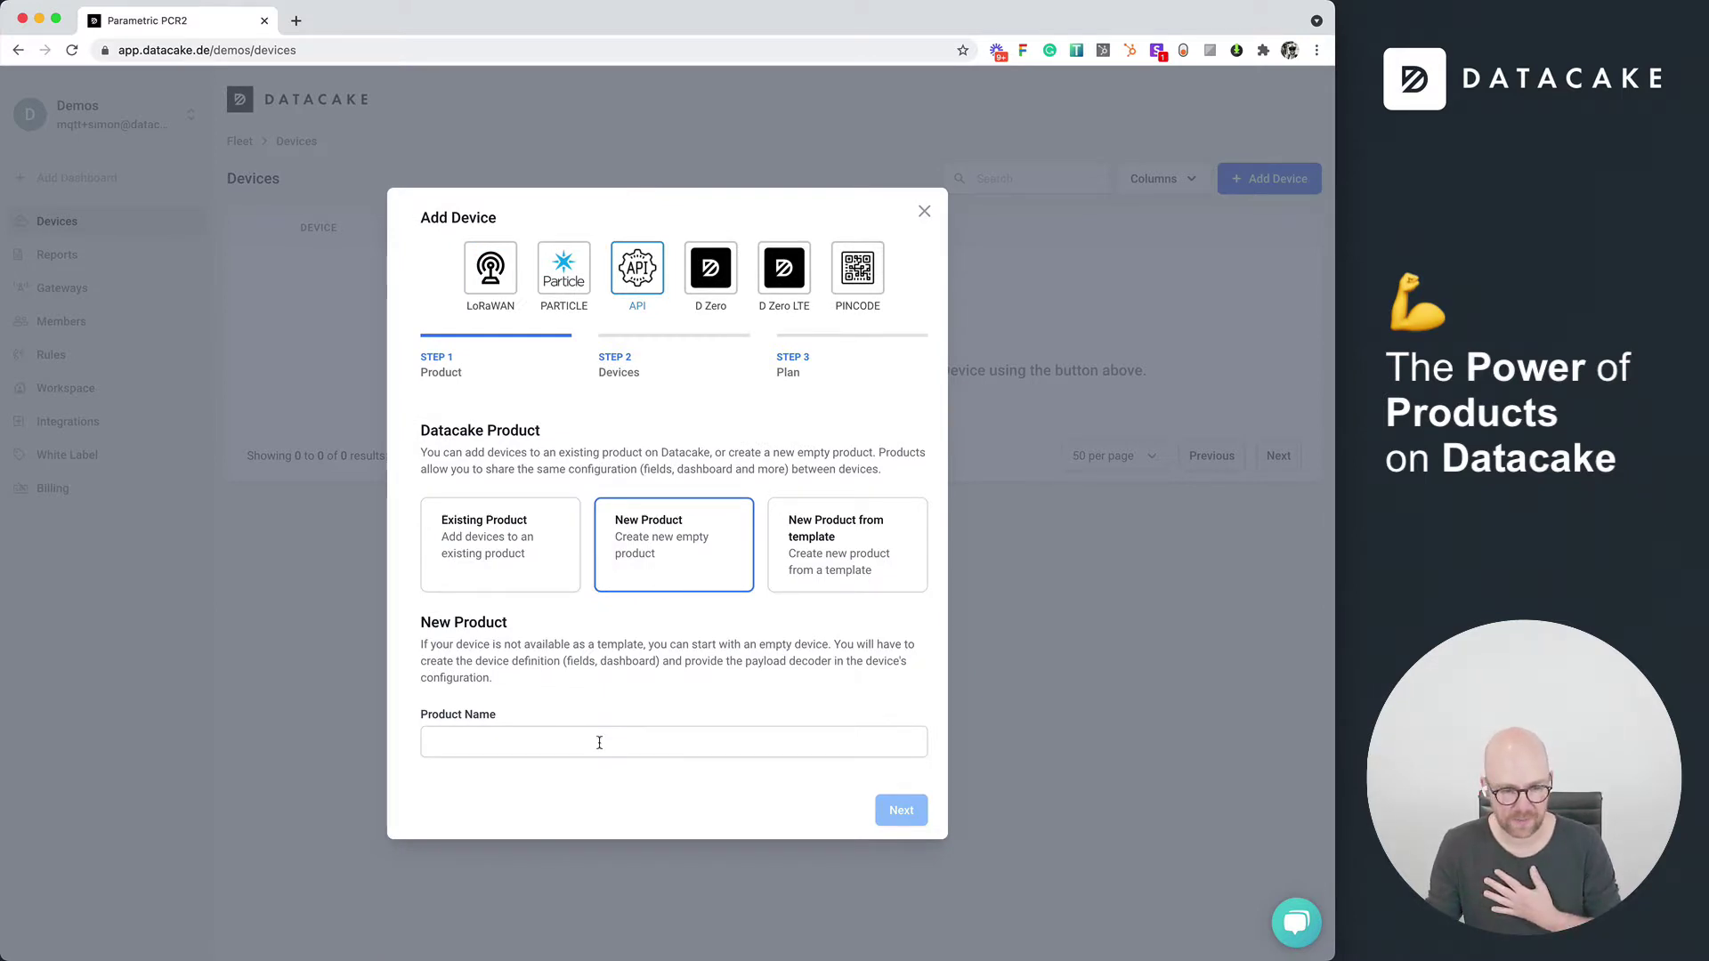
Step: Name the new product 'Device Product 01'
{"action": "left_click", "coordinate": [607, 739]}
{"action": "type", "text": "New Product"}
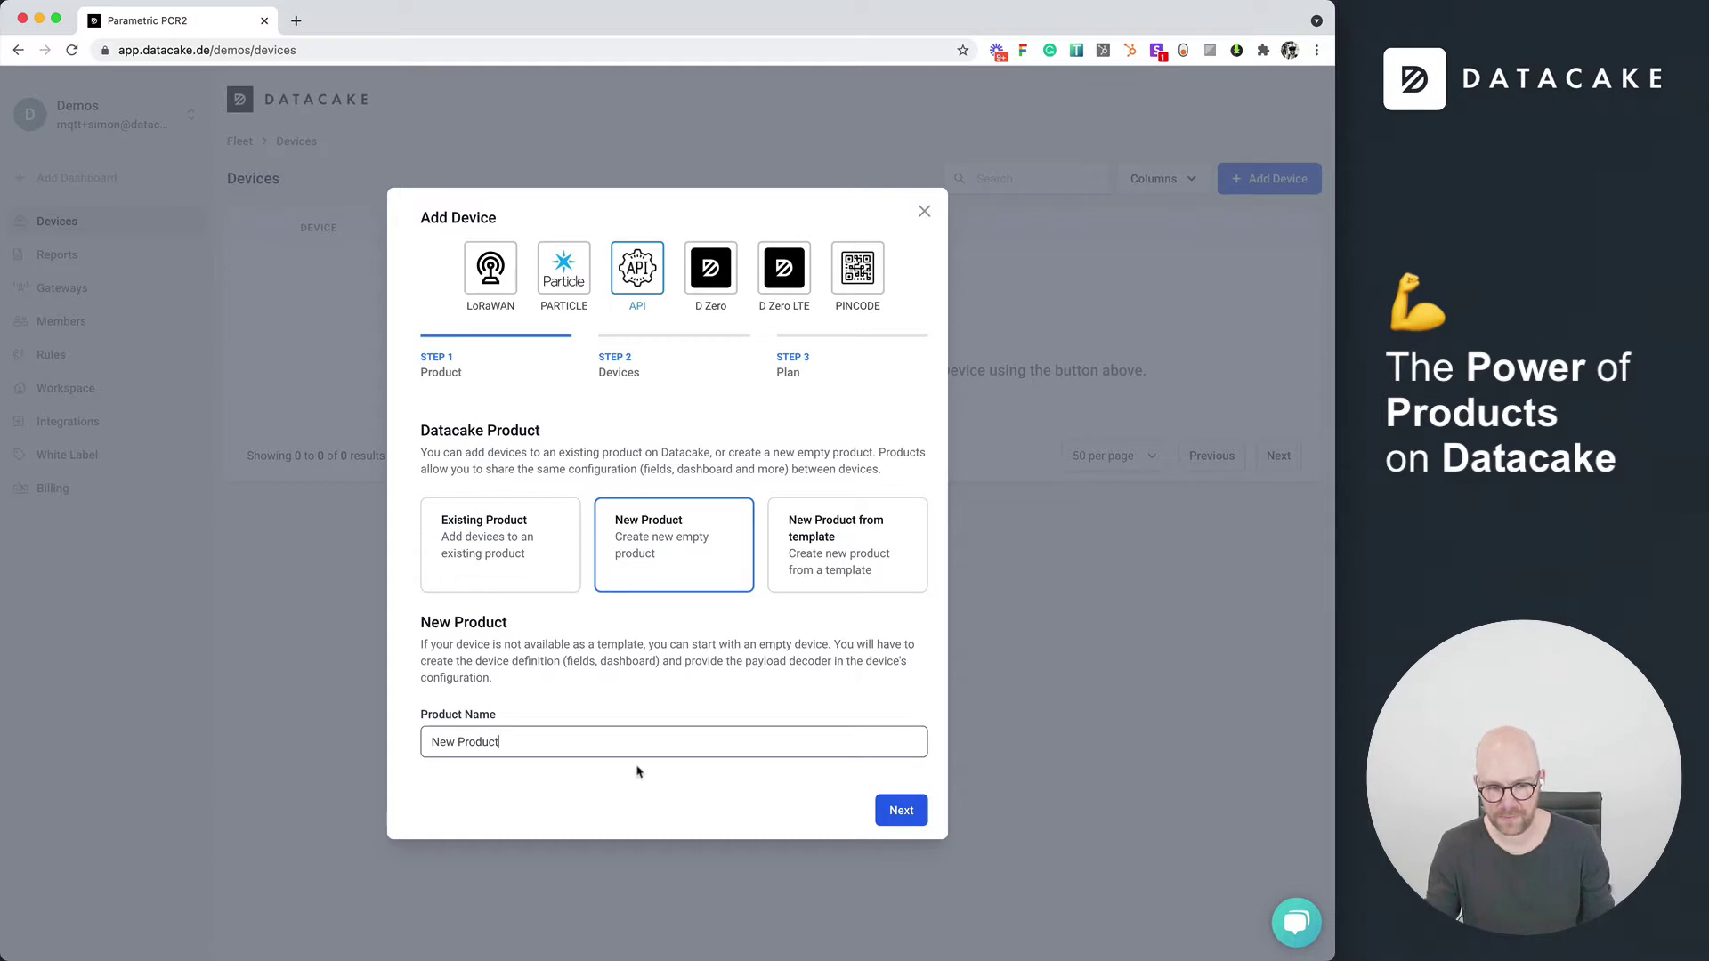
{"action": "type", "text": " on Da"}
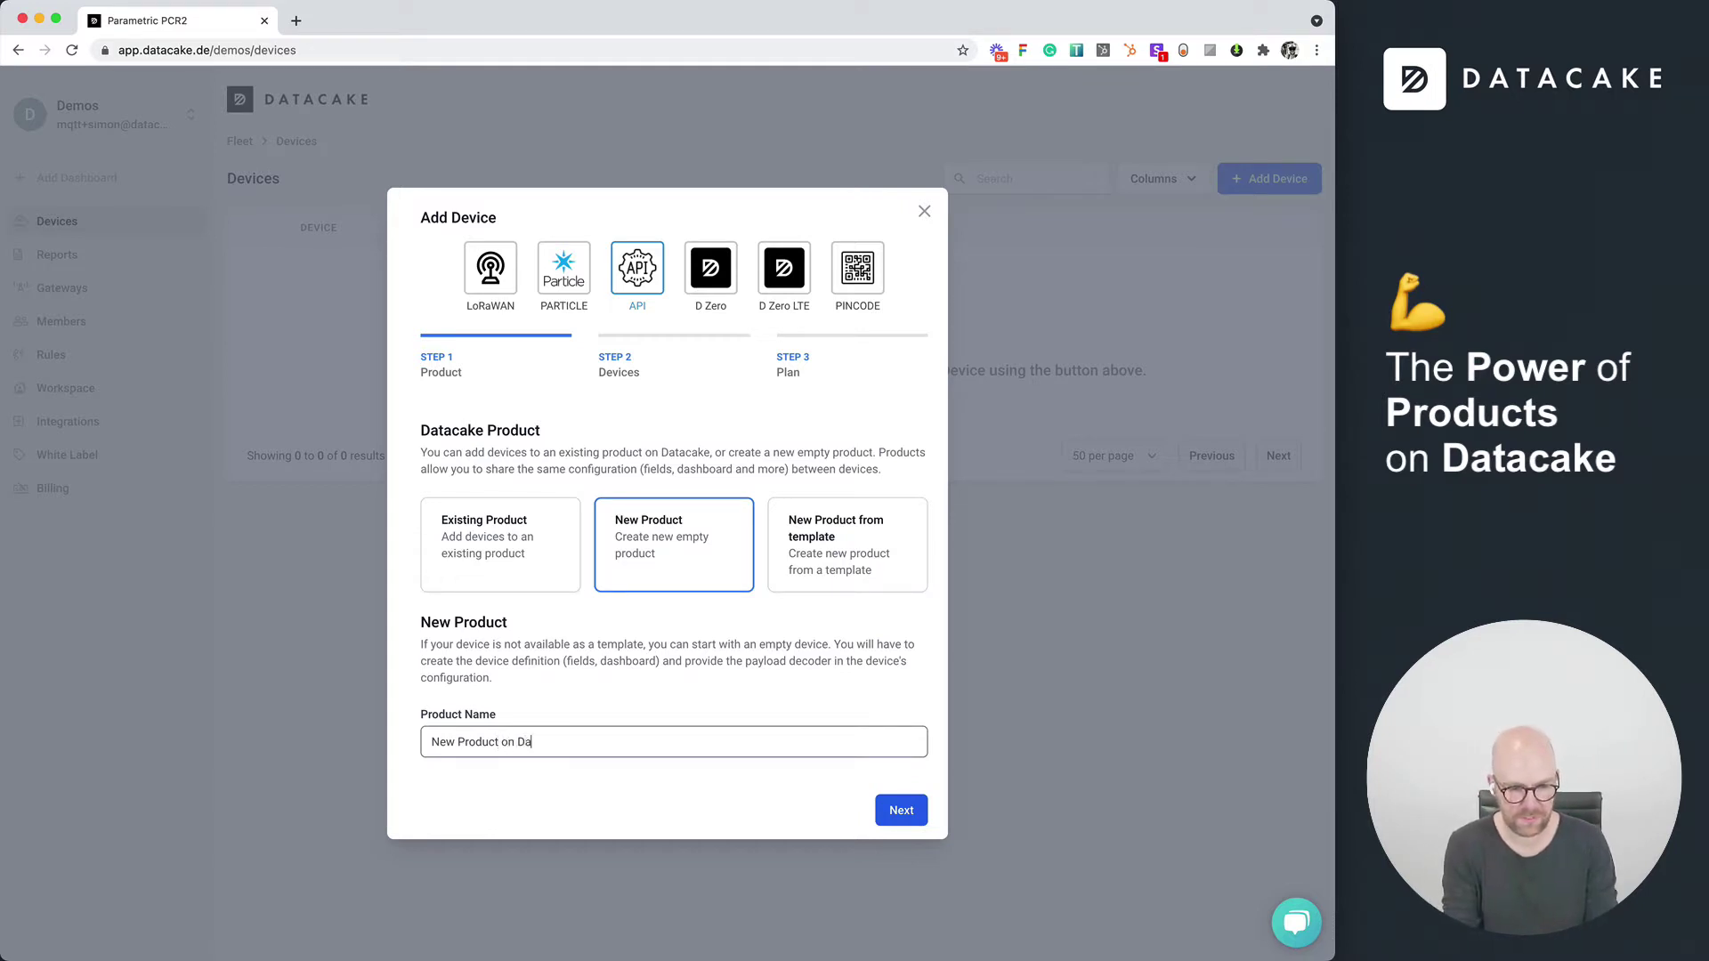
{"action": "type", "text": "taca"}
{"action": "key", "text": "ctrl+a"}
{"action": "type", "text": "Dev"}
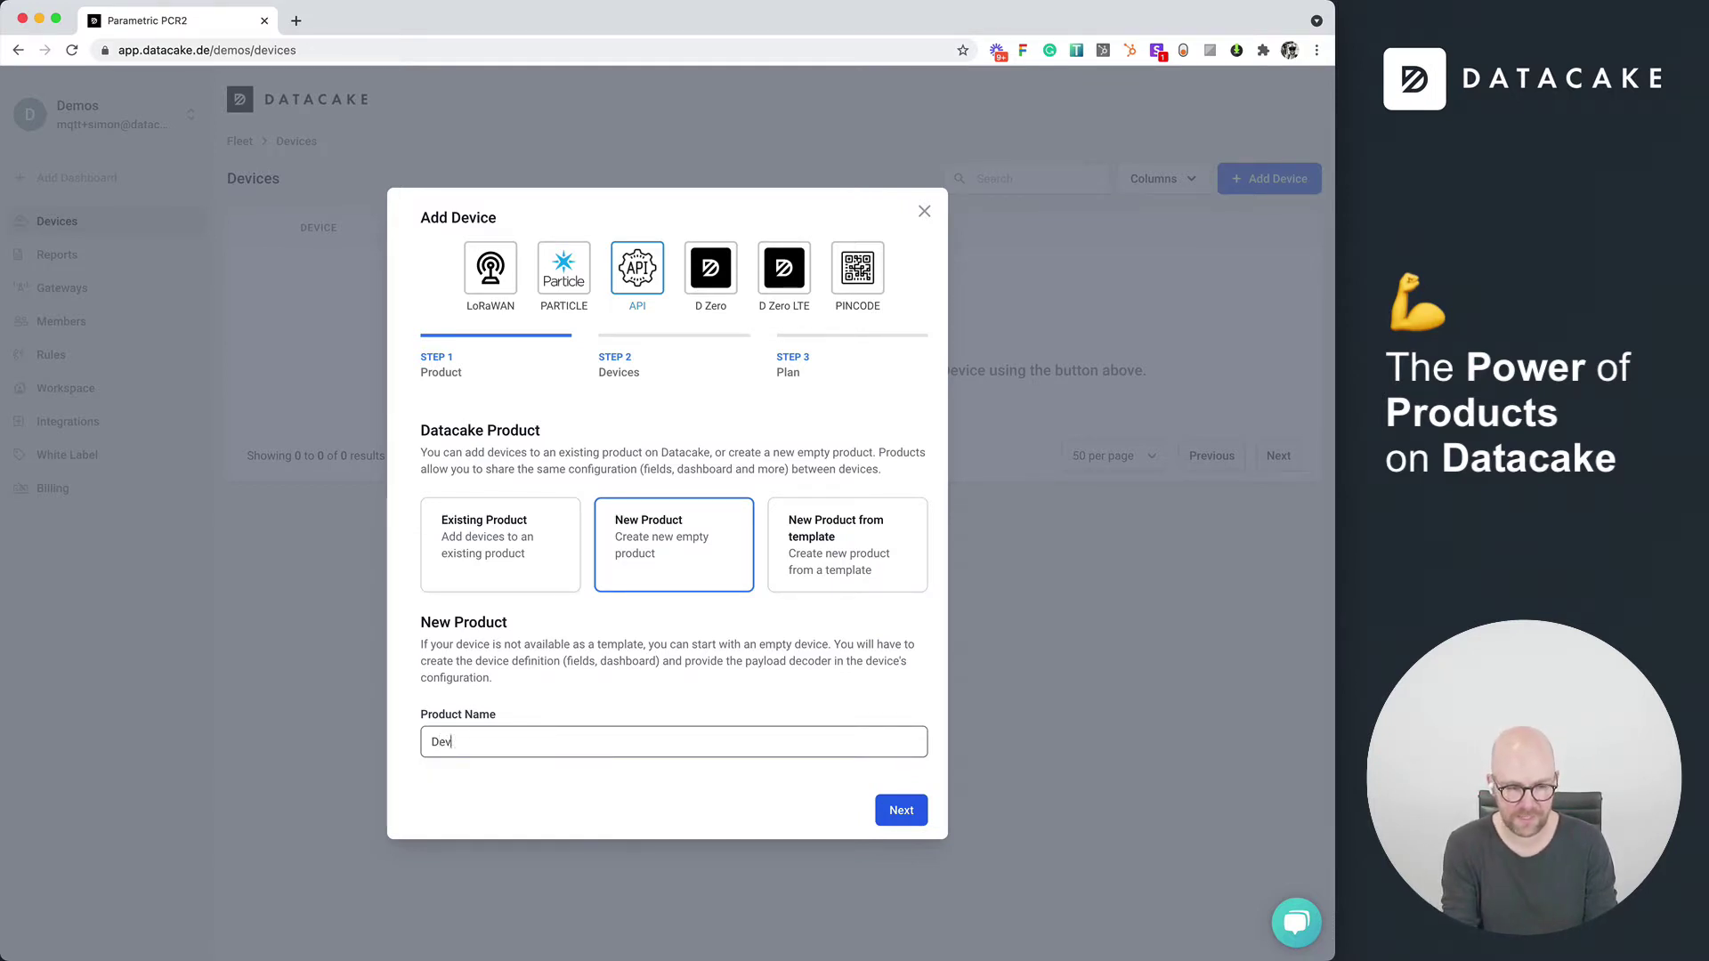
{"action": "type", "text": "ice Product"}
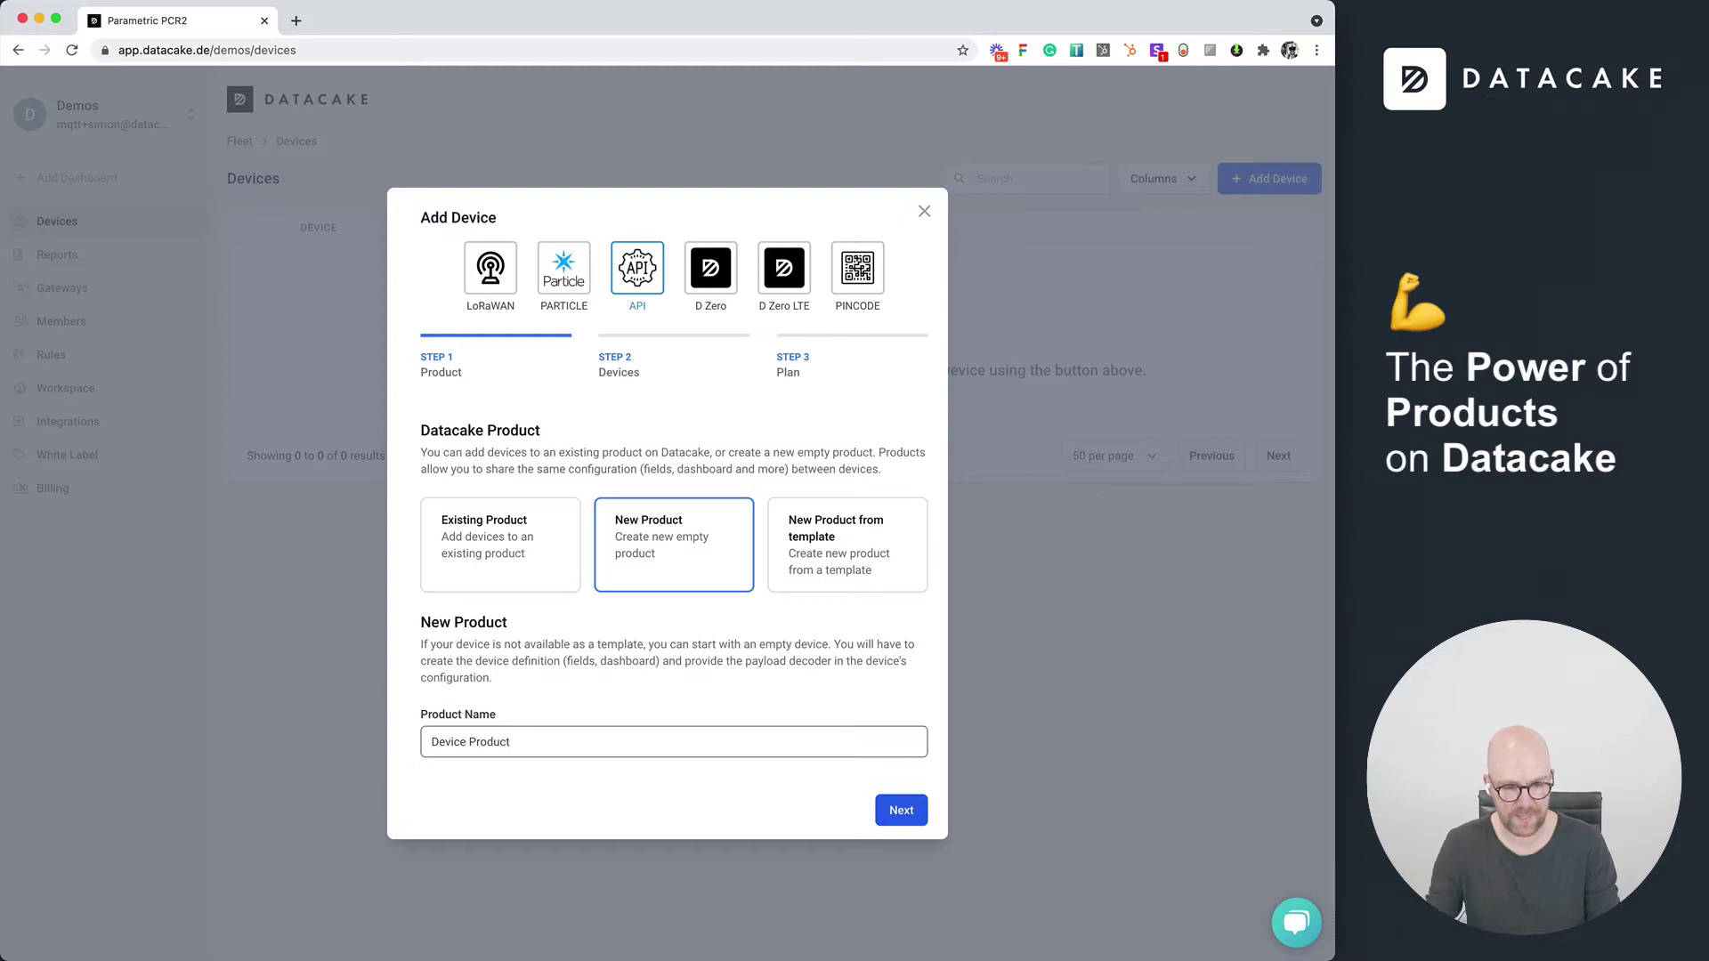
{"action": "type", "text": " 01"}
Step: Add 'New Device 01' with an auto-generated serial number on the Free plan
{"action": "left_click", "coordinate": [888, 810]}
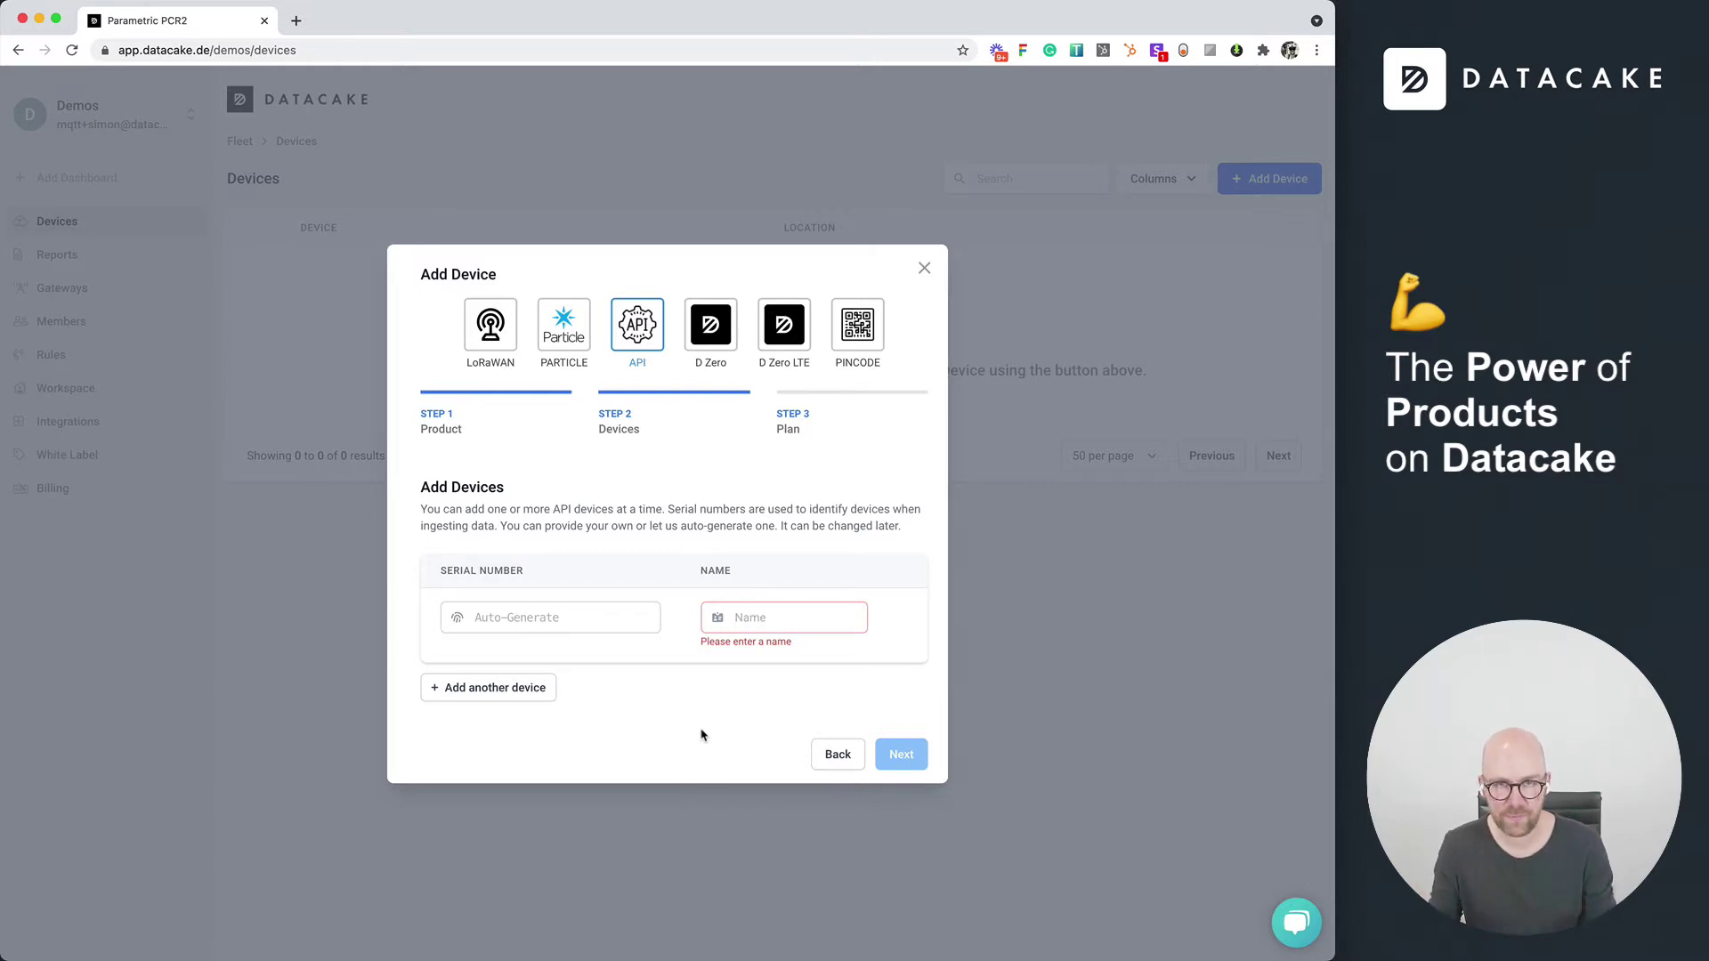
{"action": "left_click", "coordinate": [774, 623]}
{"action": "type", "text": "Jew"}
{"action": "key", "text": "BackSpace"}
{"action": "key", "text": "BackSpace"}
{"action": "key", "text": "BackSpace"}
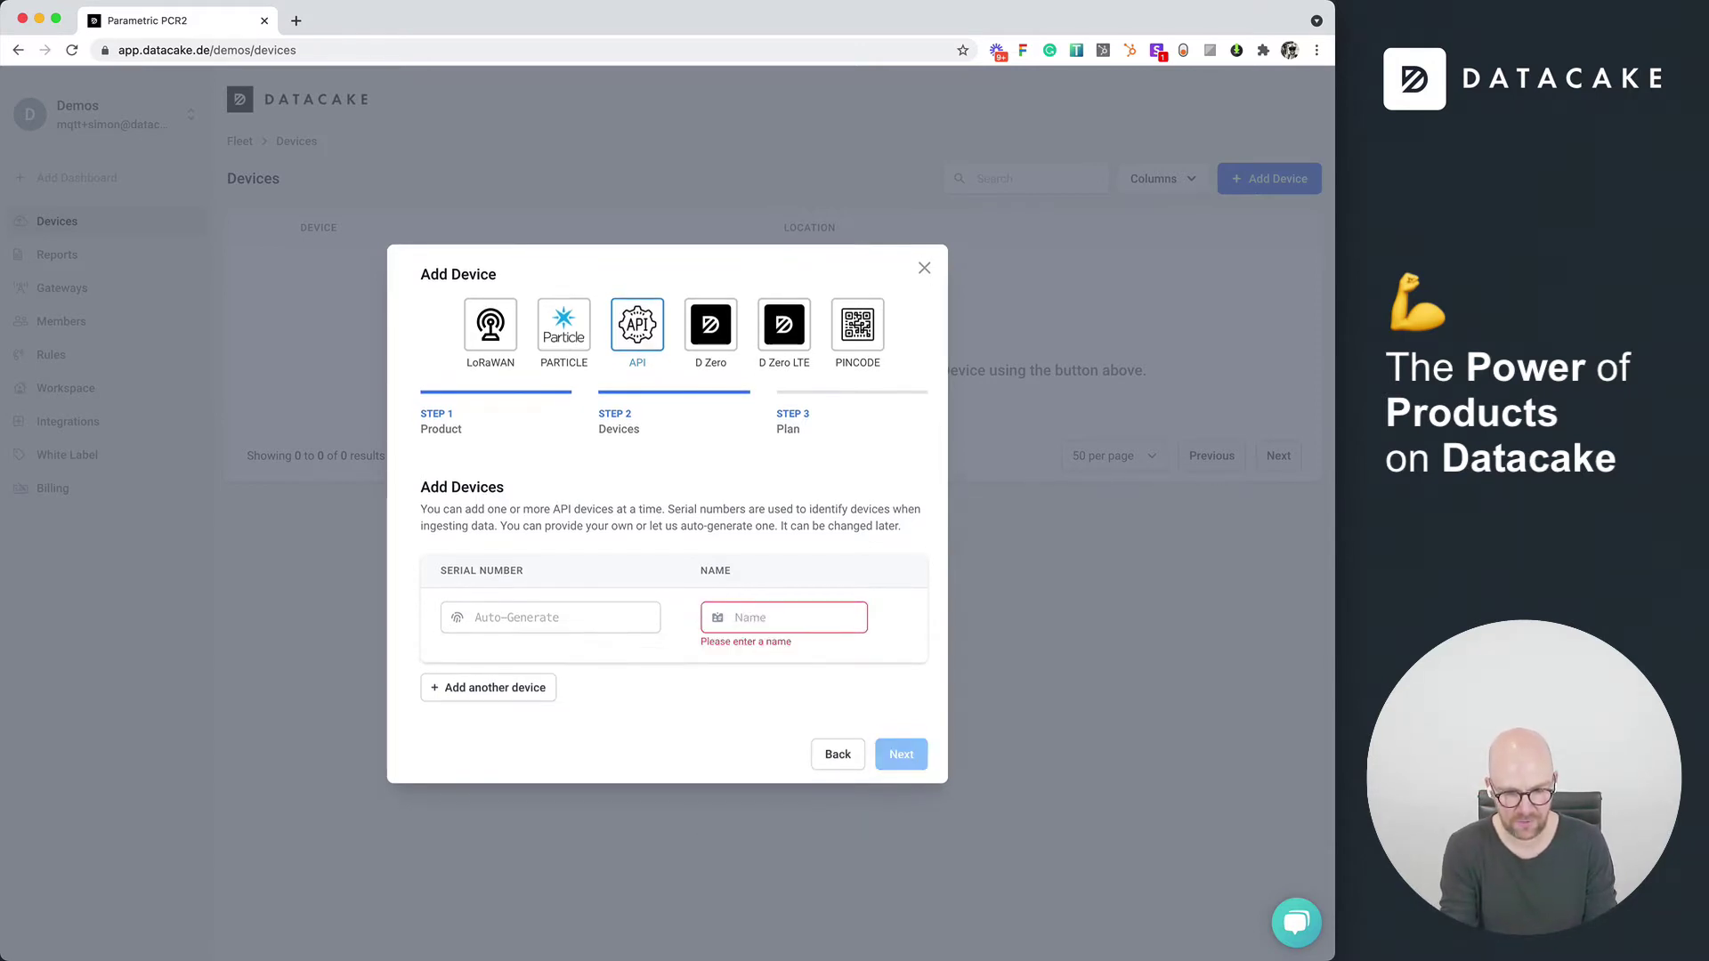
{"action": "type", "text": "New D"}
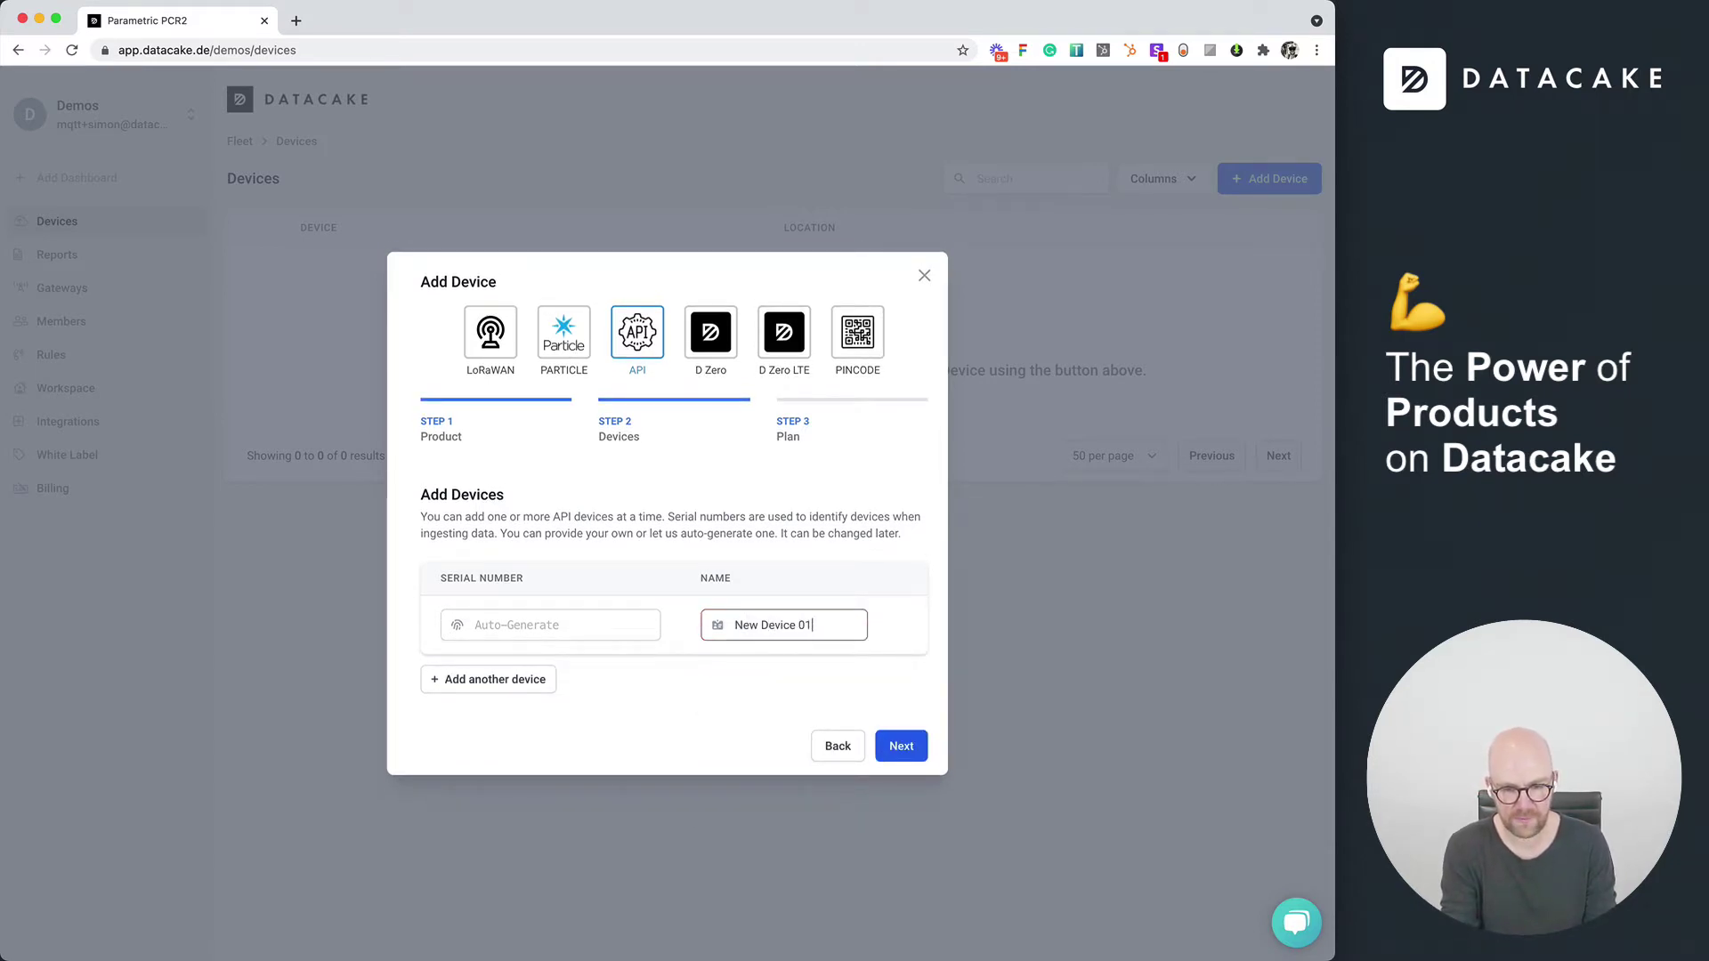
{"action": "type", "text": "evice 01"}
{"action": "left_click", "coordinate": [900, 745]}
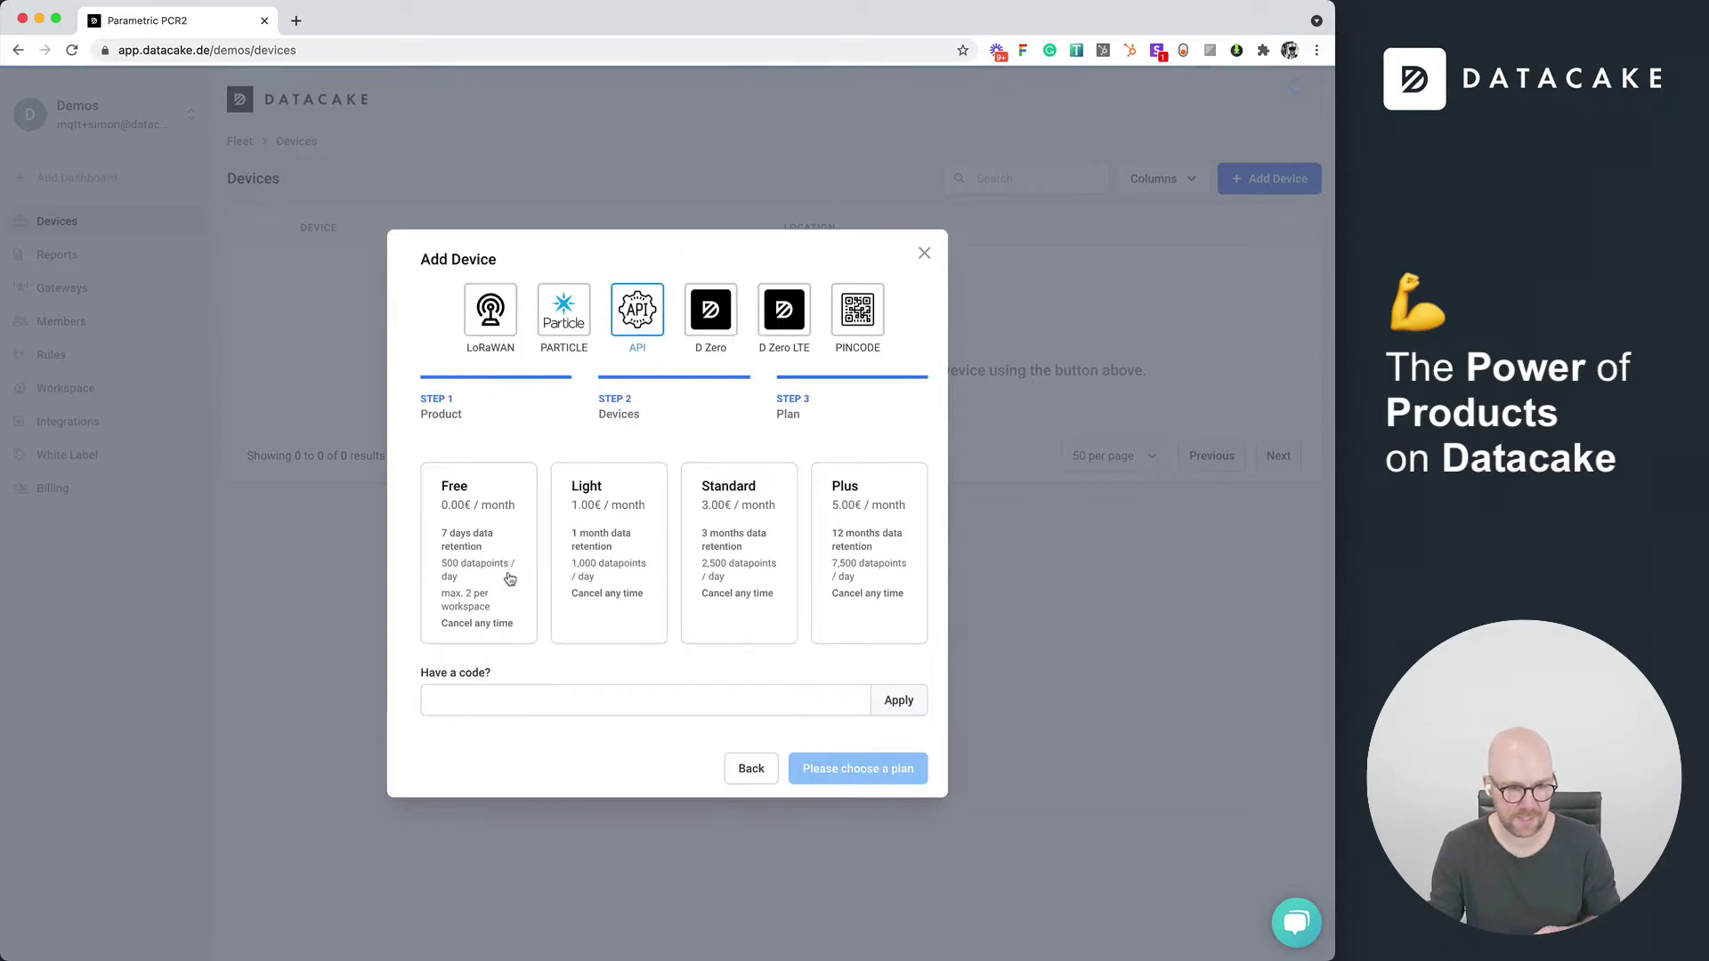
{"action": "left_click", "coordinate": [508, 623]}
{"action": "left_click", "coordinate": [868, 768]}
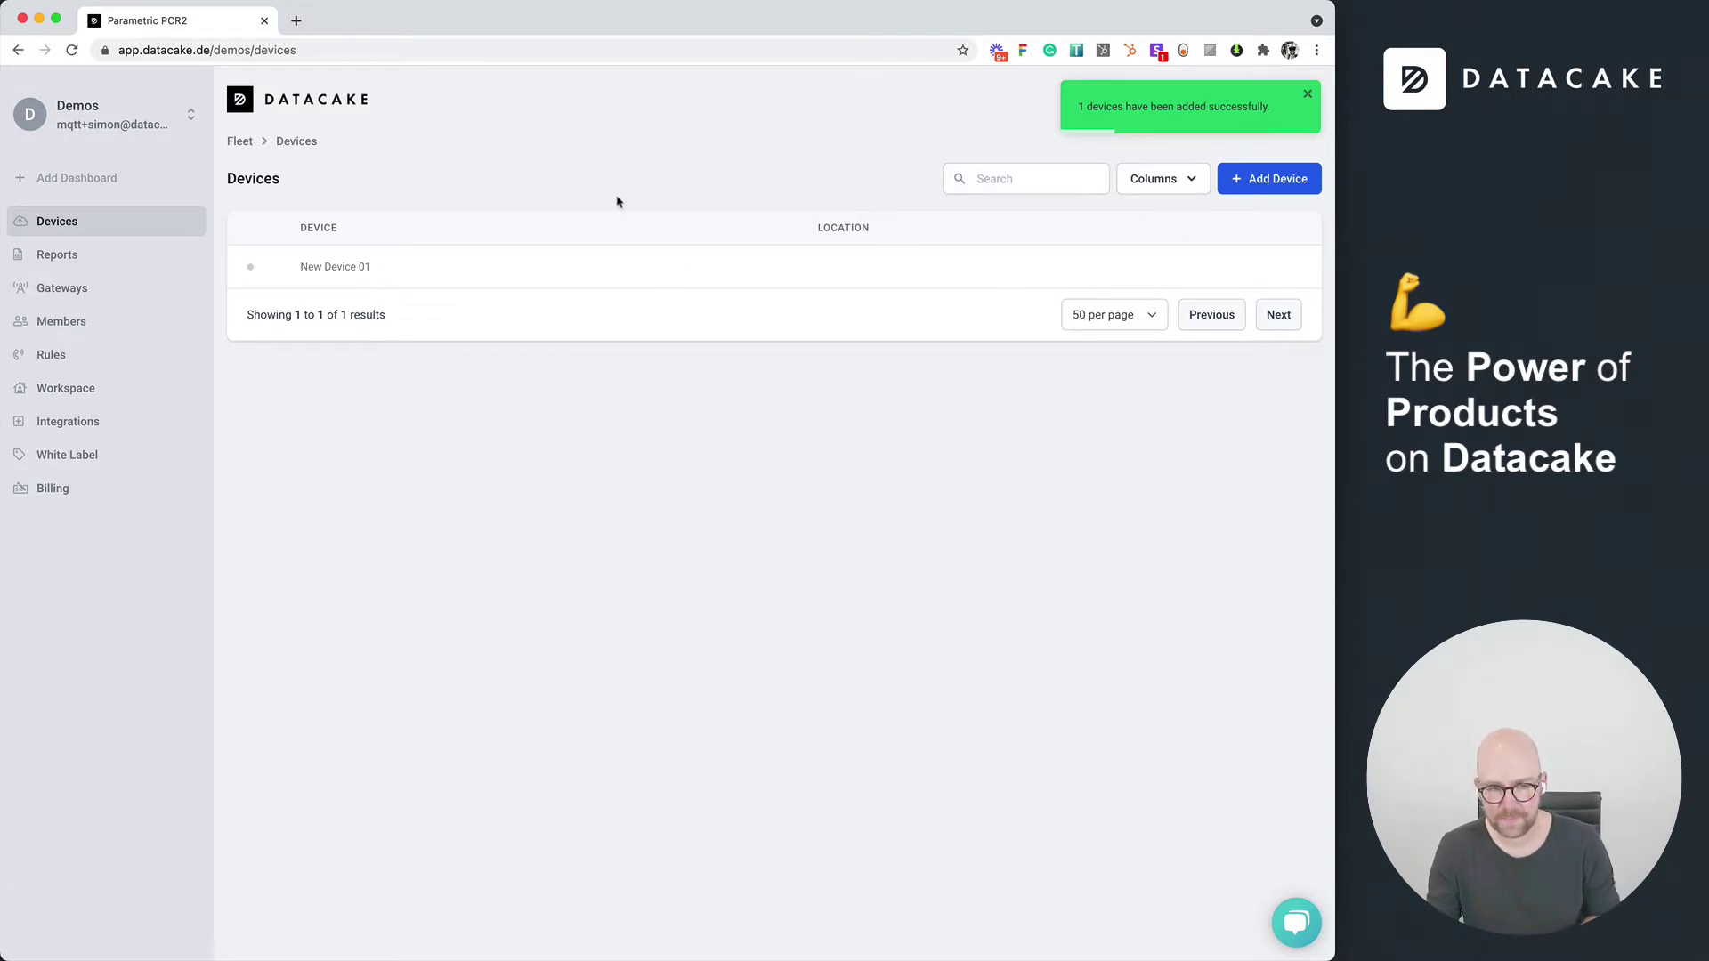
Step: Show the Product, Product Type and Serial Number columns in the device list
{"action": "left_click", "coordinate": [1145, 187]}
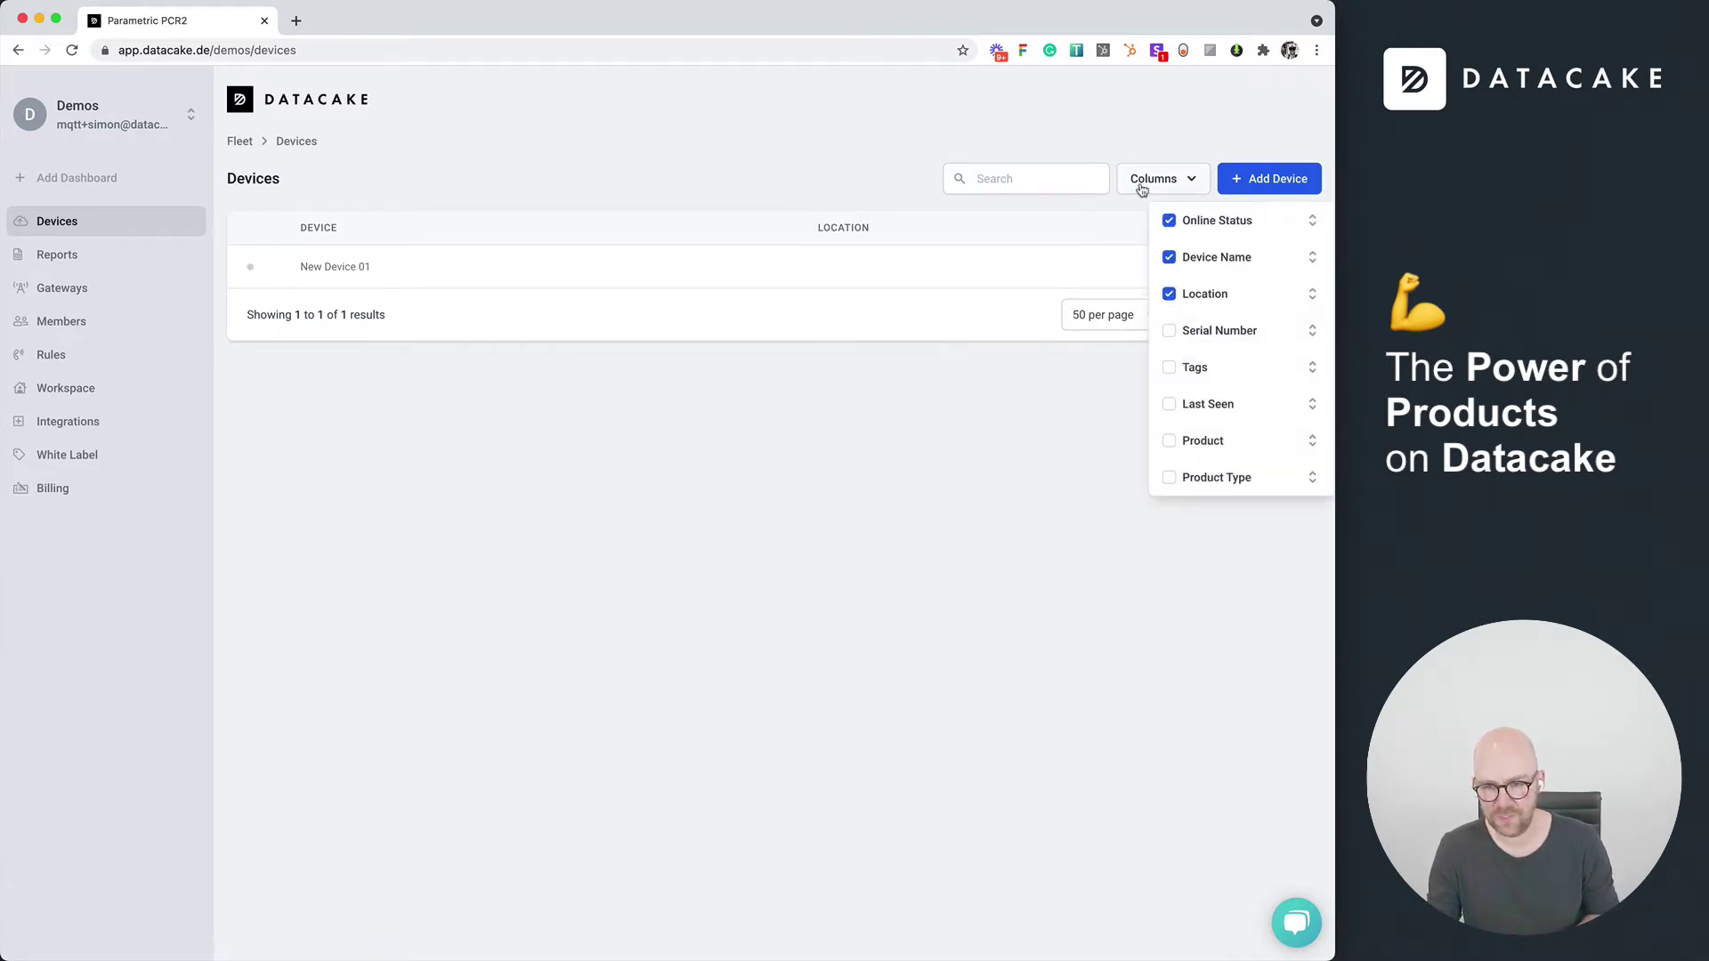
{"action": "left_click", "coordinate": [1169, 441]}
{"action": "left_click", "coordinate": [1170, 480]}
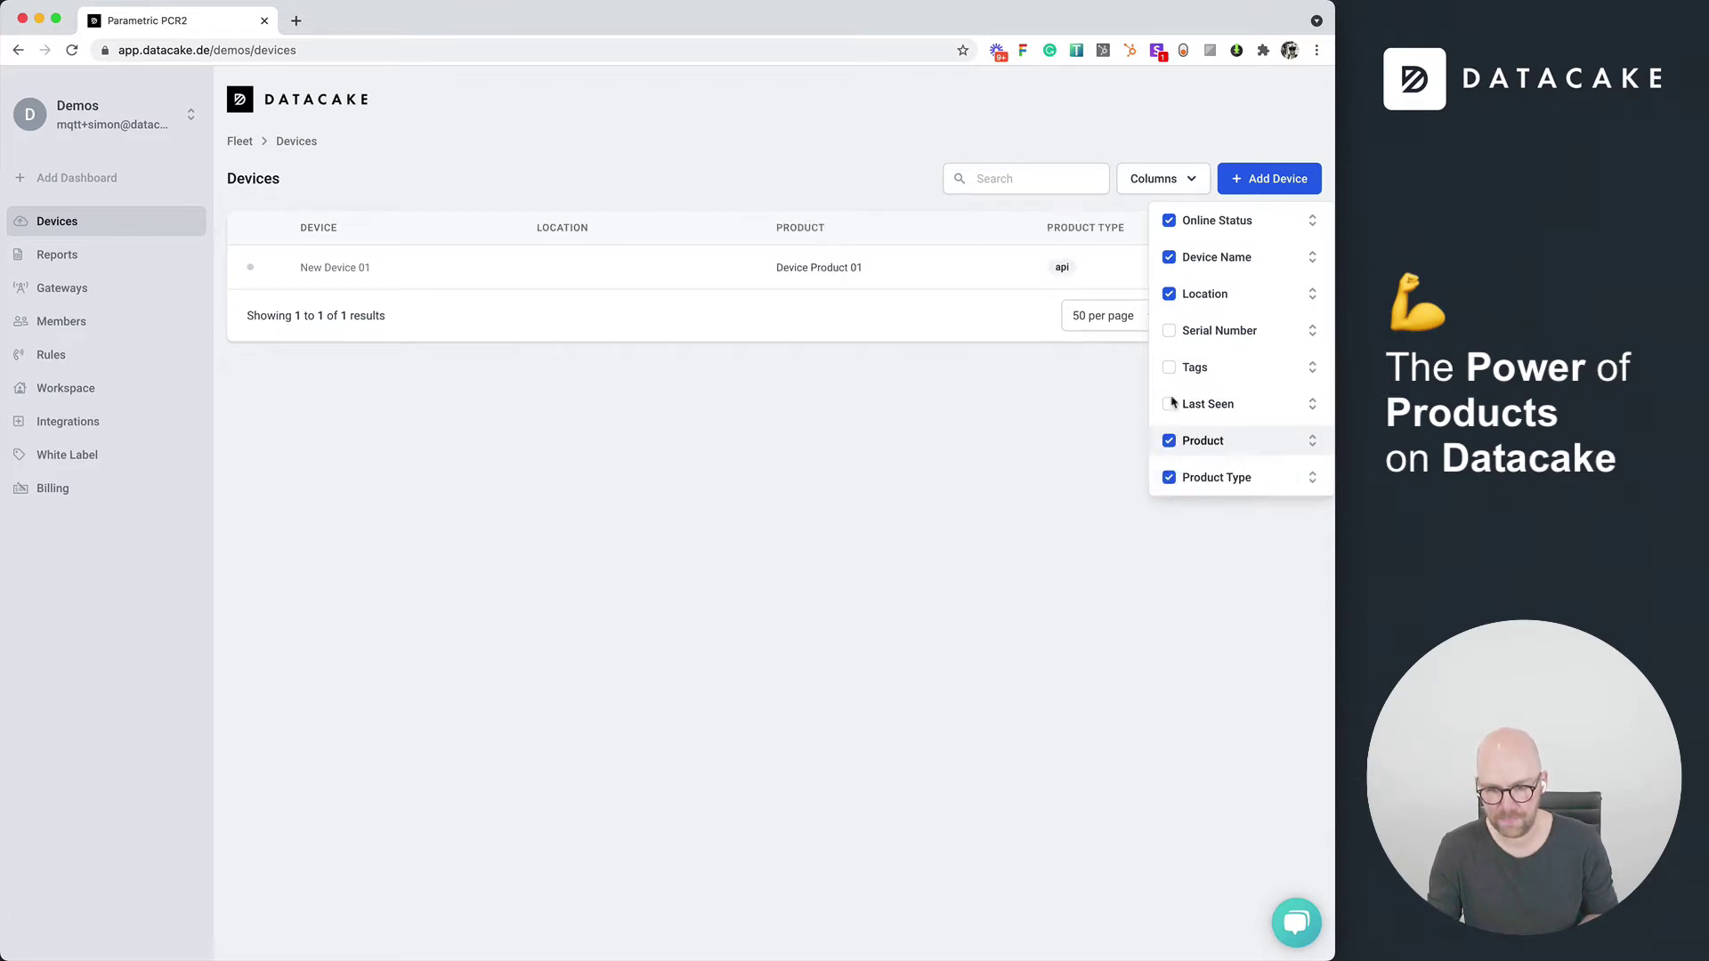
{"action": "left_click", "coordinate": [1171, 335]}
{"action": "left_click", "coordinate": [901, 473]}
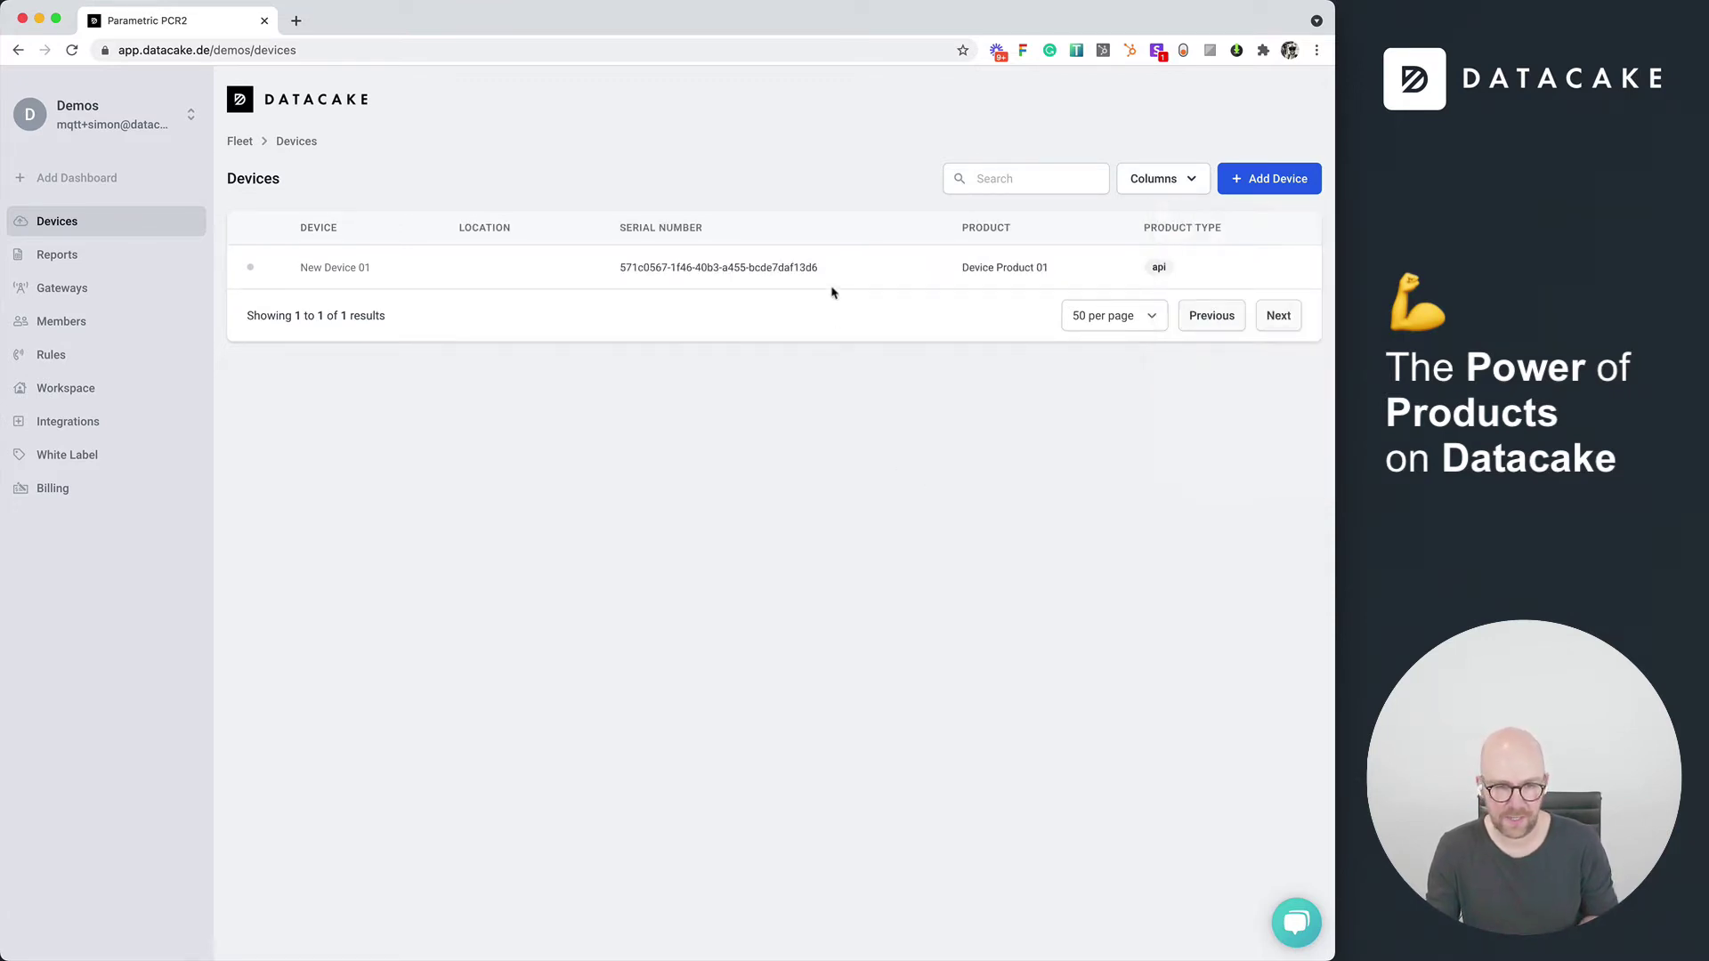
{"action": "left_click_drag", "start_coordinate": [968, 269], "coordinate": [1097, 289]}
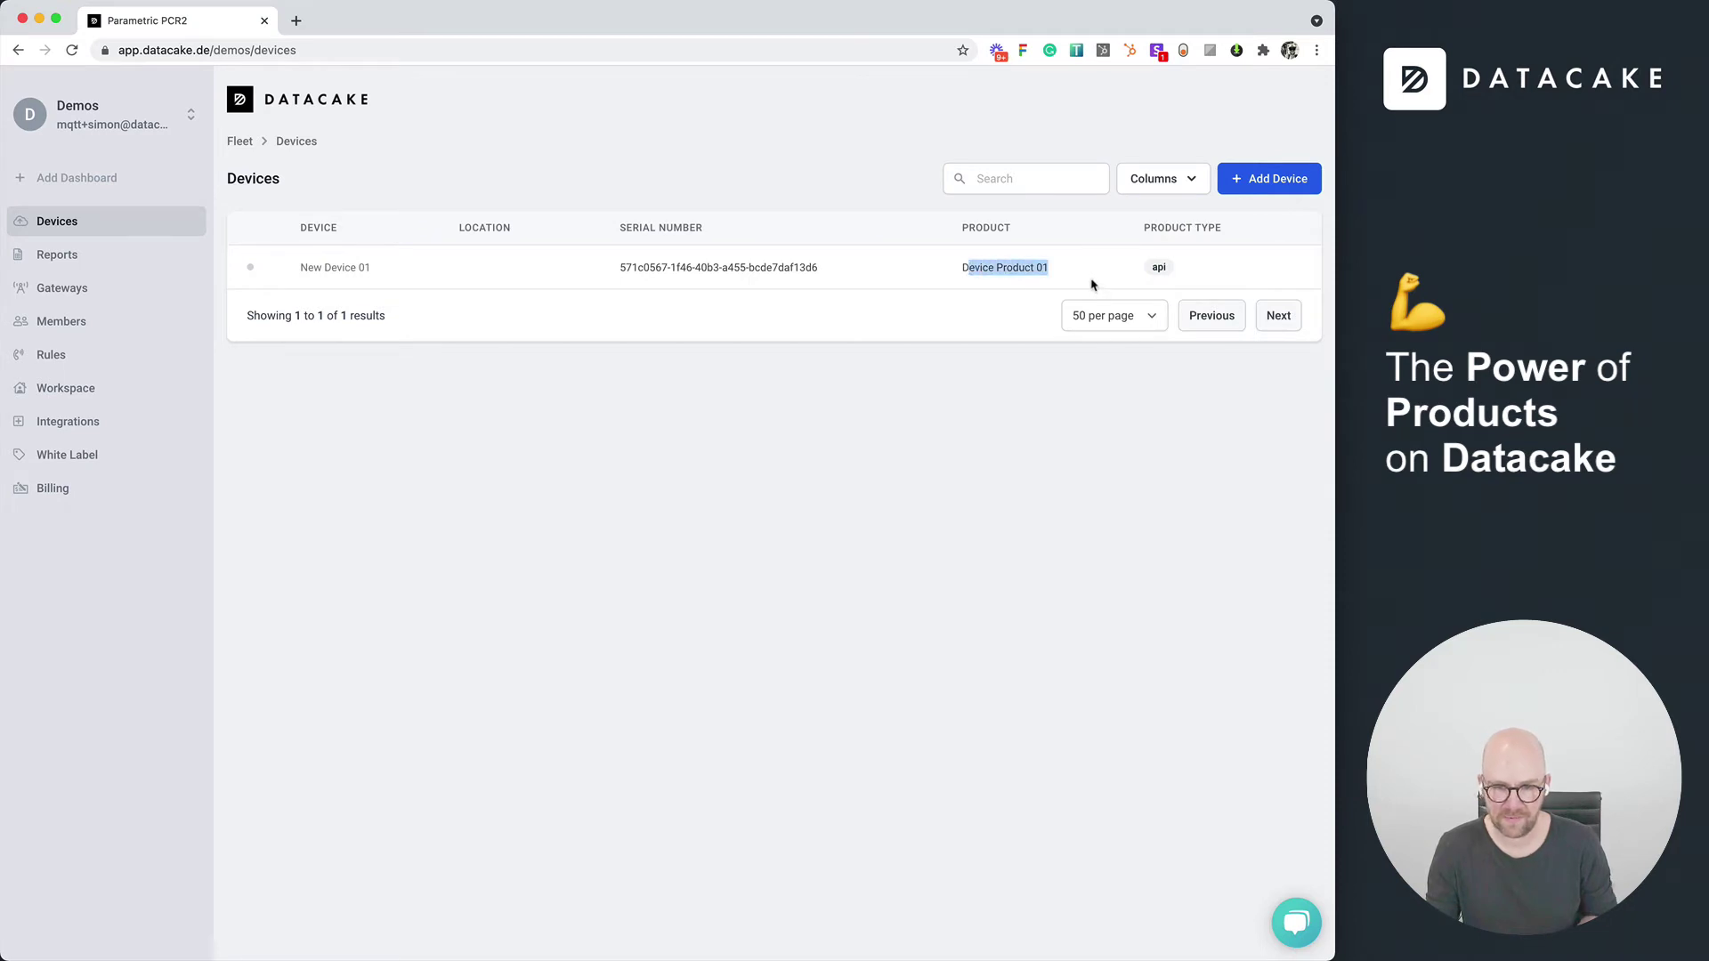
{"action": "left_click", "coordinate": [764, 592]}
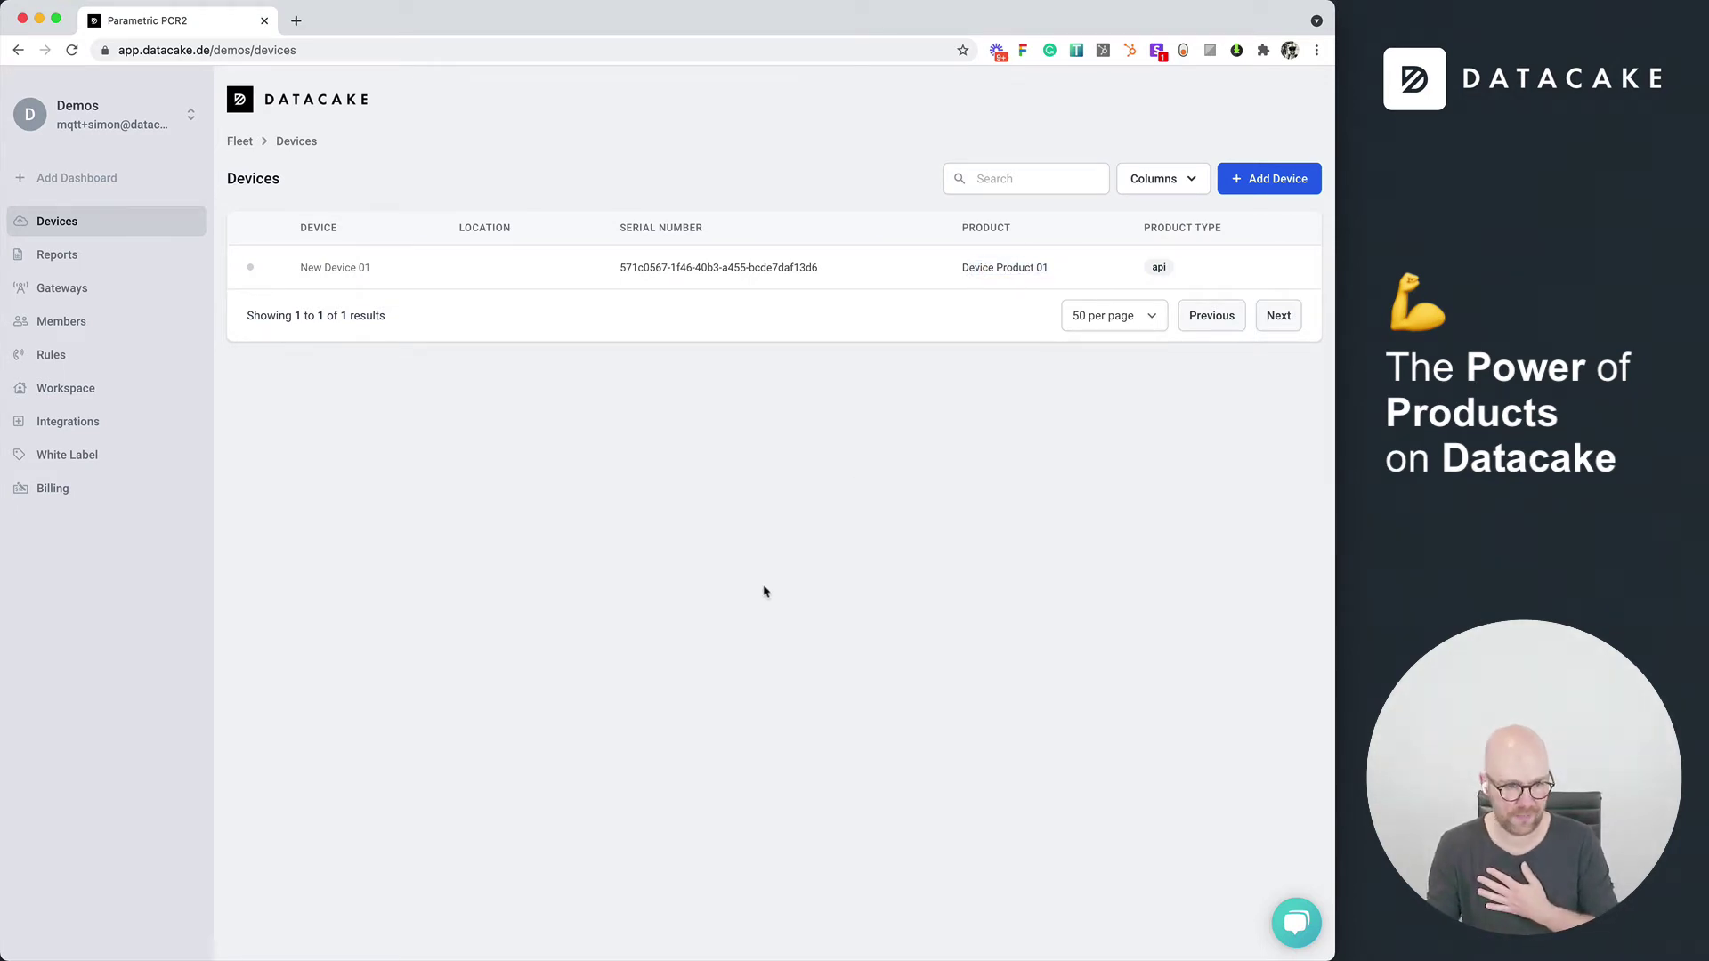
Step: Open New Device 01's configuration and scroll down to its Fields section
{"action": "left_click", "coordinate": [331, 268]}
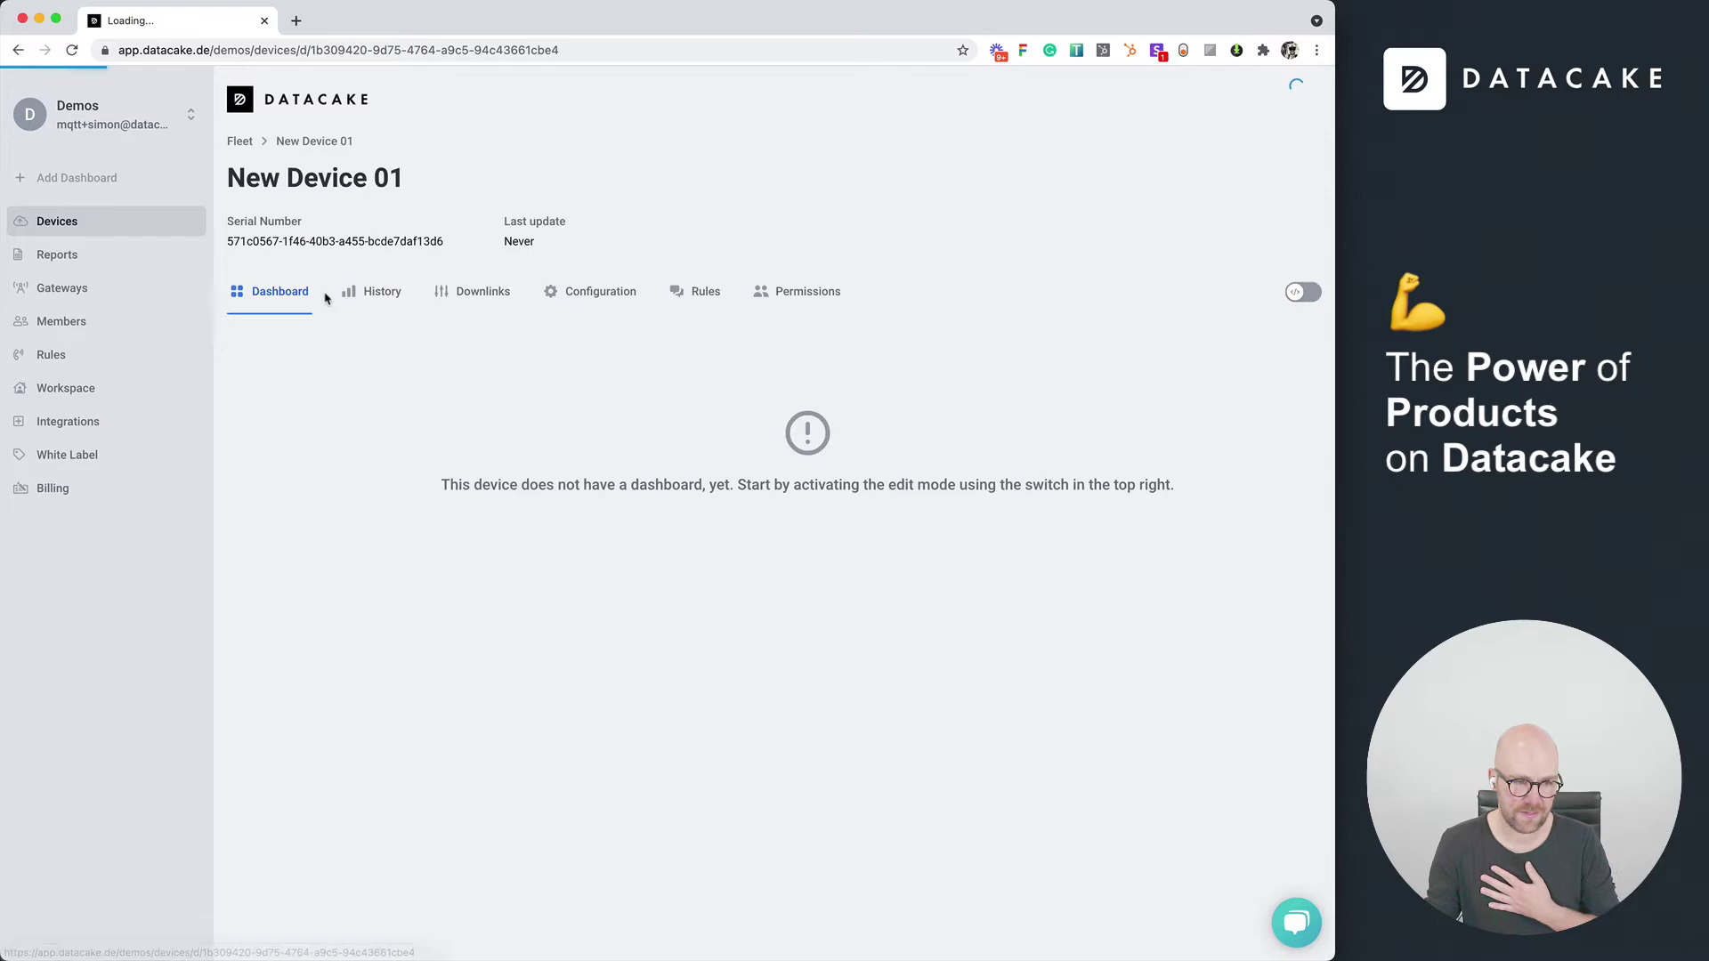
{"action": "left_click", "coordinate": [591, 291]}
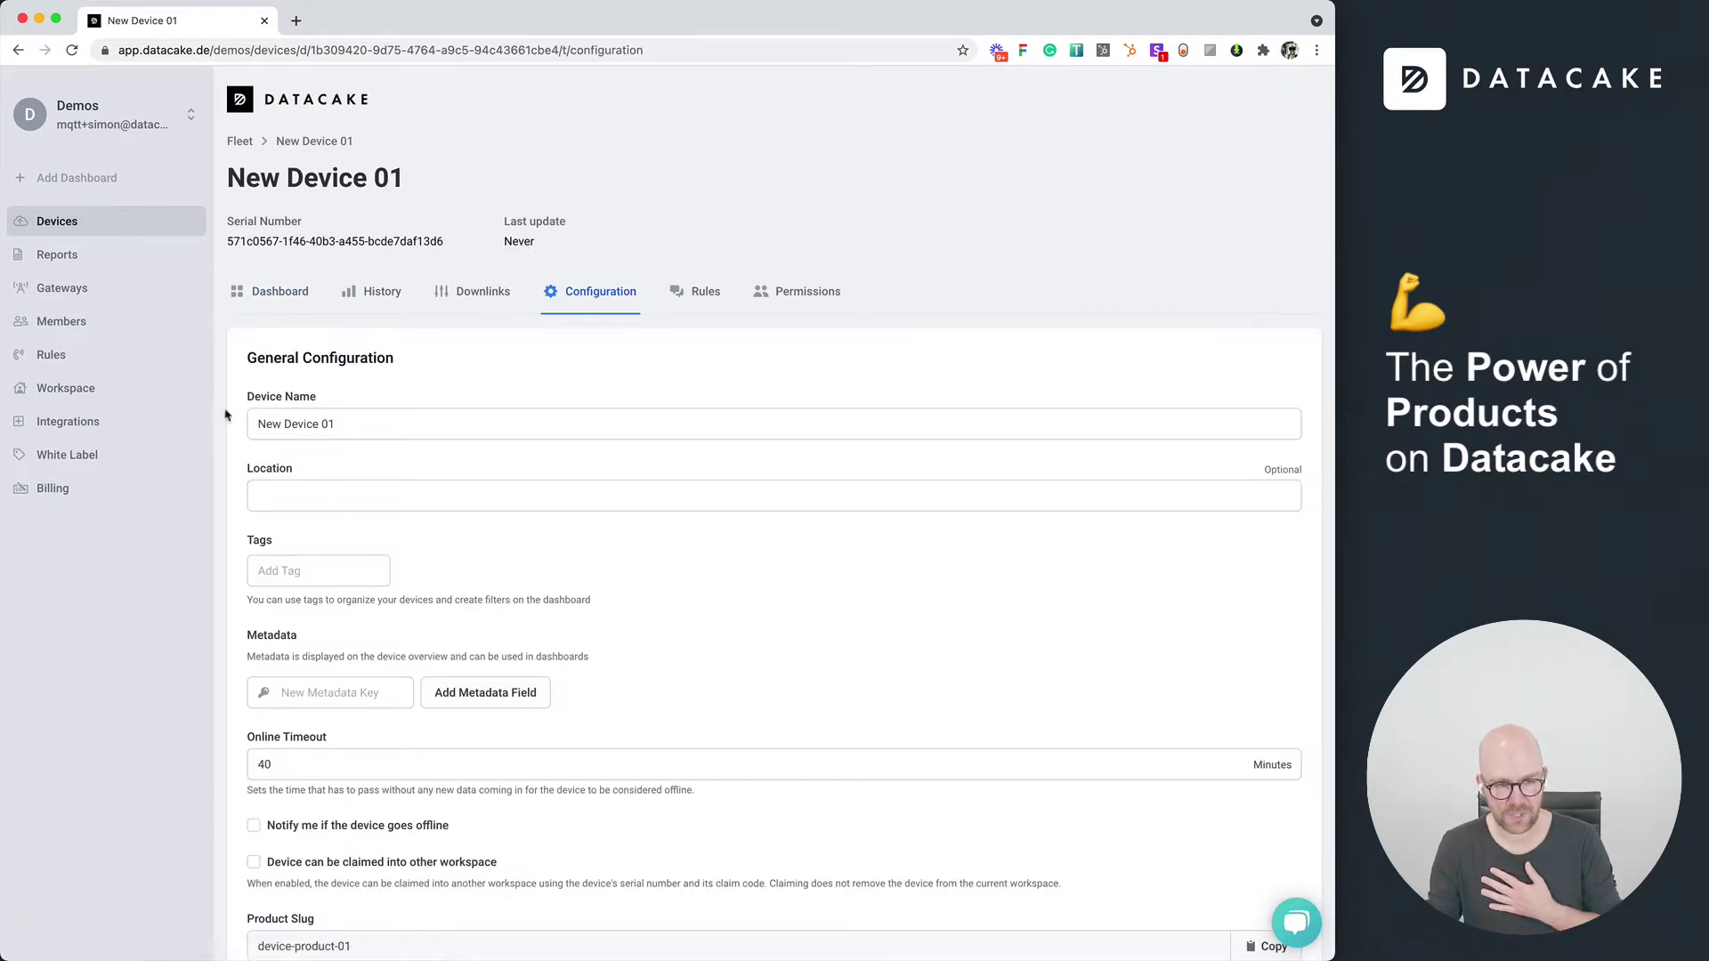
{"action": "scroll", "coordinate": [222, 418], "scroll_direction": "down", "scroll_amount": 3}
{"action": "scroll", "coordinate": [221, 418], "scroll_direction": "down", "scroll_amount": 20}
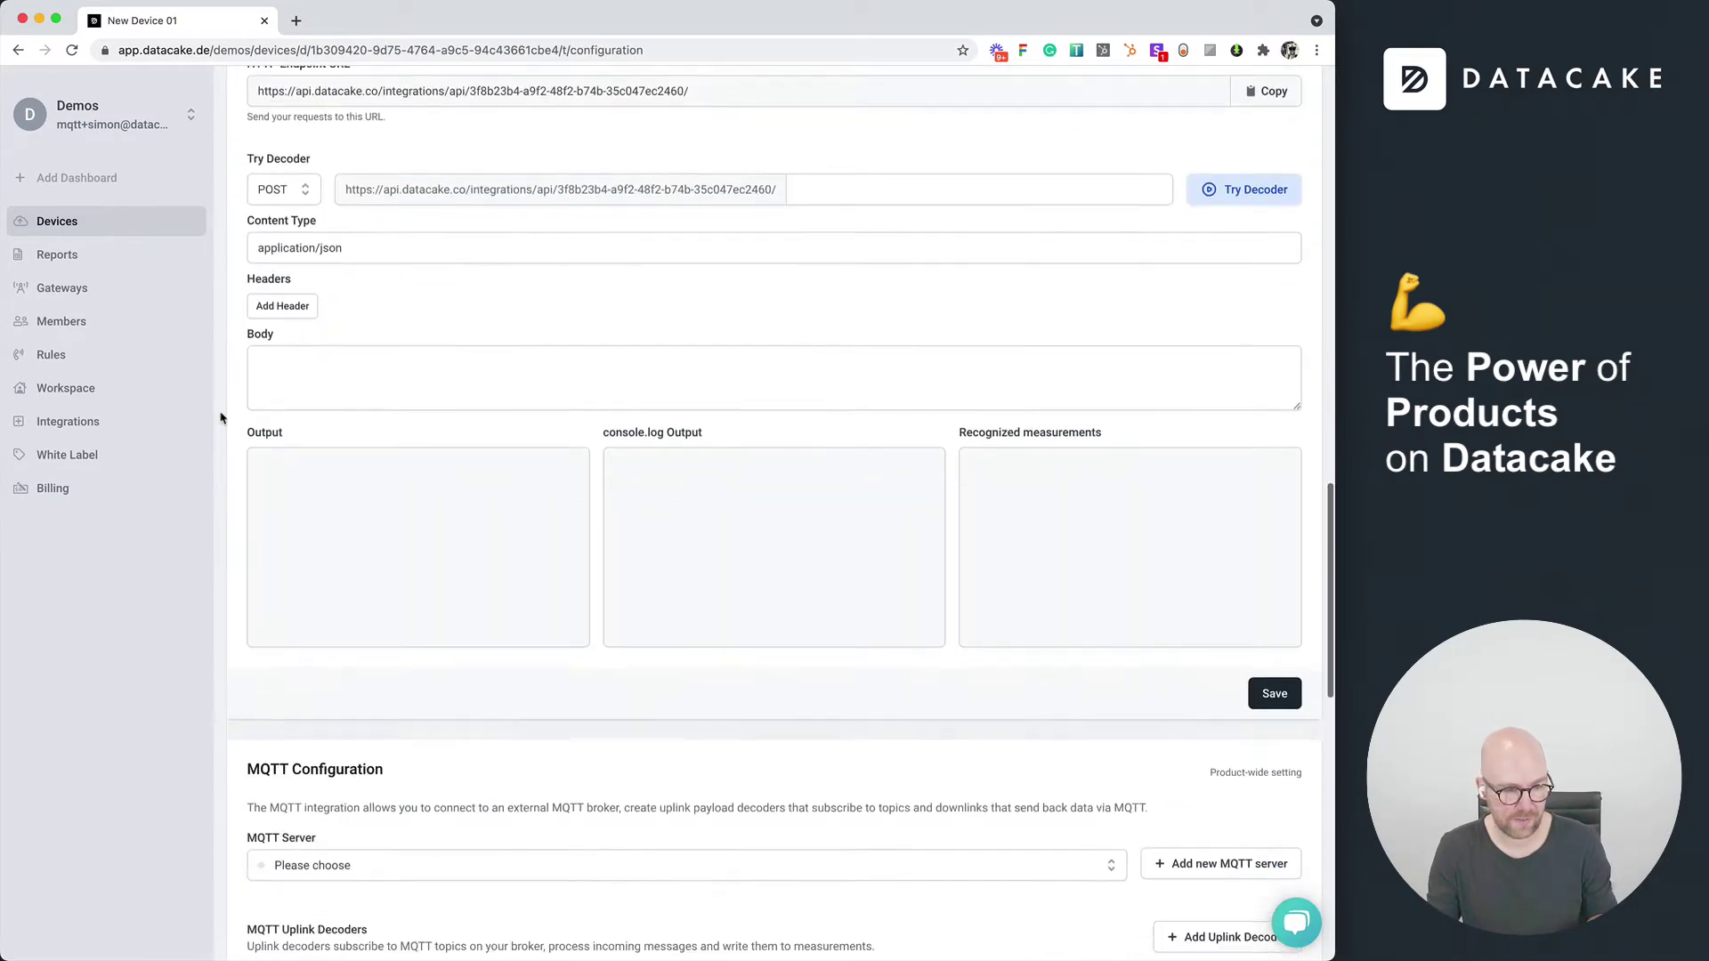
{"action": "scroll", "coordinate": [221, 417], "scroll_direction": "down", "scroll_amount": 10}
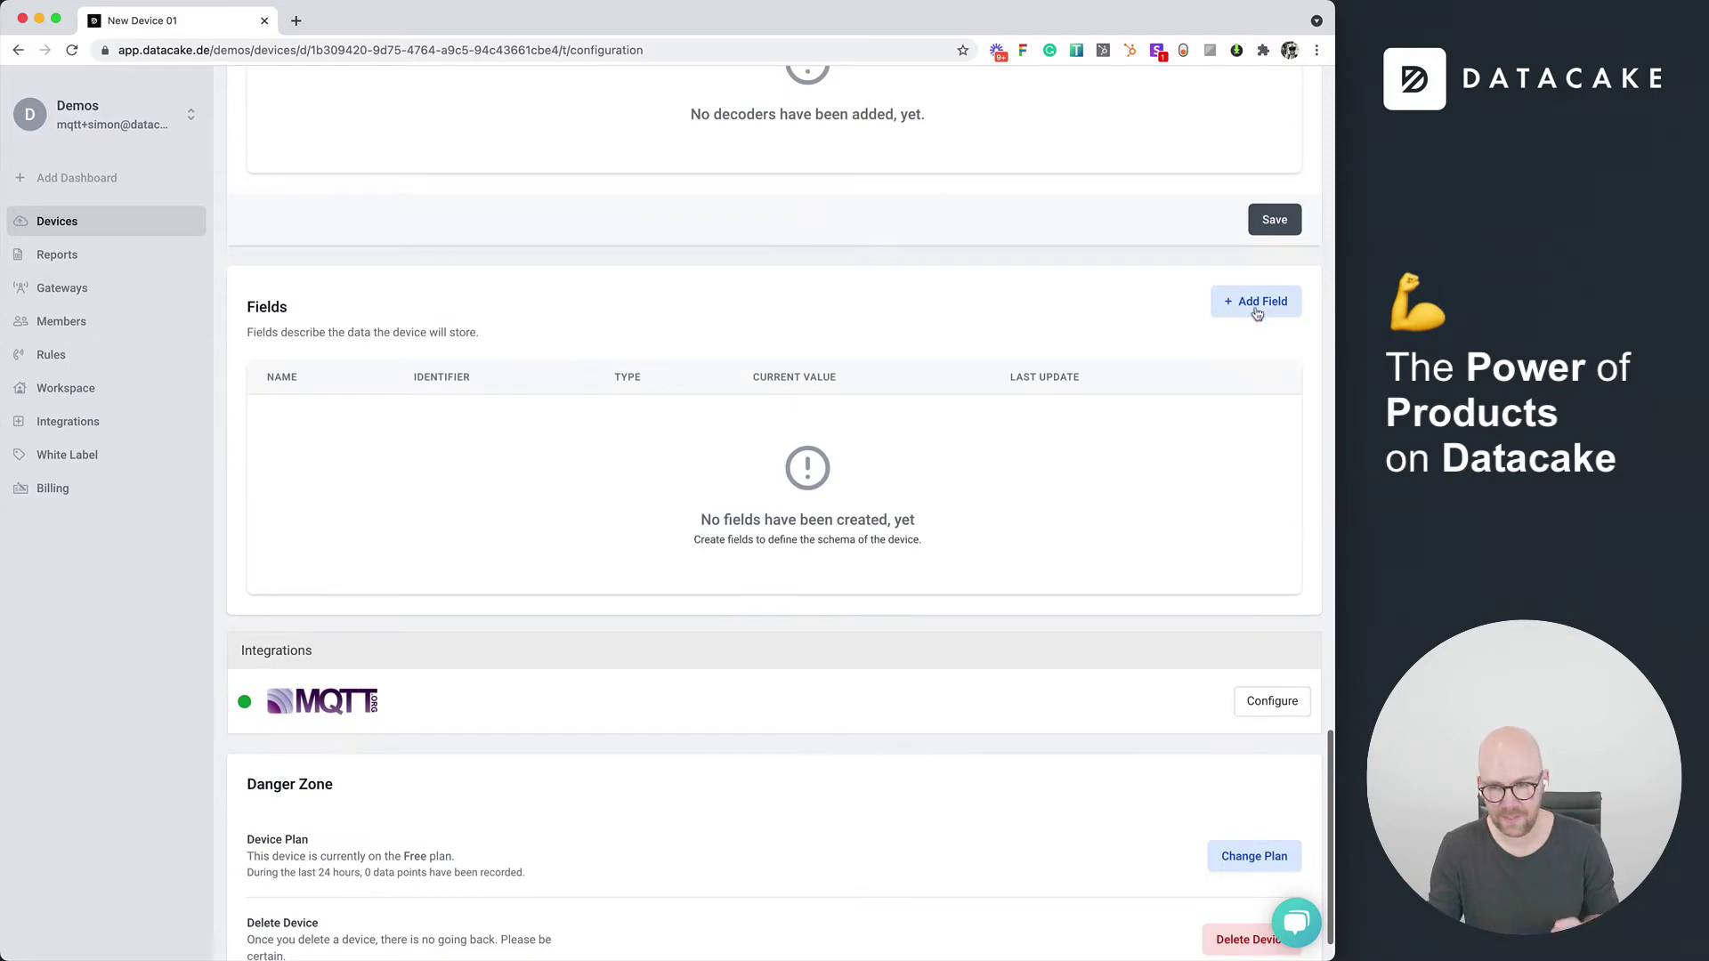
Step: Add Temperature and Humidity fields to New Device 01
{"action": "left_click", "coordinate": [1246, 304]}
{"action": "left_click", "coordinate": [495, 434]}
{"action": "type", "text": "Temperature"}
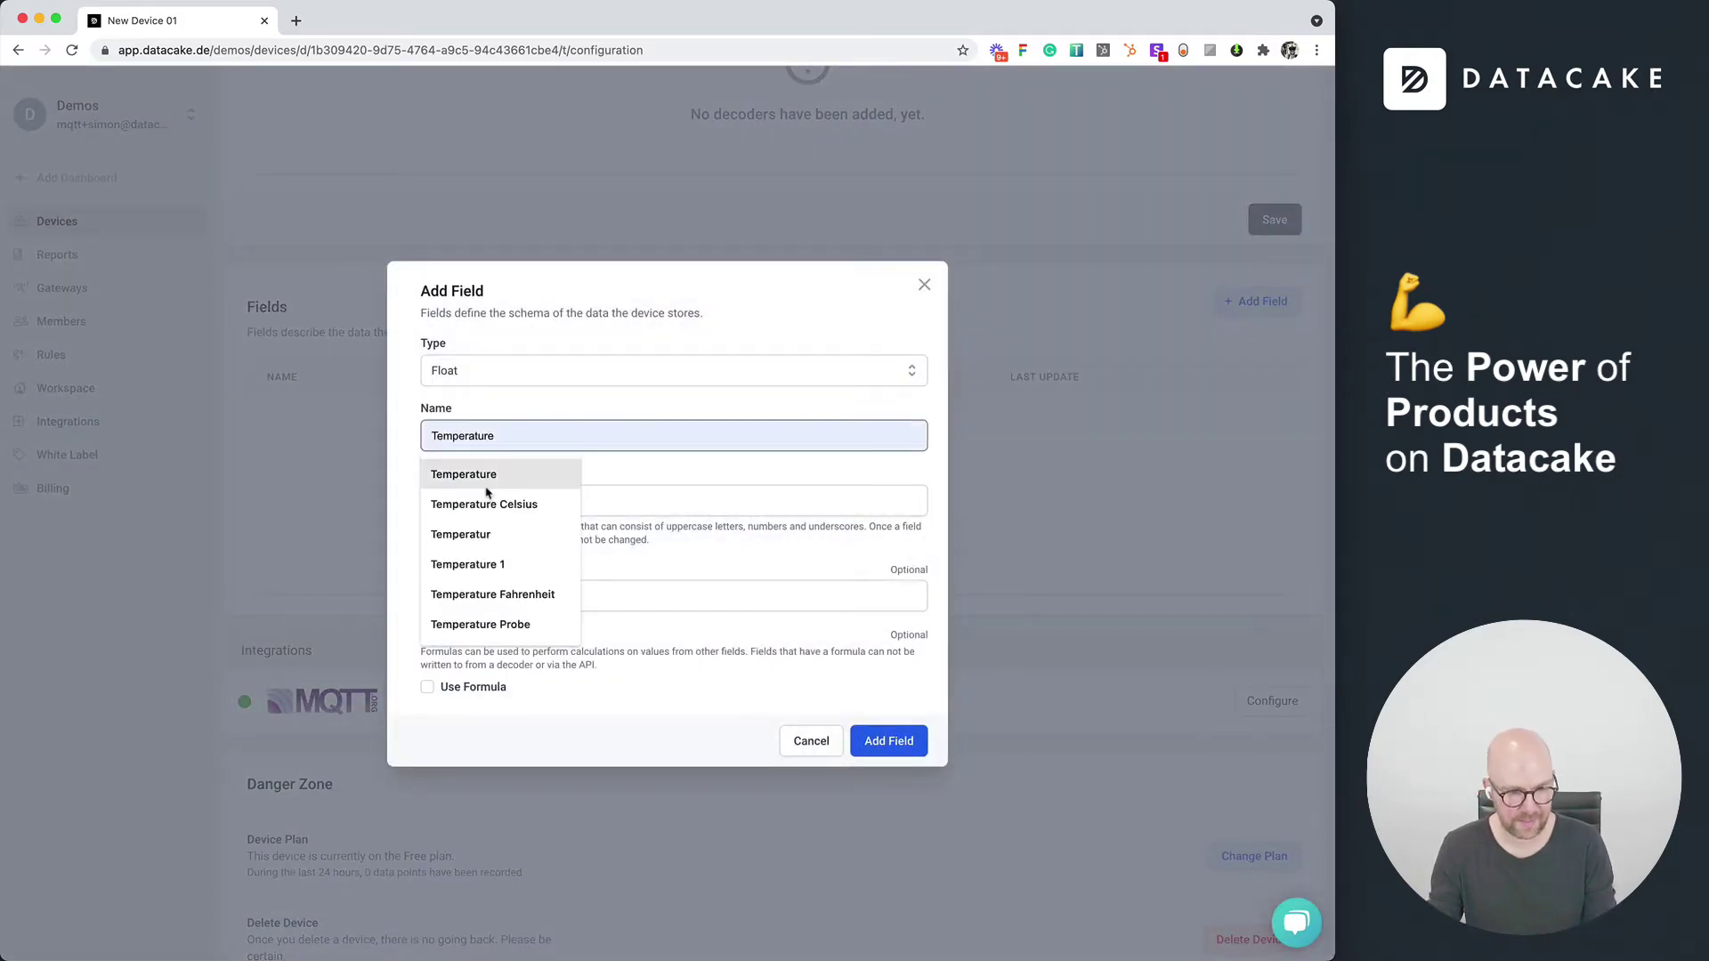
{"action": "left_click", "coordinate": [488, 474]}
{"action": "left_click", "coordinate": [890, 742]}
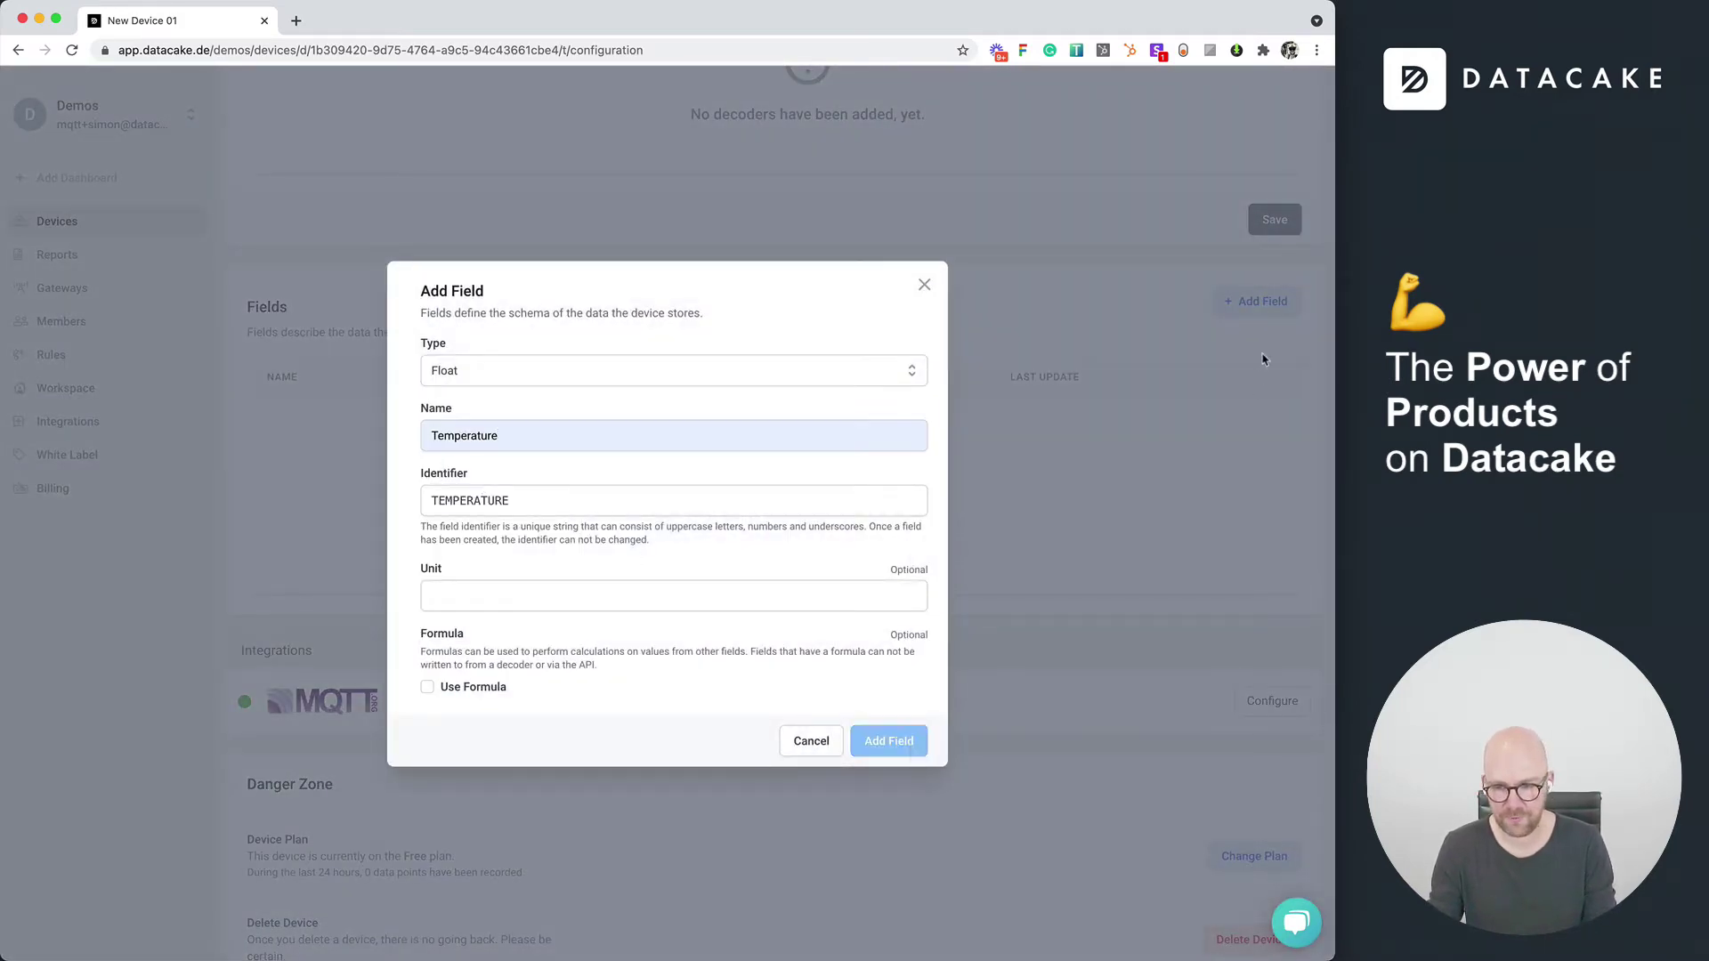
{"action": "left_click", "coordinate": [1255, 393]}
{"action": "left_click", "coordinate": [472, 427]}
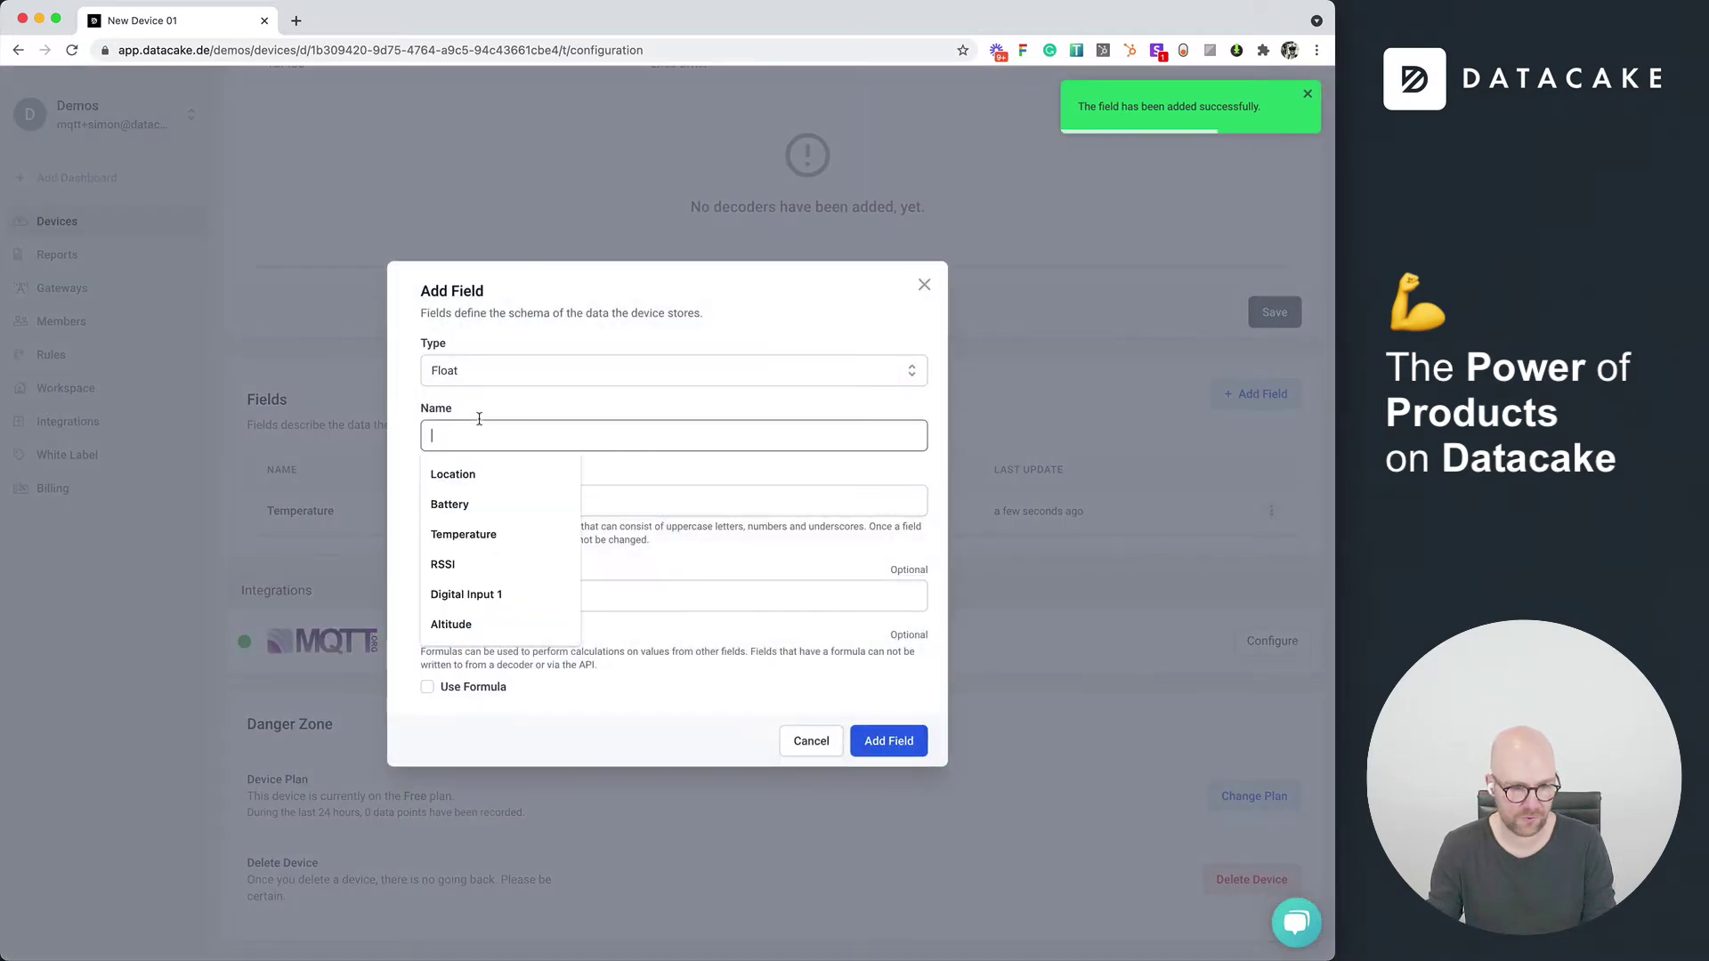
{"action": "type", "text": "Hum"}
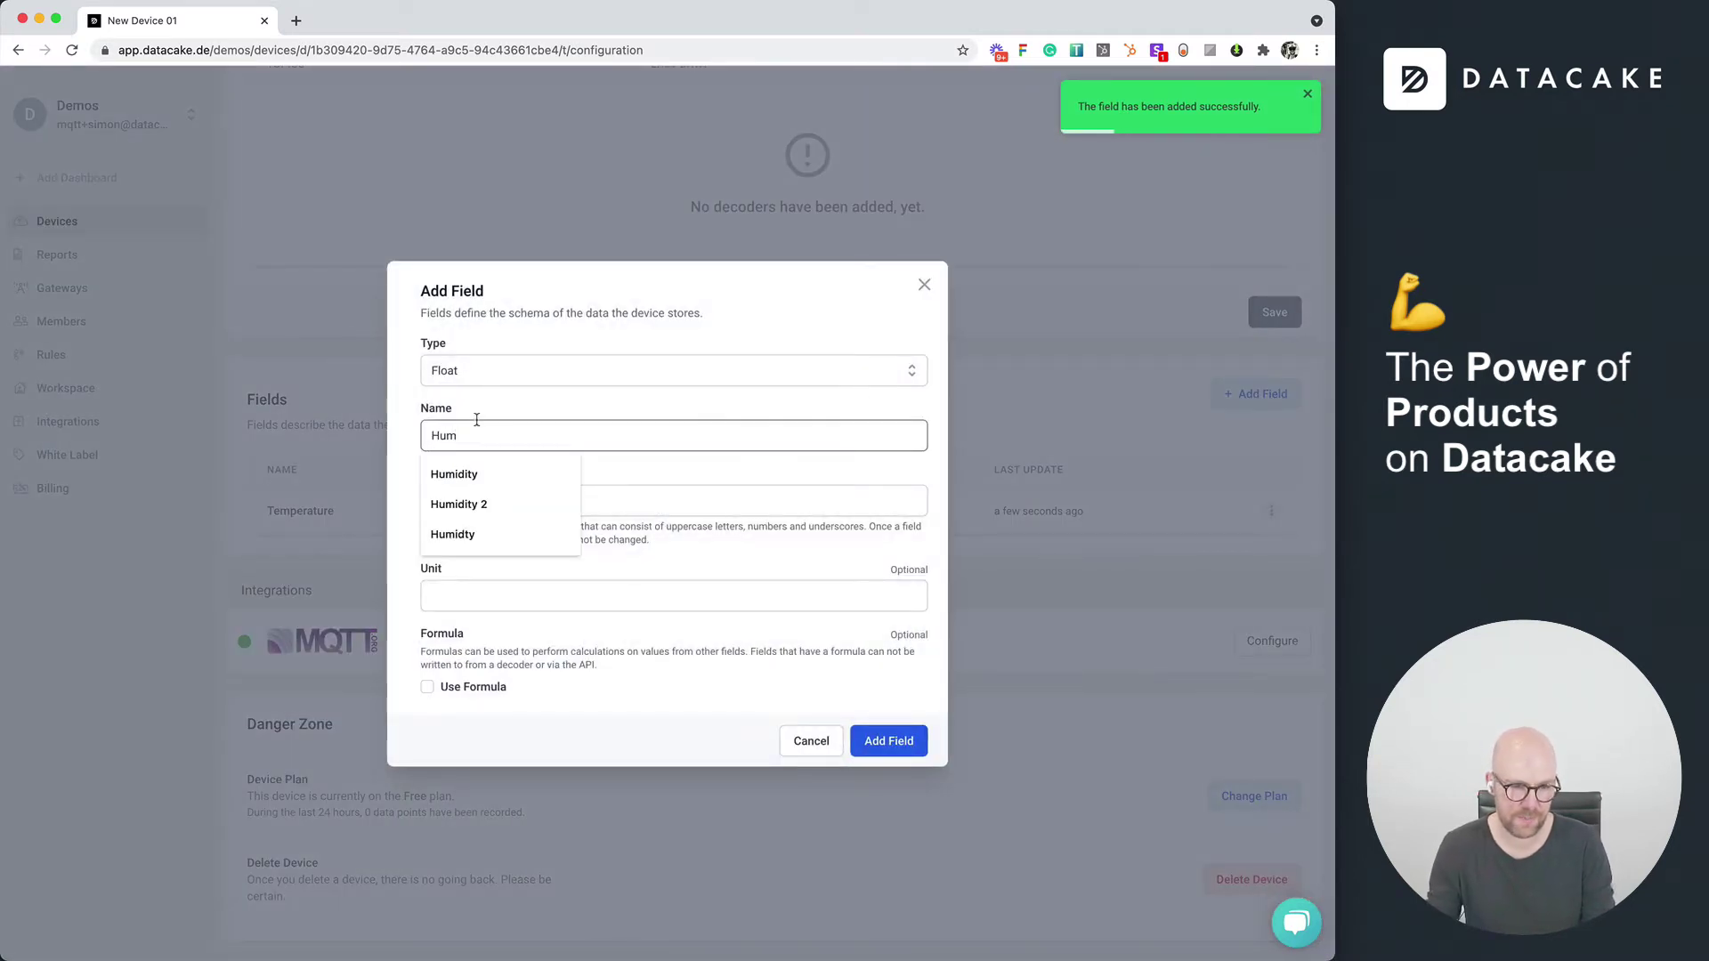
{"action": "left_click", "coordinate": [462, 473]}
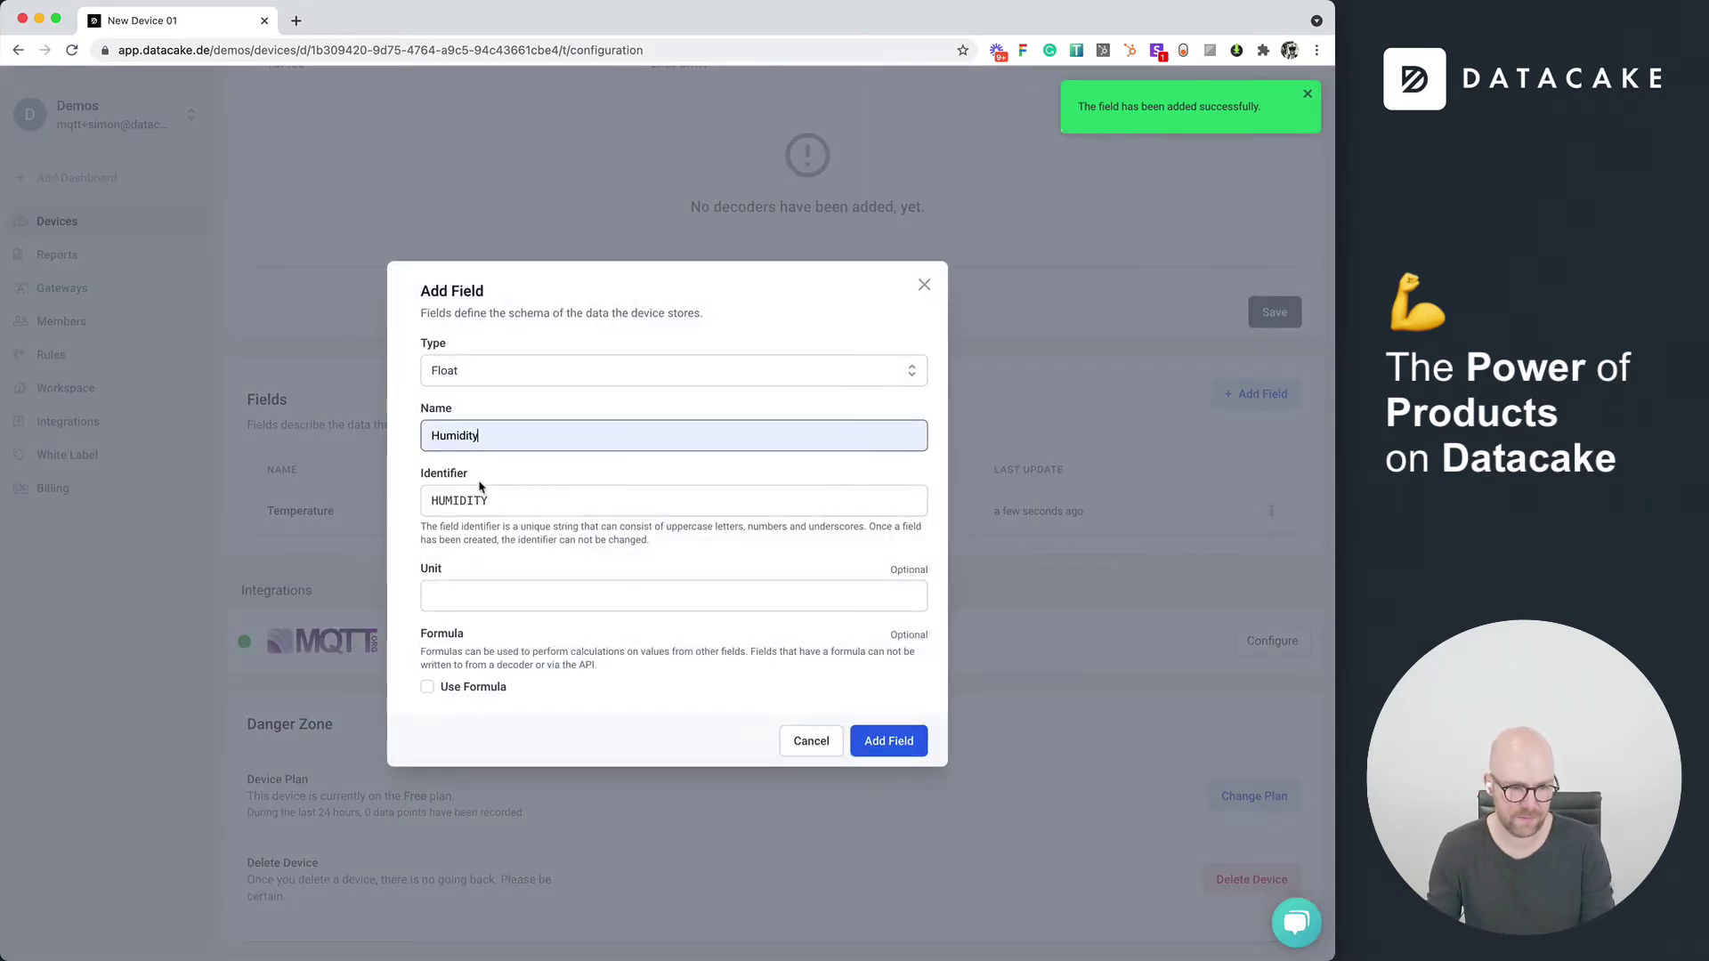
{"action": "left_click", "coordinate": [861, 742]}
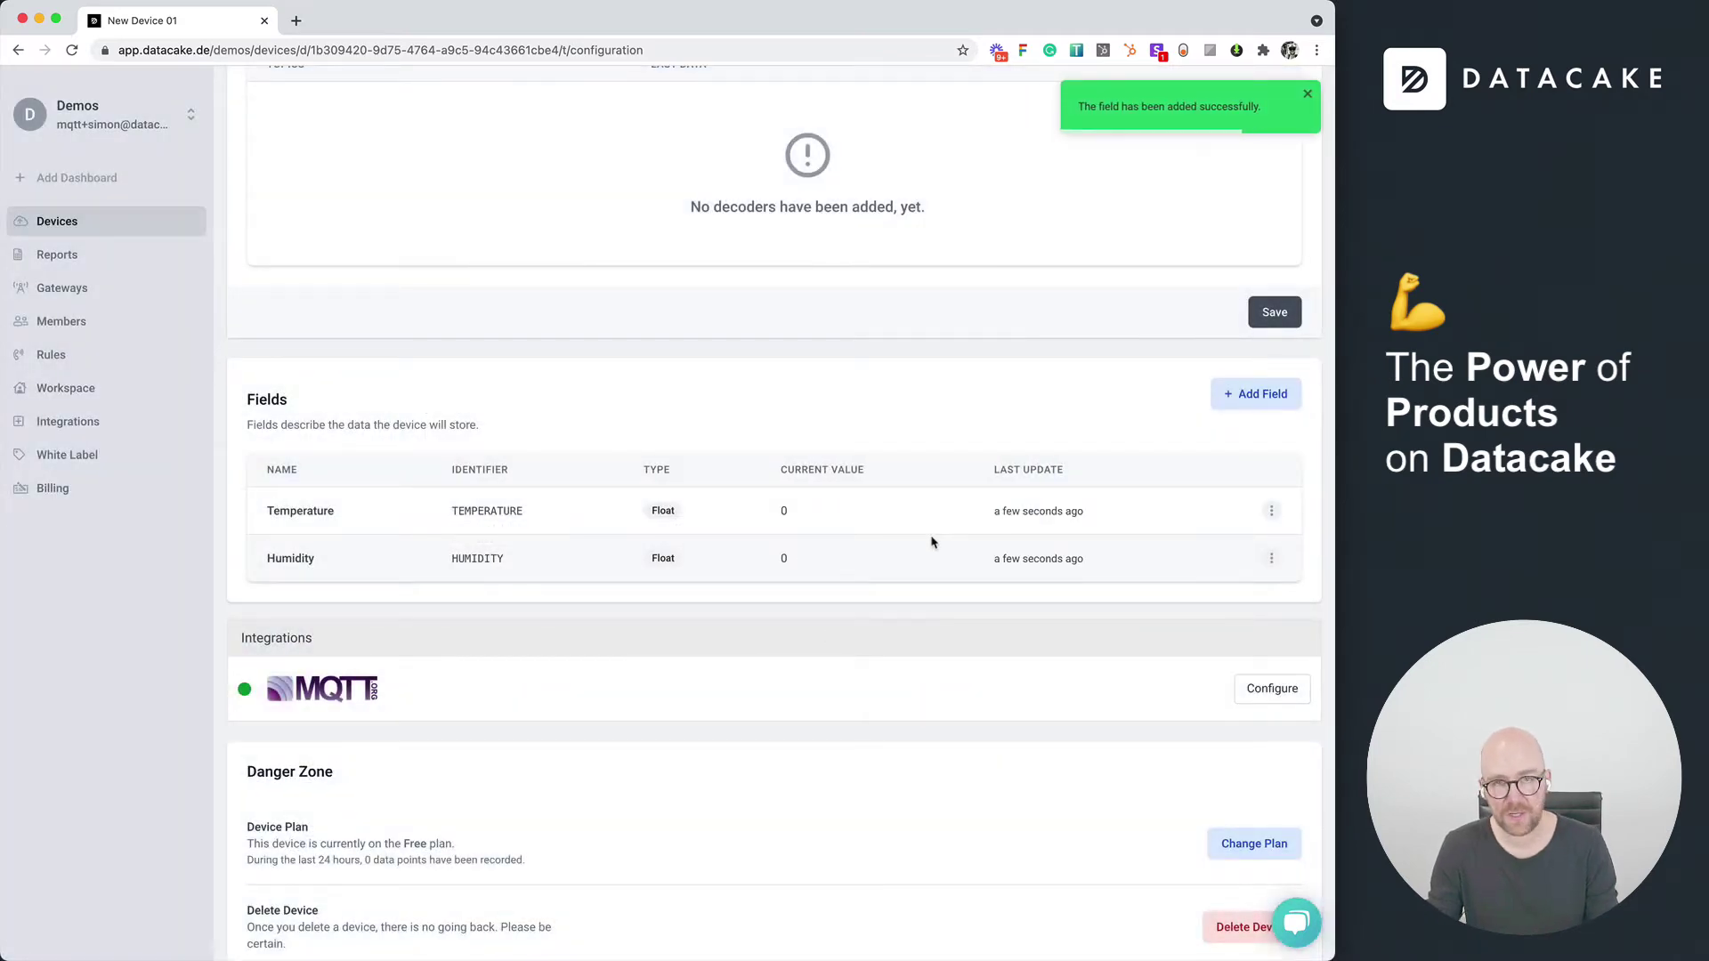
Step: Manually set the Temperature value to 20 and the Humidity value to 56
{"action": "left_click", "coordinate": [1271, 513]}
{"action": "left_click", "coordinate": [1192, 599]}
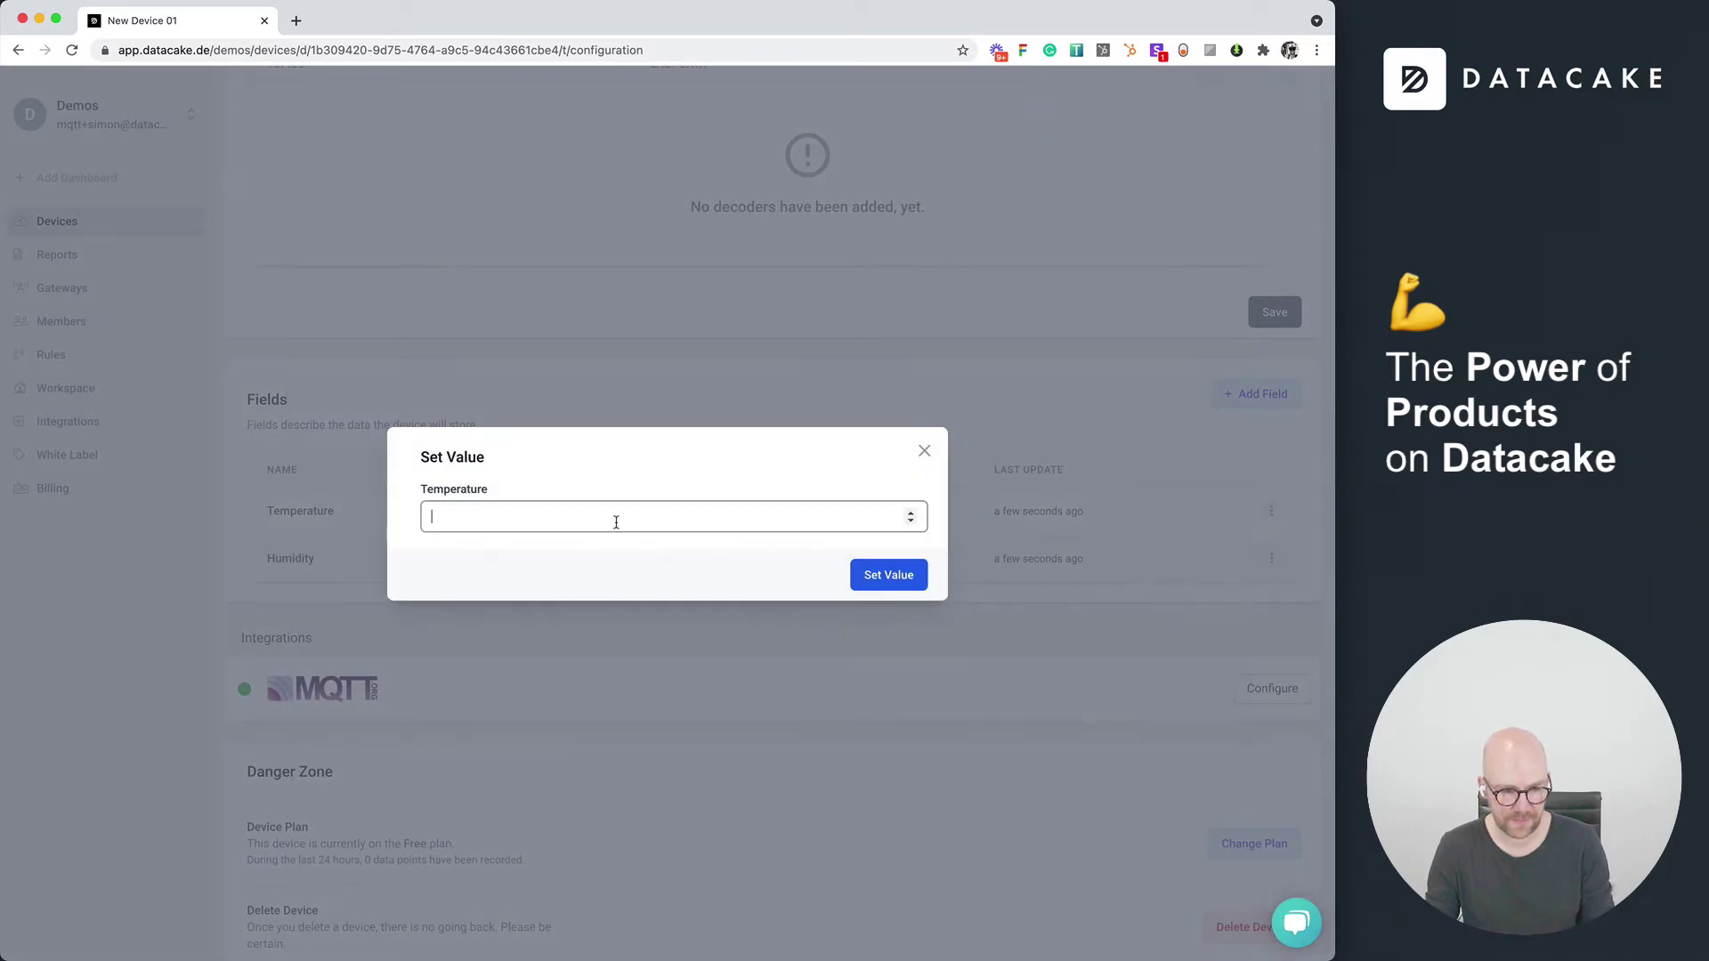
{"action": "type", "text": "20"}
{"action": "left_click", "coordinate": [888, 575]}
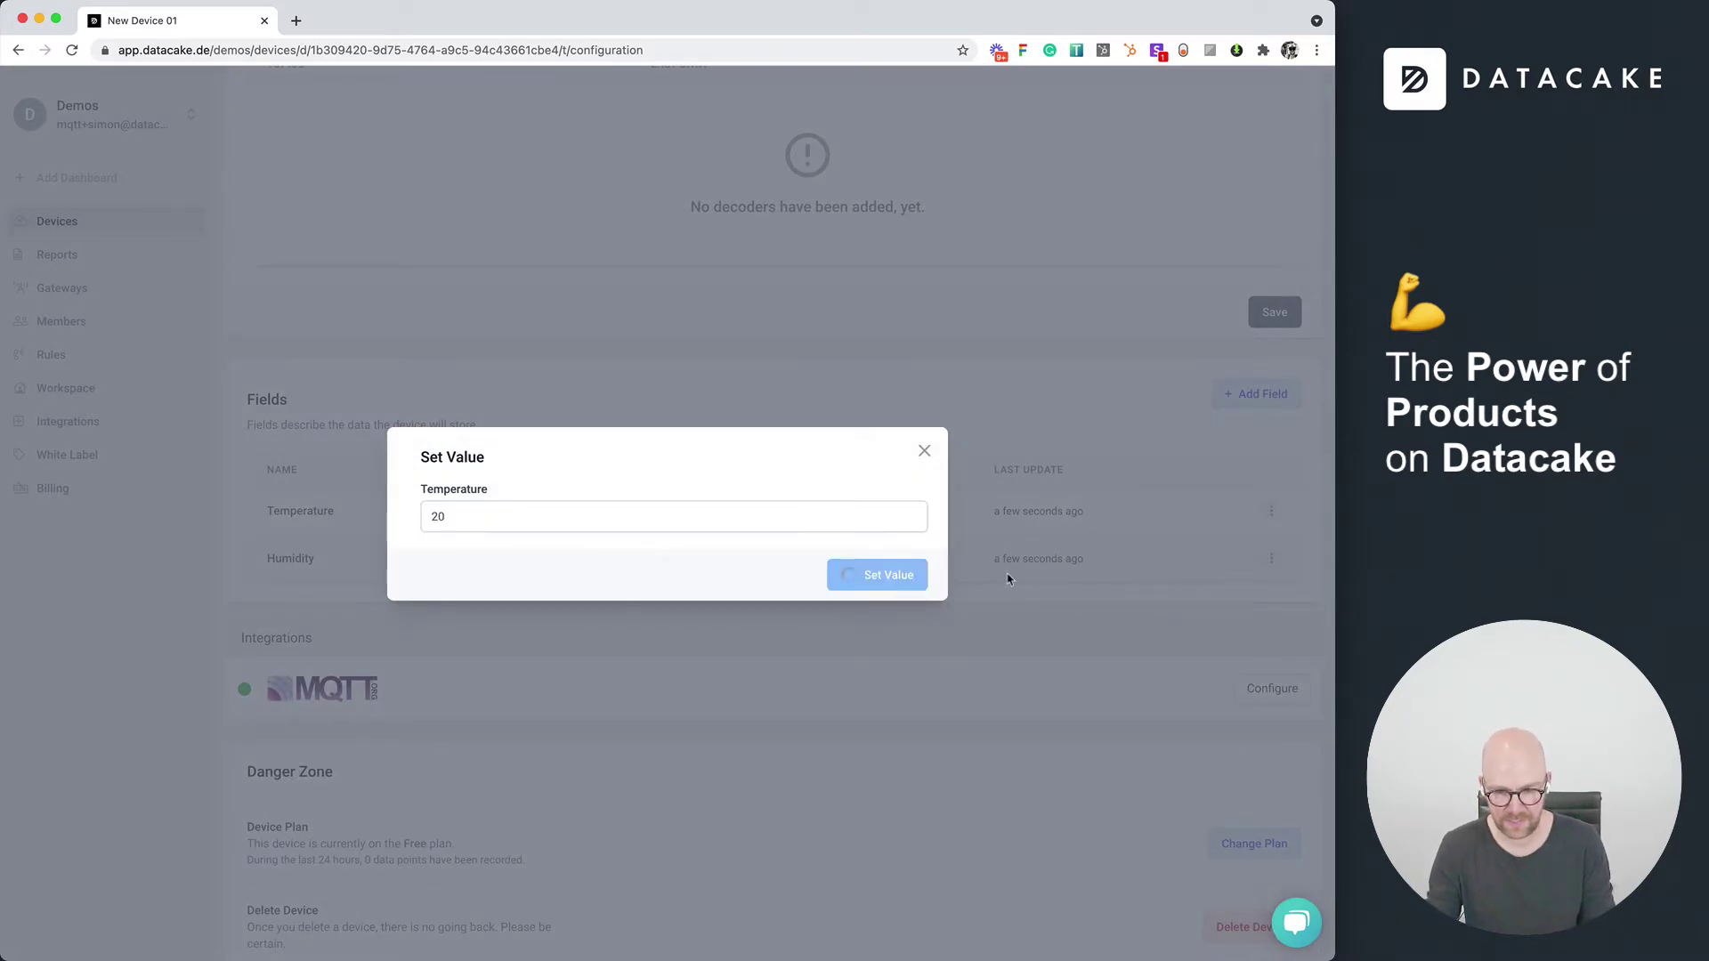
{"action": "left_click", "coordinate": [1271, 559]}
{"action": "left_click", "coordinate": [1215, 647]}
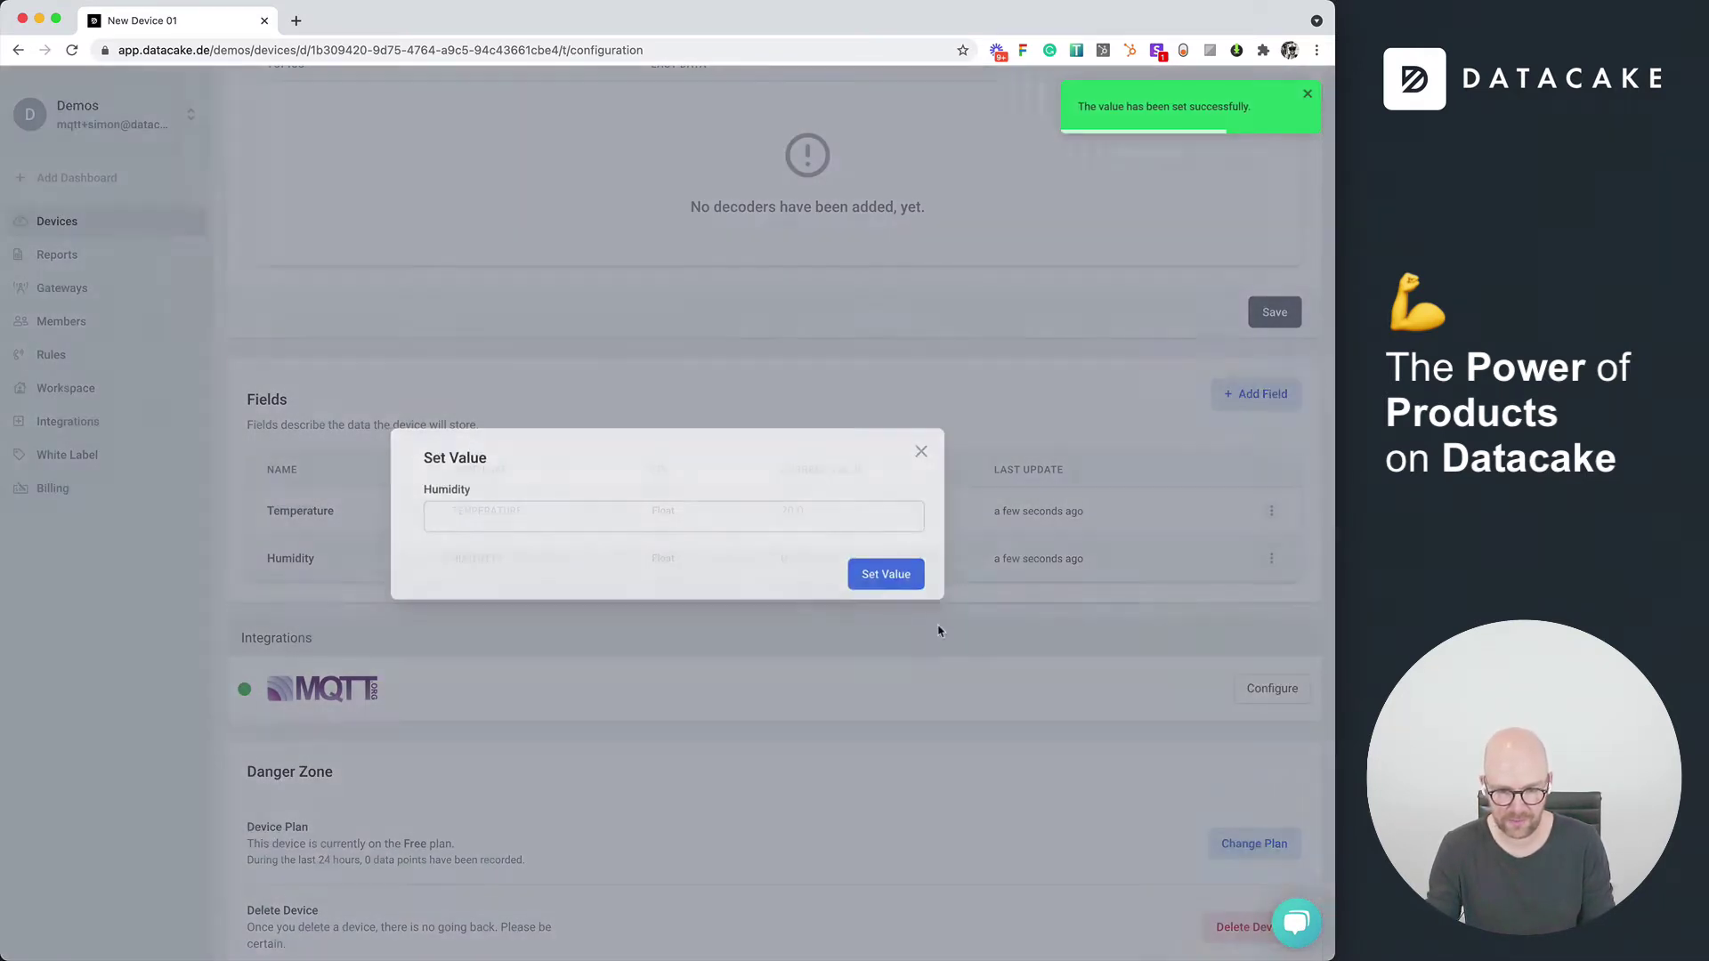
{"action": "left_click", "coordinate": [771, 514]}
{"action": "type", "text": "56"}
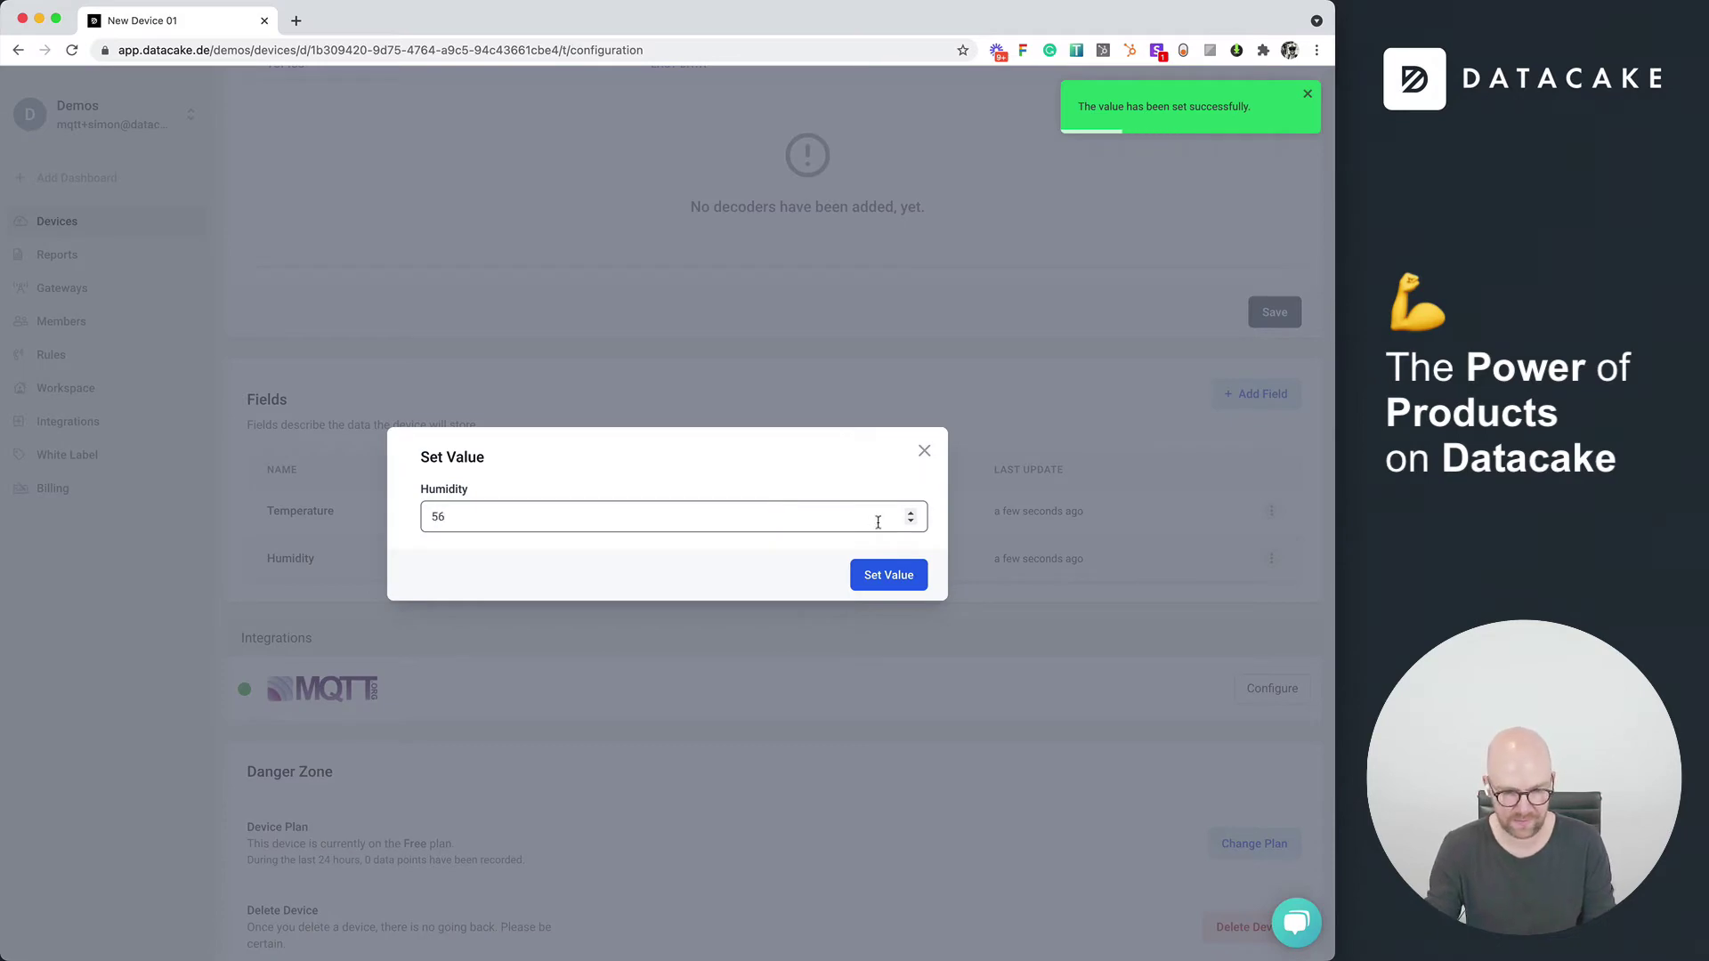
{"action": "left_click", "coordinate": [881, 577]}
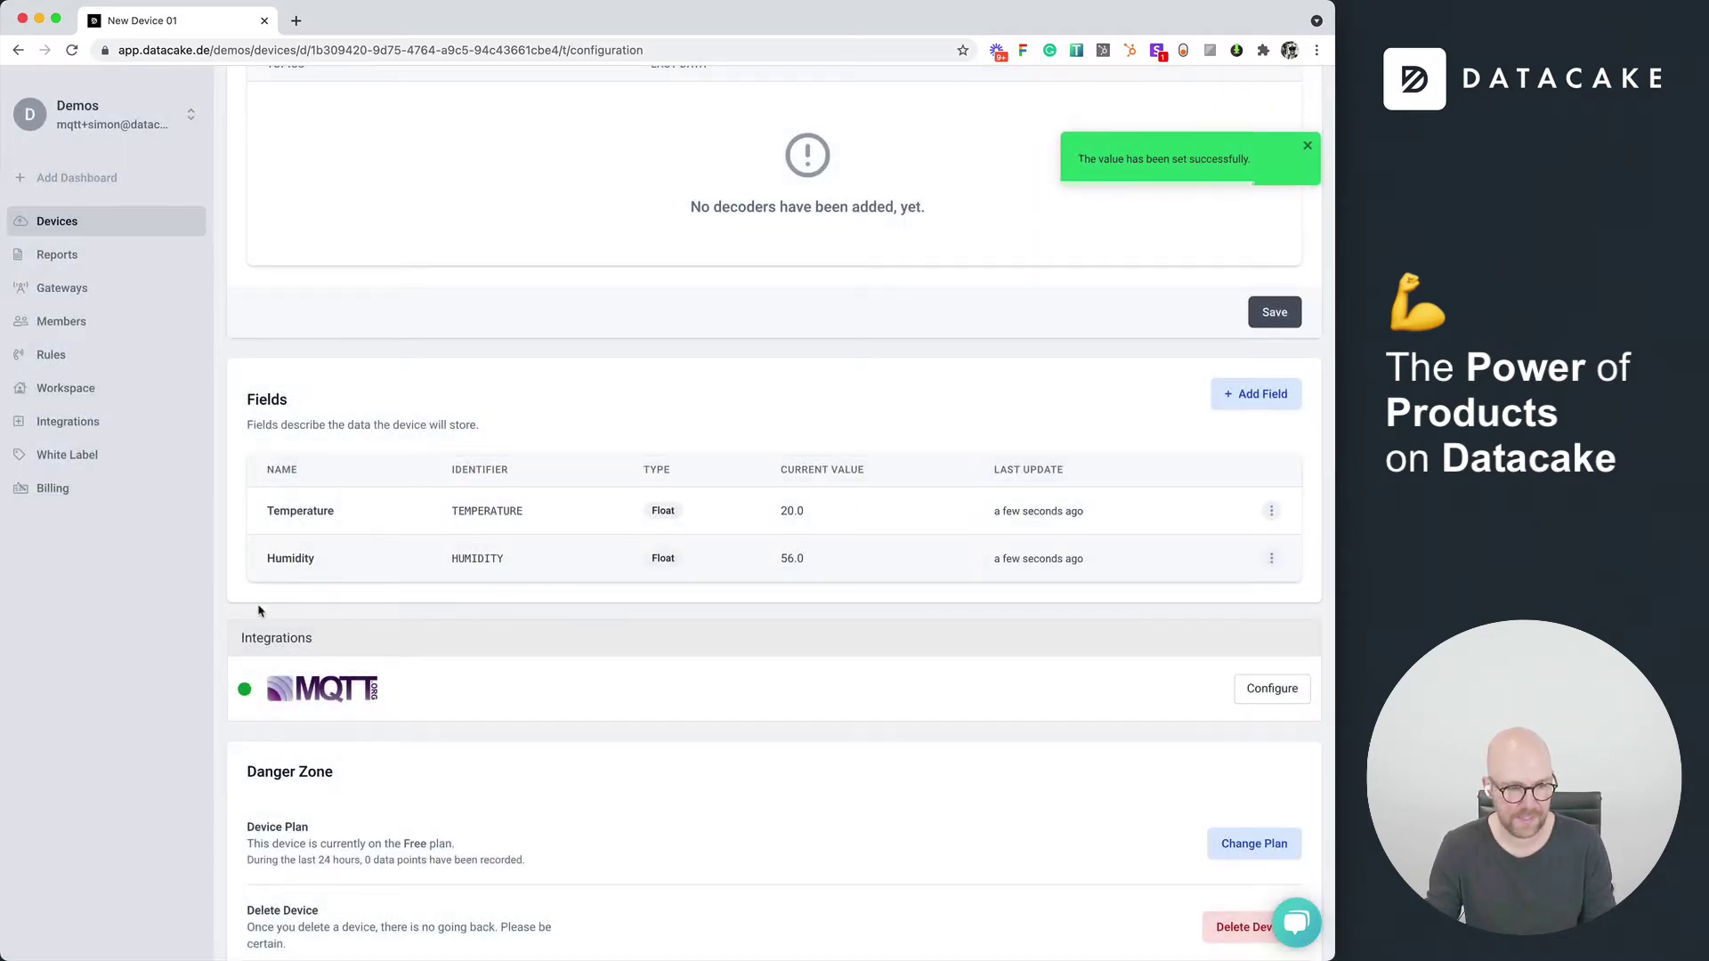
{"action": "scroll", "coordinate": [258, 614], "scroll_direction": "up", "scroll_amount": 15}
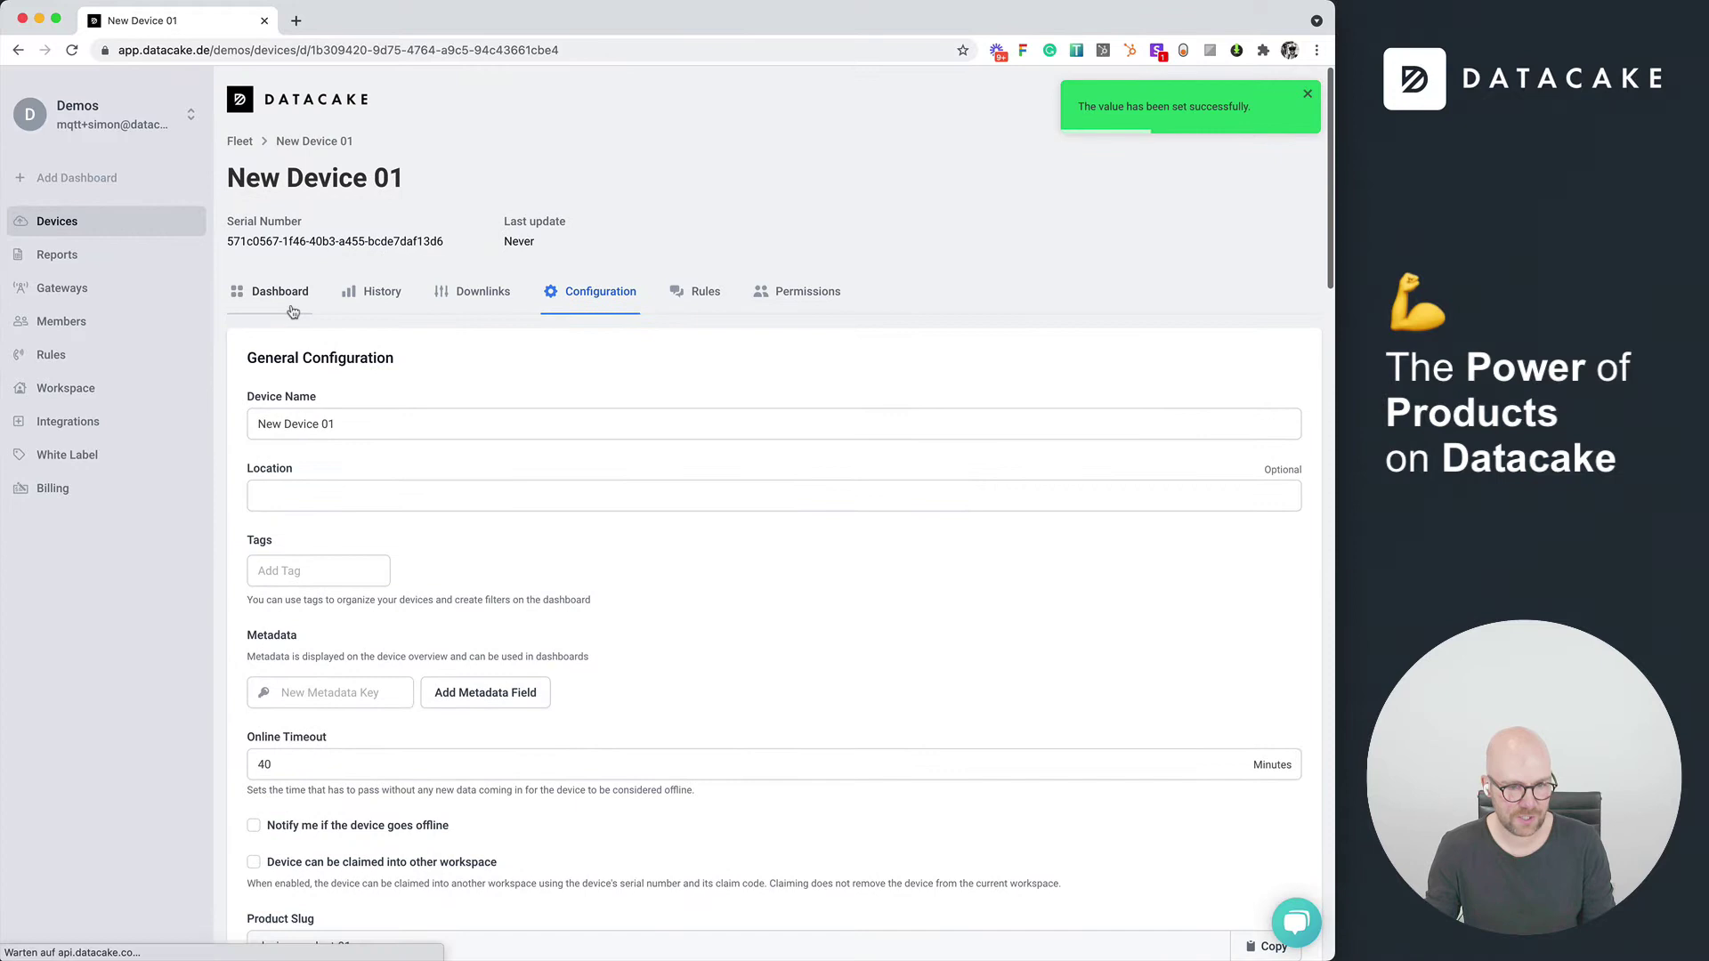
Step: In dashboard edit mode, add a value widget showing the Temperature field
{"action": "left_click", "coordinate": [292, 311]}
{"action": "left_click", "coordinate": [1303, 292]}
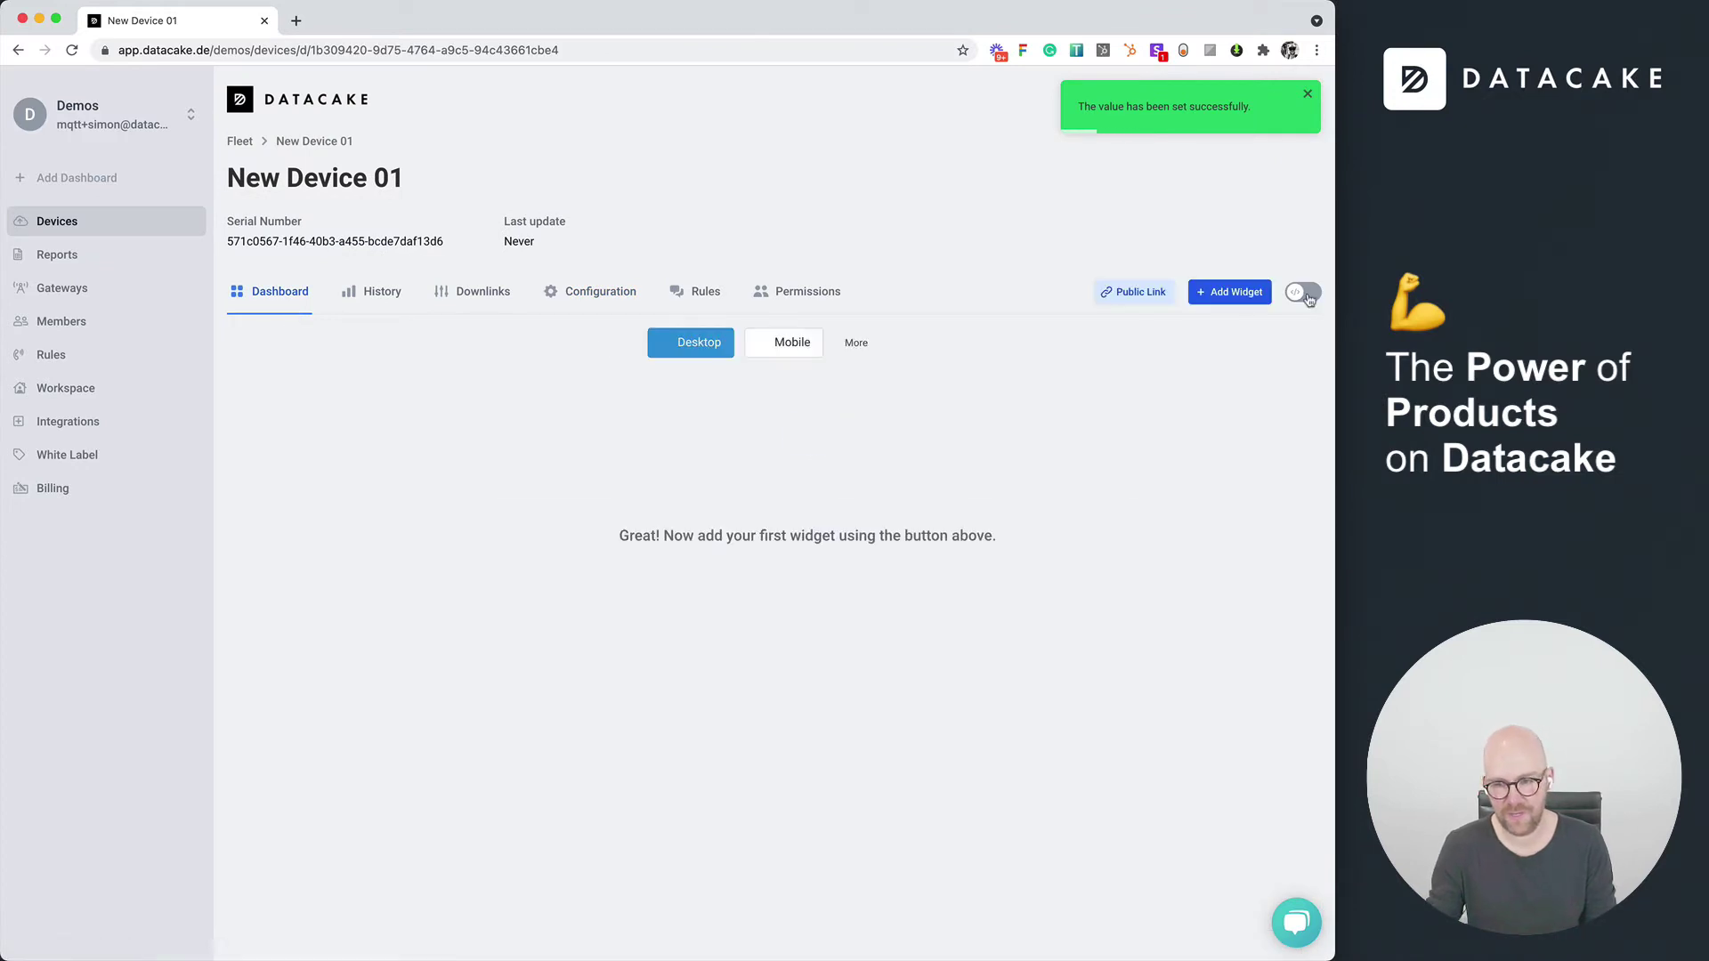
{"action": "left_click", "coordinate": [1234, 294]}
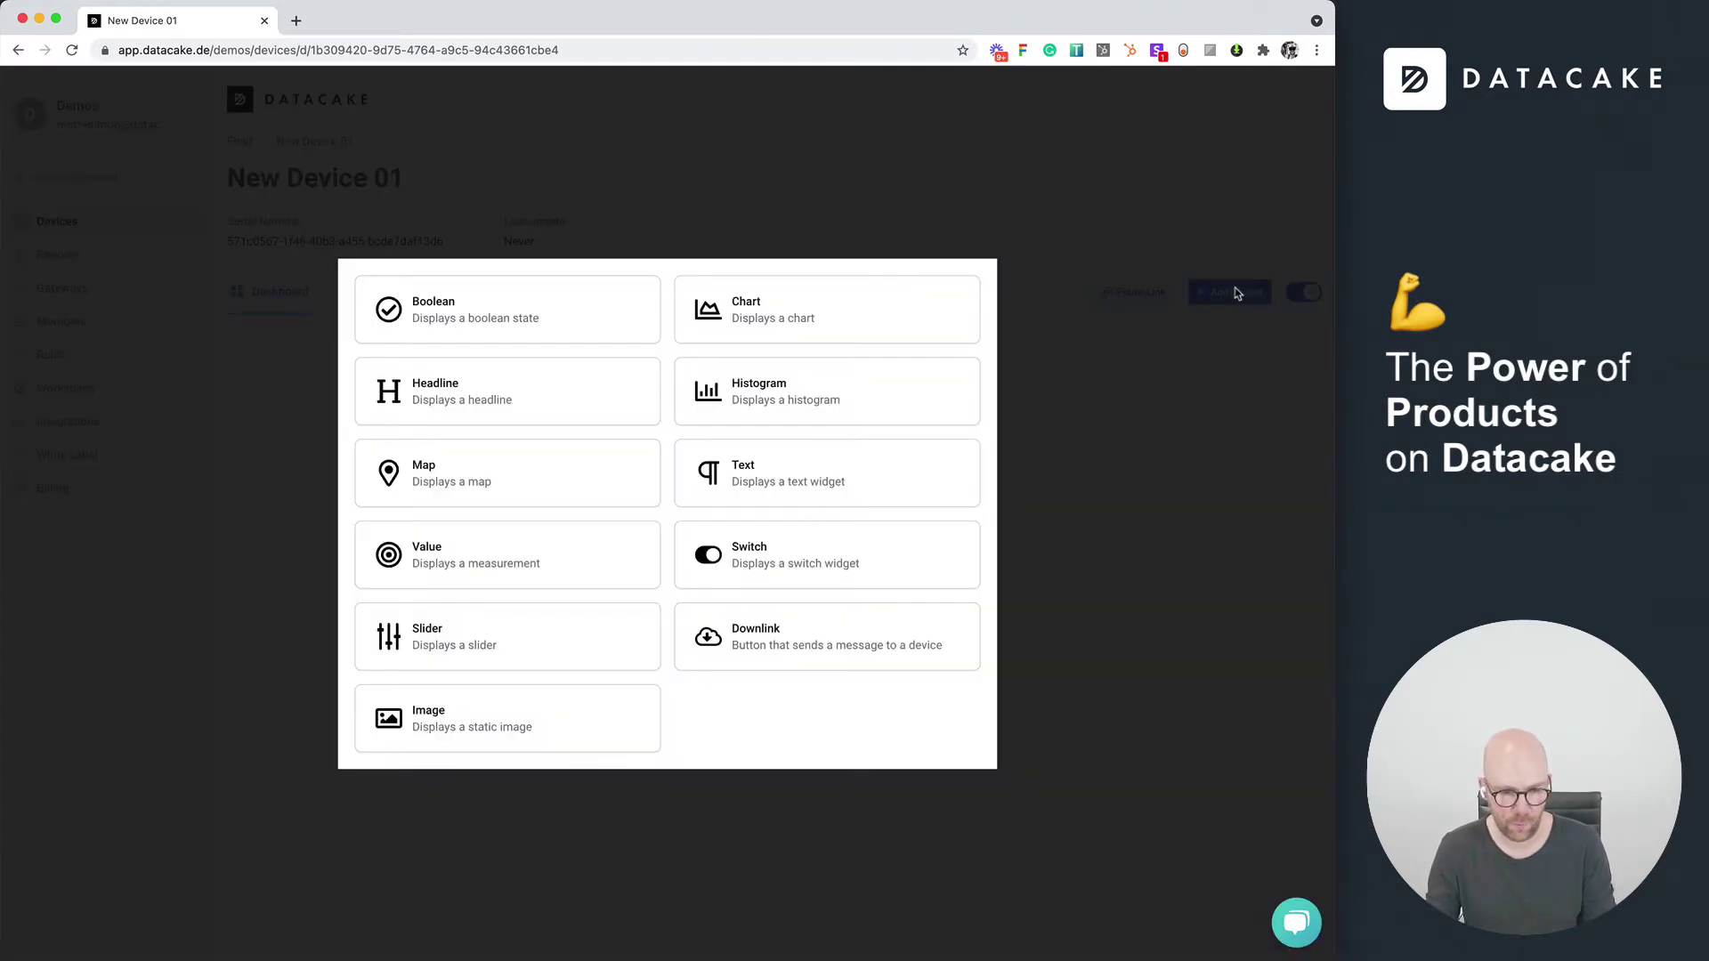
{"action": "left_click", "coordinate": [472, 536]}
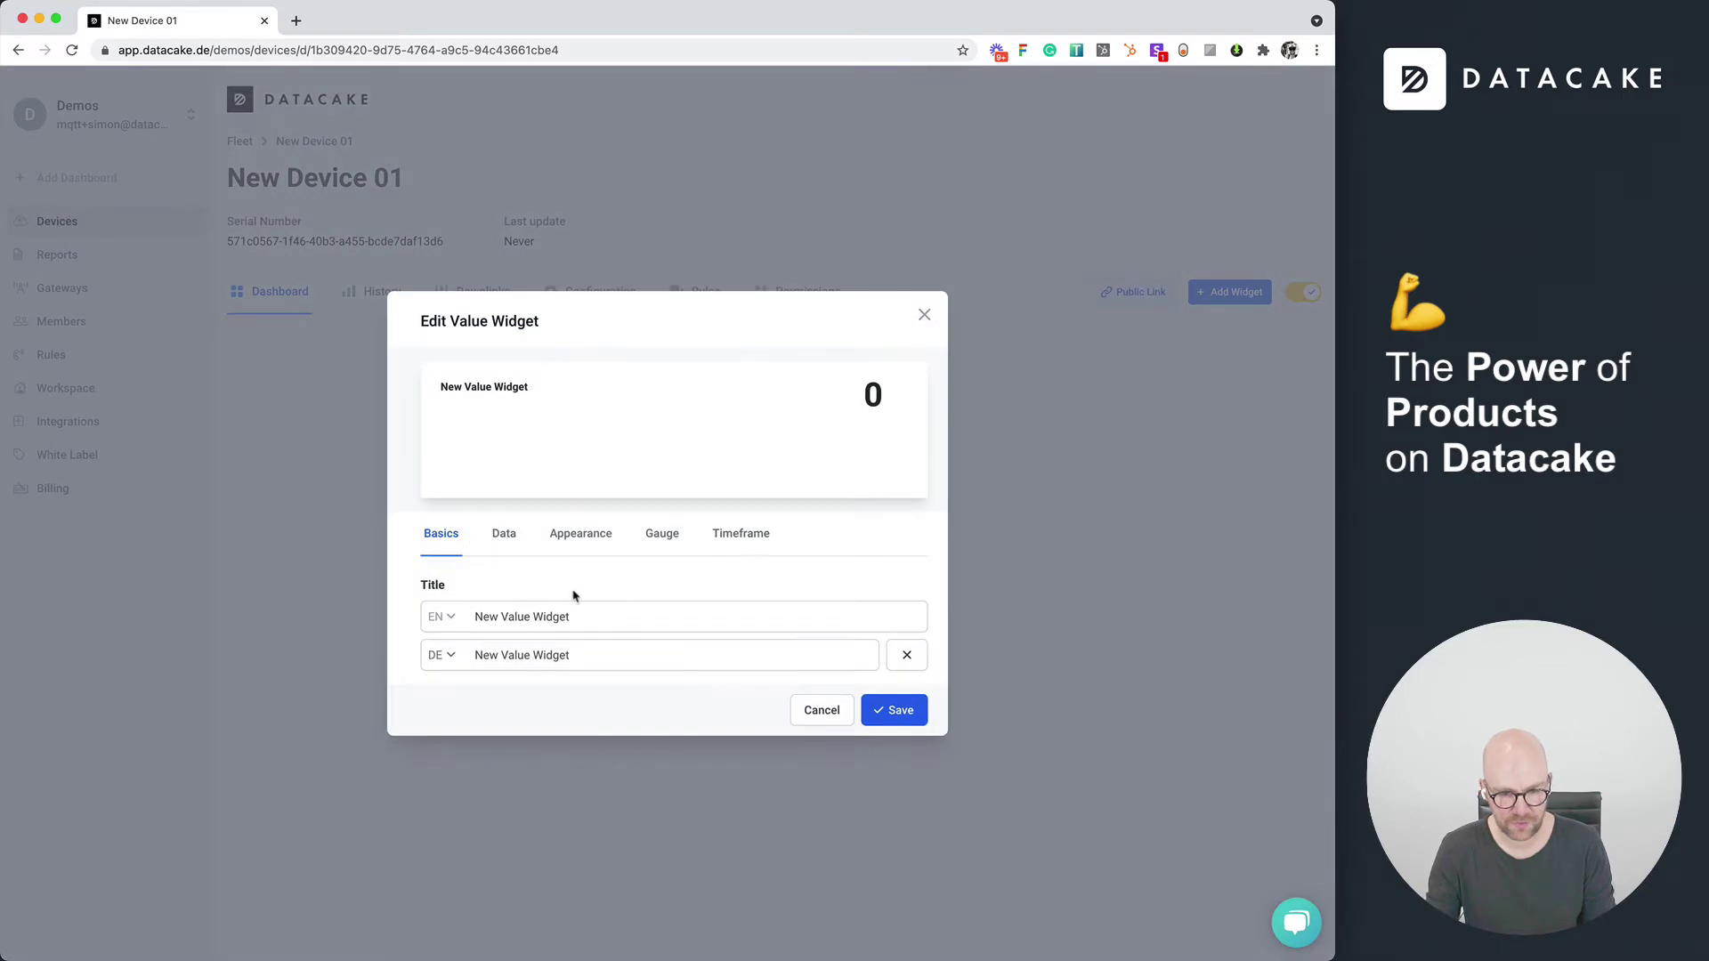
{"action": "left_click", "coordinate": [512, 542]}
{"action": "left_click", "coordinate": [495, 552]}
{"action": "left_click", "coordinate": [491, 564]}
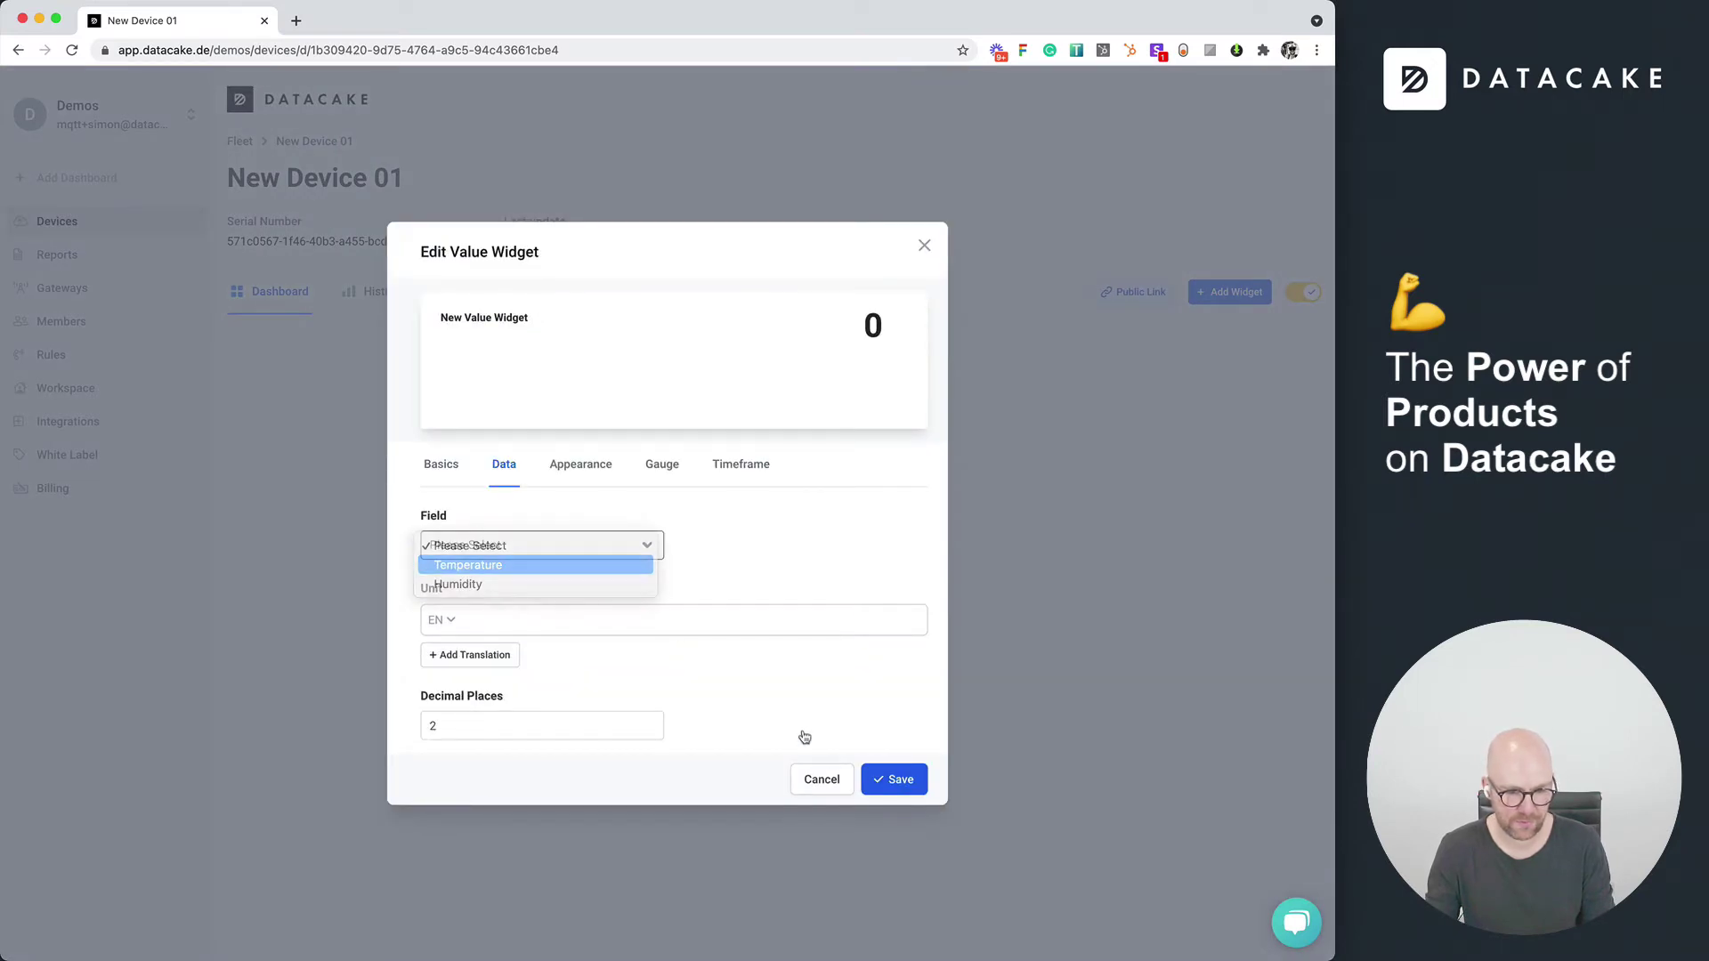
{"action": "left_click", "coordinate": [897, 779]}
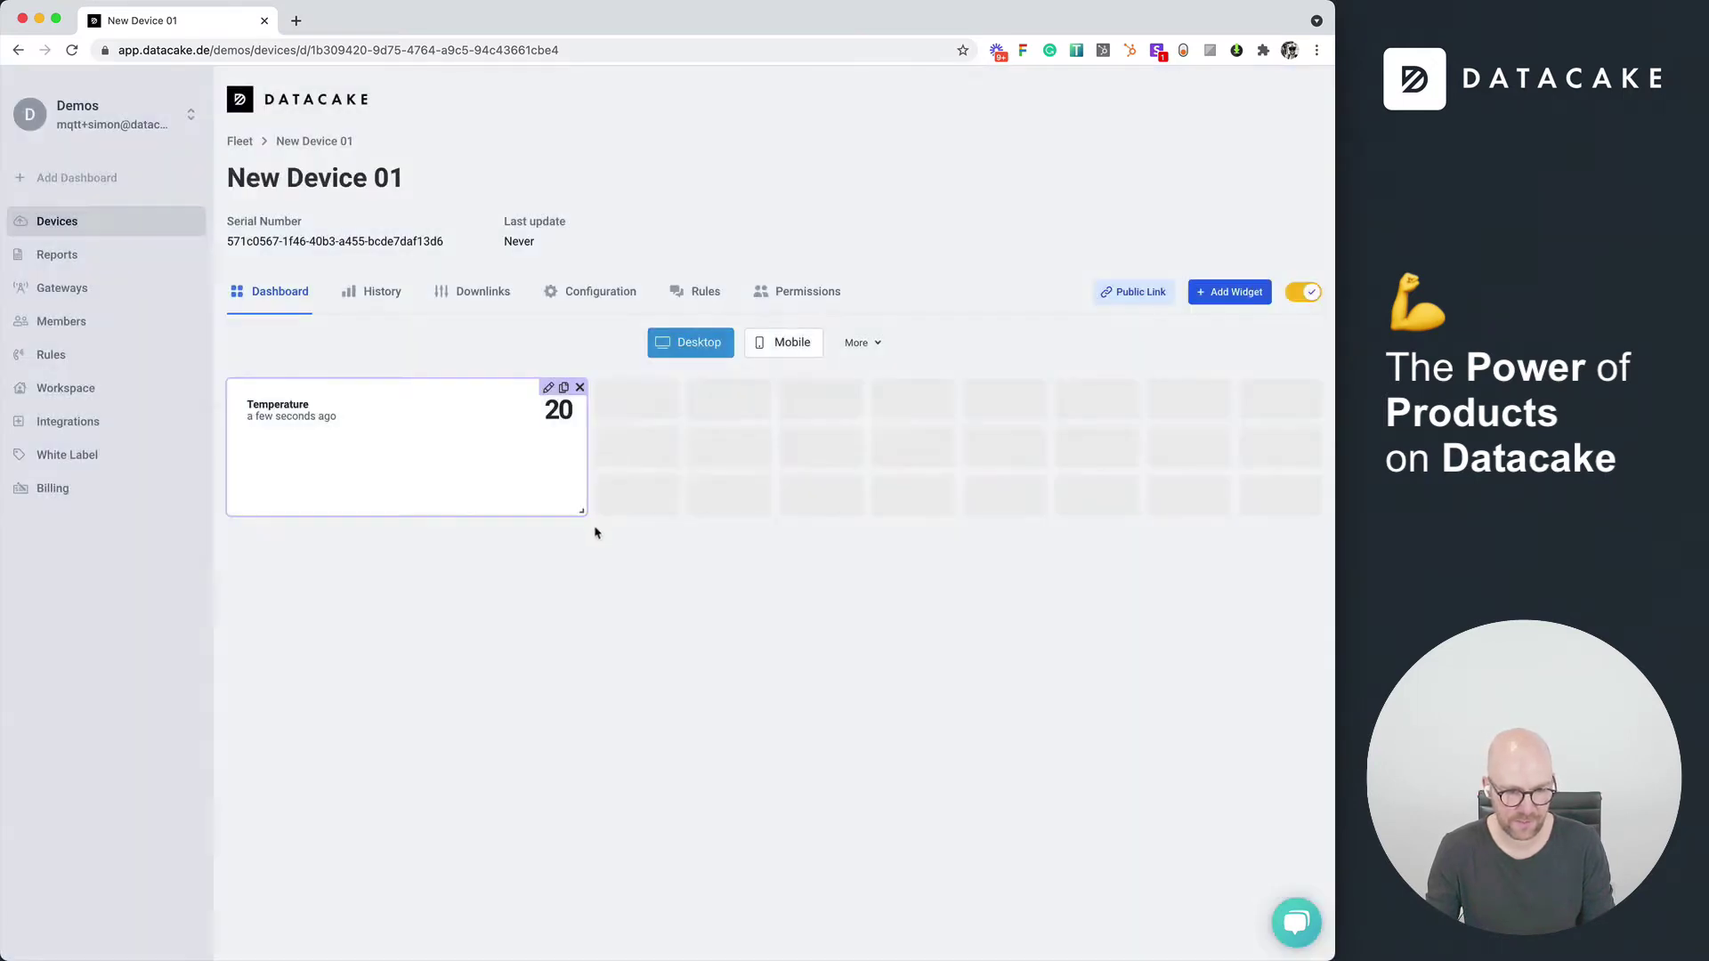
Step: Add a Humidity value widget beside the Temperature one and turn editing off
{"action": "left_click", "coordinate": [1246, 292]}
{"action": "left_click", "coordinate": [484, 561]}
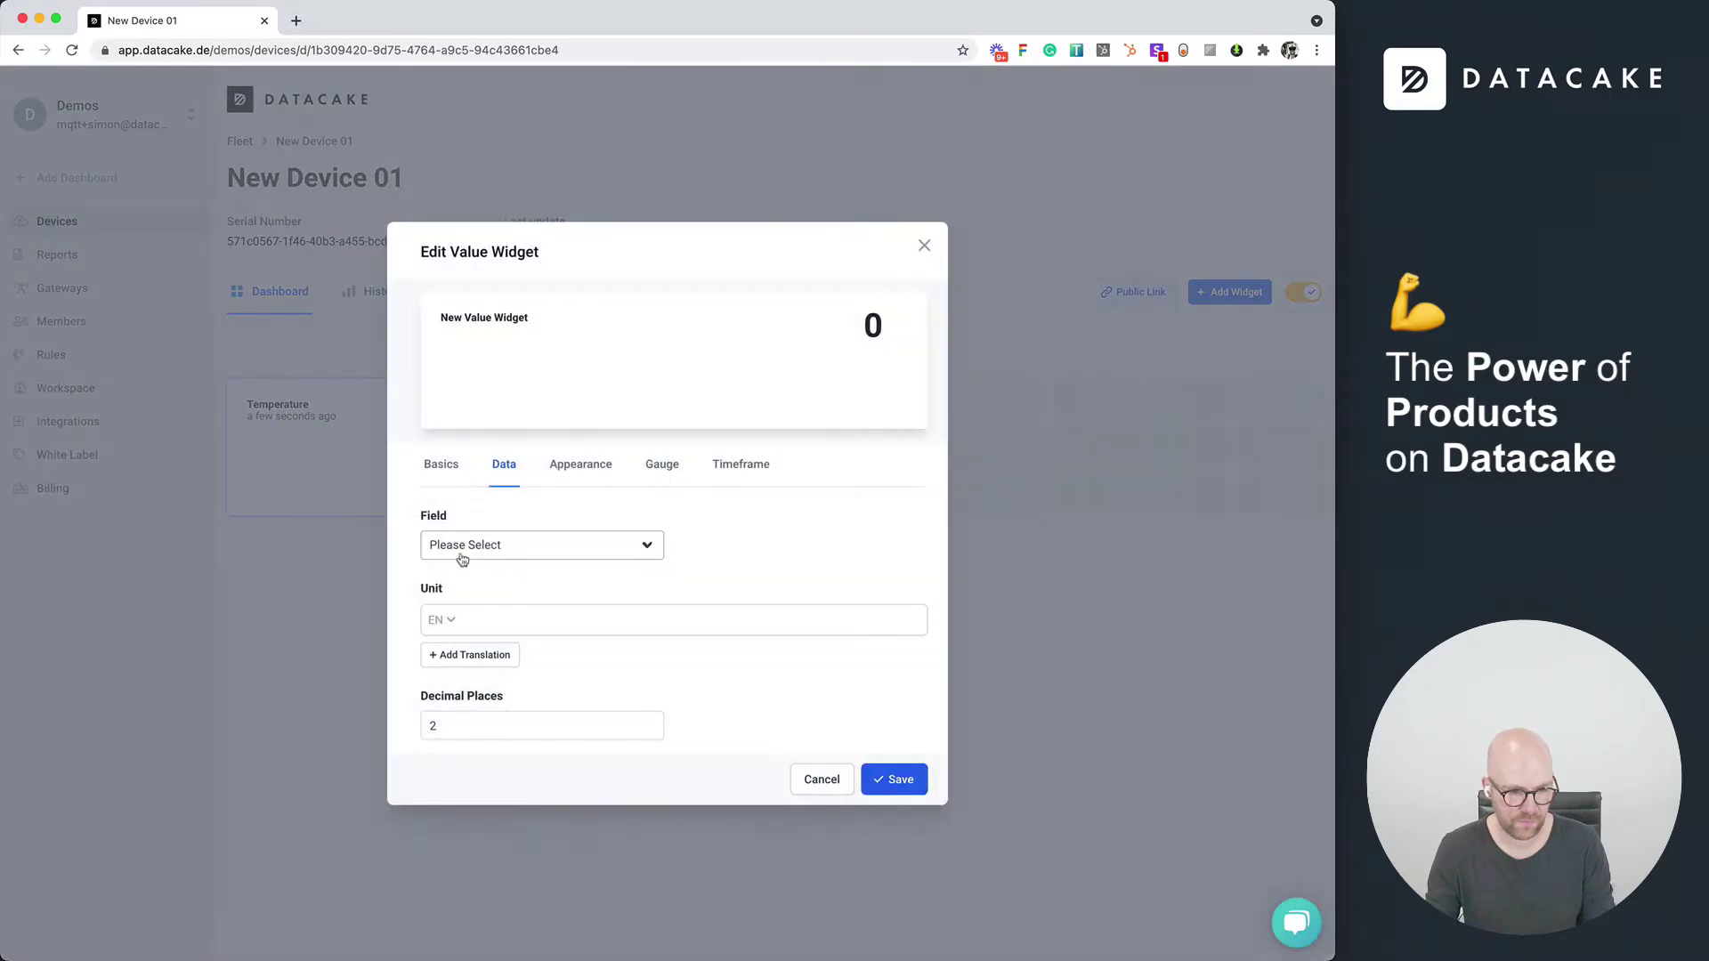
{"action": "left_click", "coordinate": [563, 546]}
{"action": "left_click", "coordinate": [901, 779]}
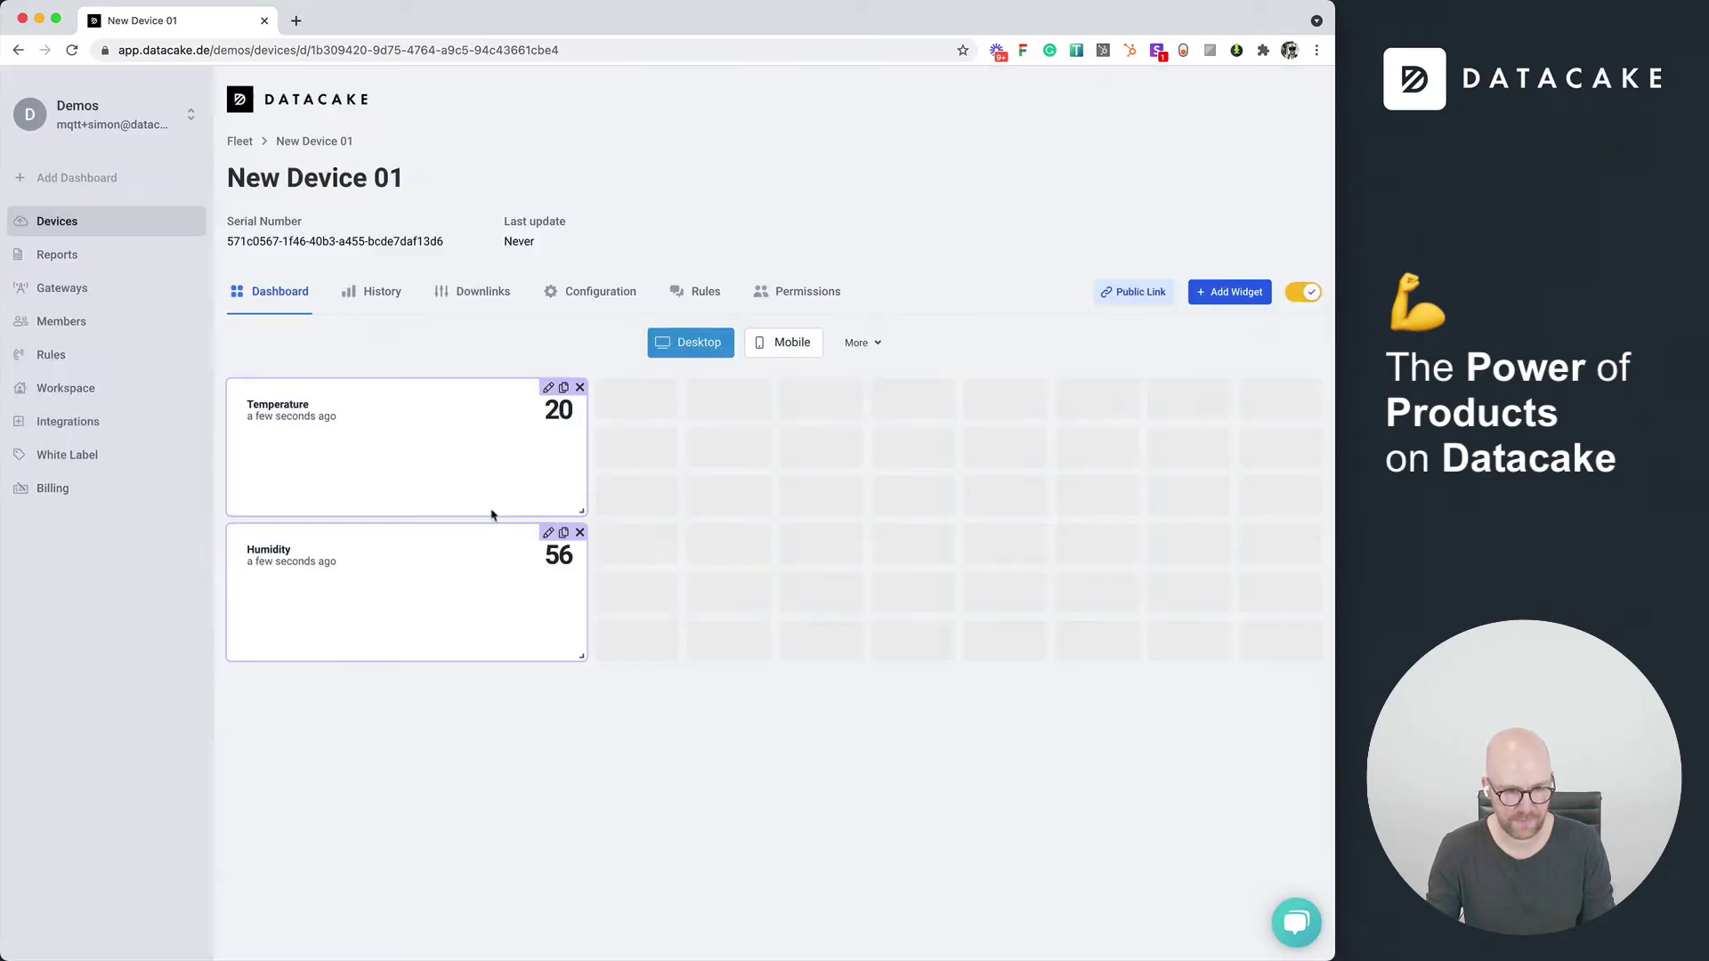
{"action": "left_click_drag", "start_coordinate": [445, 565], "coordinate": [780, 418]}
{"action": "left_click", "coordinate": [1303, 292]}
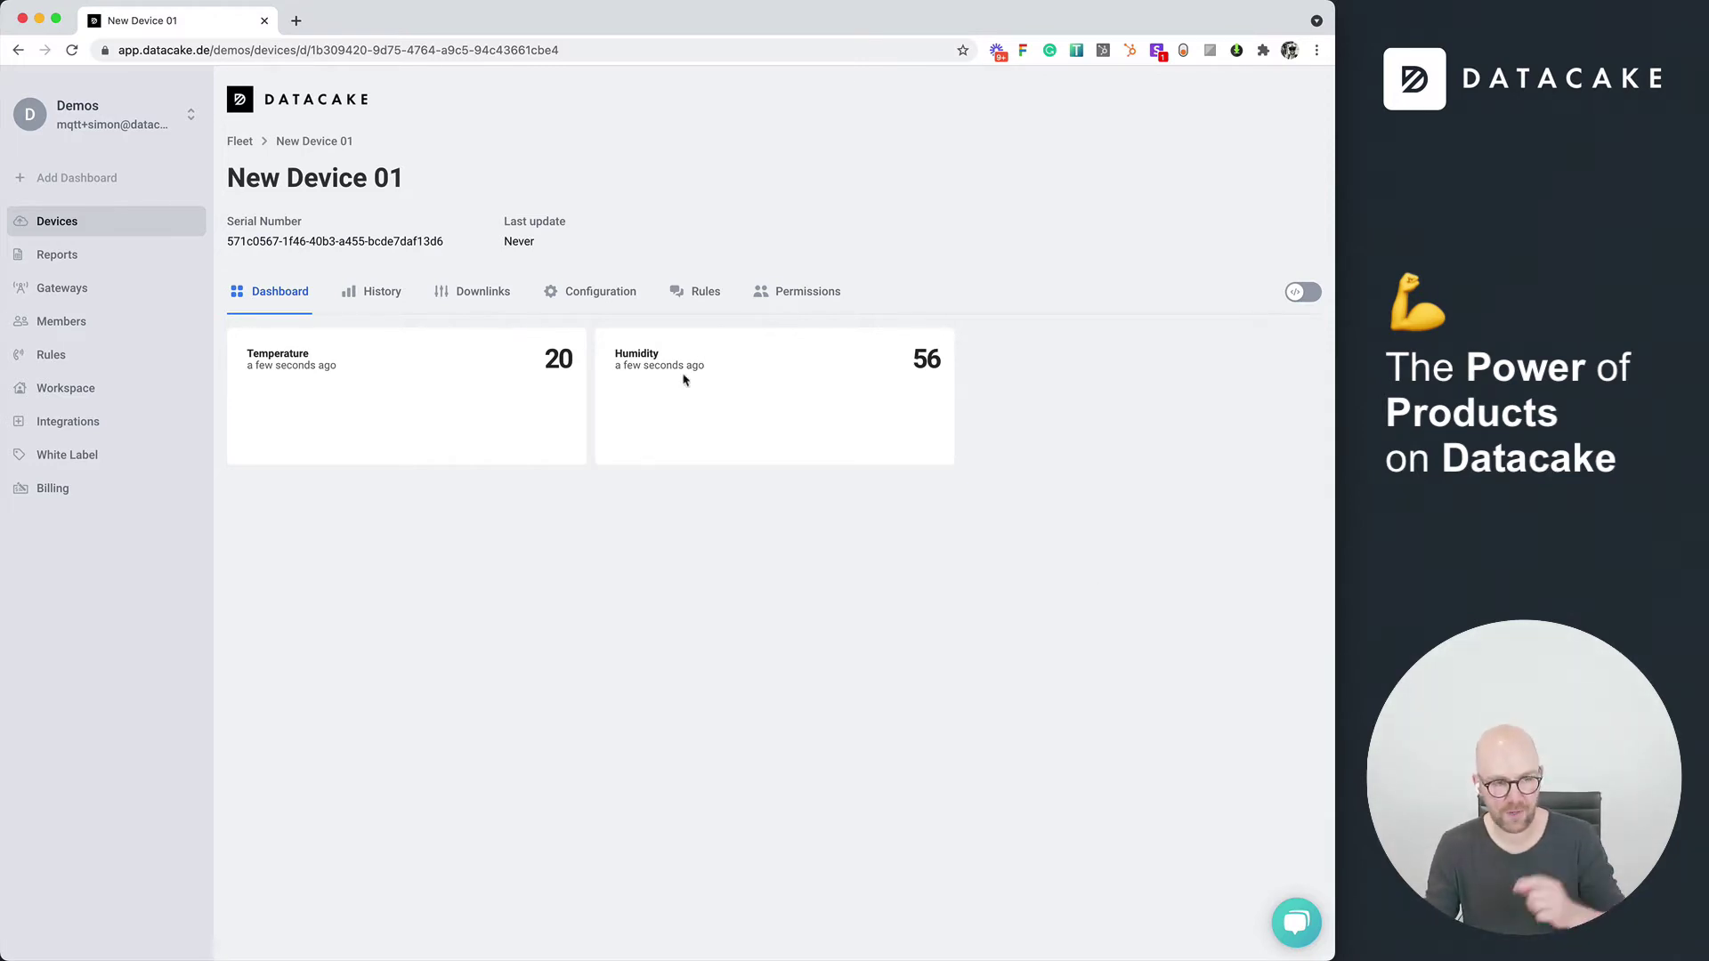
Step: Add API device 'New Device 02' to existing Device Product 01 on the Free plan
{"action": "left_click", "coordinate": [80, 231]}
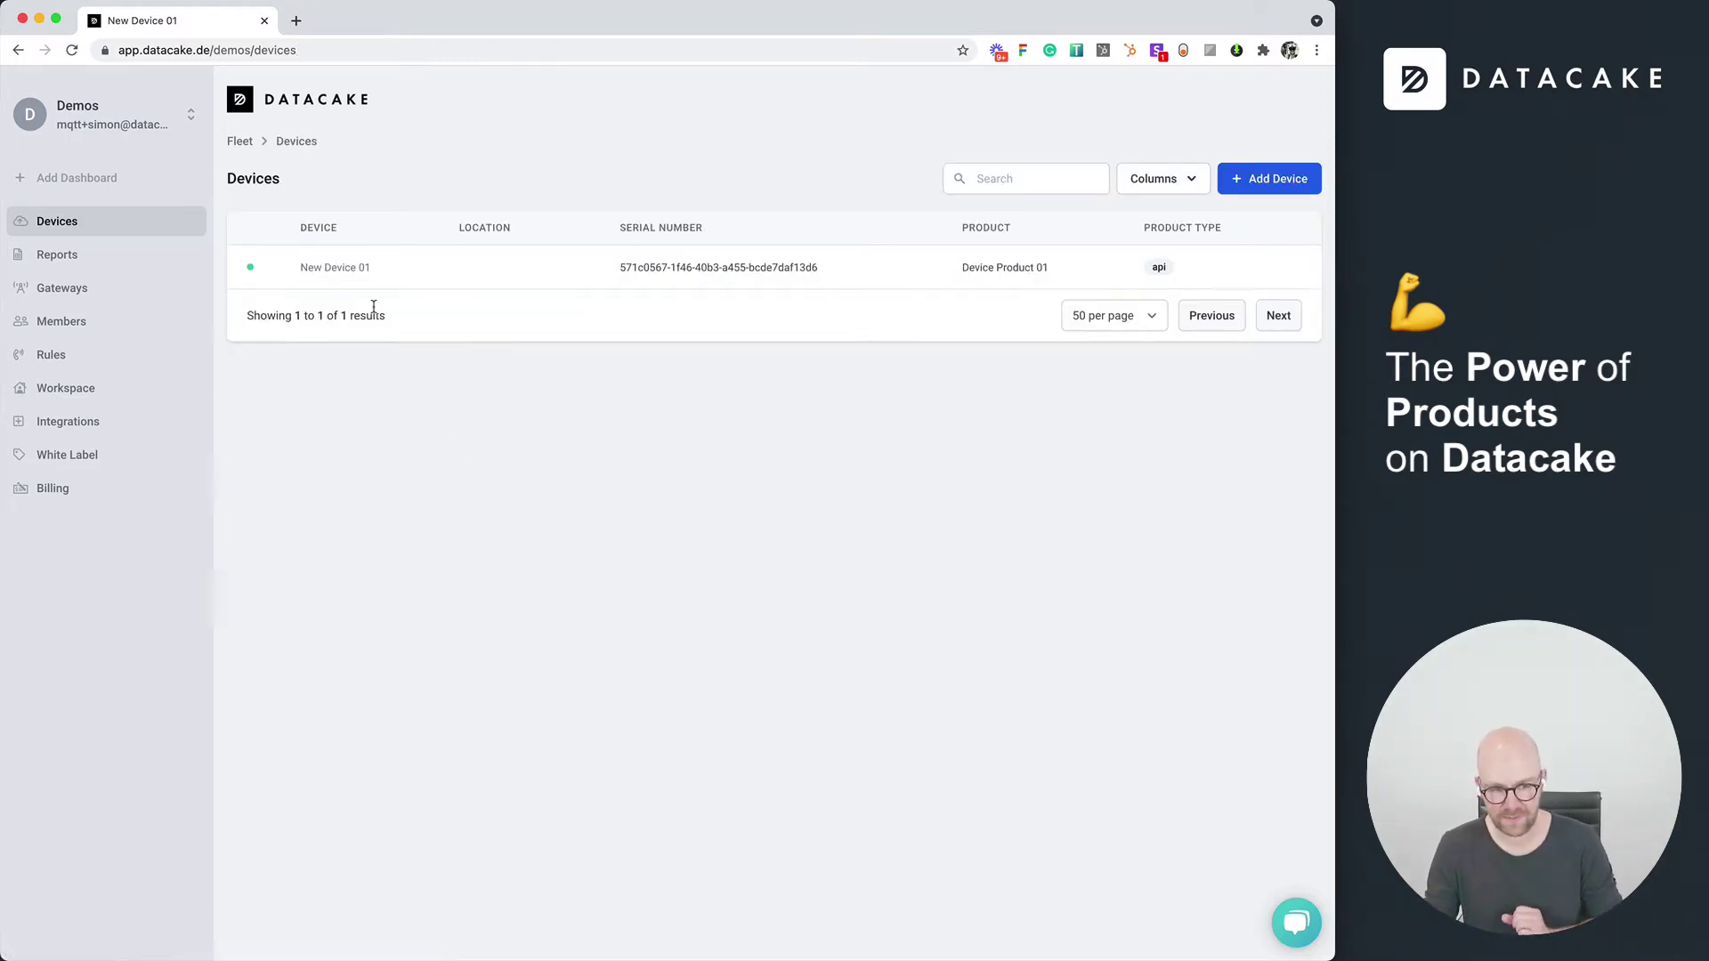
{"action": "left_click", "coordinate": [357, 274]}
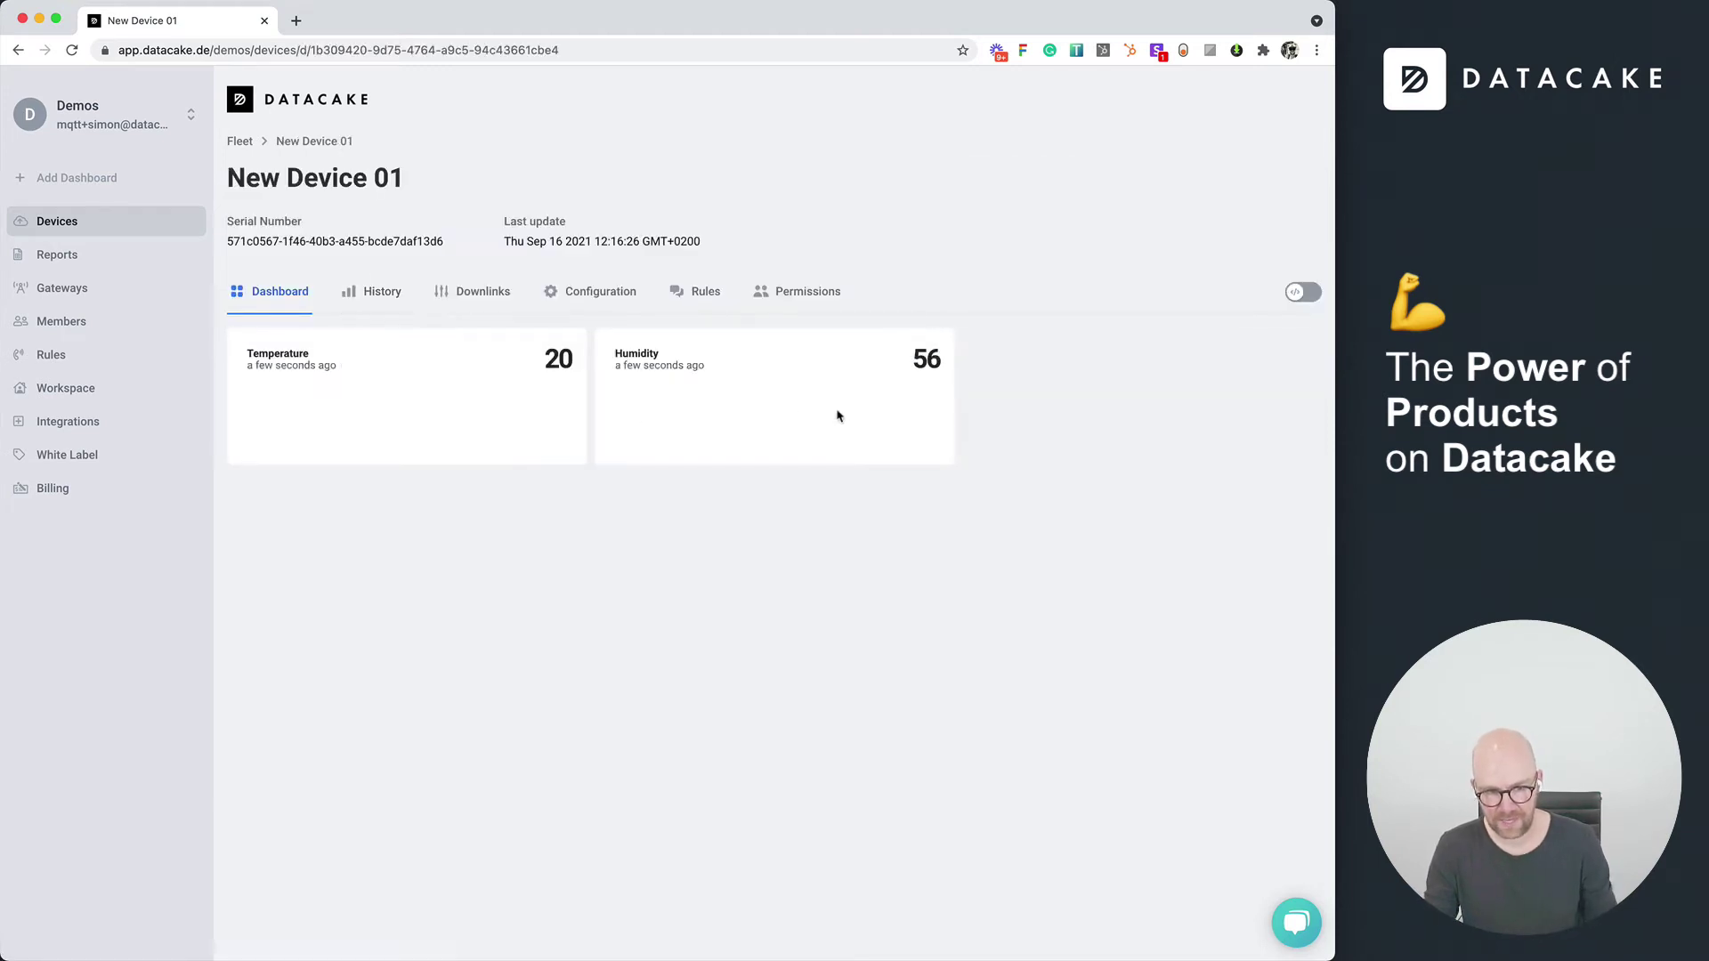
{"action": "left_click", "coordinate": [89, 225]}
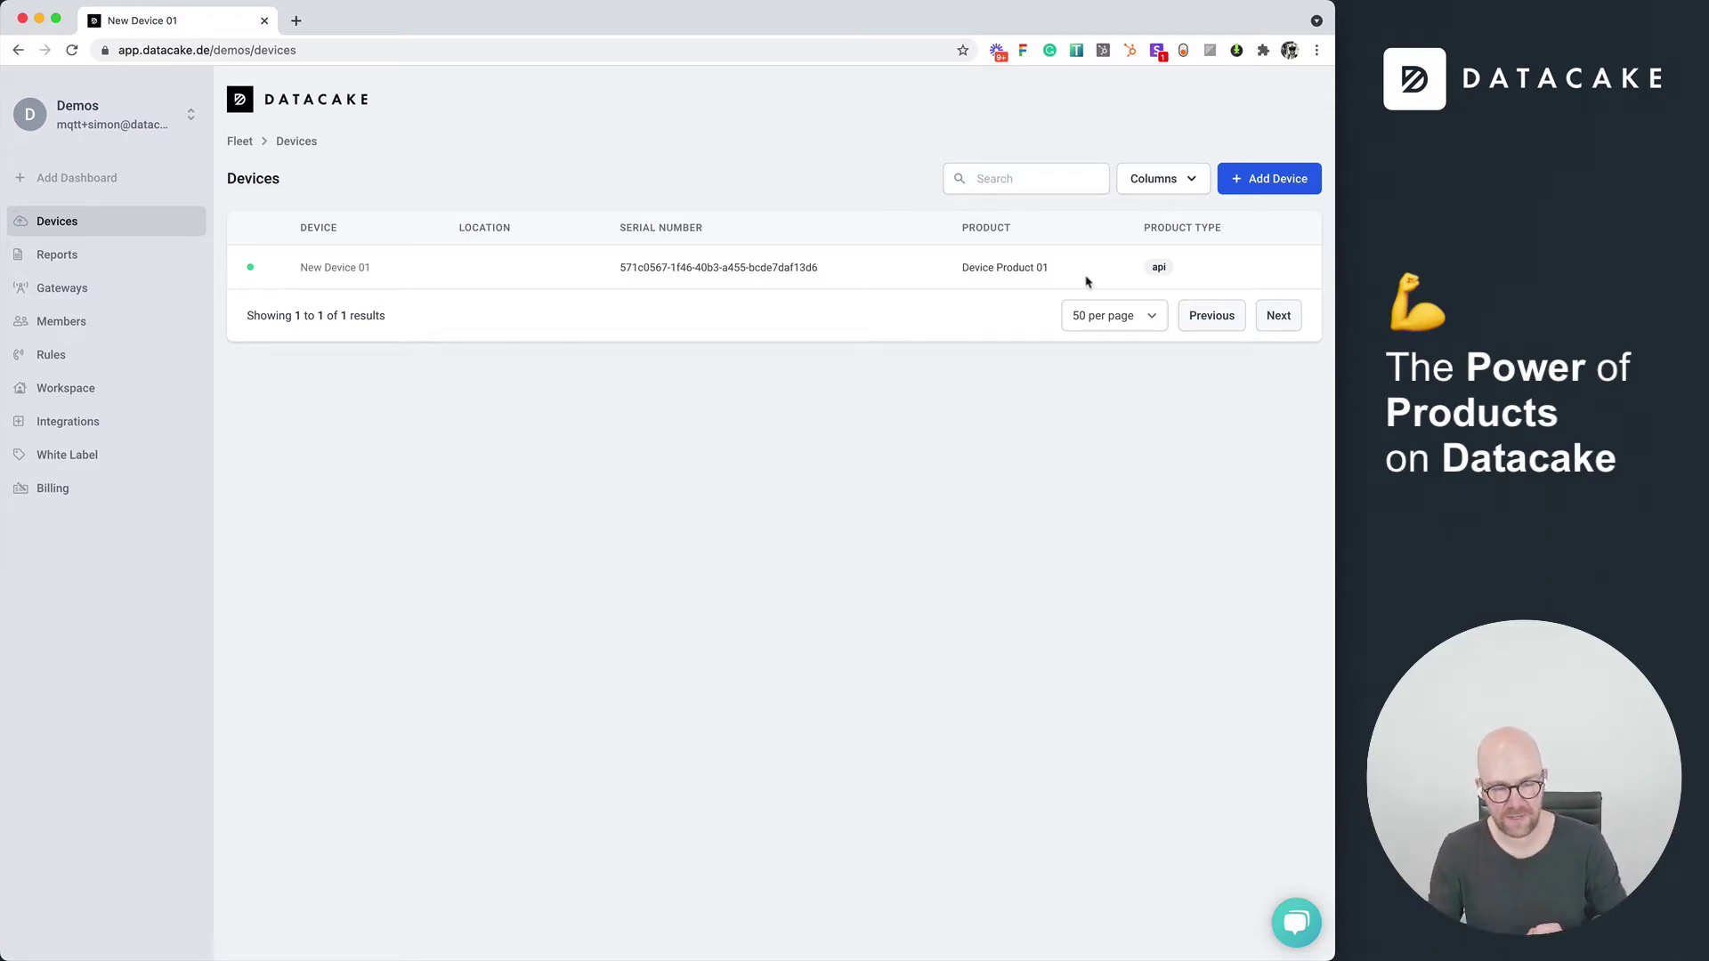
{"action": "left_click", "coordinate": [1279, 183]}
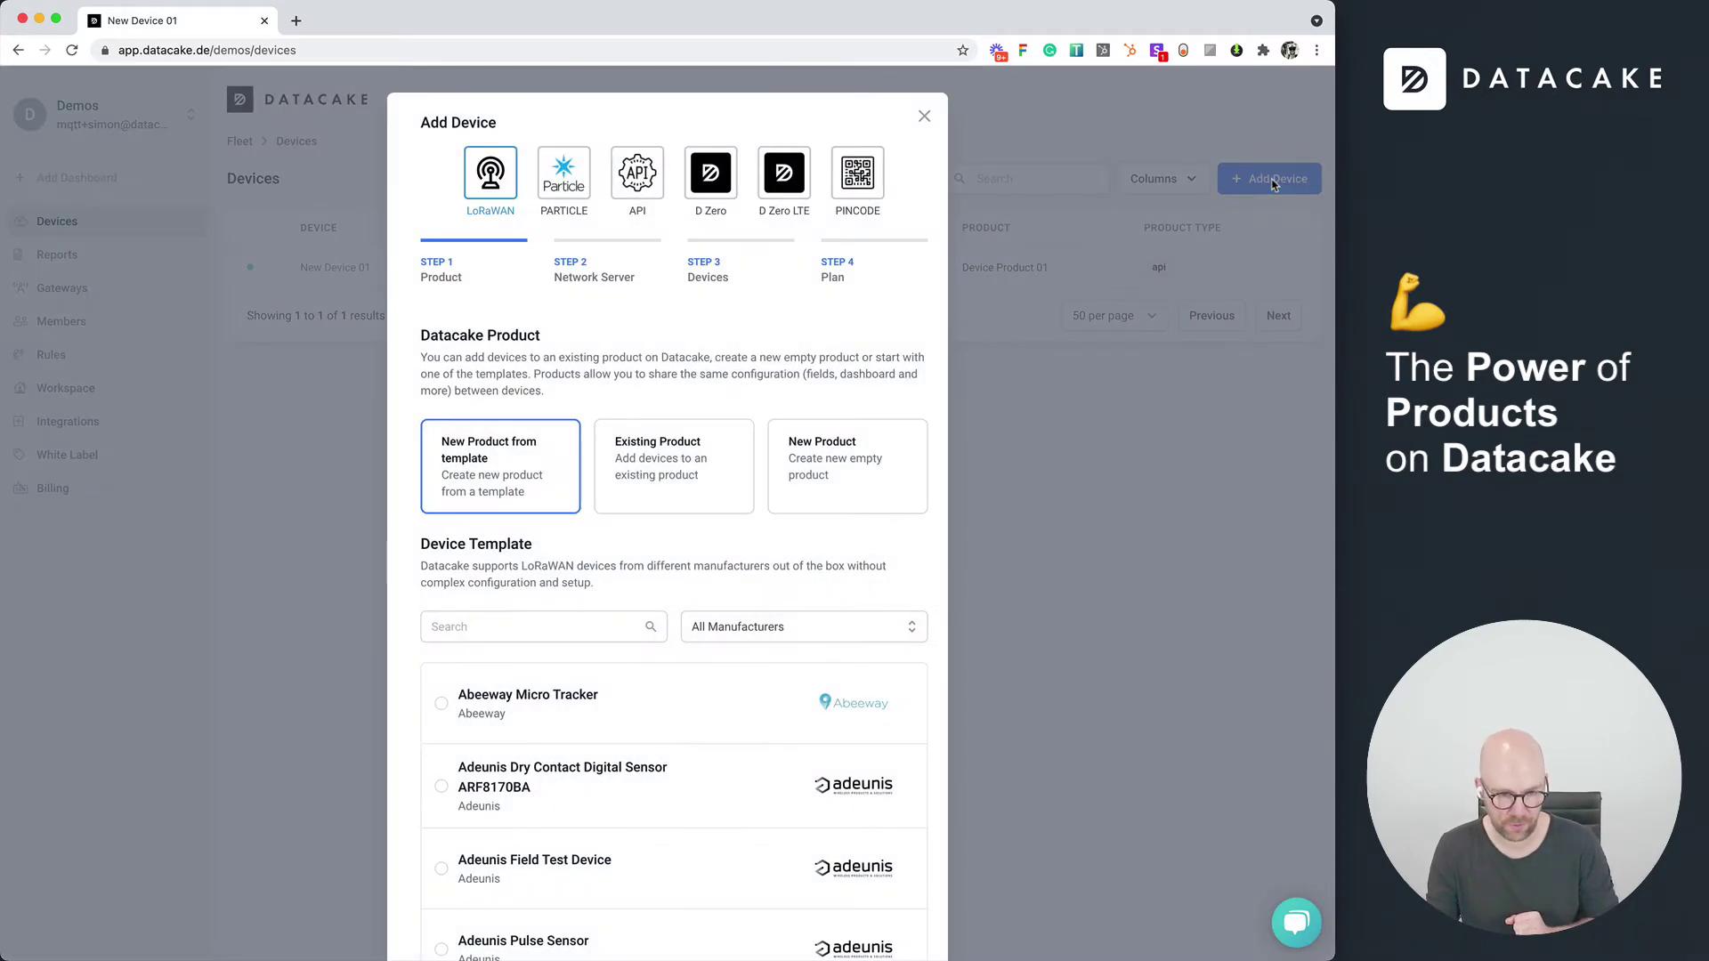
{"action": "left_click", "coordinate": [648, 206]}
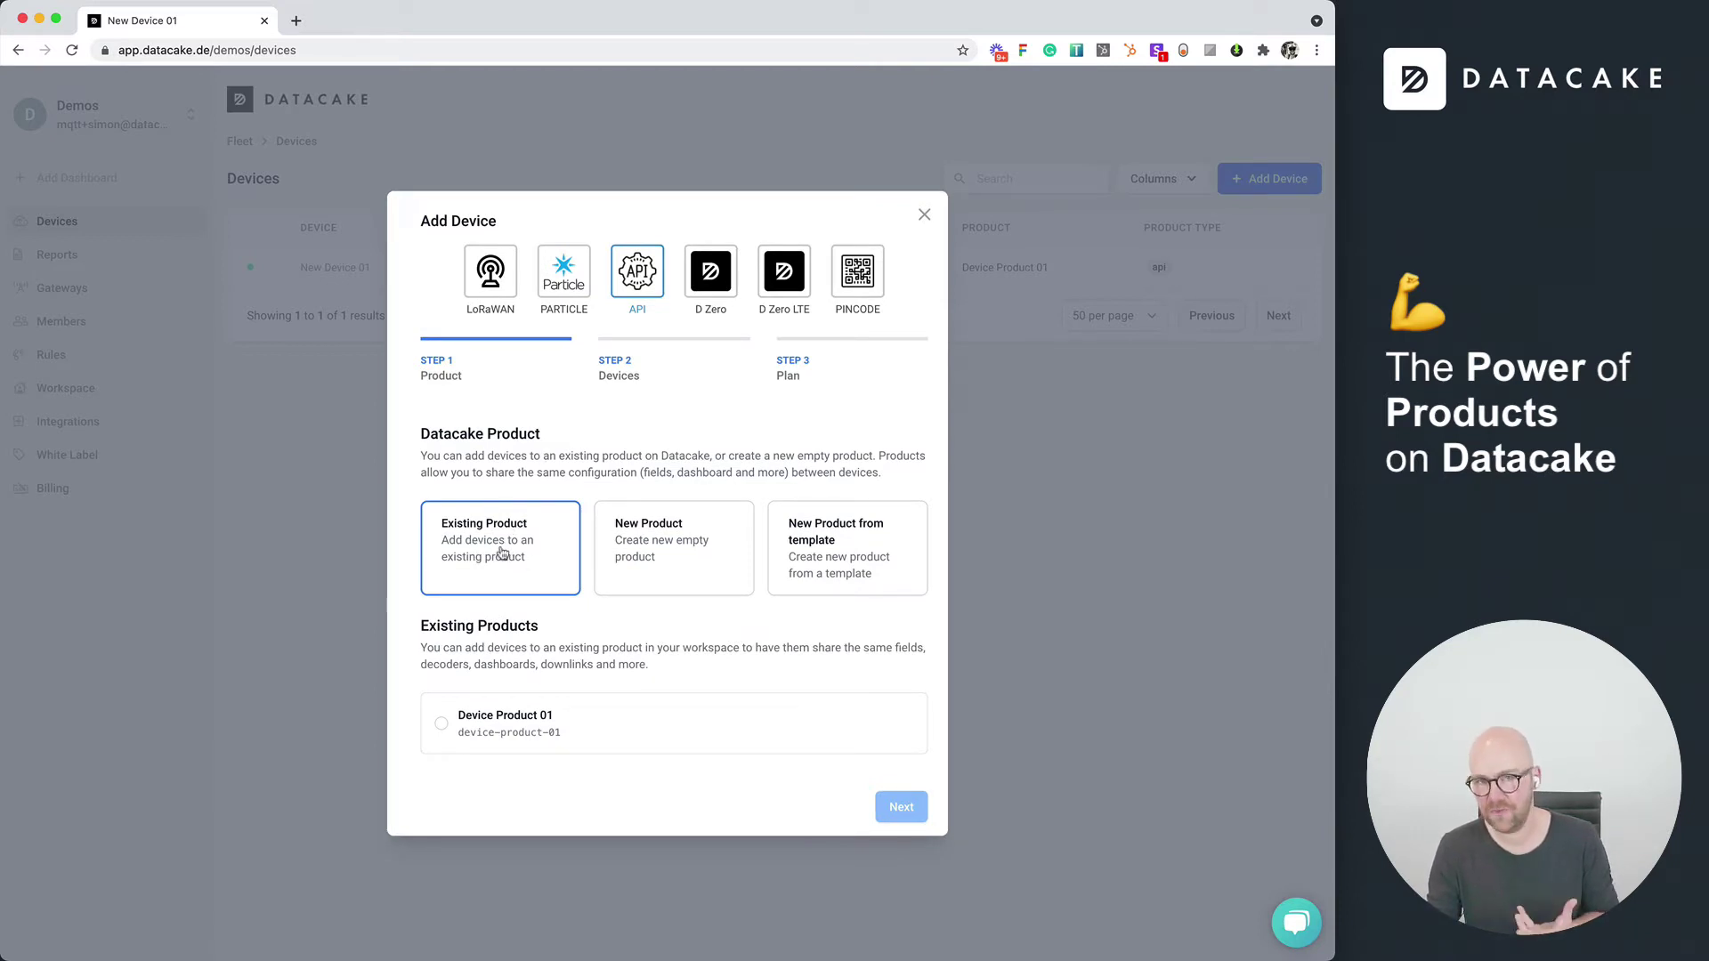
{"action": "left_click", "coordinate": [496, 736]}
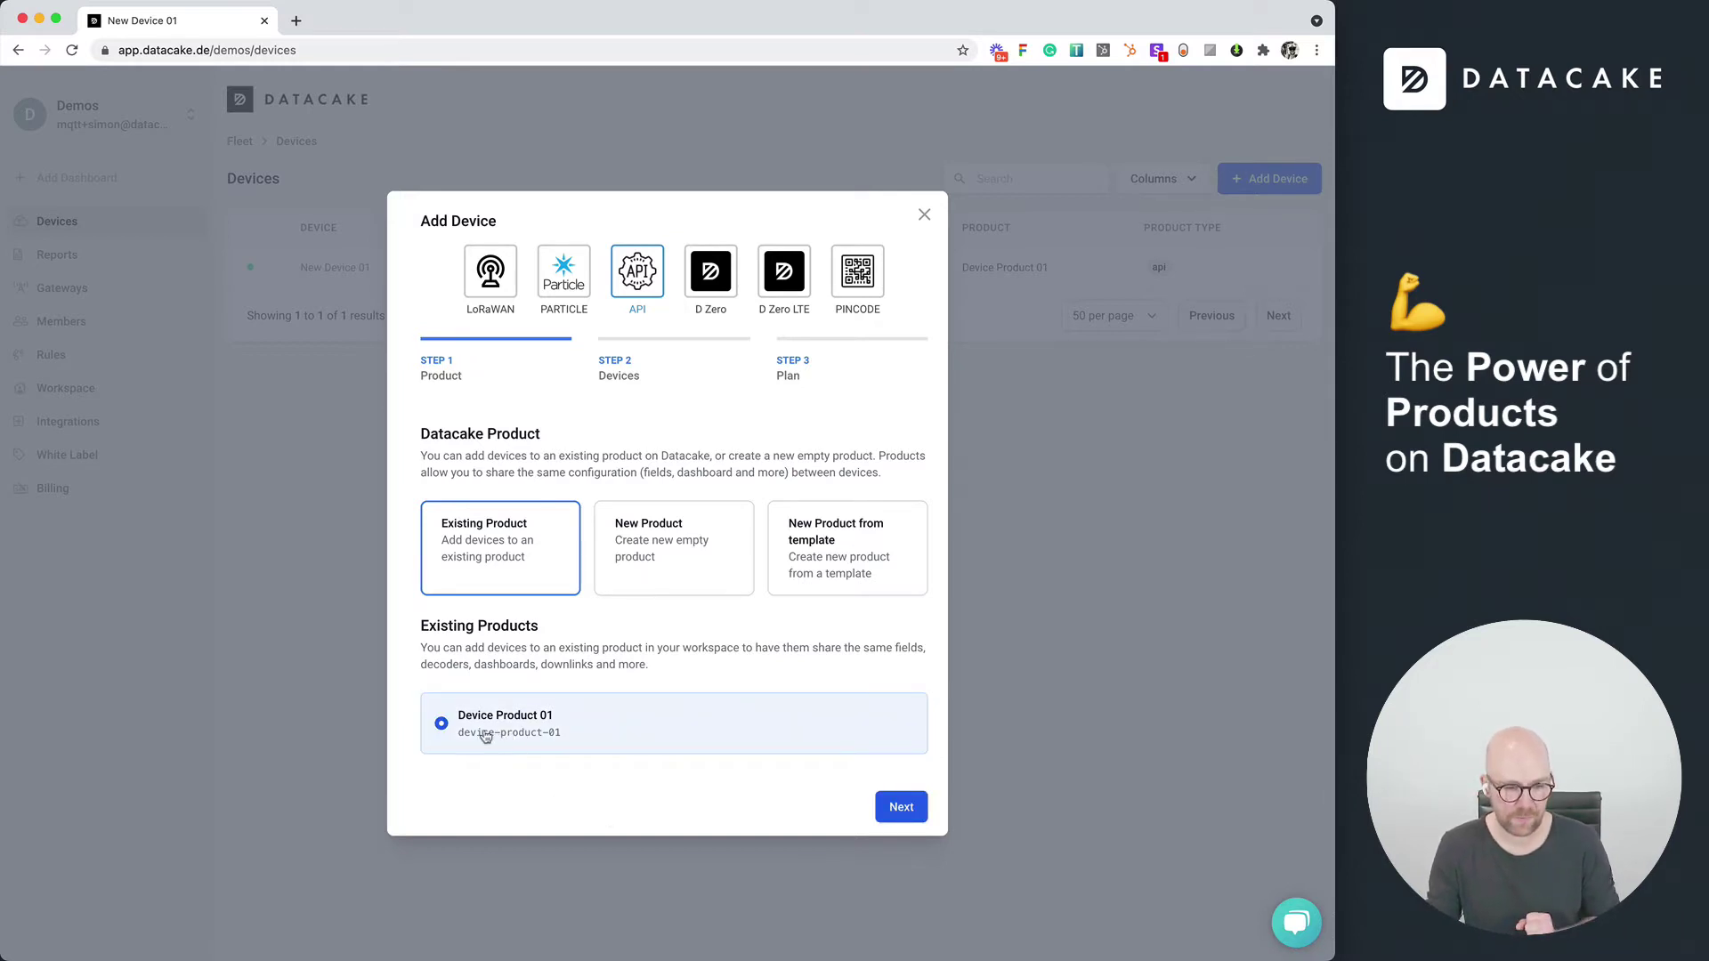
{"action": "left_click", "coordinate": [901, 806]}
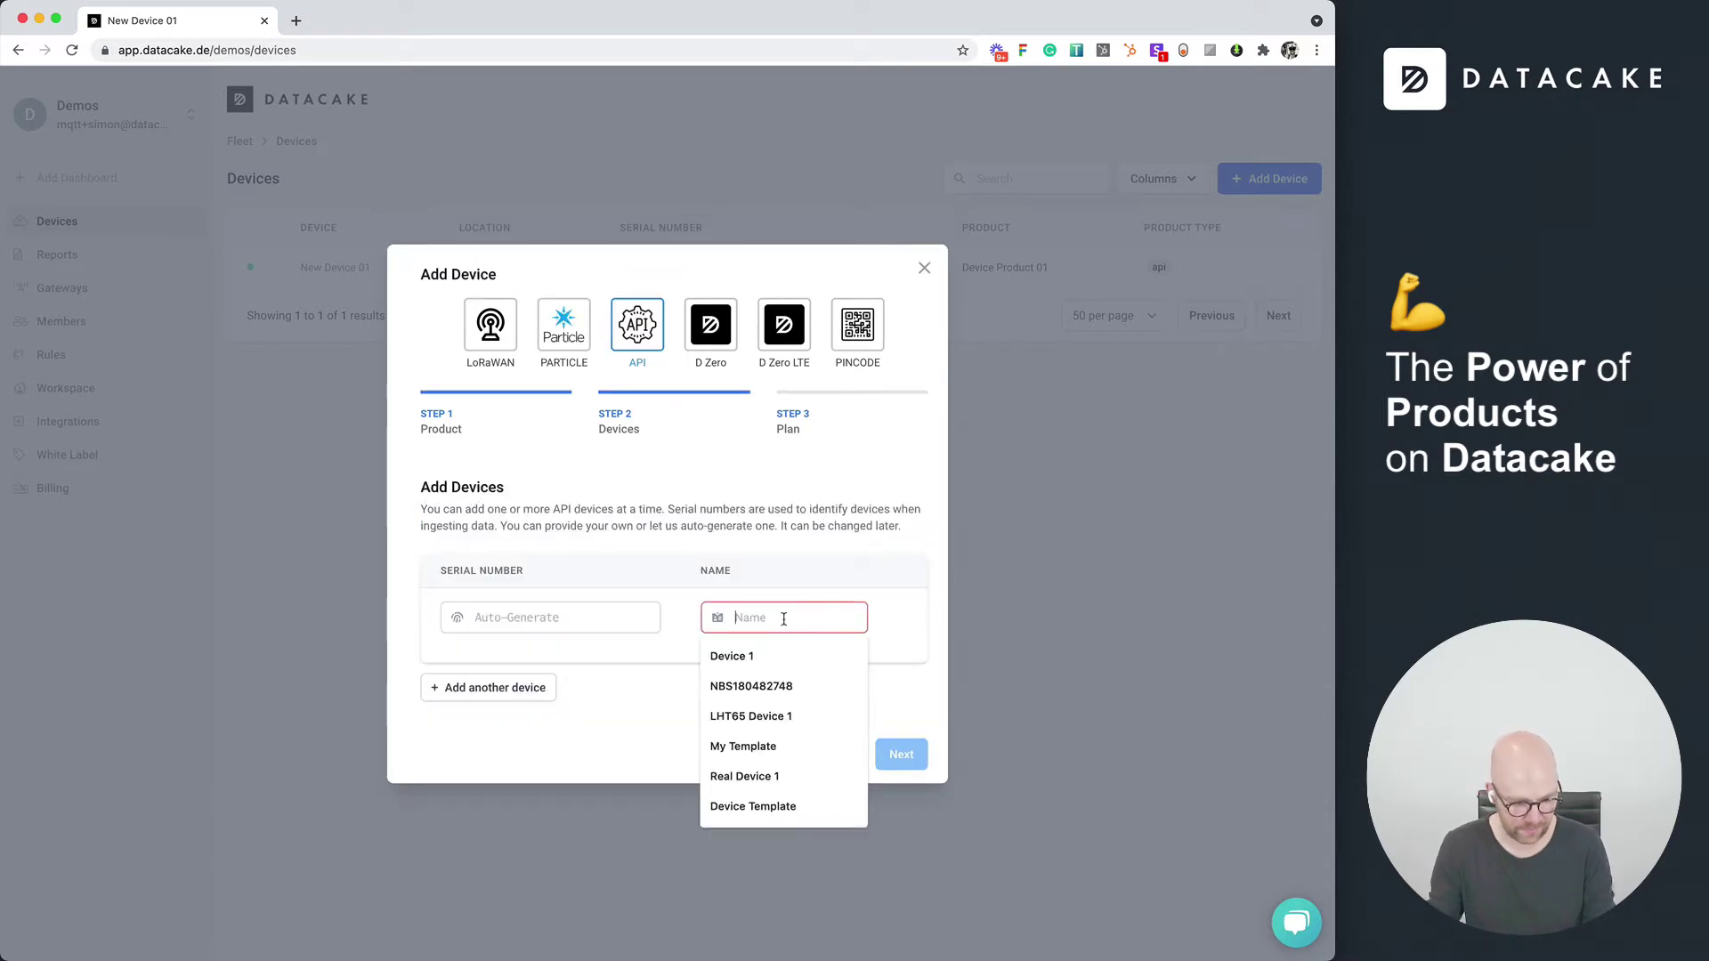
{"action": "type", "text": "New Dev"}
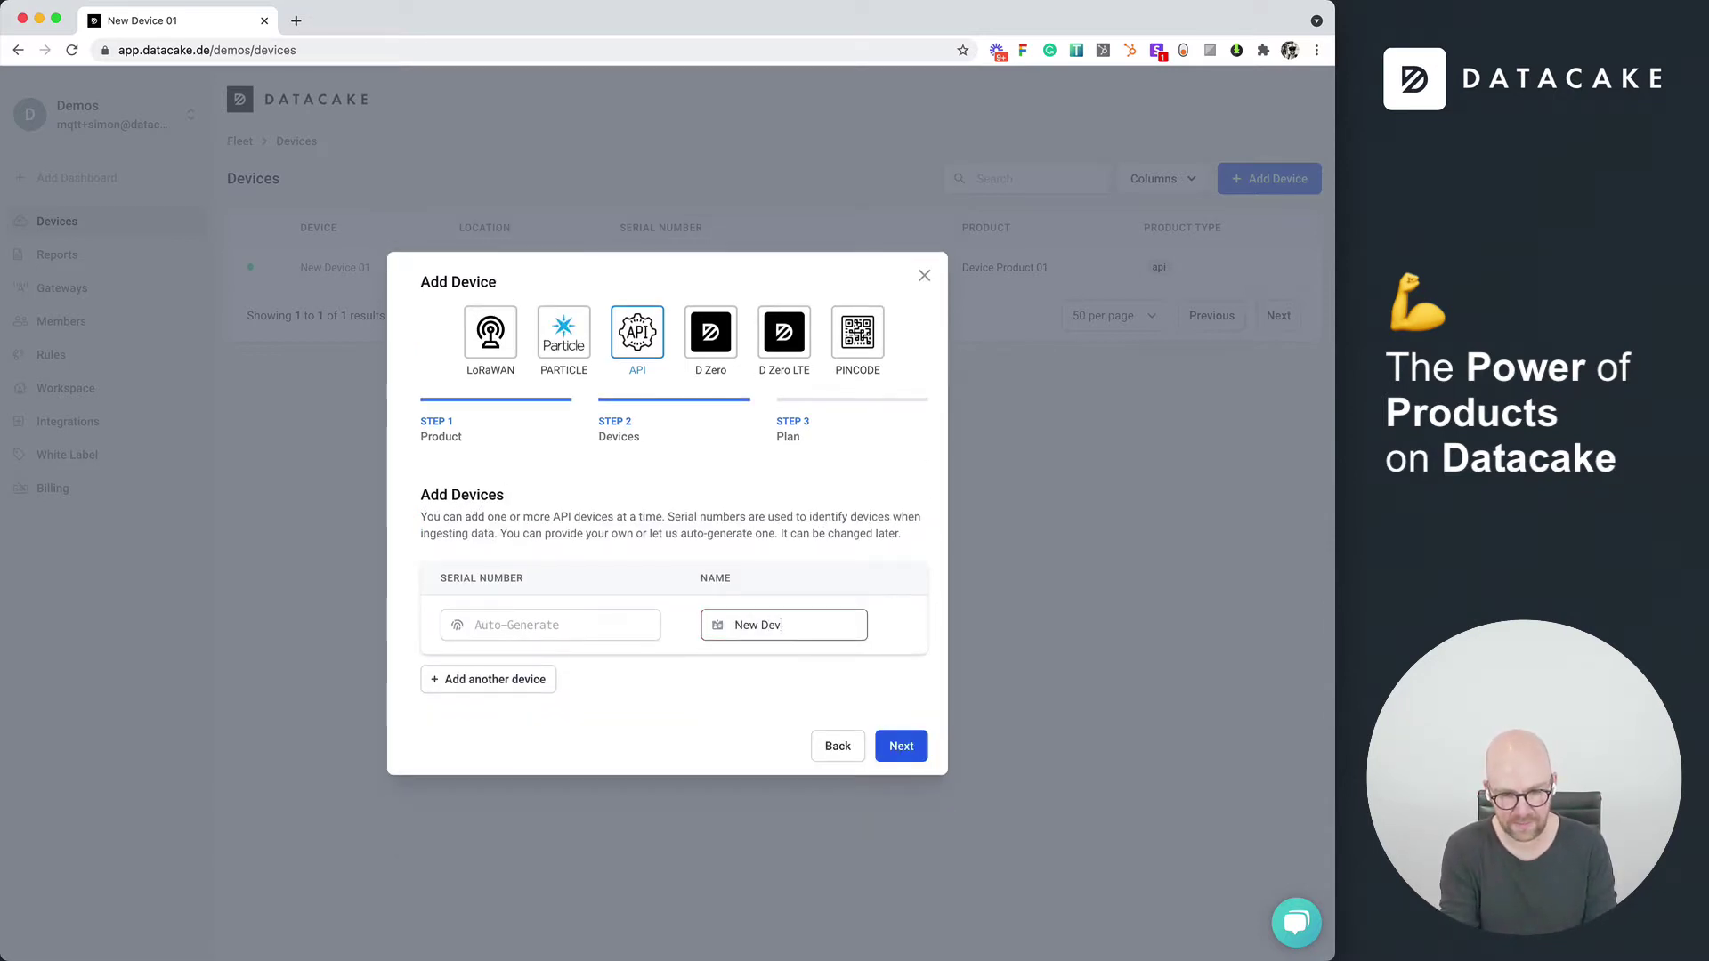
{"action": "type", "text": "ice 02"}
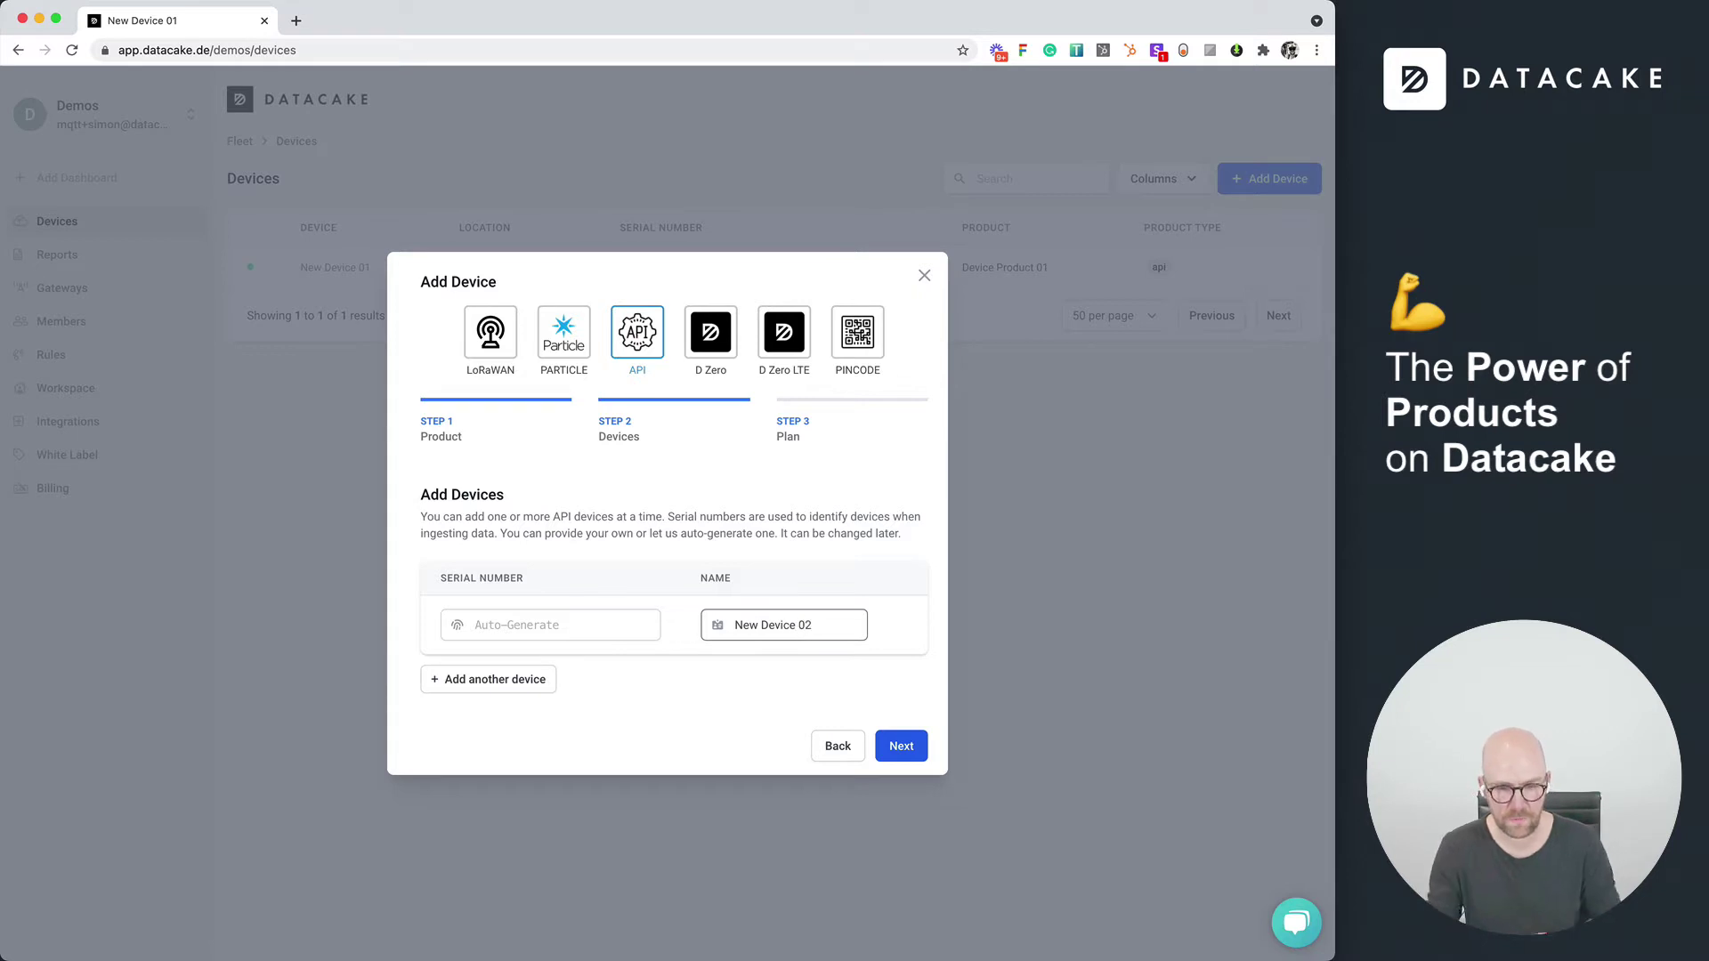
{"action": "left_click", "coordinate": [894, 746]}
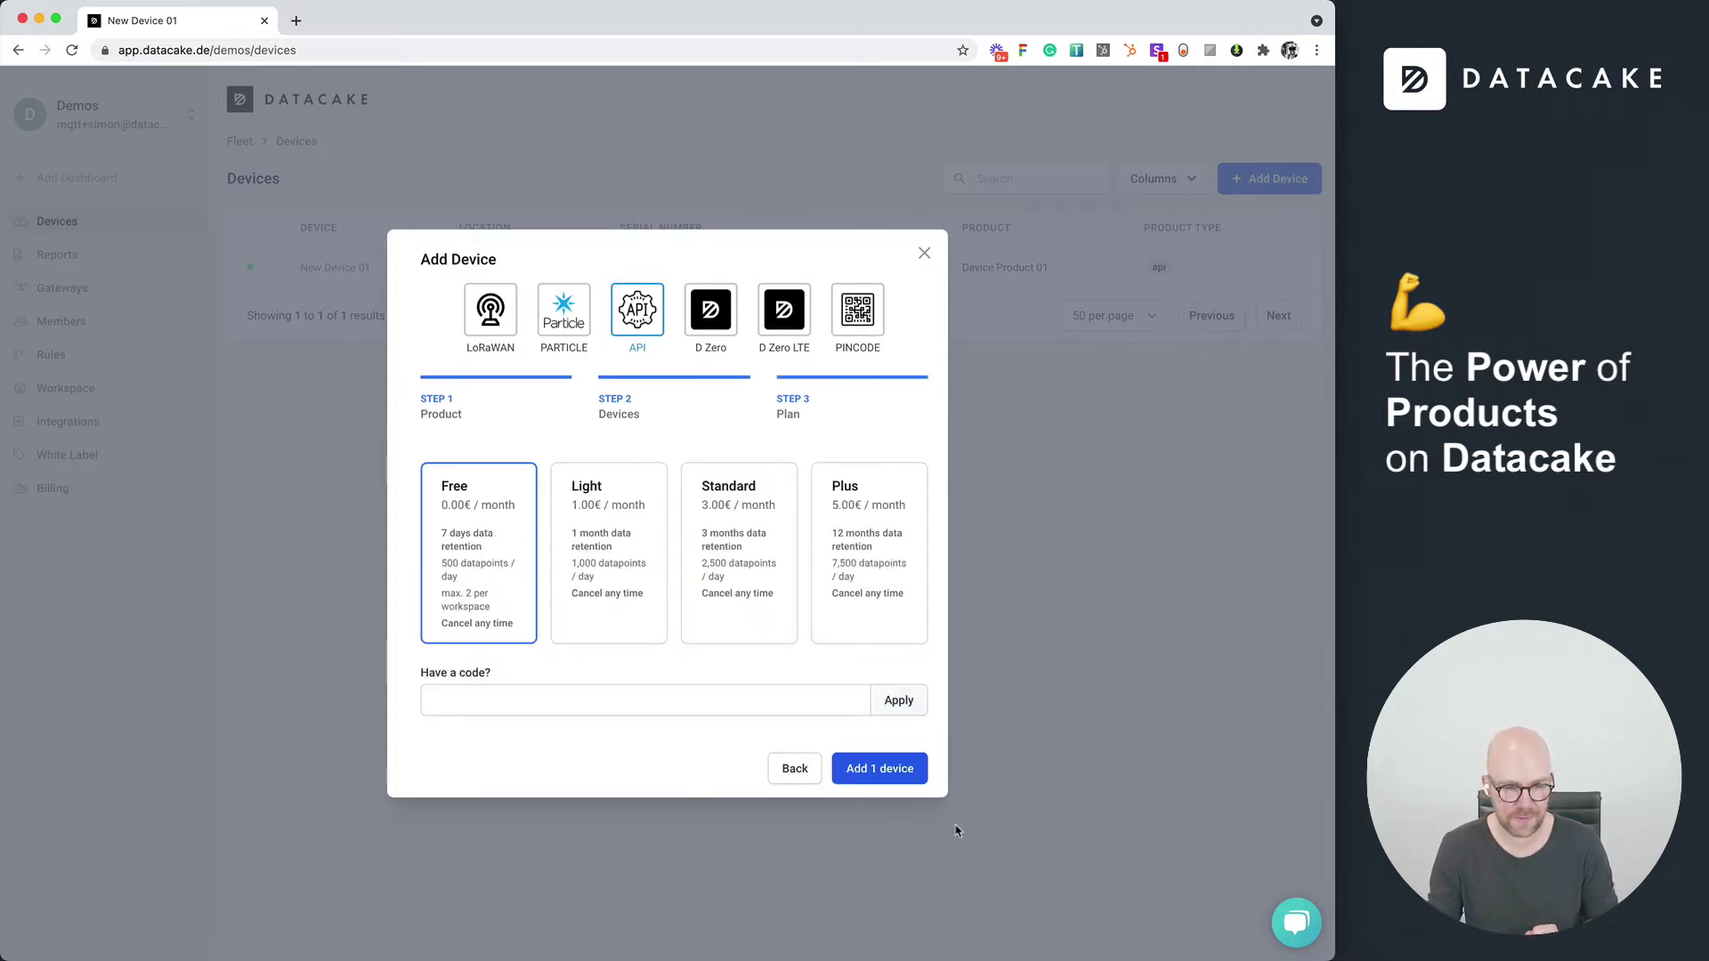
{"action": "left_click", "coordinate": [908, 774]}
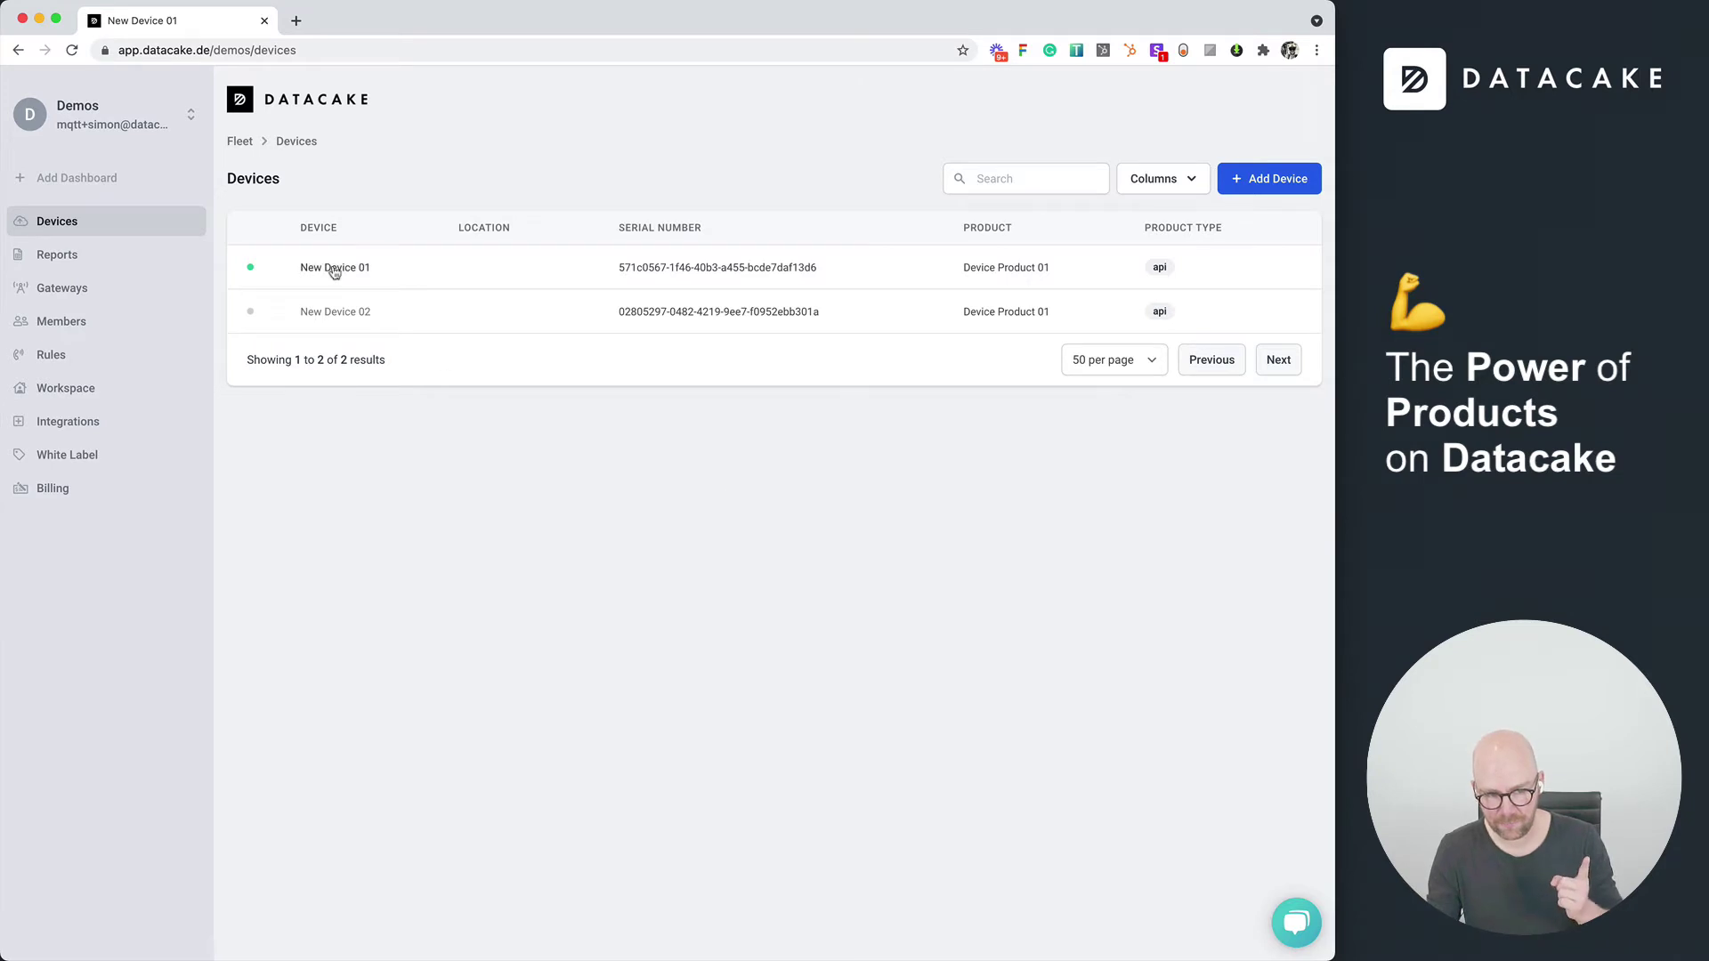
Step: Open New Device 02's configuration and set its Temperature value to 25
{"action": "left_click", "coordinate": [346, 319]}
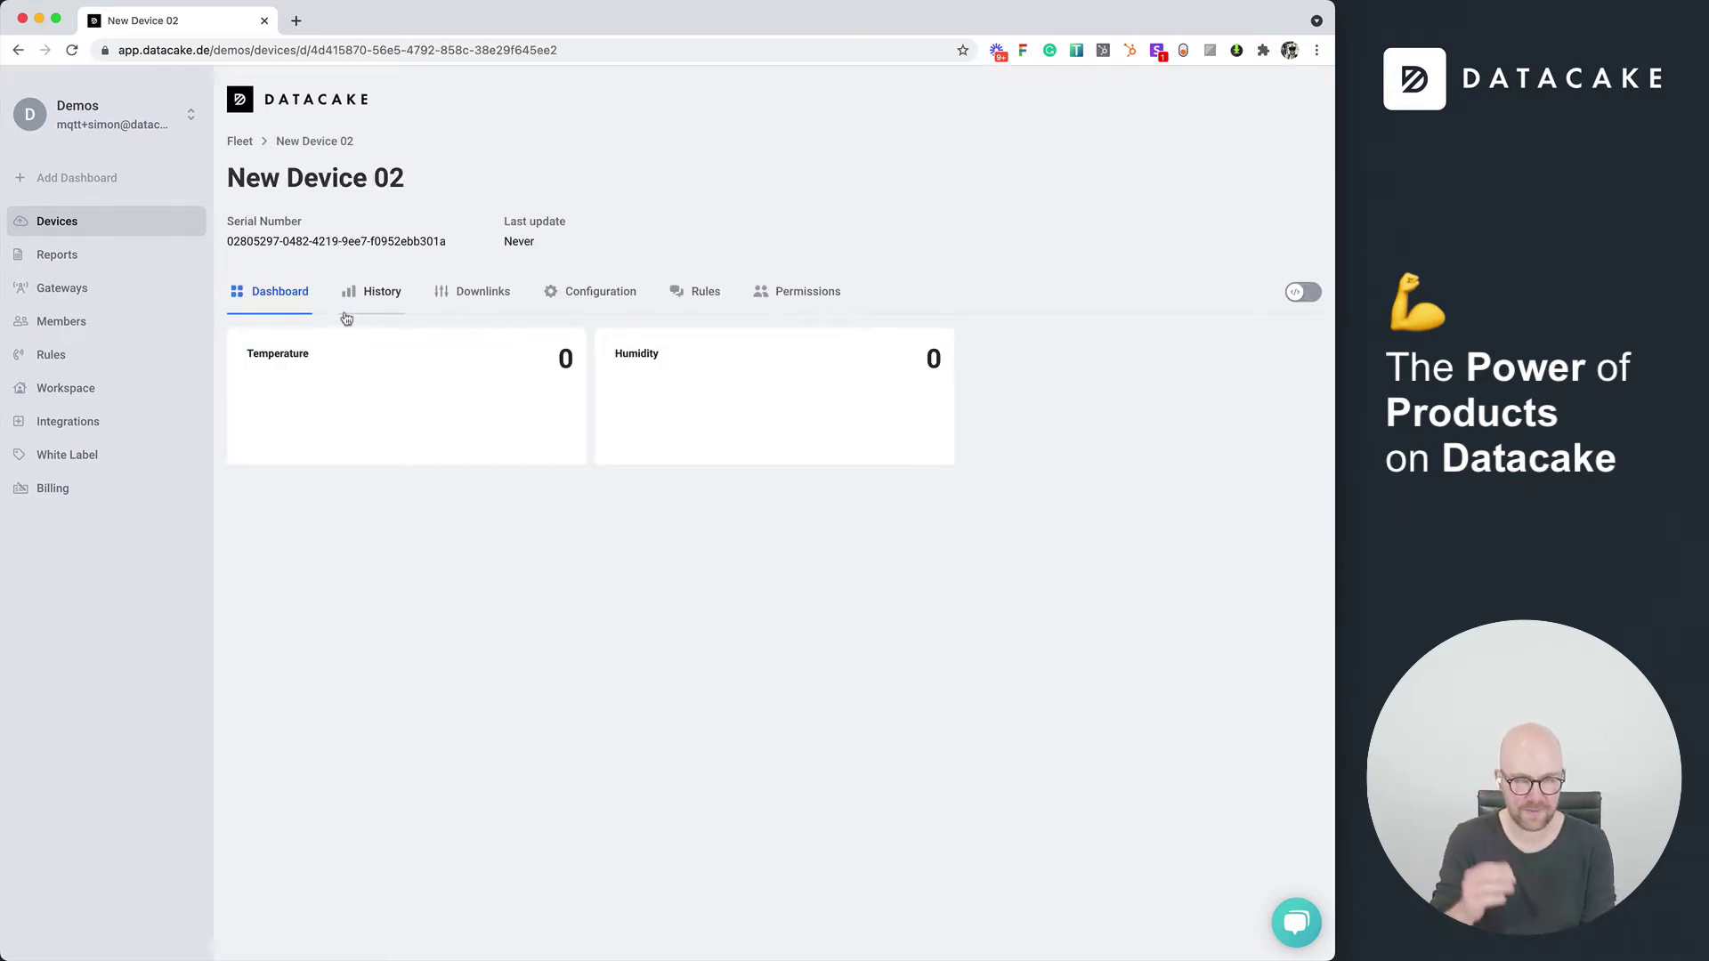
{"action": "left_click", "coordinate": [590, 292]}
{"action": "scroll", "coordinate": [250, 492], "scroll_direction": "down", "scroll_amount": 5}
{"action": "scroll", "coordinate": [250, 493], "scroll_direction": "down", "scroll_amount": 20}
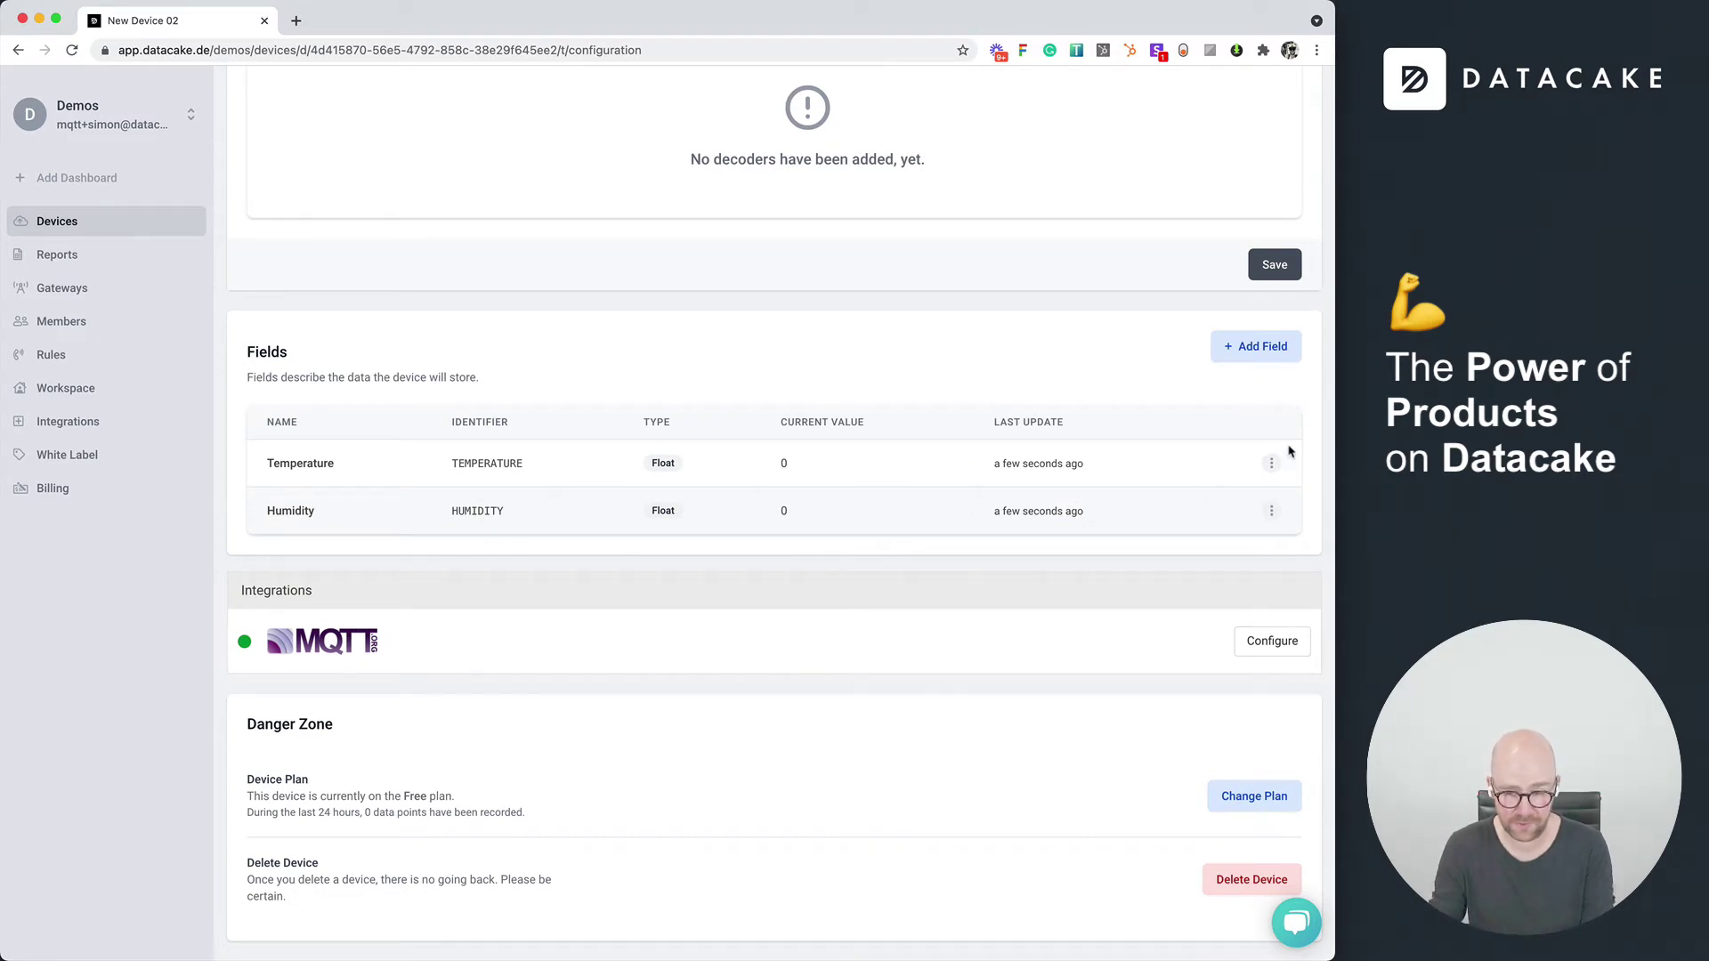
{"action": "left_click", "coordinate": [1271, 463]}
{"action": "left_click", "coordinate": [1186, 559]}
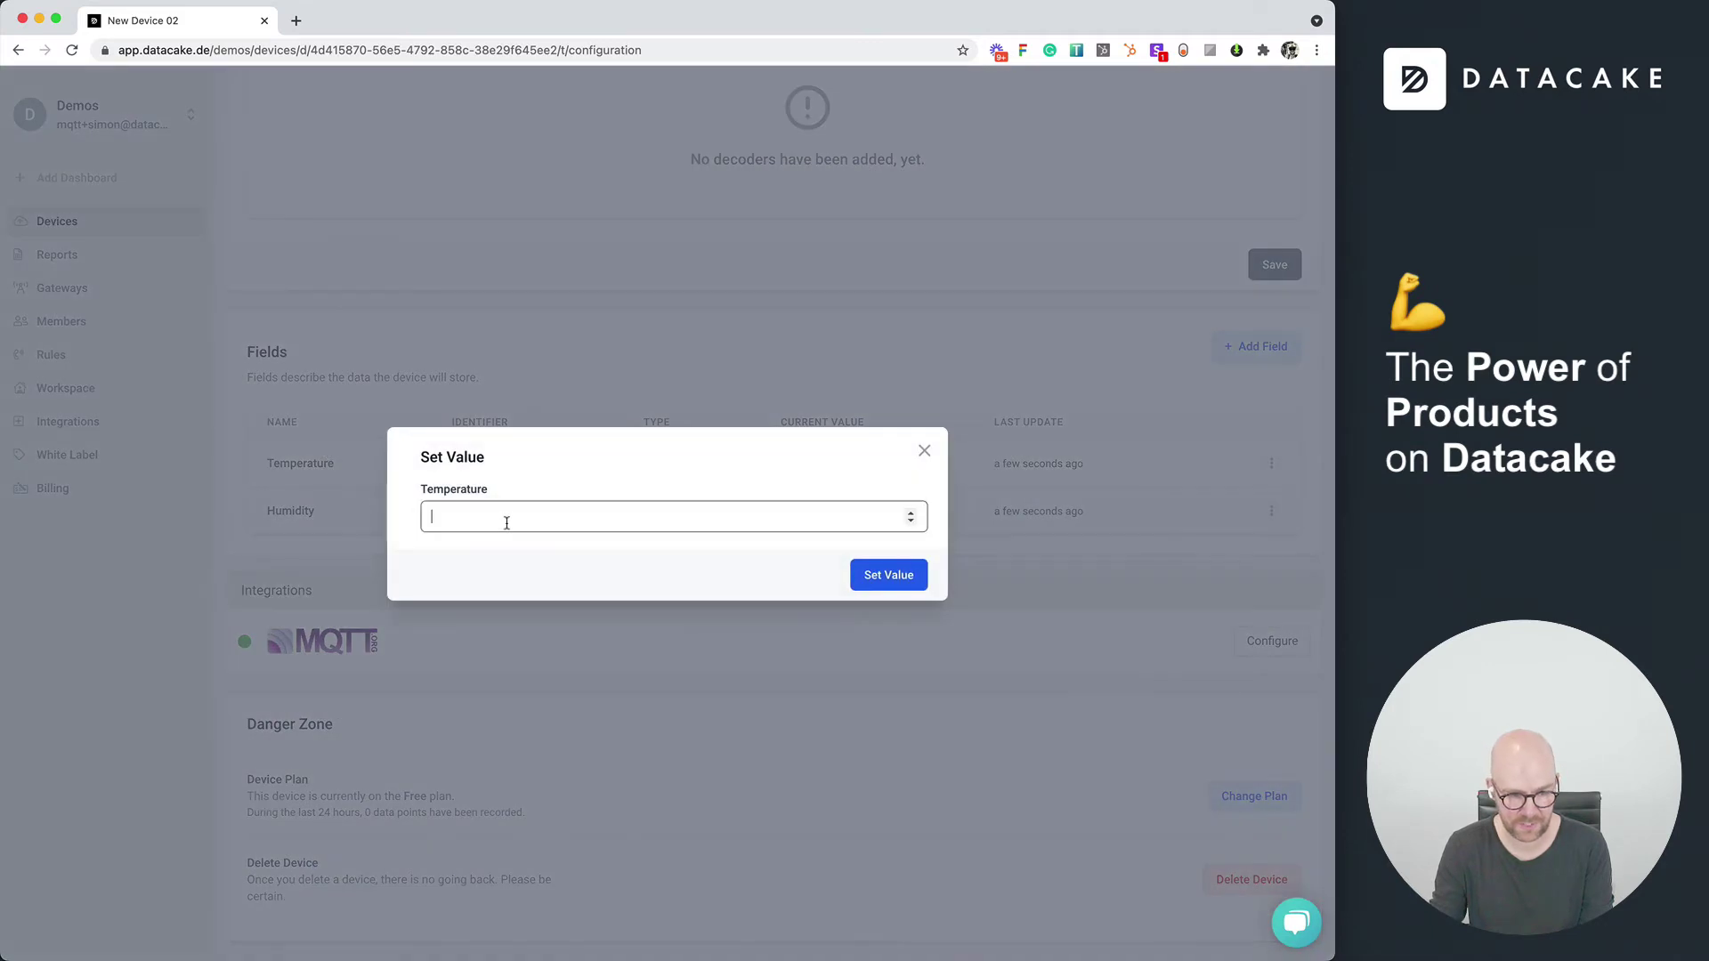
{"action": "type", "text": "25"}
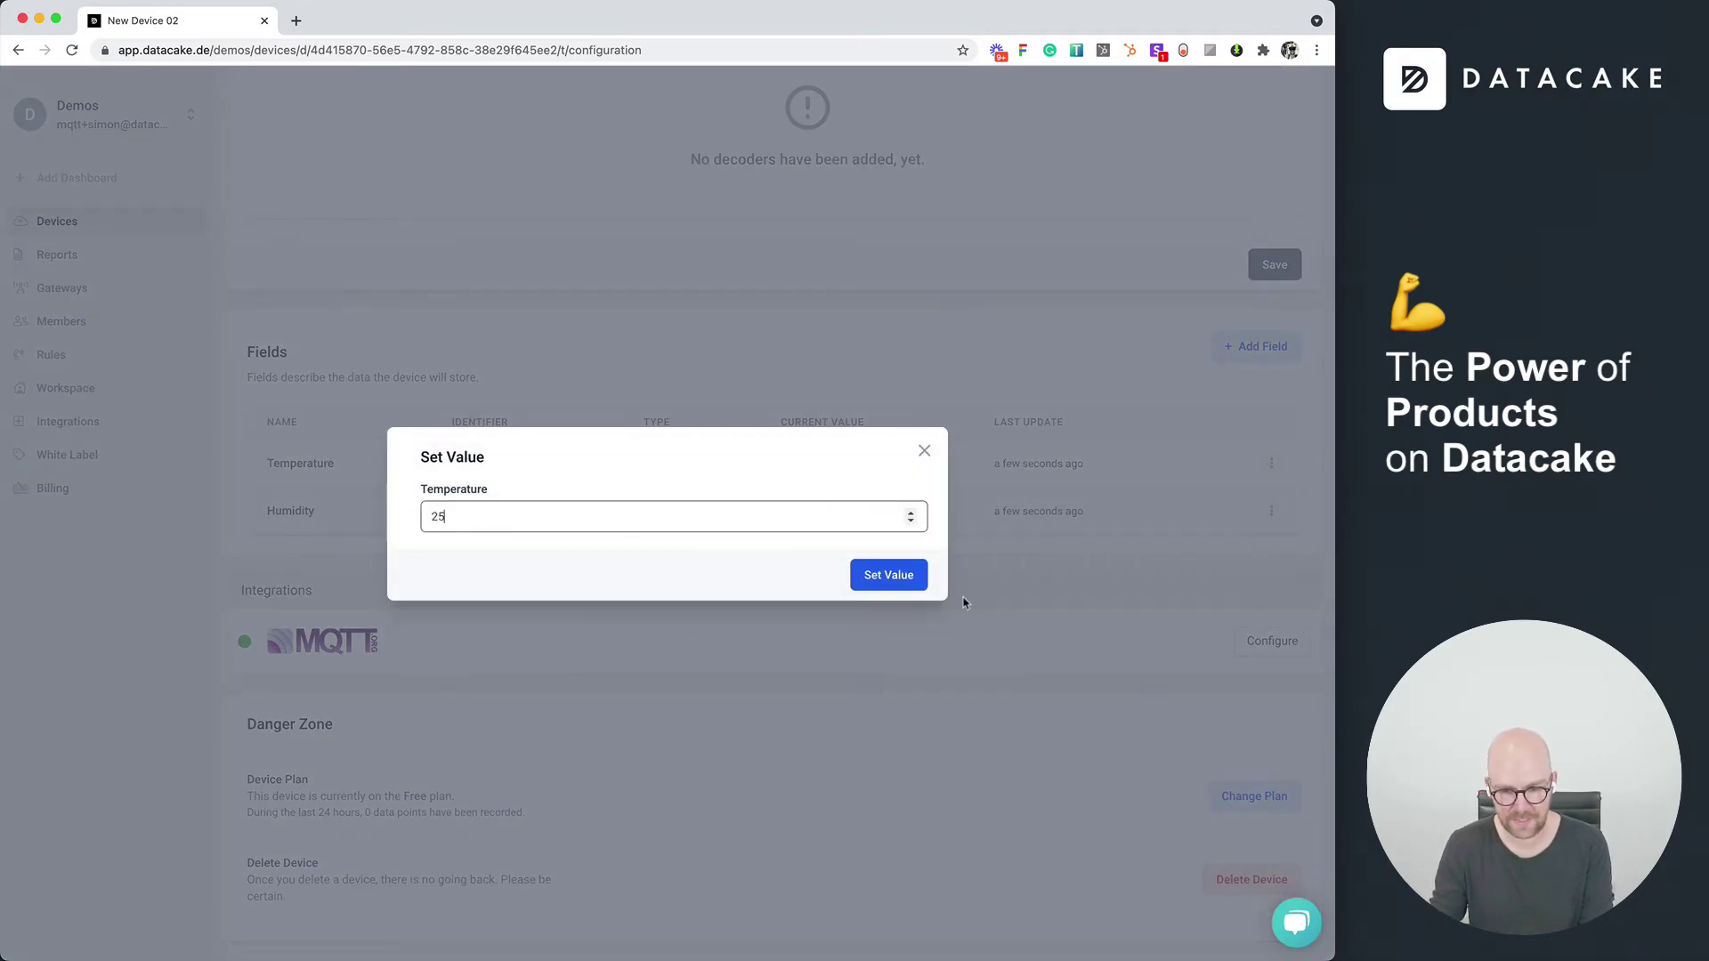
{"action": "left_click", "coordinate": [888, 575]}
Step: Set New Device 02's Humidity value to 55 and view its dashboard
{"action": "left_click", "coordinate": [1271, 511]}
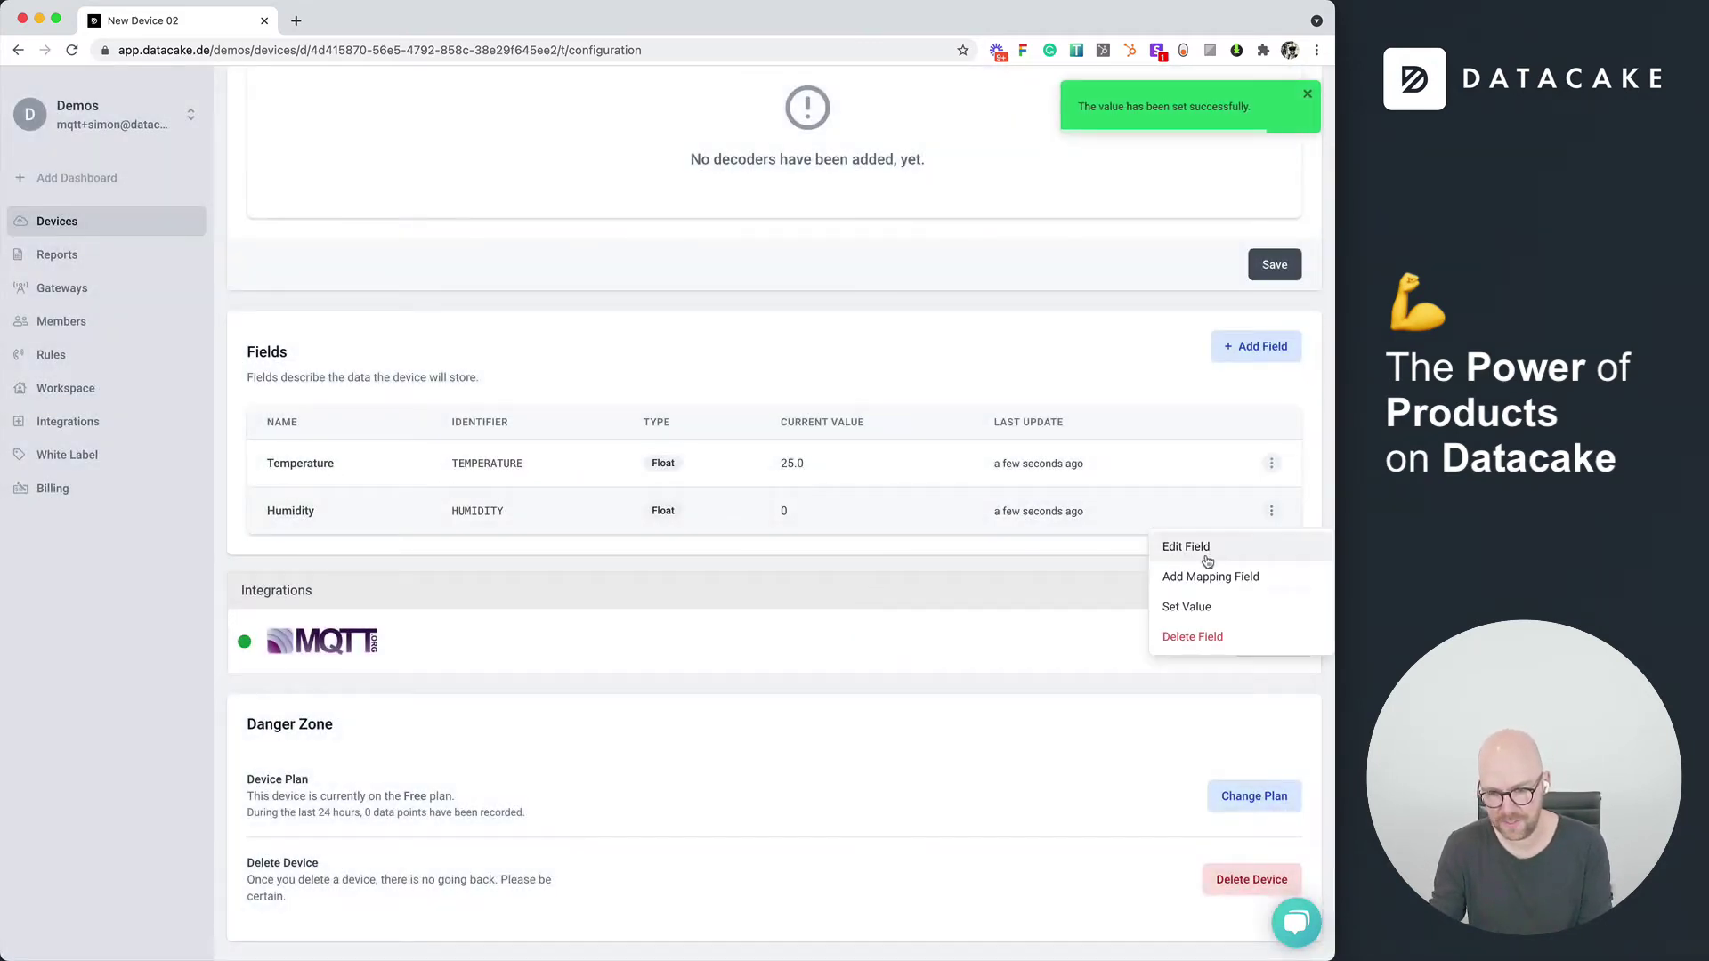
{"action": "left_click", "coordinate": [1186, 607]}
{"action": "type", "text": "55"}
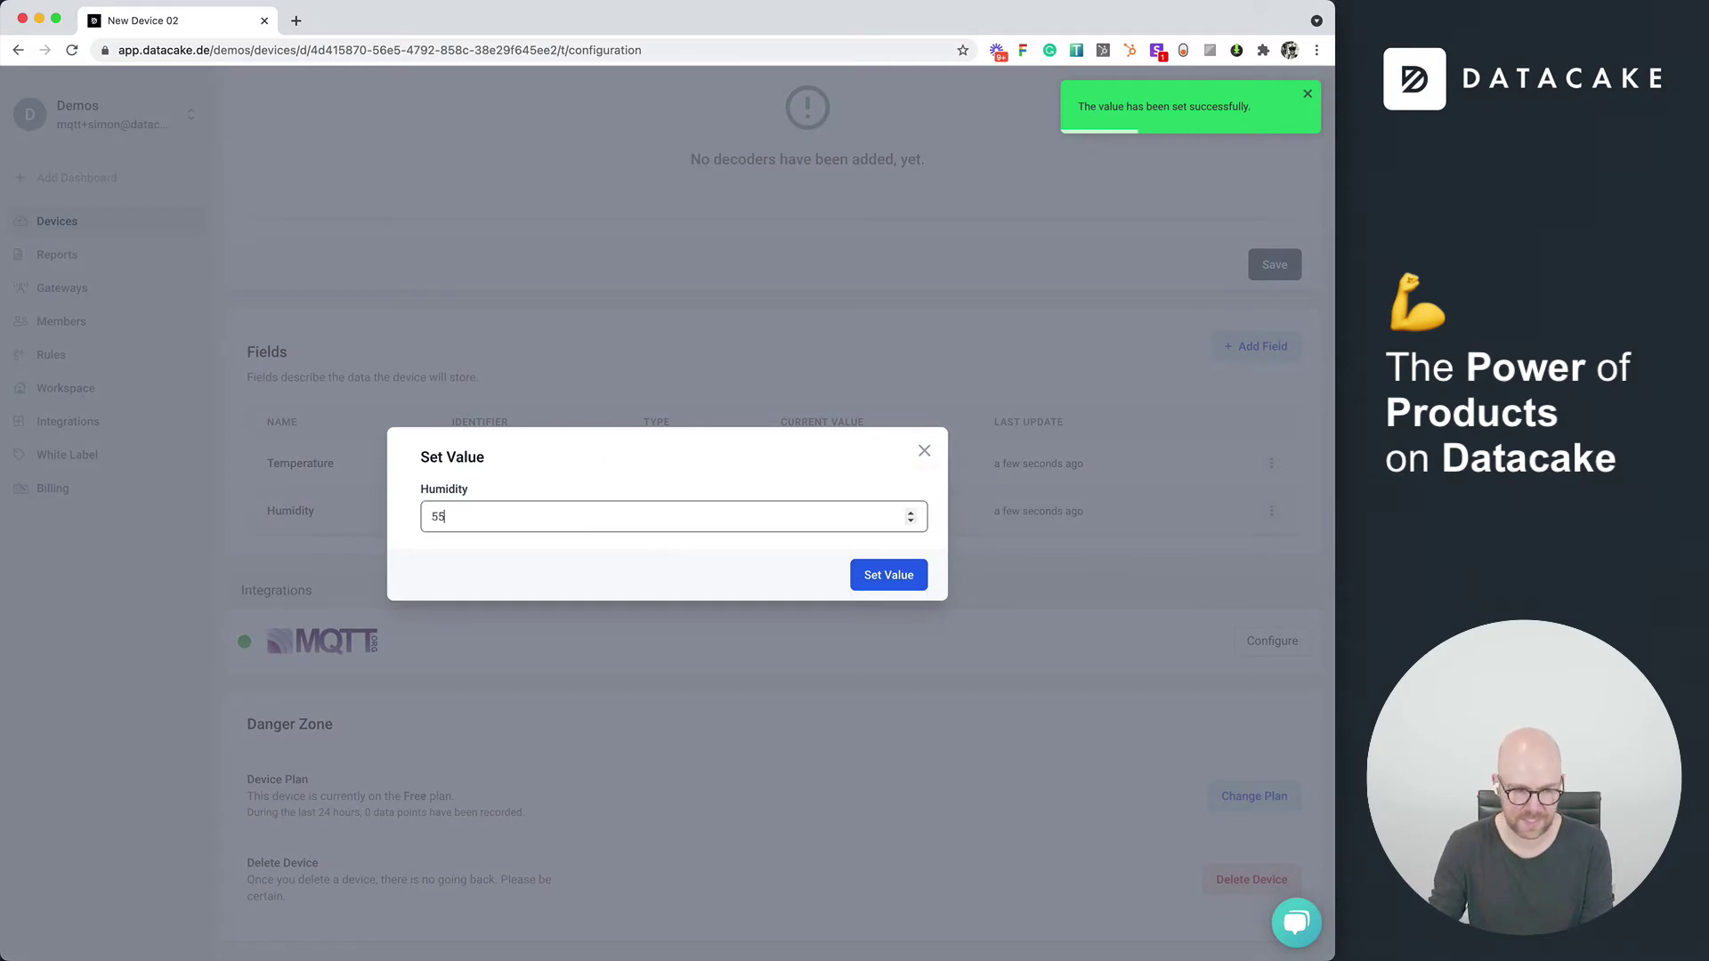
{"action": "left_click", "coordinate": [888, 575]}
{"action": "scroll", "coordinate": [578, 558], "scroll_direction": "up", "scroll_amount": 15}
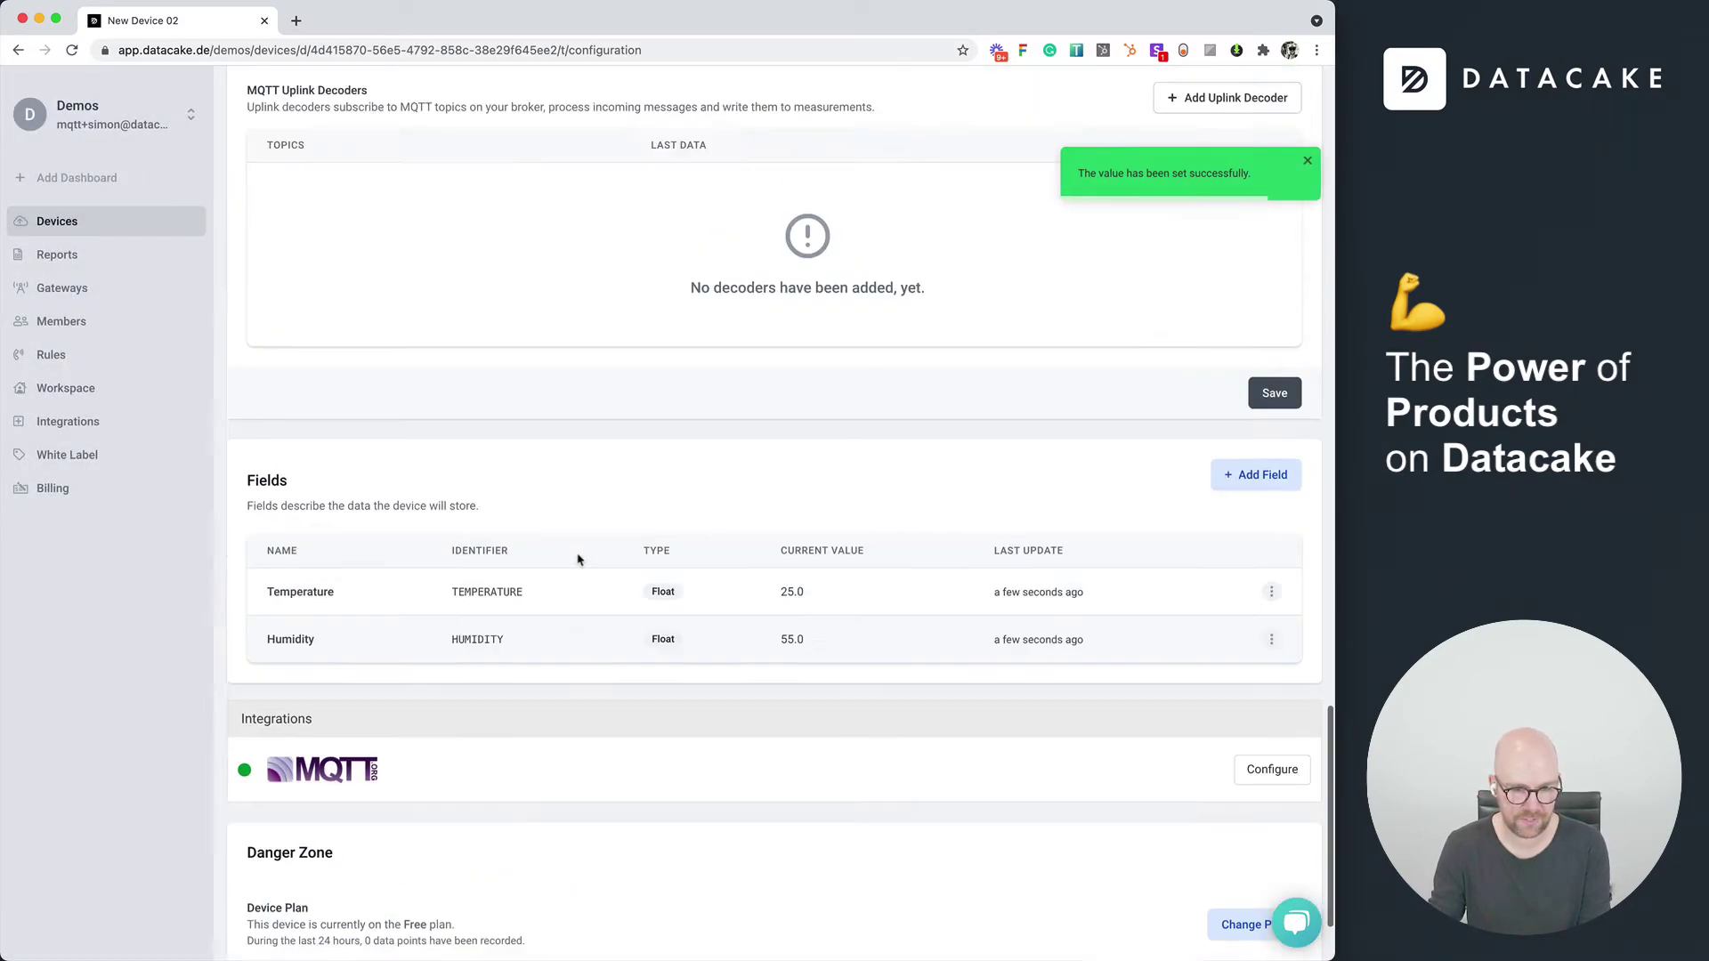
{"action": "left_click", "coordinate": [291, 305]}
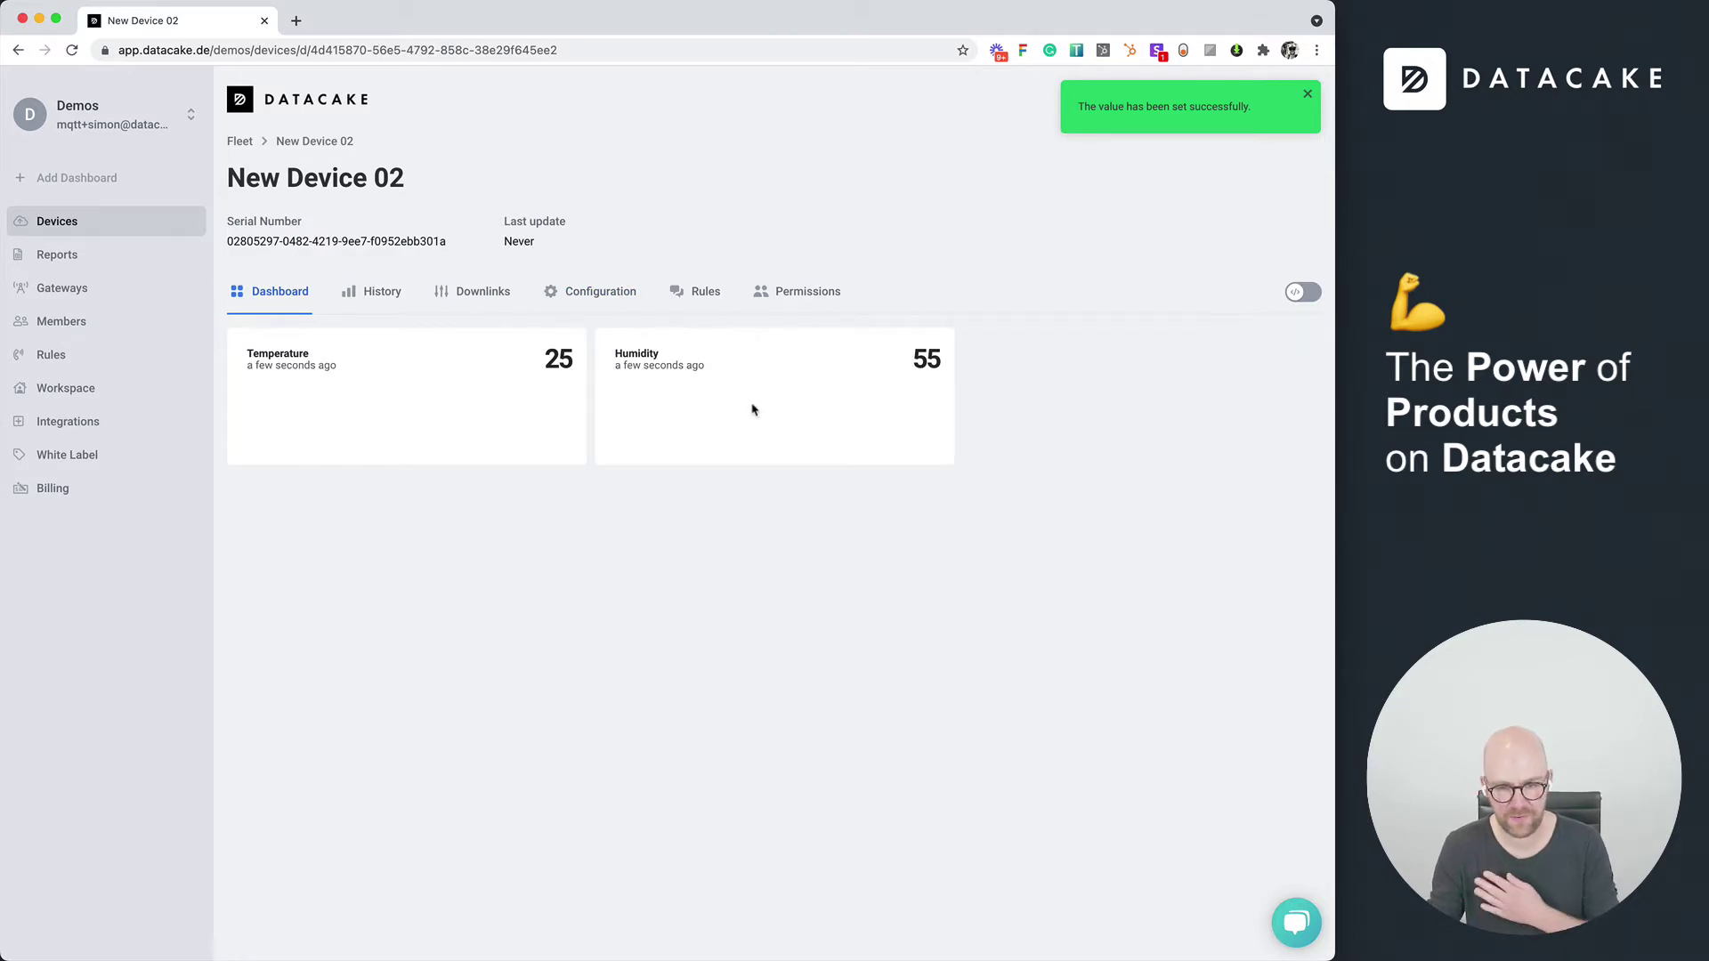
Step: Revisit New Device 01, preview adding an API device to Device Product 01, then cancel
{"action": "left_click", "coordinate": [108, 235]}
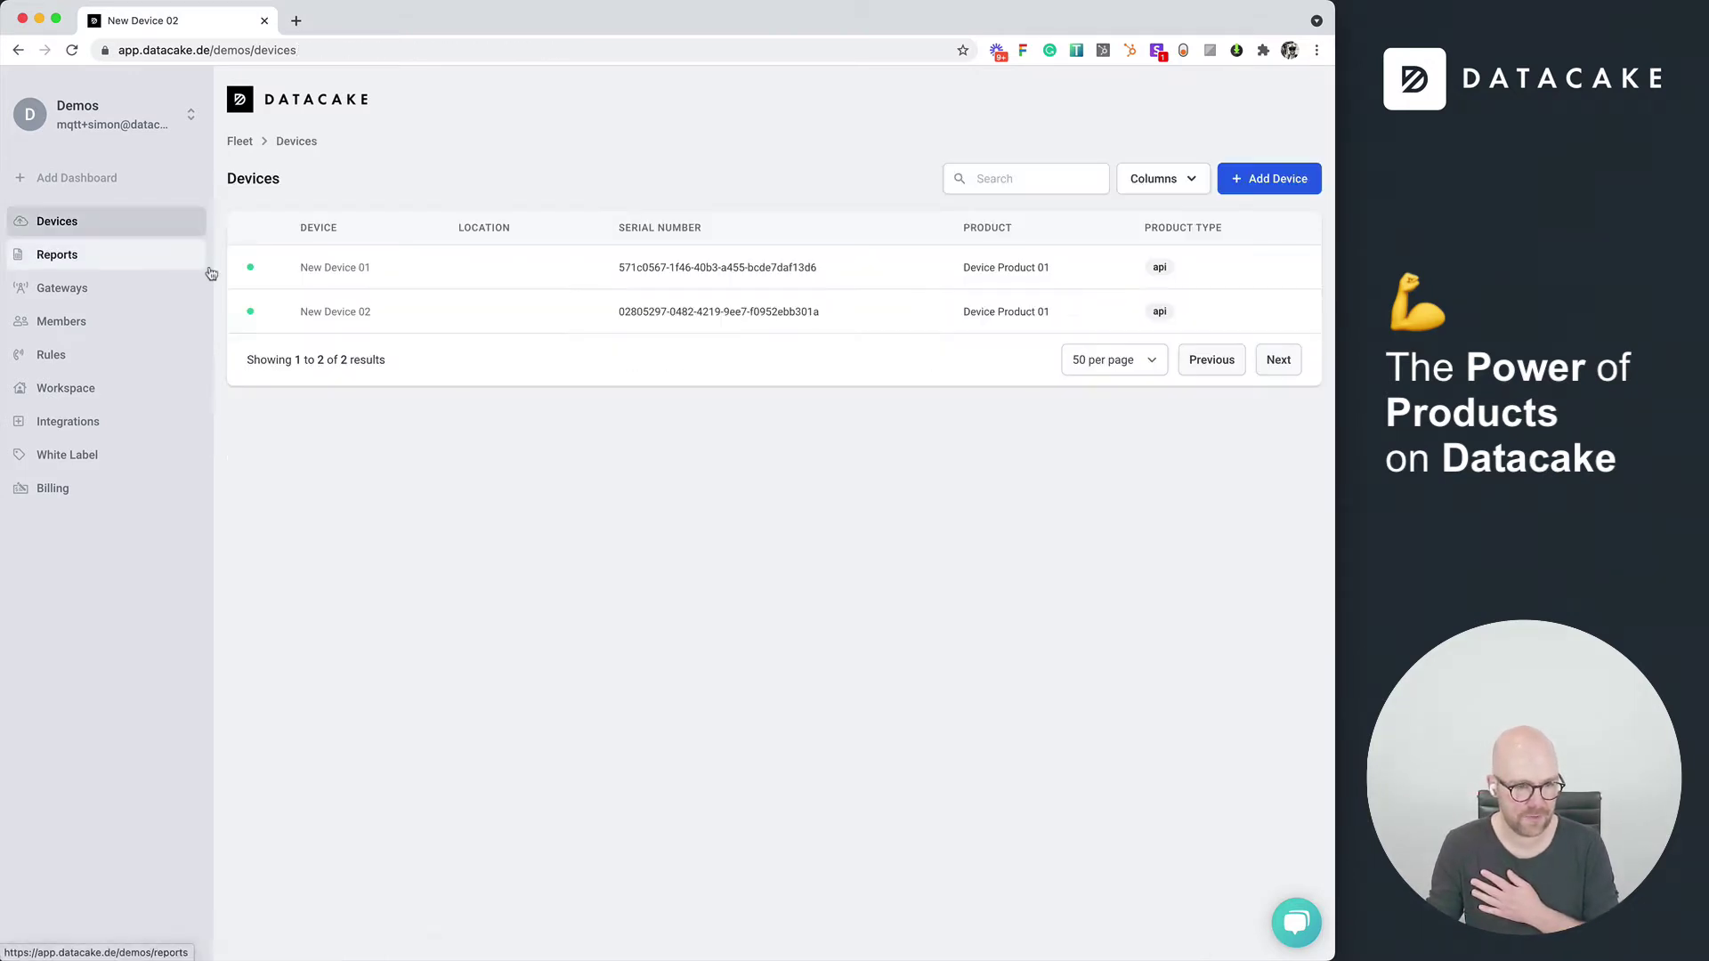
{"action": "left_click", "coordinate": [299, 268]}
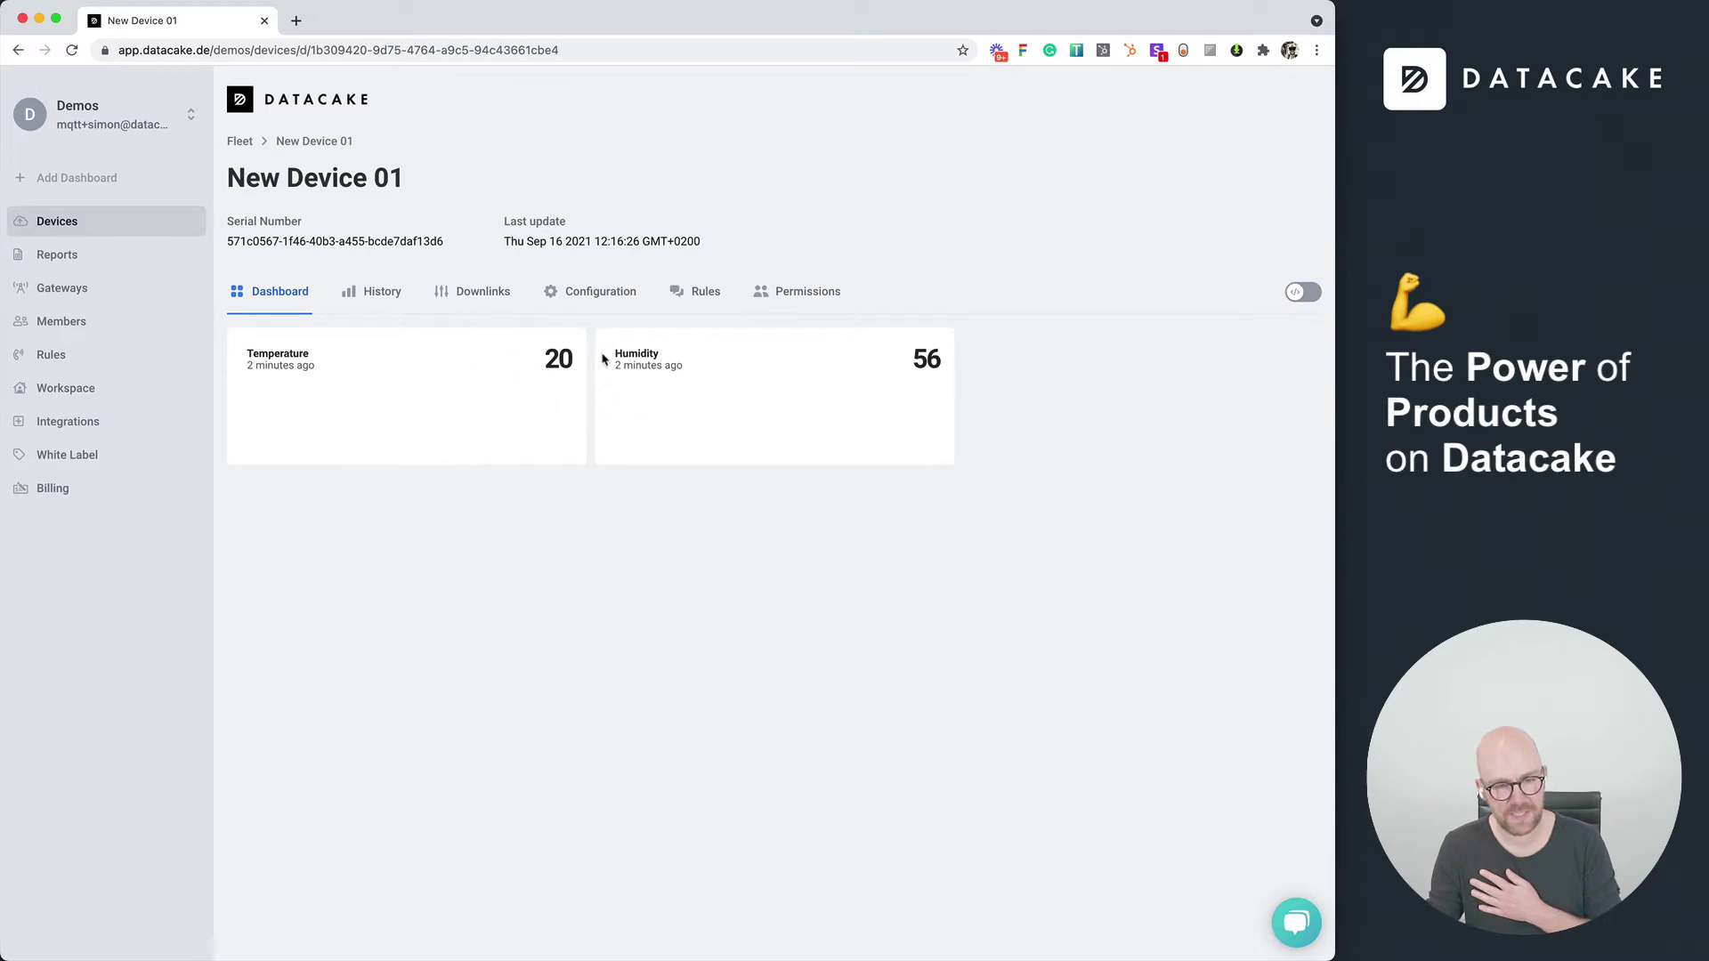
{"action": "left_click", "coordinate": [116, 231]}
{"action": "left_click", "coordinate": [1275, 178]}
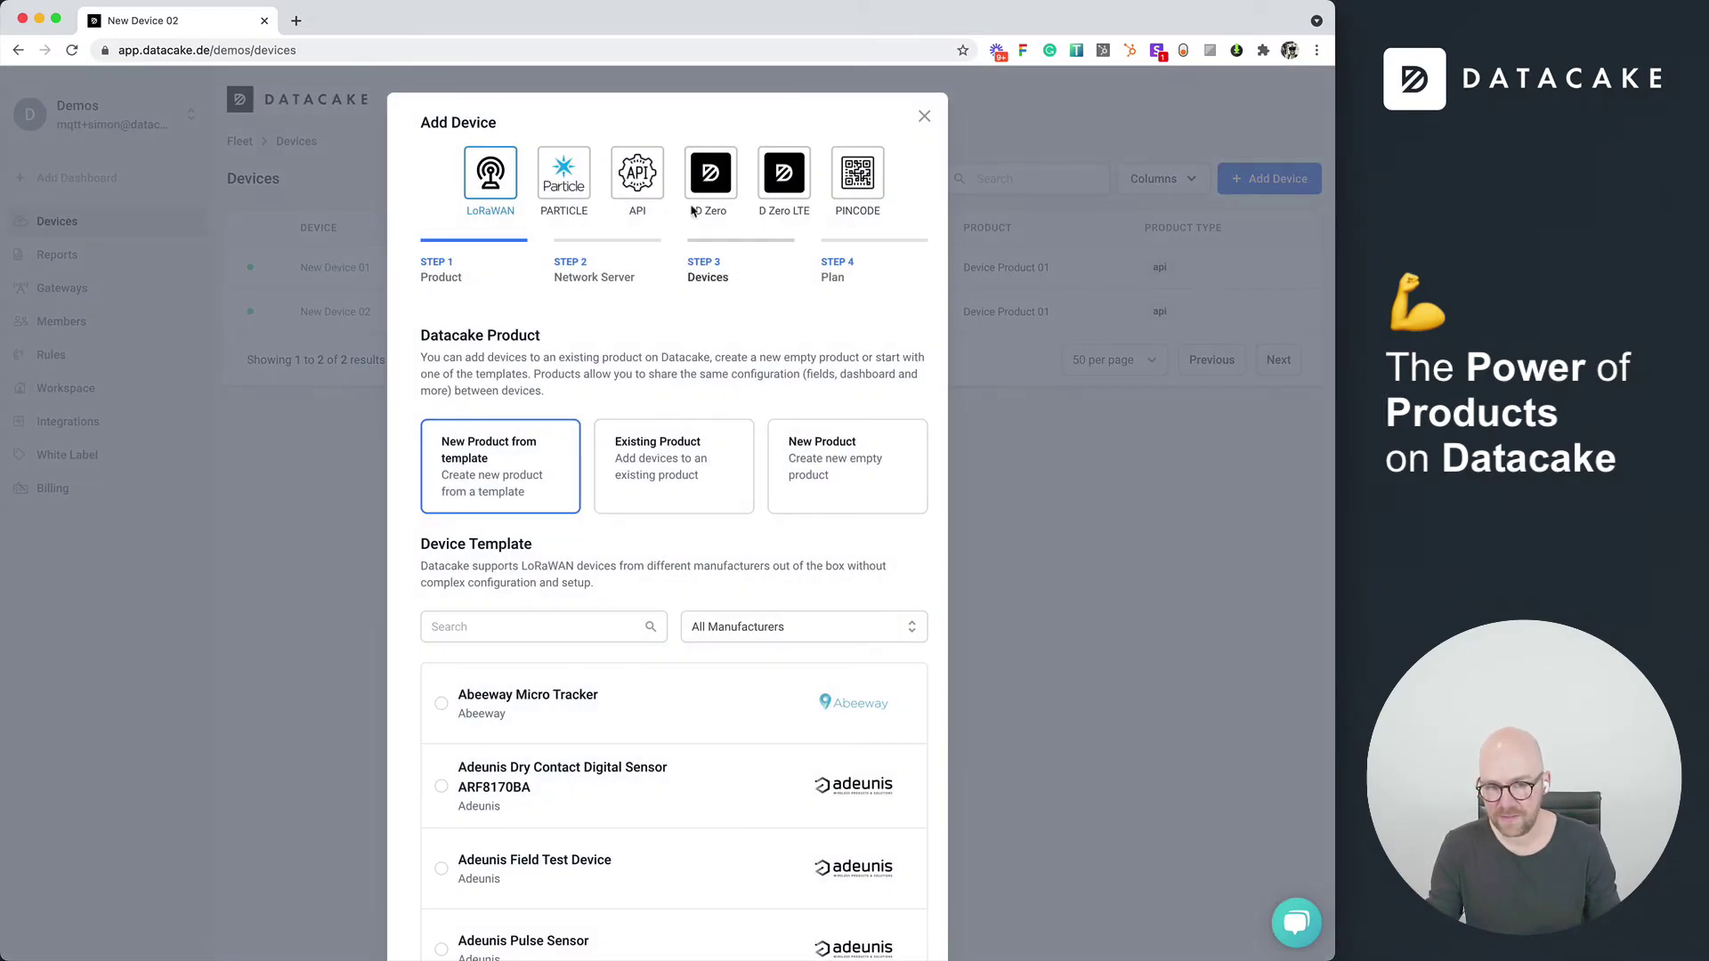
{"action": "left_click", "coordinate": [623, 182]}
{"action": "left_click", "coordinate": [585, 708]}
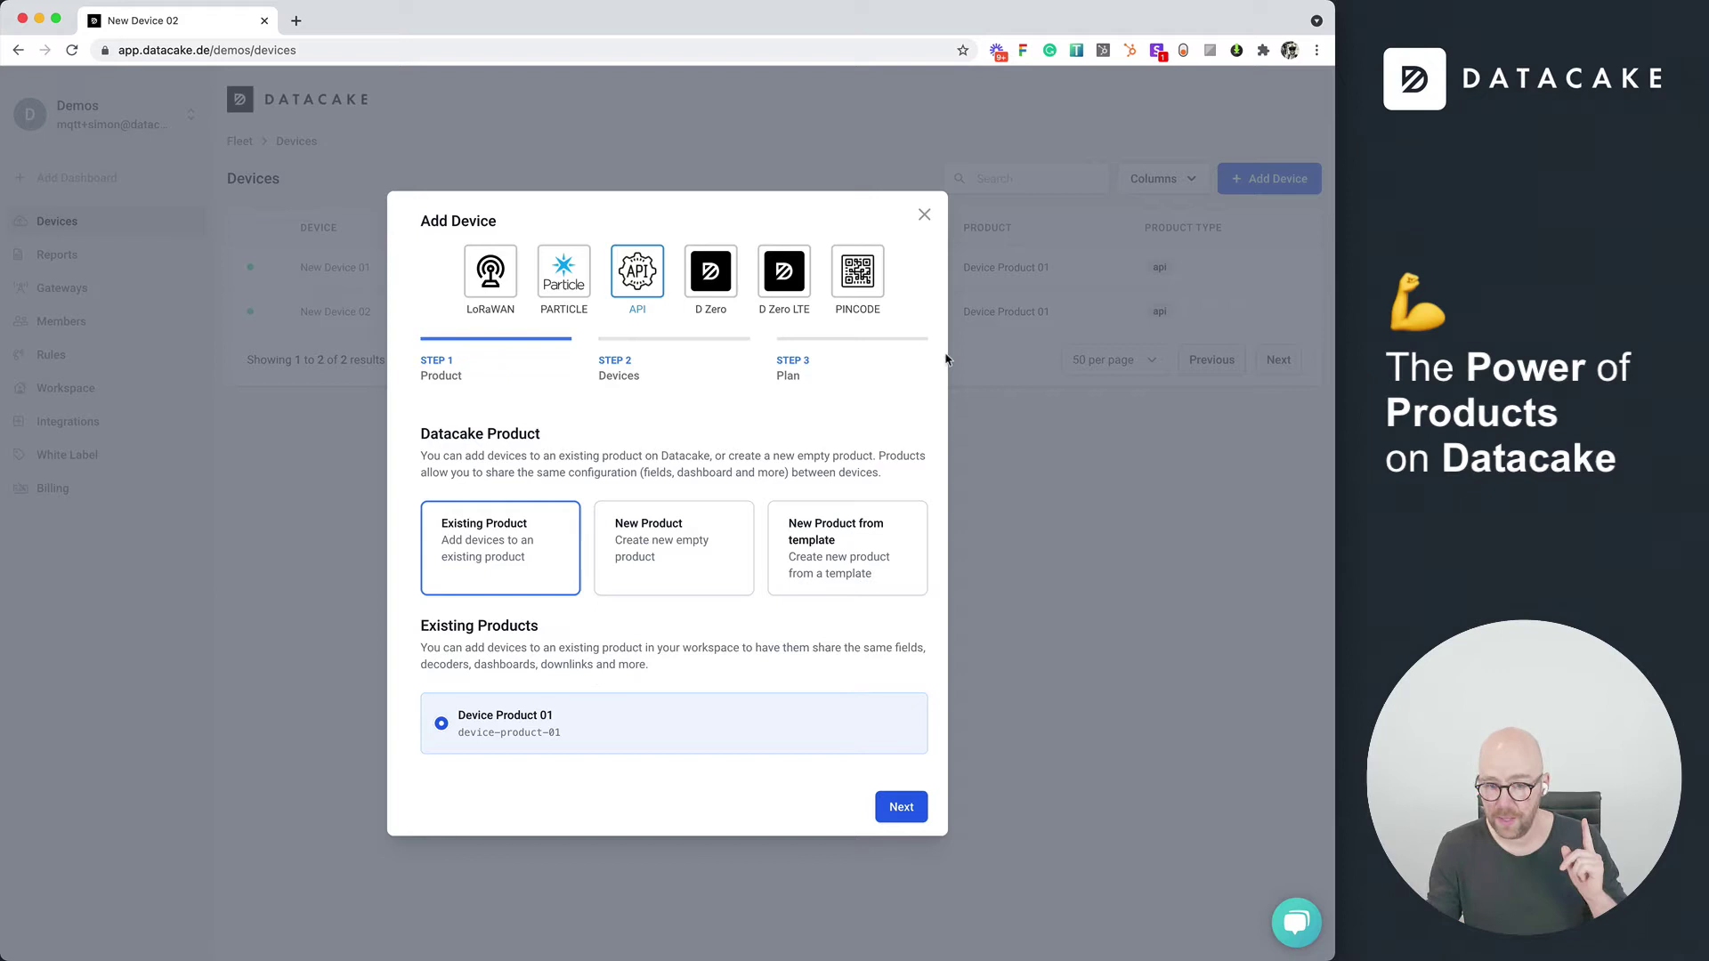
{"action": "left_click", "coordinate": [925, 215]}
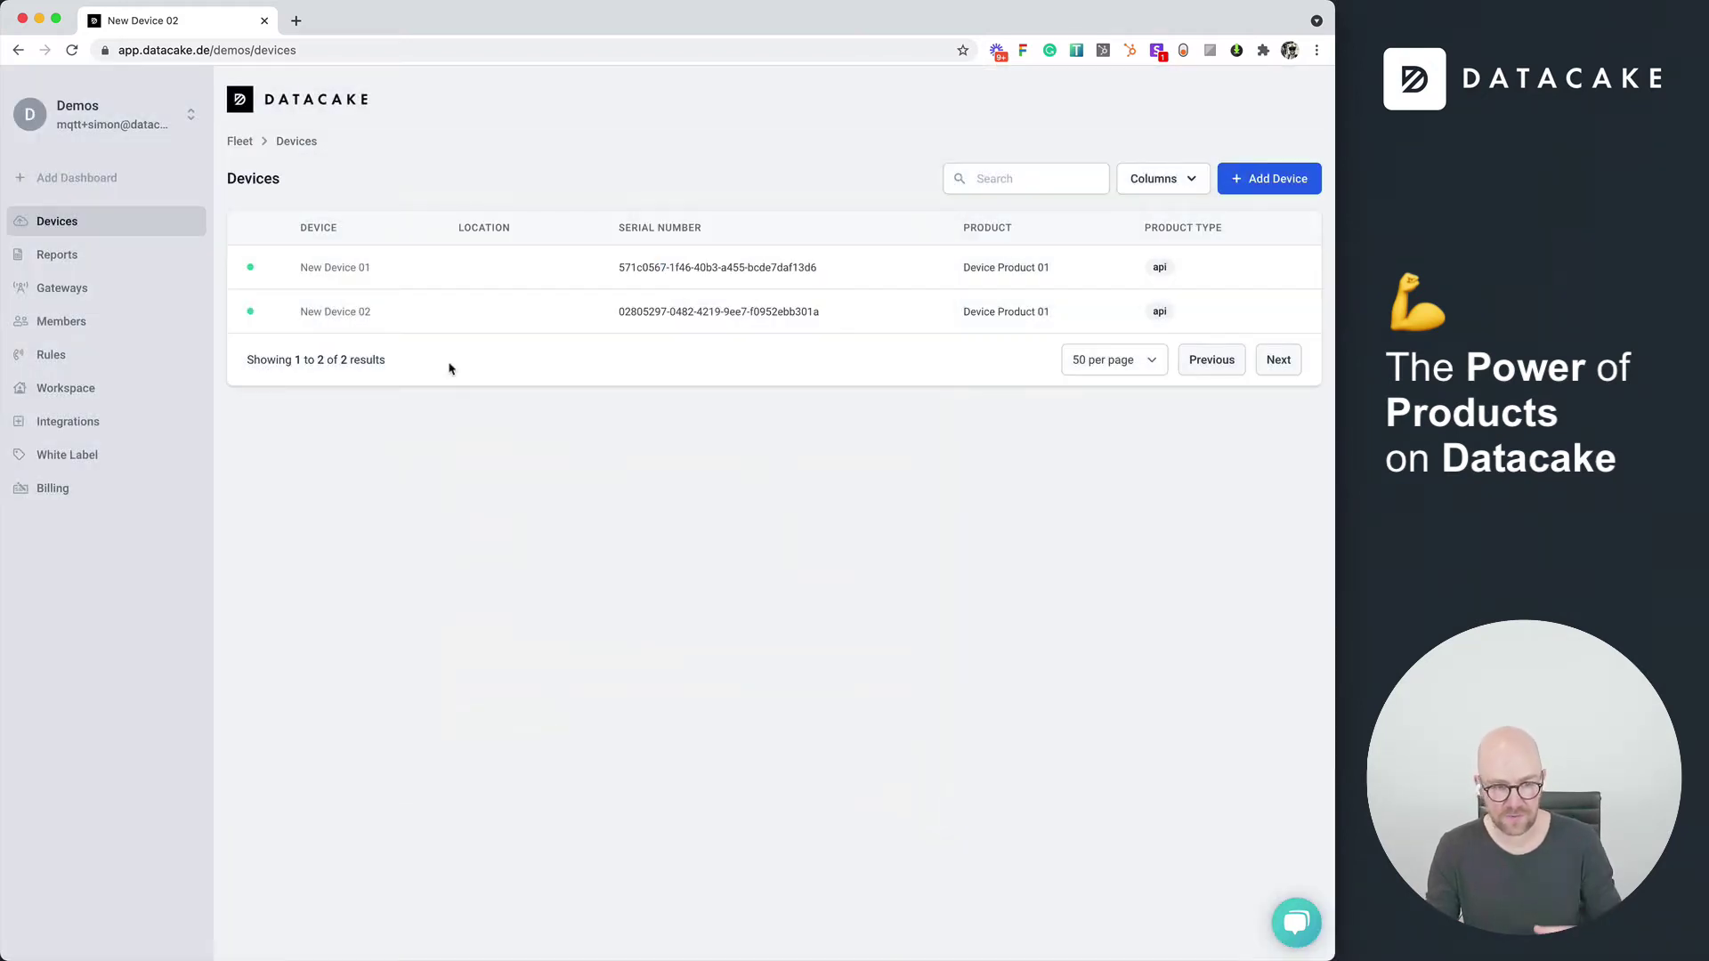
Step: Give New Device 01's Temperature widget gauge values 0 and 40
{"action": "left_click", "coordinate": [338, 271]}
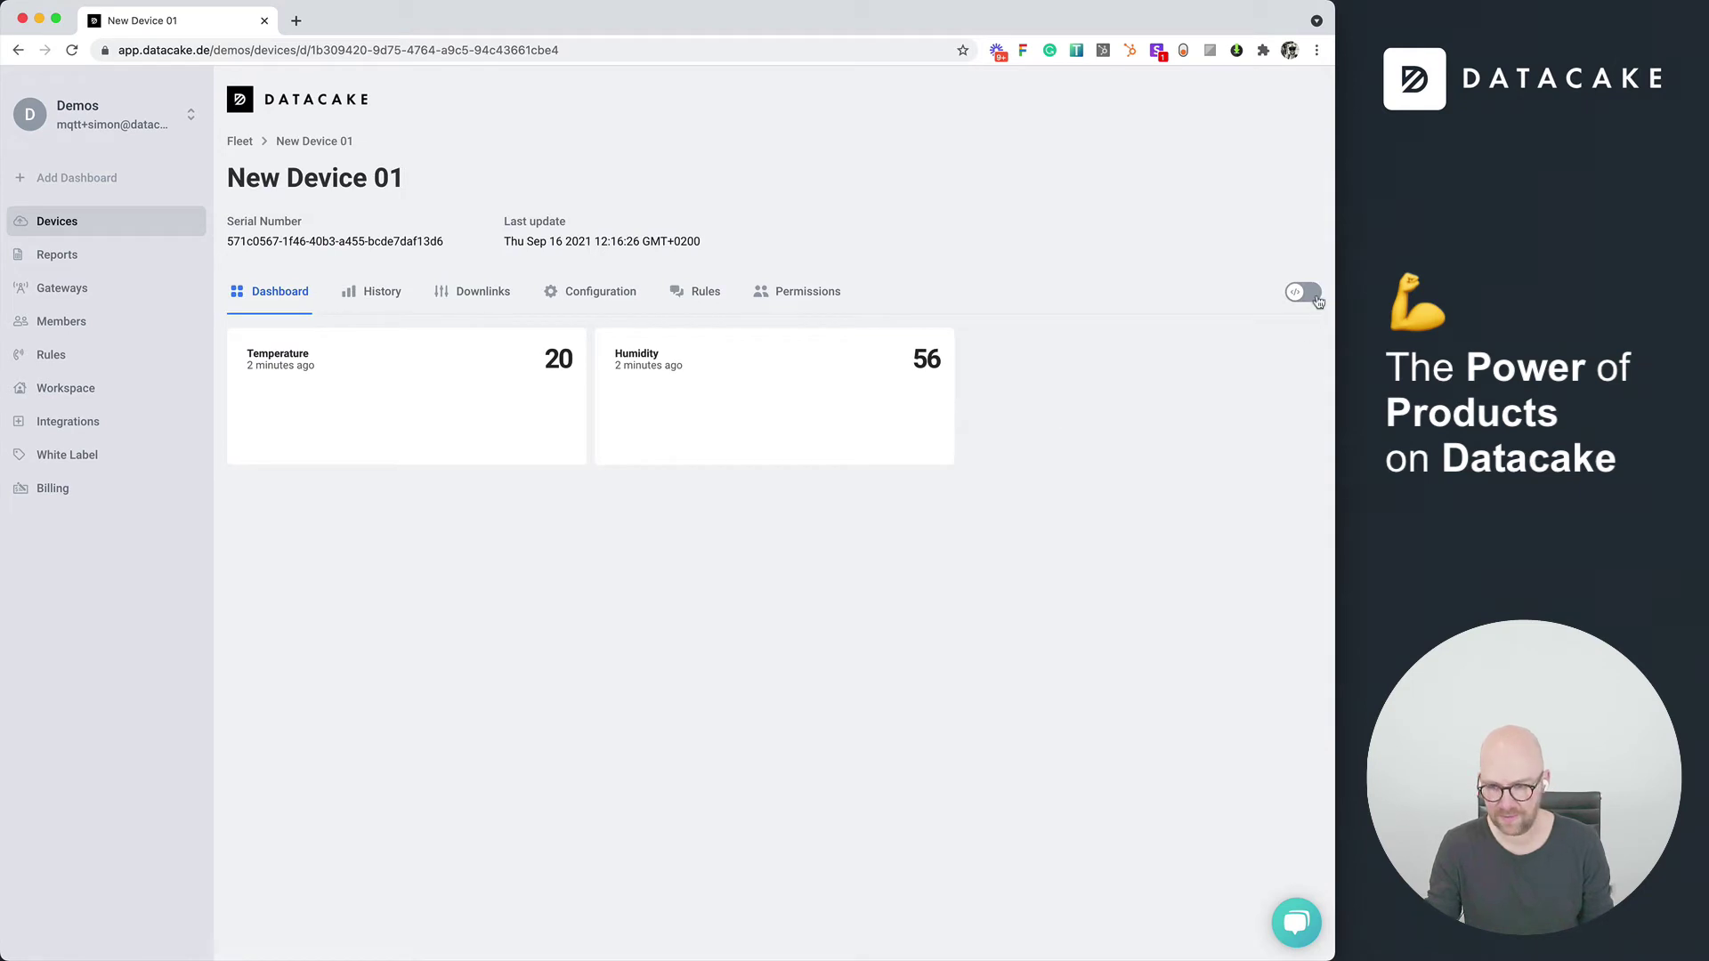
{"action": "left_click", "coordinate": [1304, 293]}
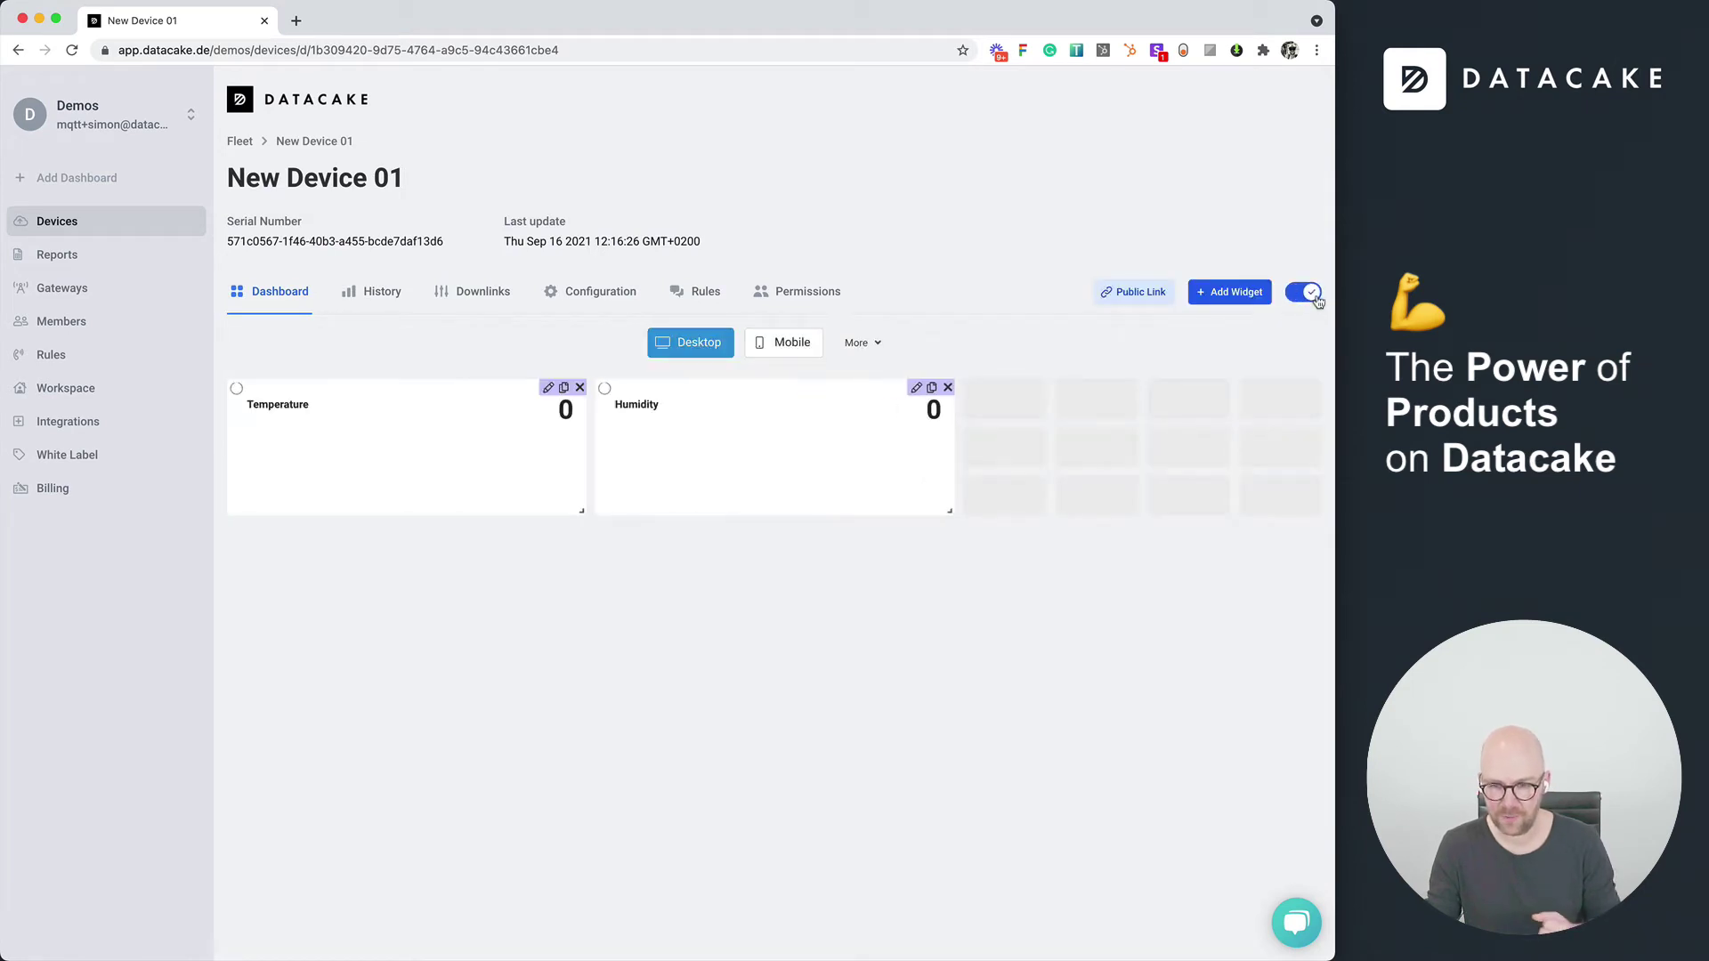
{"action": "left_click", "coordinate": [548, 389]}
{"action": "left_click", "coordinate": [662, 535]}
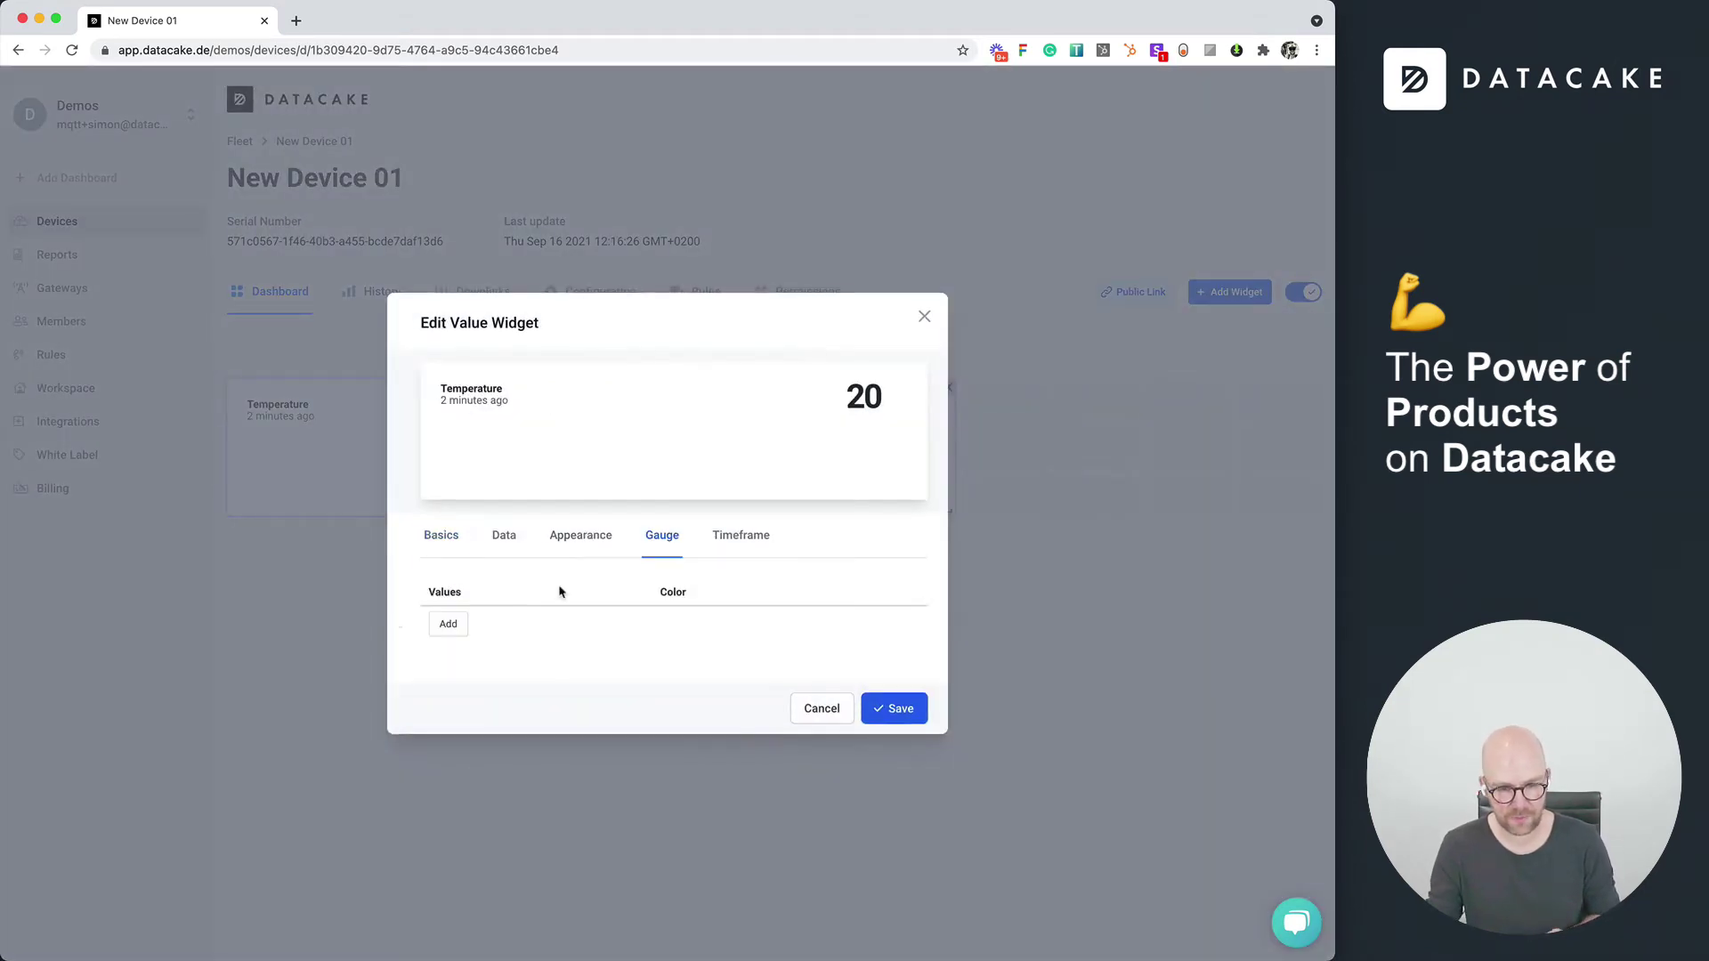
{"action": "left_click", "coordinate": [454, 636]}
{"action": "left_click", "coordinate": [450, 646]}
{"action": "double_click", "coordinate": [460, 634]}
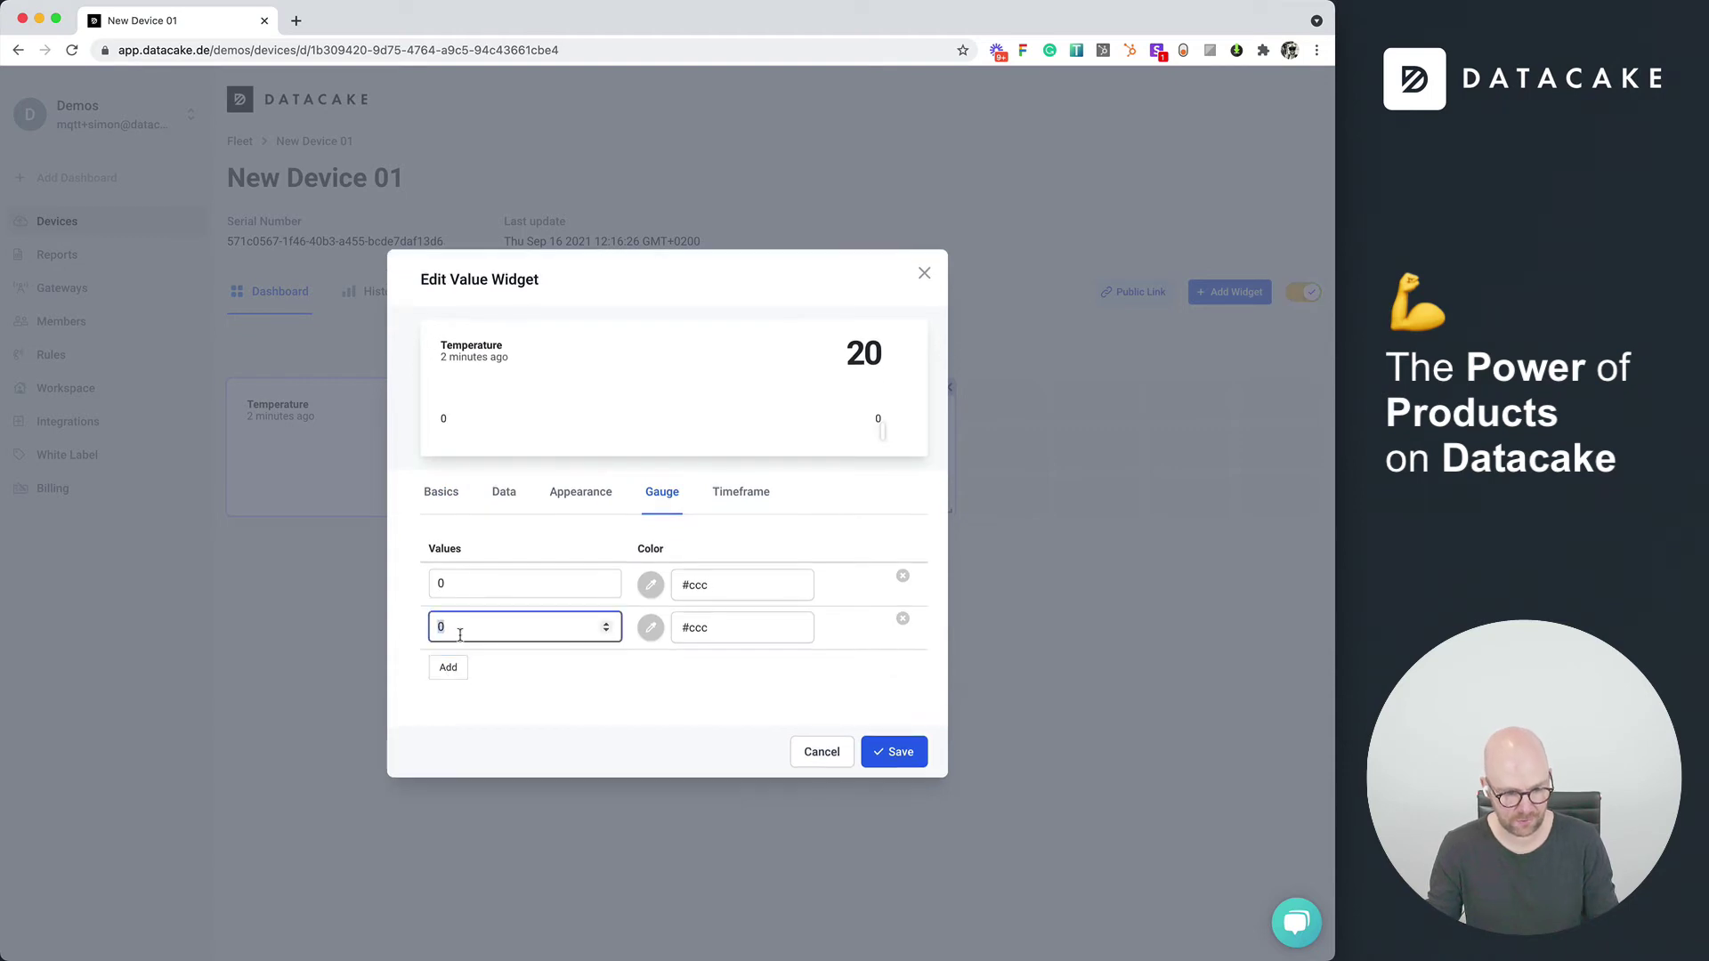
{"action": "type", "text": "40"}
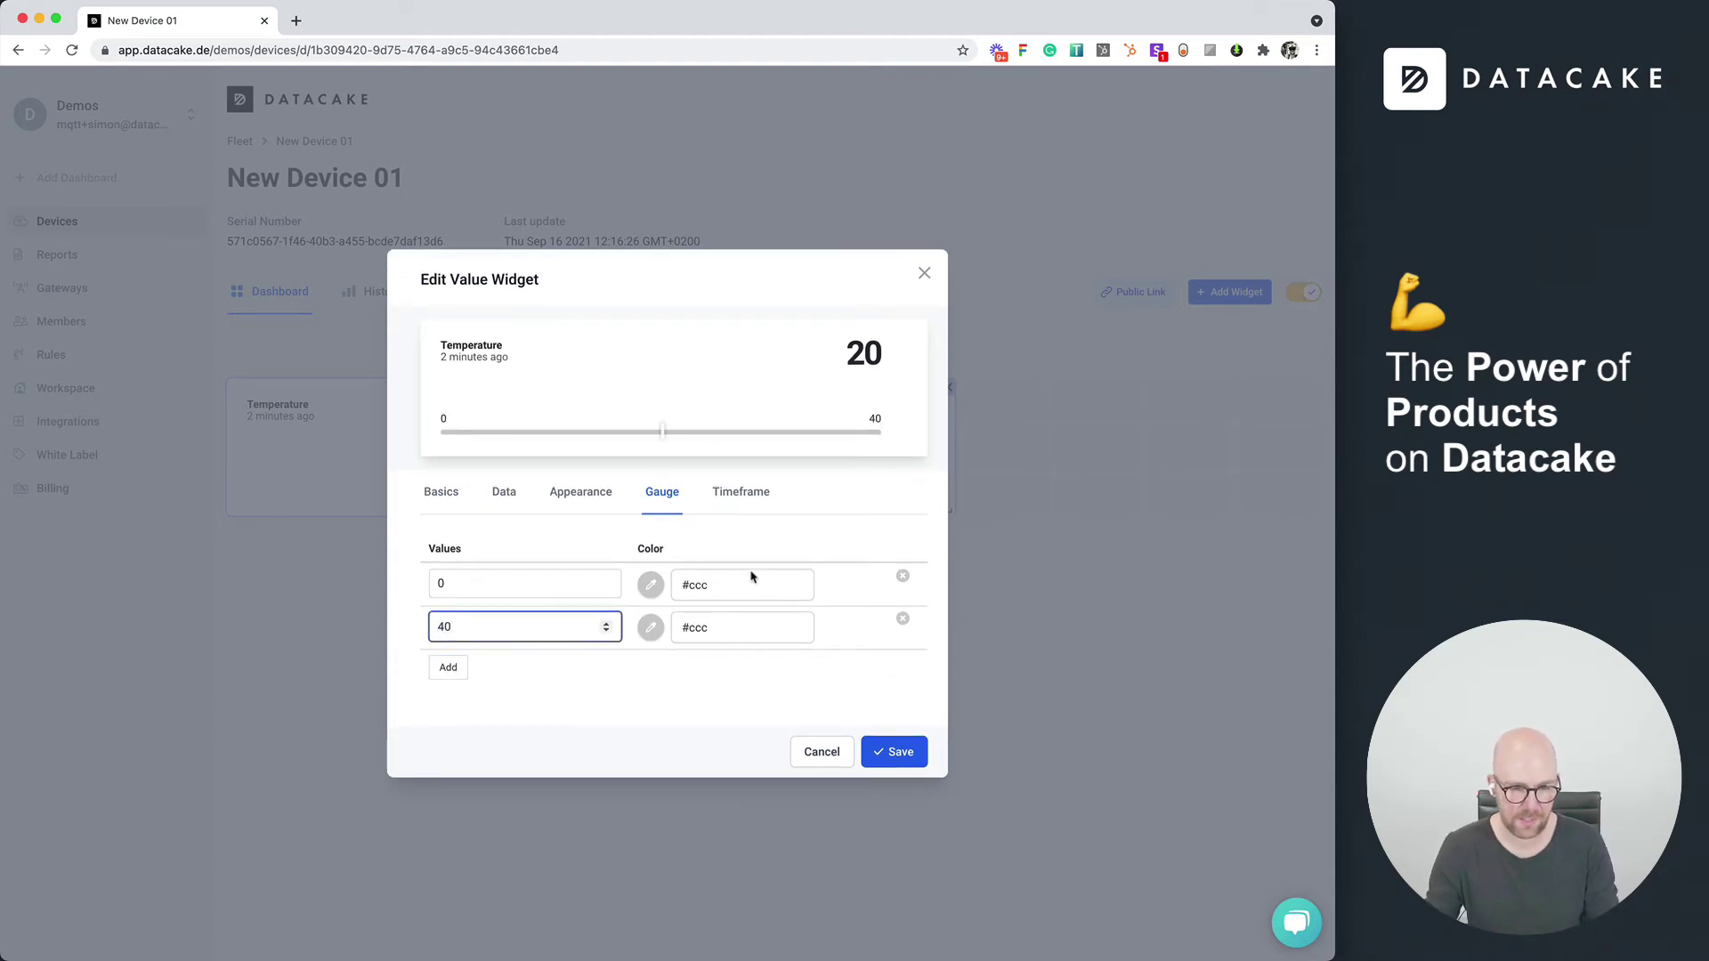
Step: Colour the gauge blue at 0 and red at 40, save, and enlarge both widgets
{"action": "left_click", "coordinate": [652, 586]}
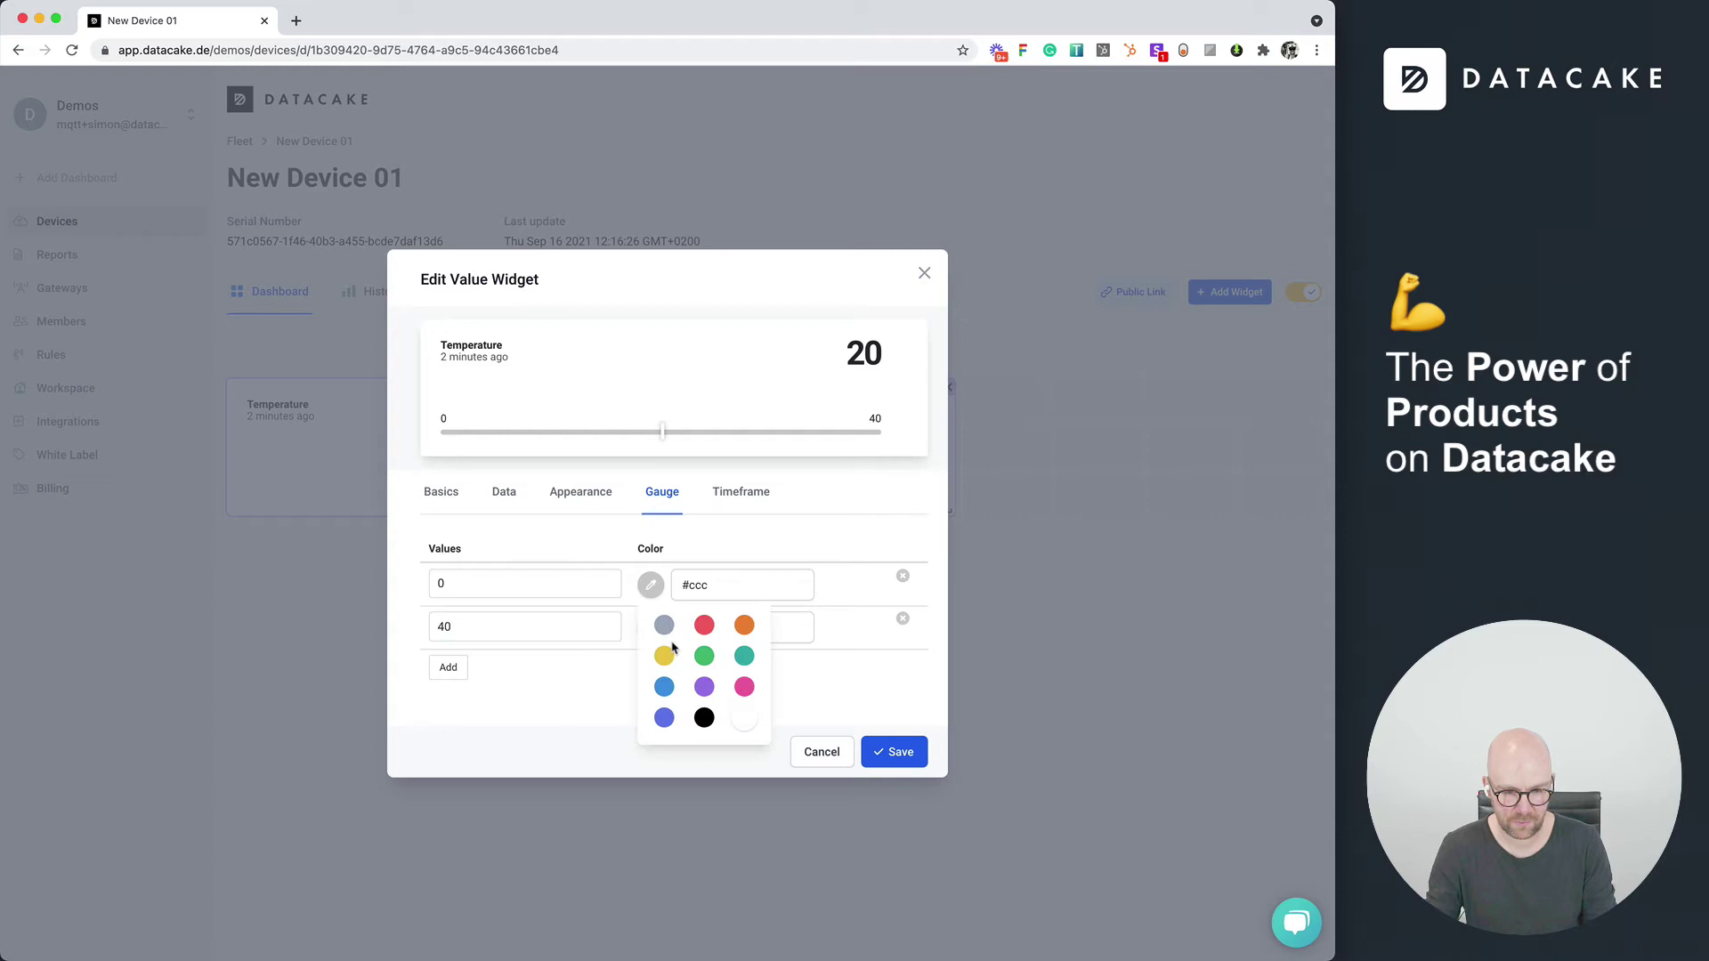
{"action": "left_click", "coordinate": [668, 685]}
{"action": "left_click", "coordinate": [652, 631]}
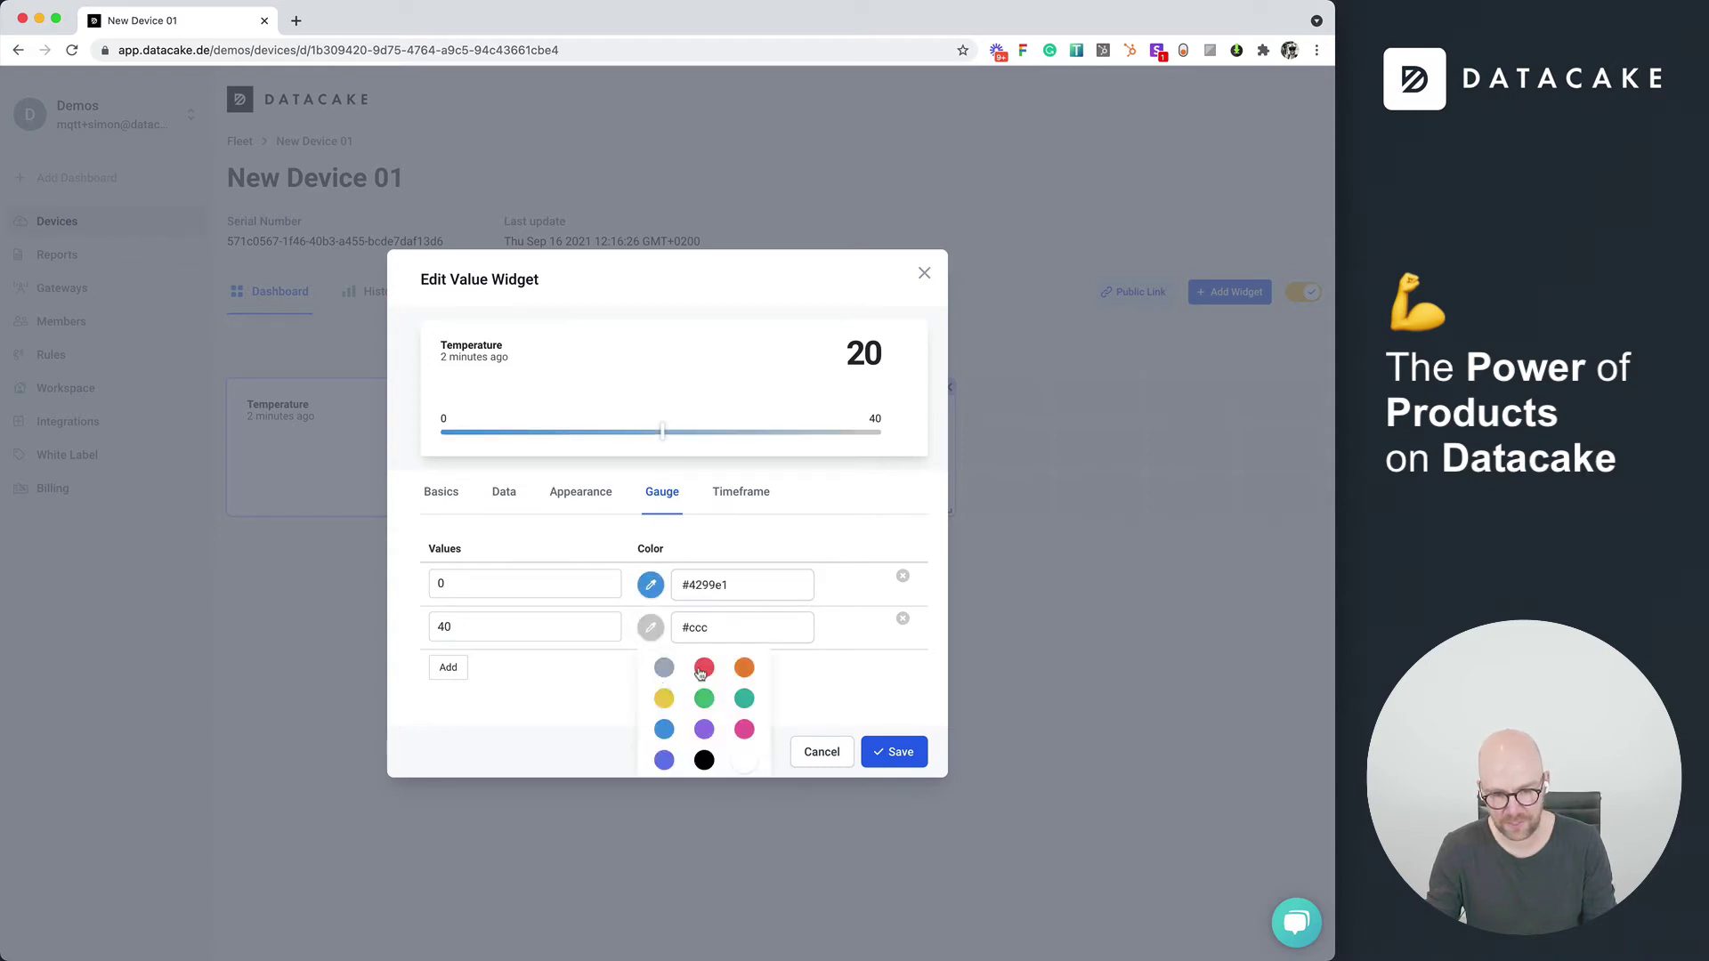
{"action": "left_click", "coordinate": [699, 682]}
{"action": "left_click", "coordinate": [867, 750]}
{"action": "left_click_drag", "start_coordinate": [579, 514], "coordinate": [579, 556]}
{"action": "left_click_drag", "start_coordinate": [950, 516], "coordinate": [951, 563]}
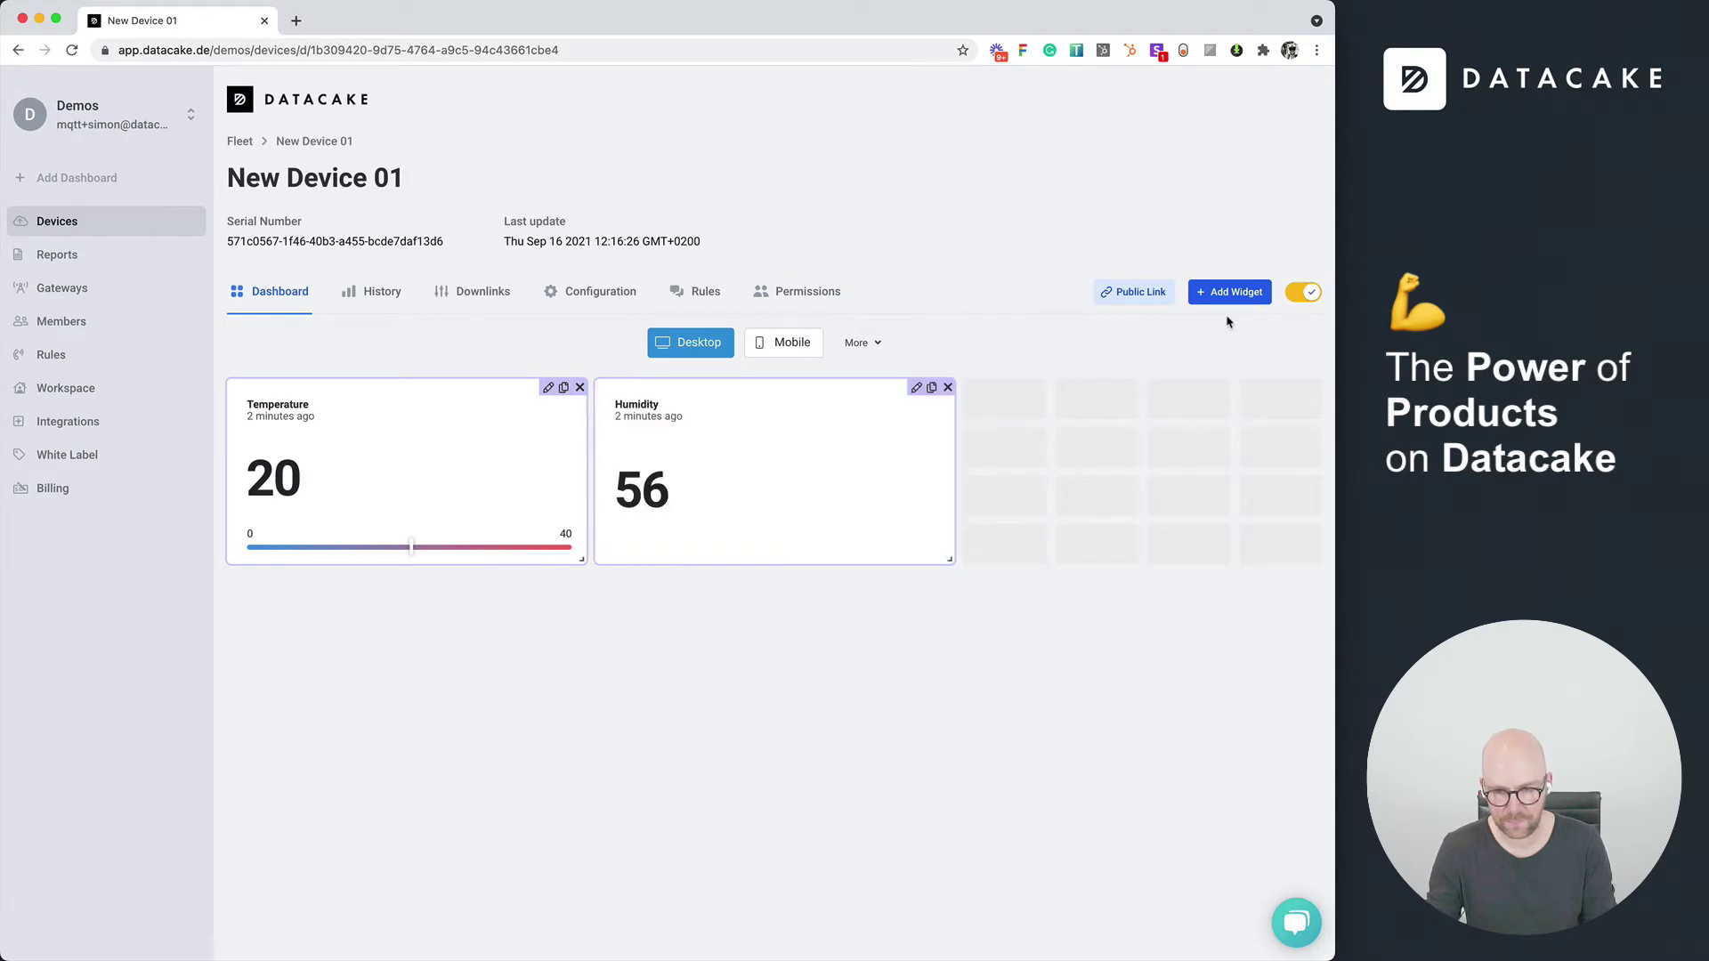
{"action": "left_click", "coordinate": [1302, 292]}
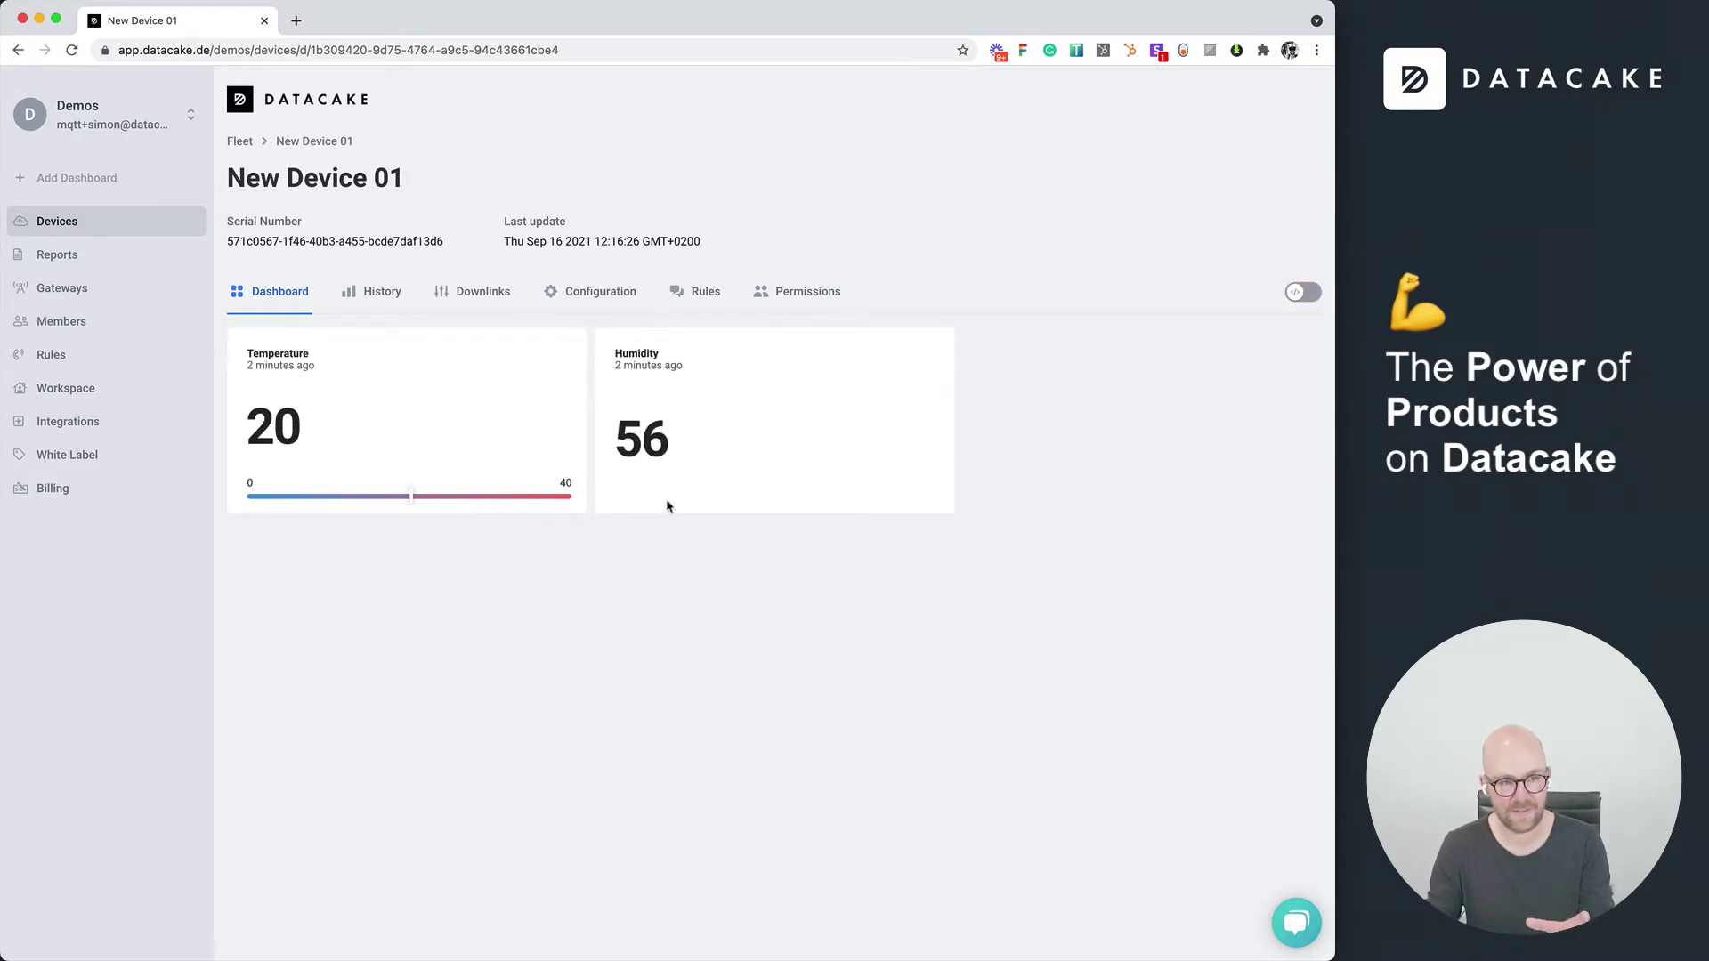
{"action": "left_click_drag", "start_coordinate": [411, 182], "coordinate": [245, 182]}
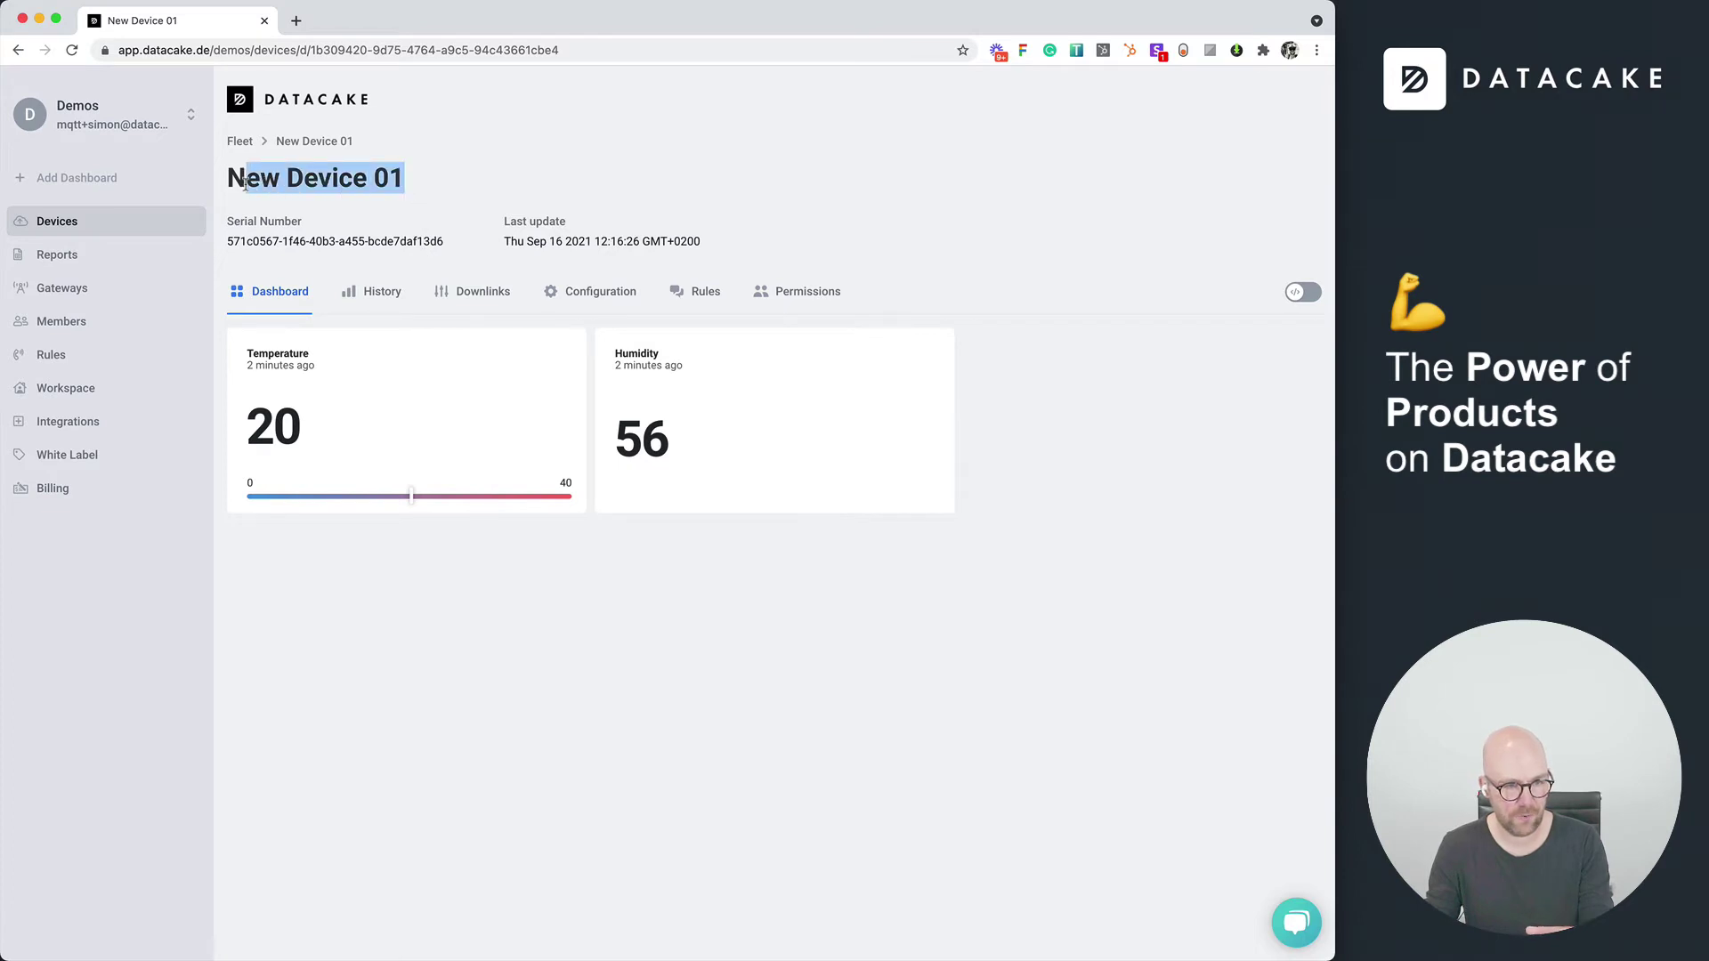
Step: Check New Device 02's dashboard, then reopen New Device 01's showing Temperature 20 and Humidity 56
{"action": "left_click", "coordinate": [240, 141]}
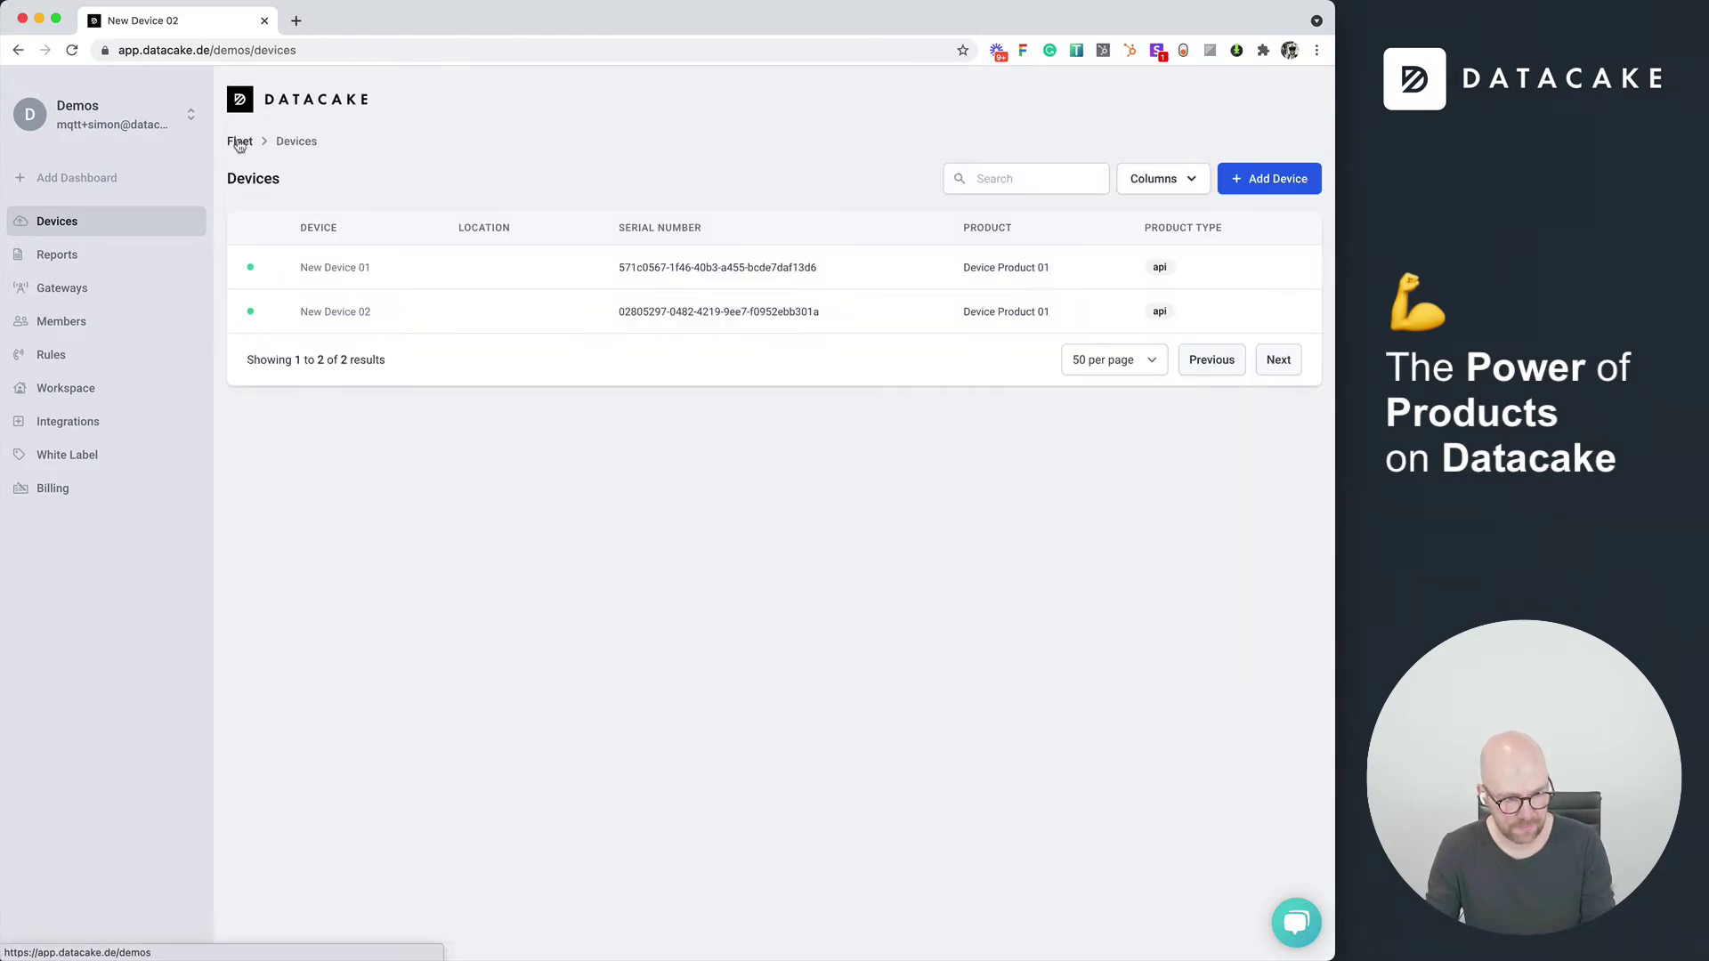
{"action": "left_click", "coordinate": [344, 311]}
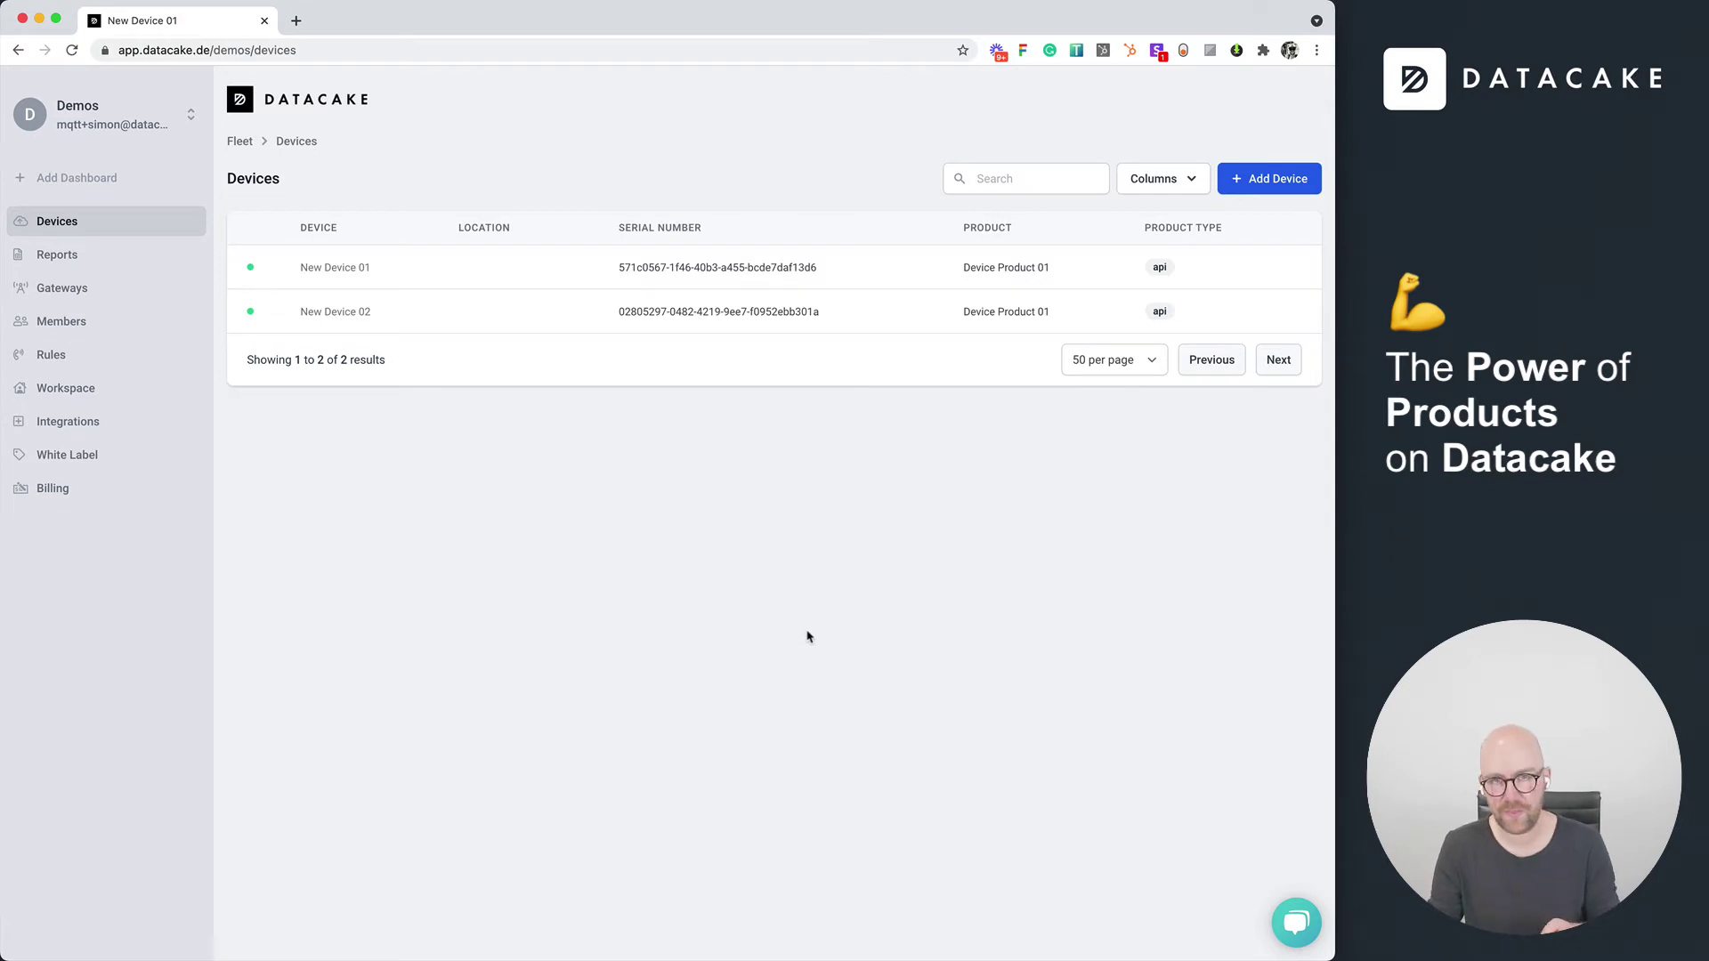
{"action": "left_click", "coordinate": [334, 267]}
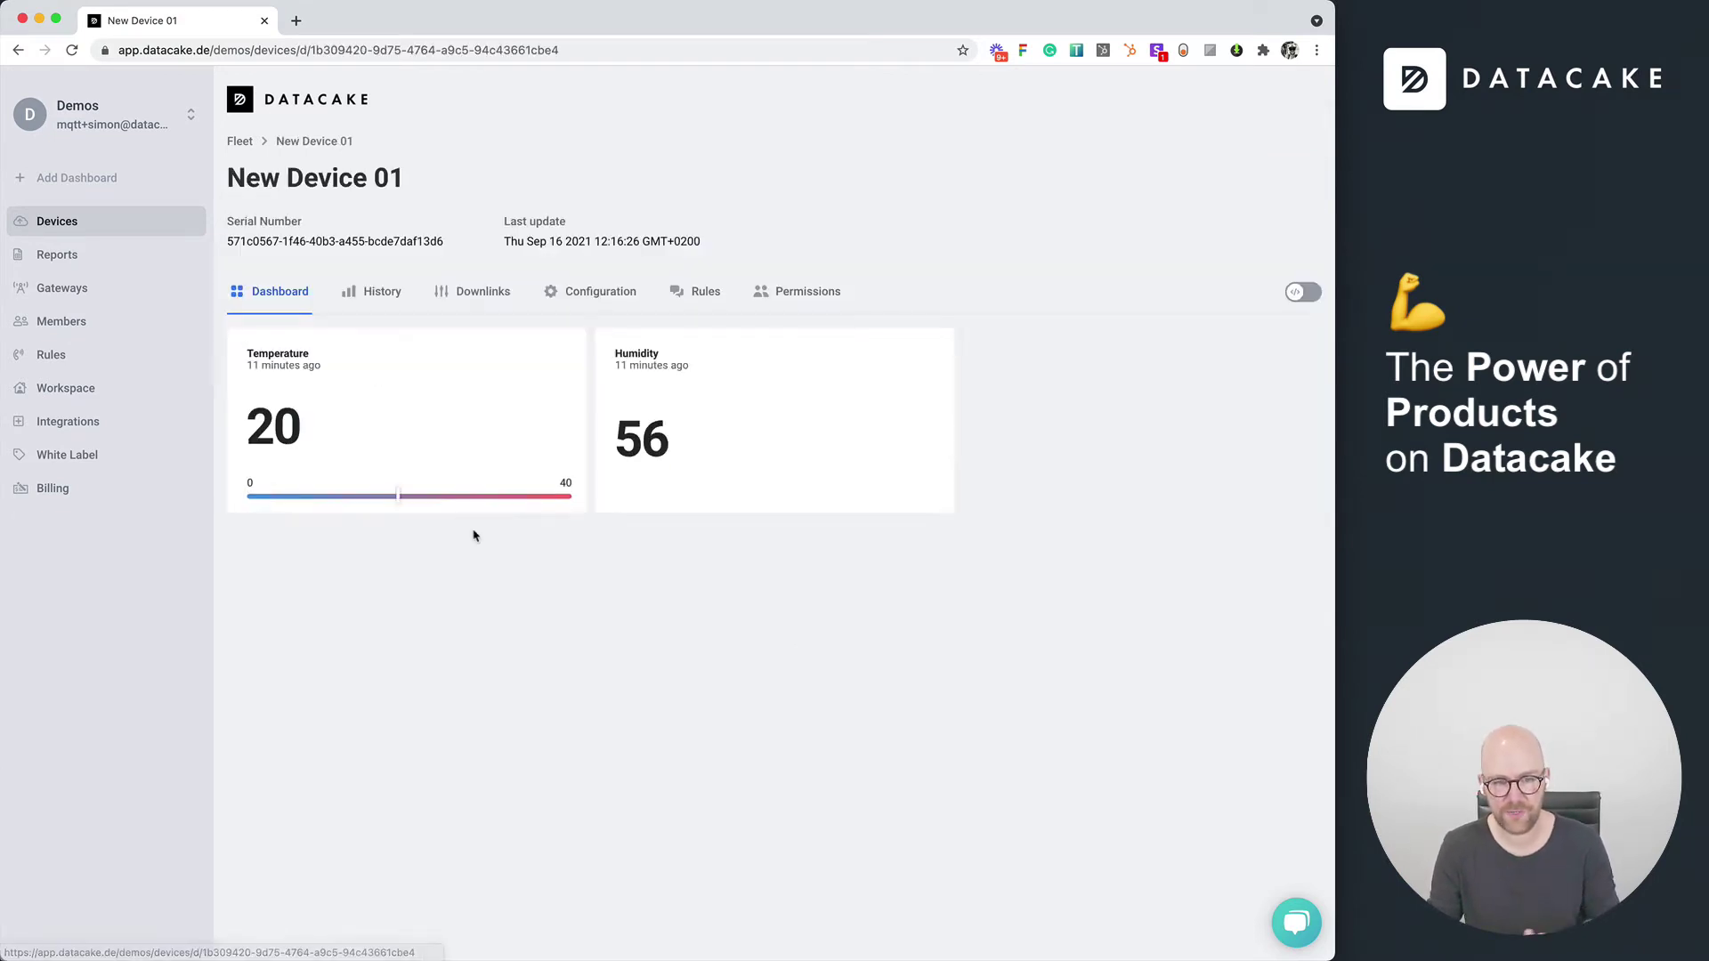
Step: Change New Device 01's serial number to device001 and save it
{"action": "left_click", "coordinate": [568, 312]}
{"action": "scroll", "coordinate": [235, 455], "scroll_direction": "down", "scroll_amount": 1}
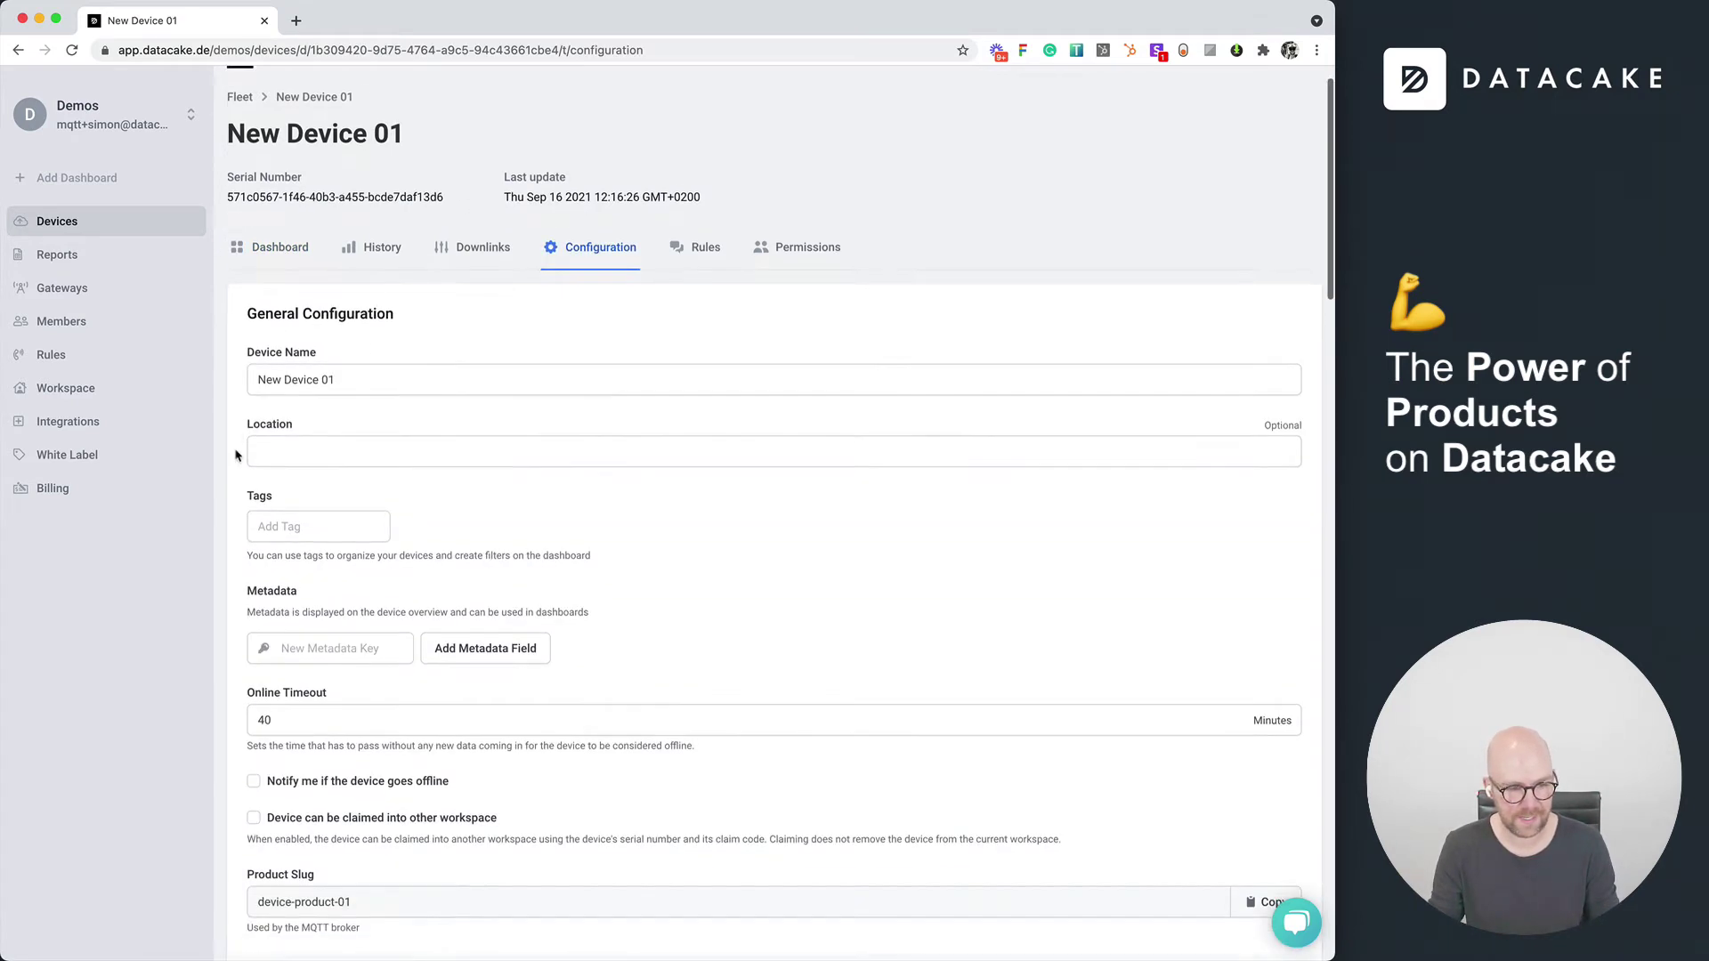
{"action": "scroll", "coordinate": [235, 455], "scroll_direction": "down", "scroll_amount": 10}
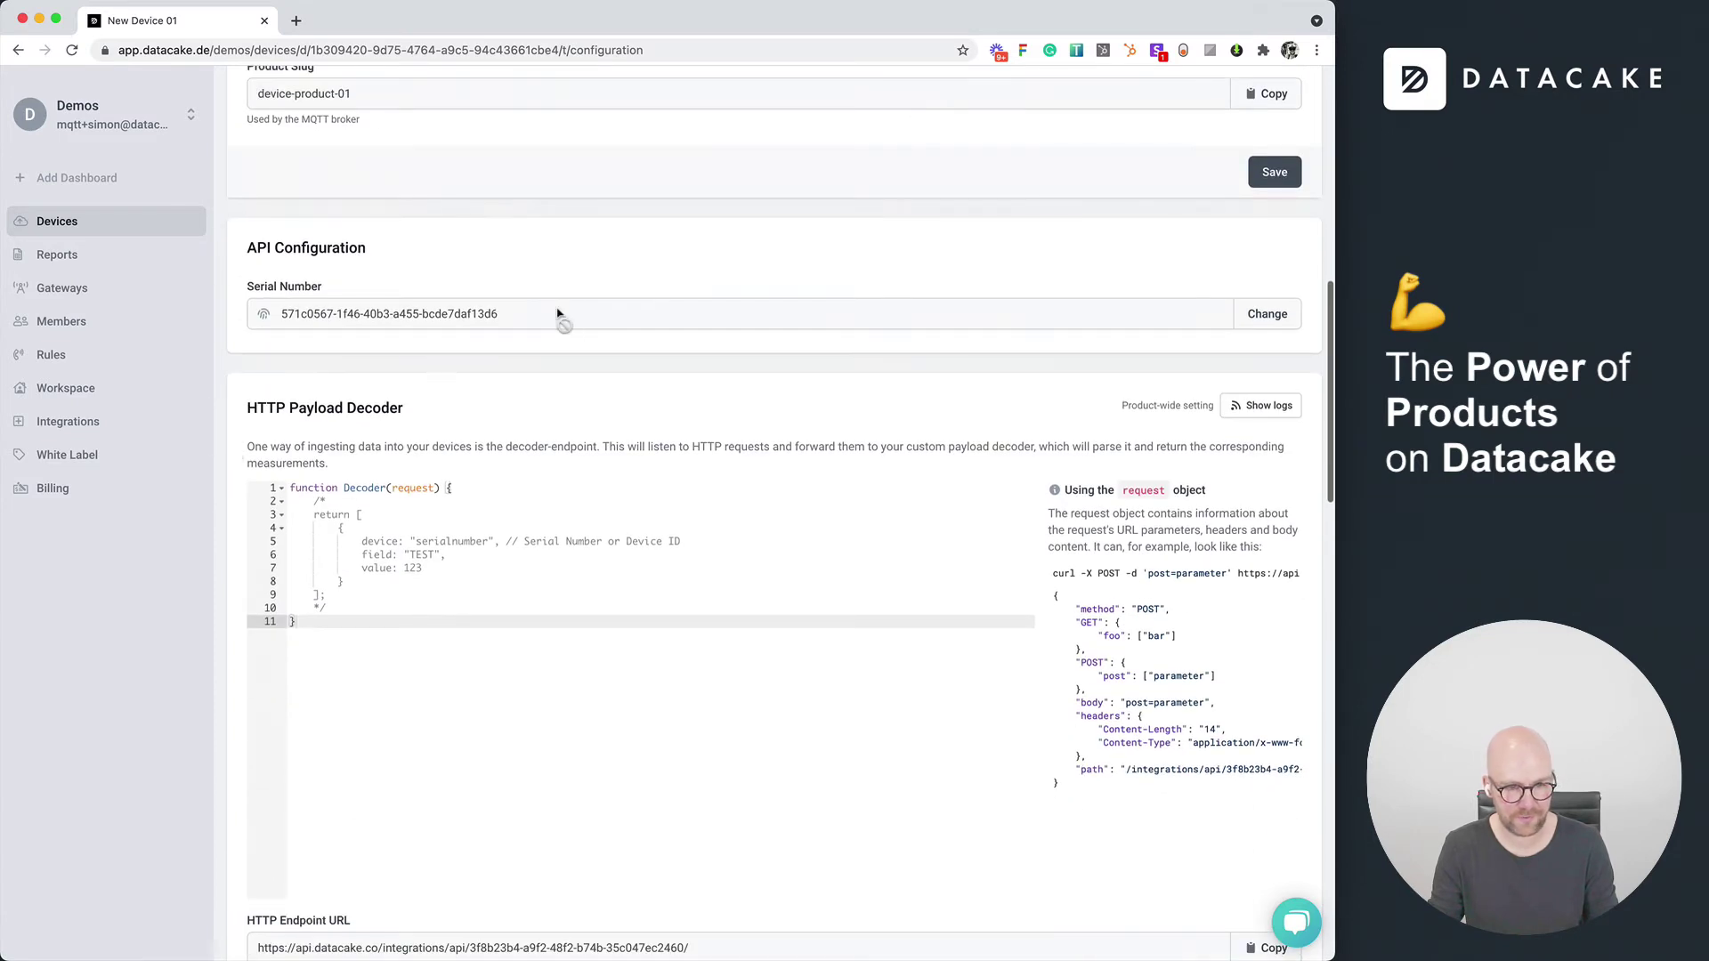
{"action": "left_click", "coordinate": [1281, 317]}
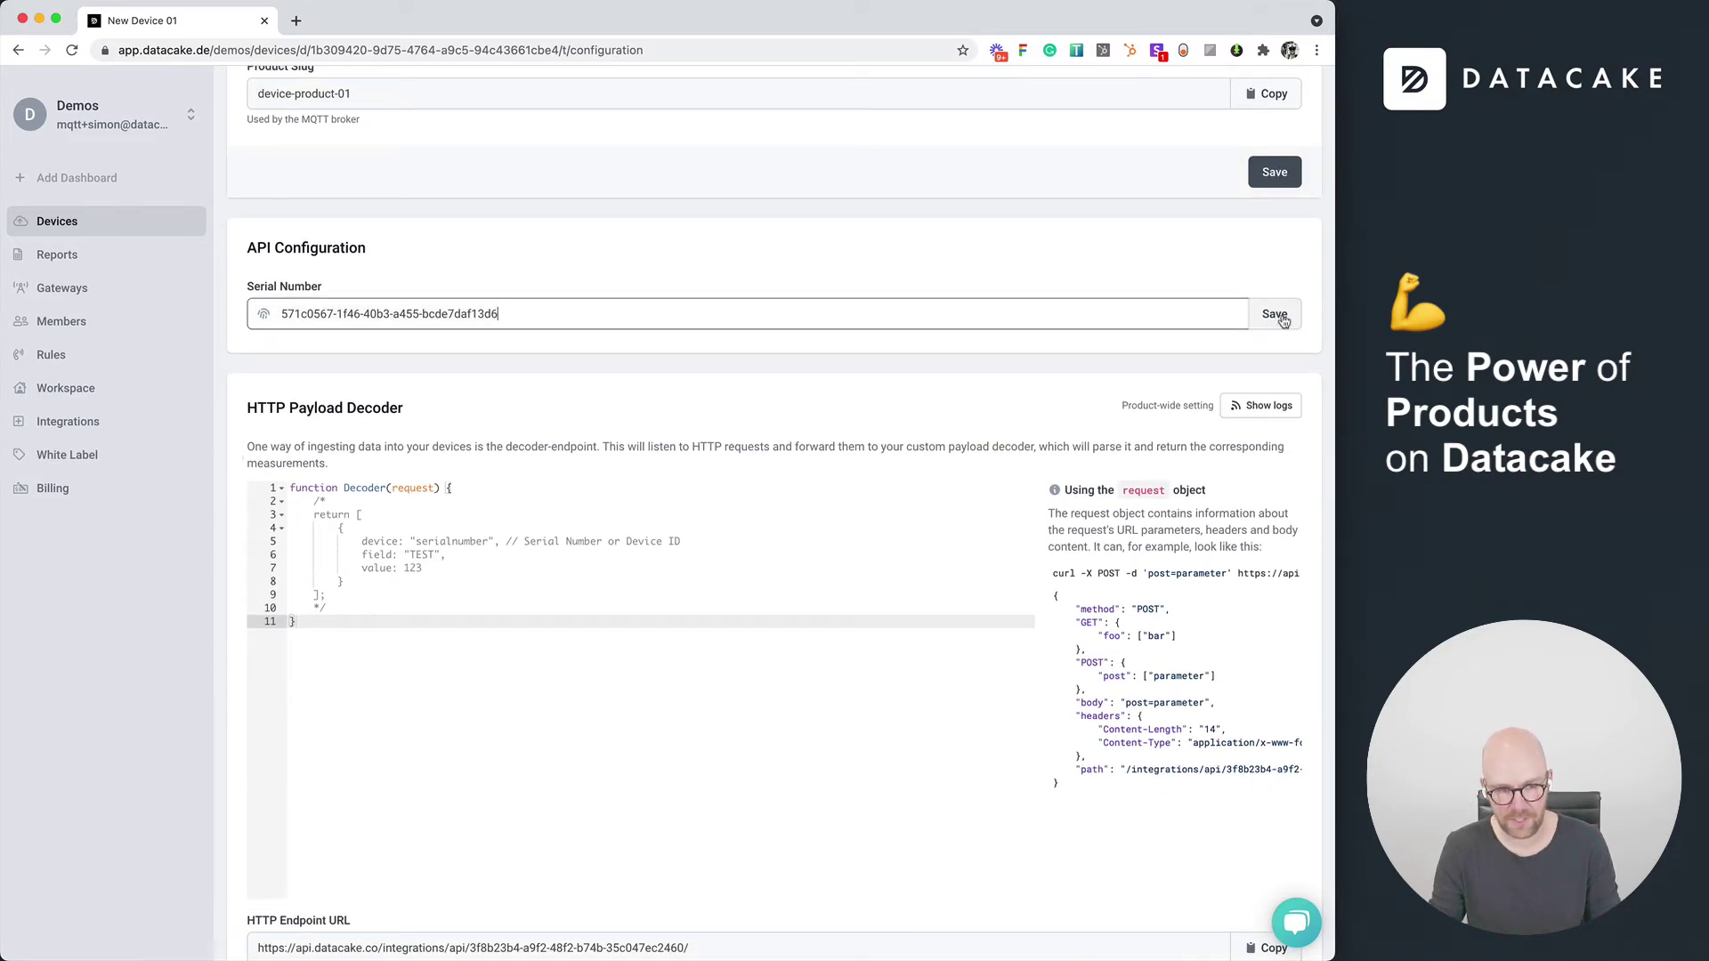
{"action": "triple_click", "coordinate": [678, 322]}
{"action": "type", "text": "device"}
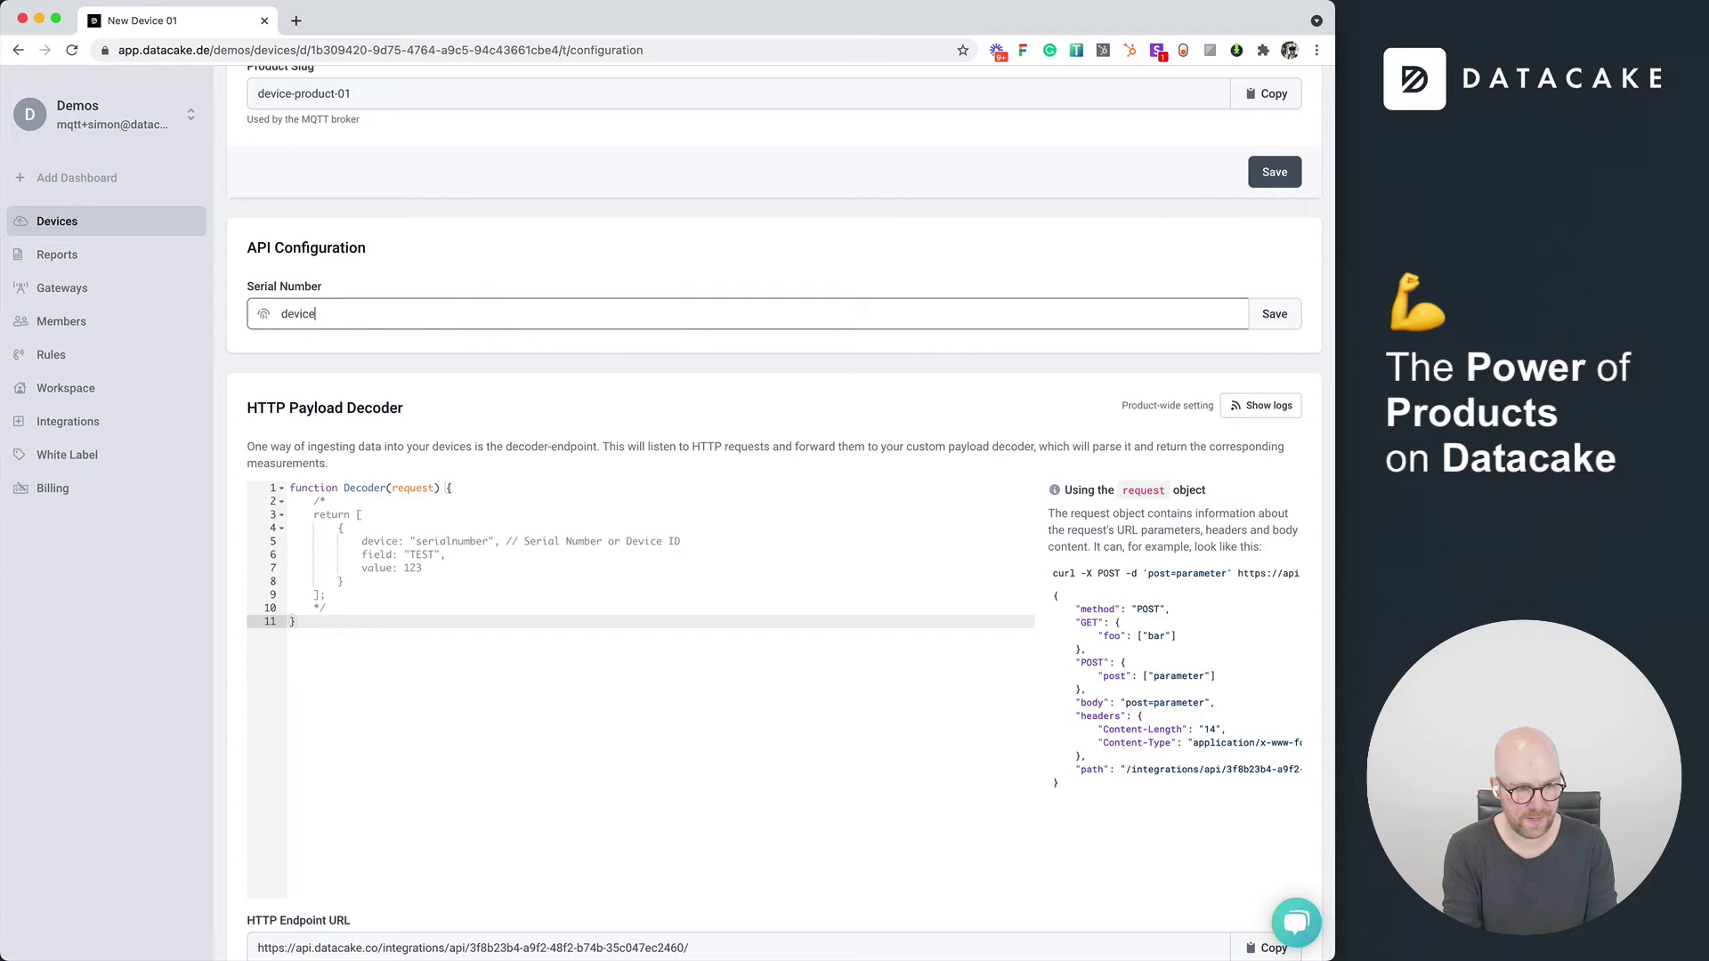
{"action": "type", "text": "001"}
{"action": "left_click", "coordinate": [1300, 313]}
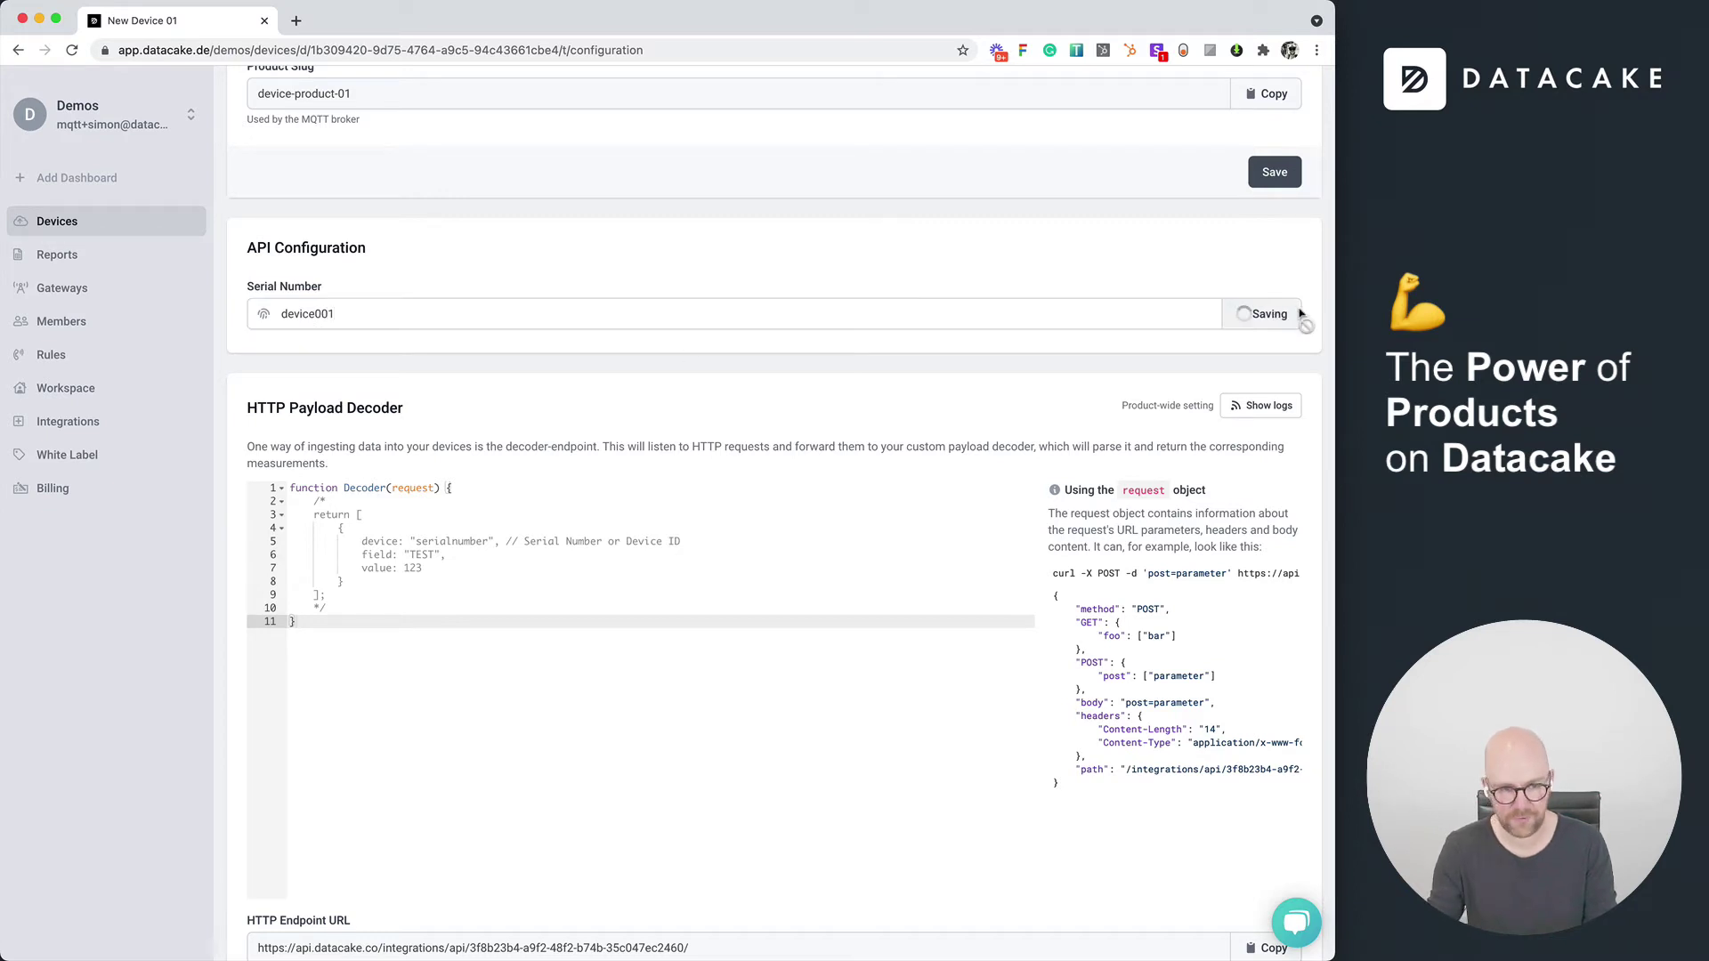
{"action": "left_click", "coordinate": [149, 234]}
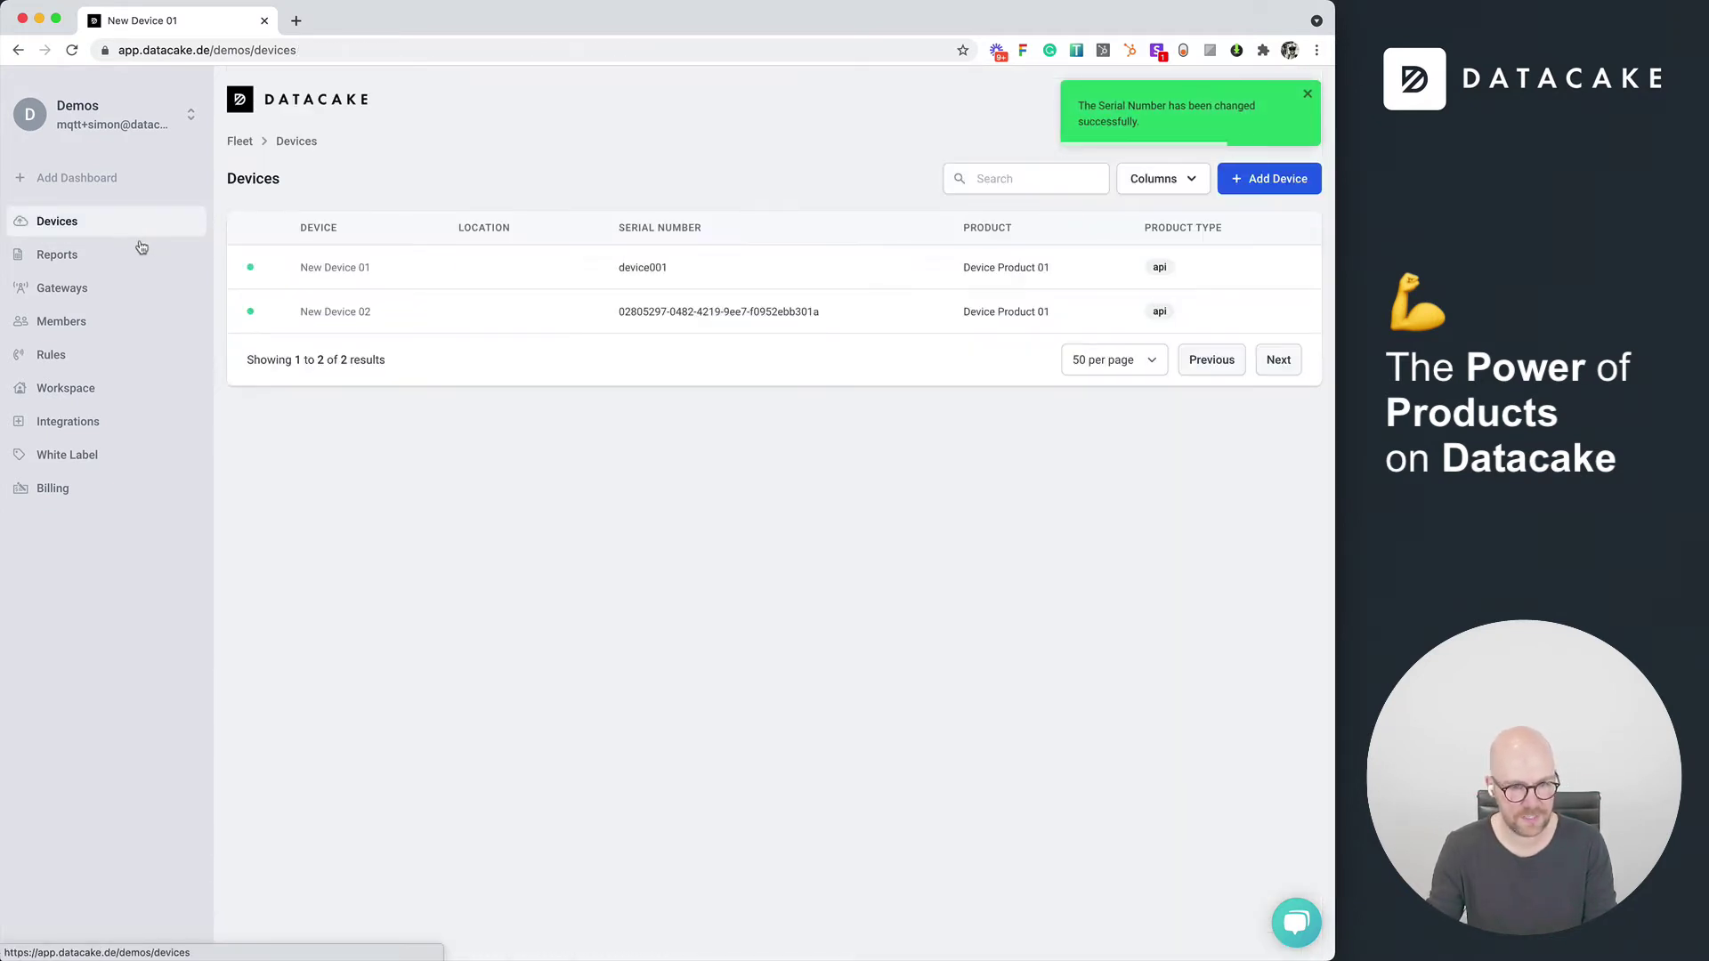
Step: Change New Device 02's serial number to device002 and confirm it
{"action": "left_click", "coordinate": [347, 319]}
{"action": "left_click", "coordinate": [592, 288]}
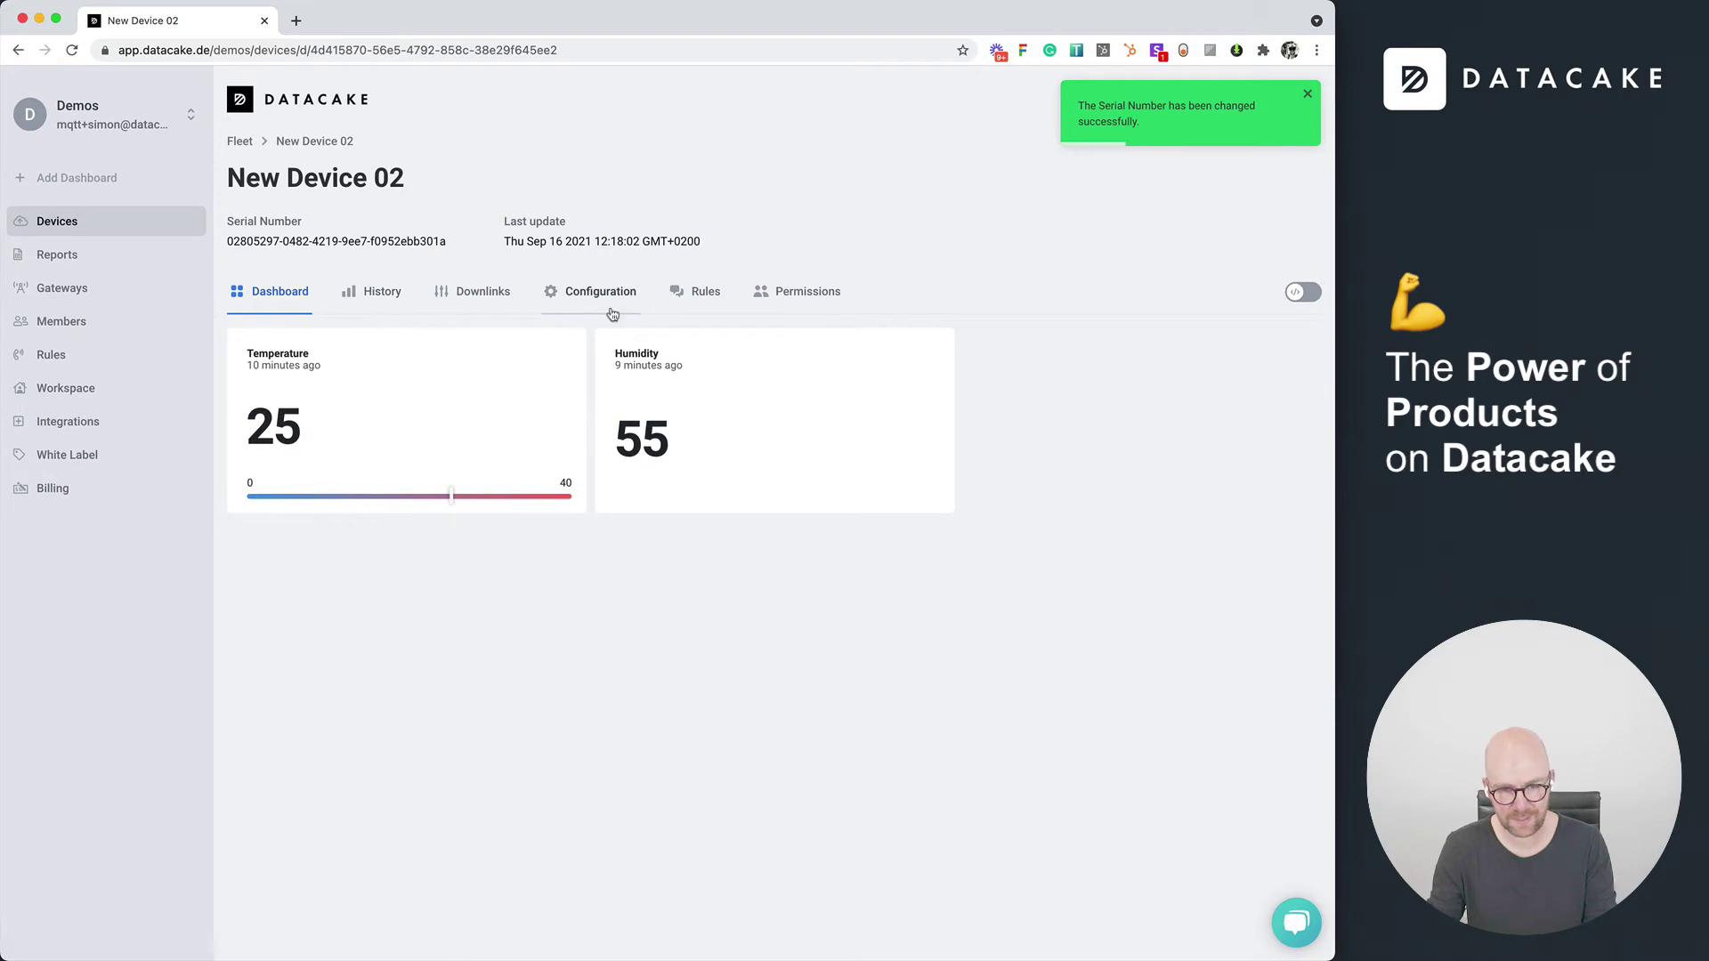
{"action": "scroll", "coordinate": [214, 561], "scroll_direction": "down", "scroll_amount": 12}
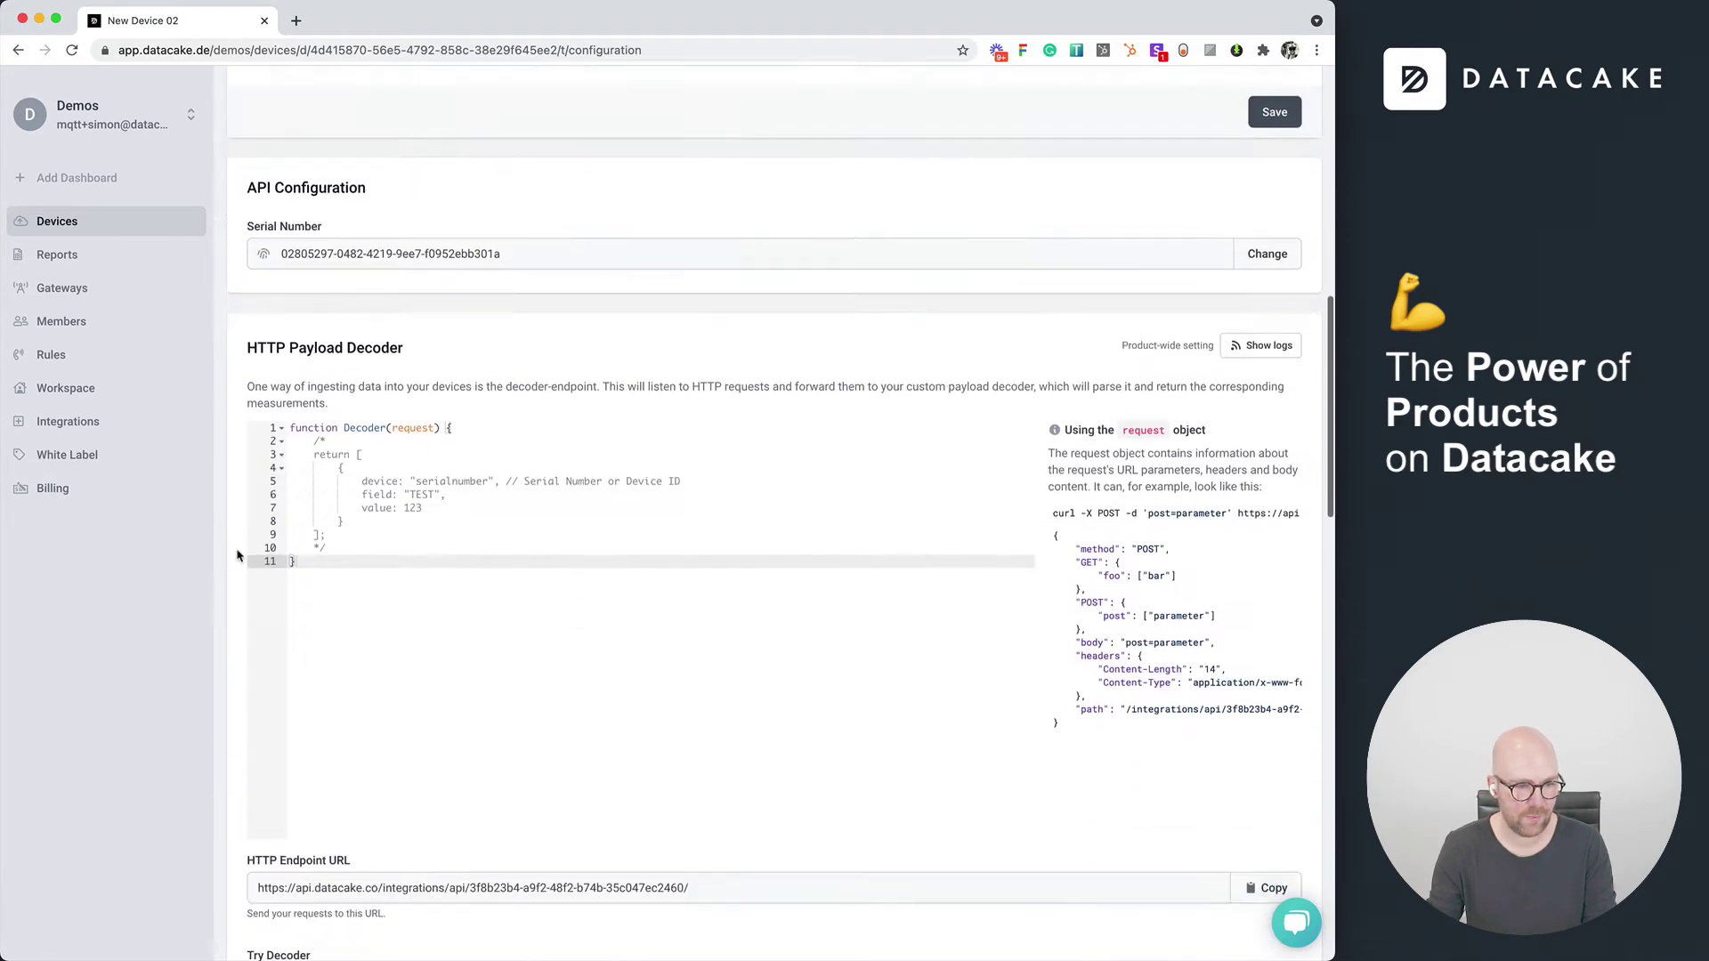
{"action": "scroll", "coordinate": [237, 556], "scroll_direction": "up", "scroll_amount": 5}
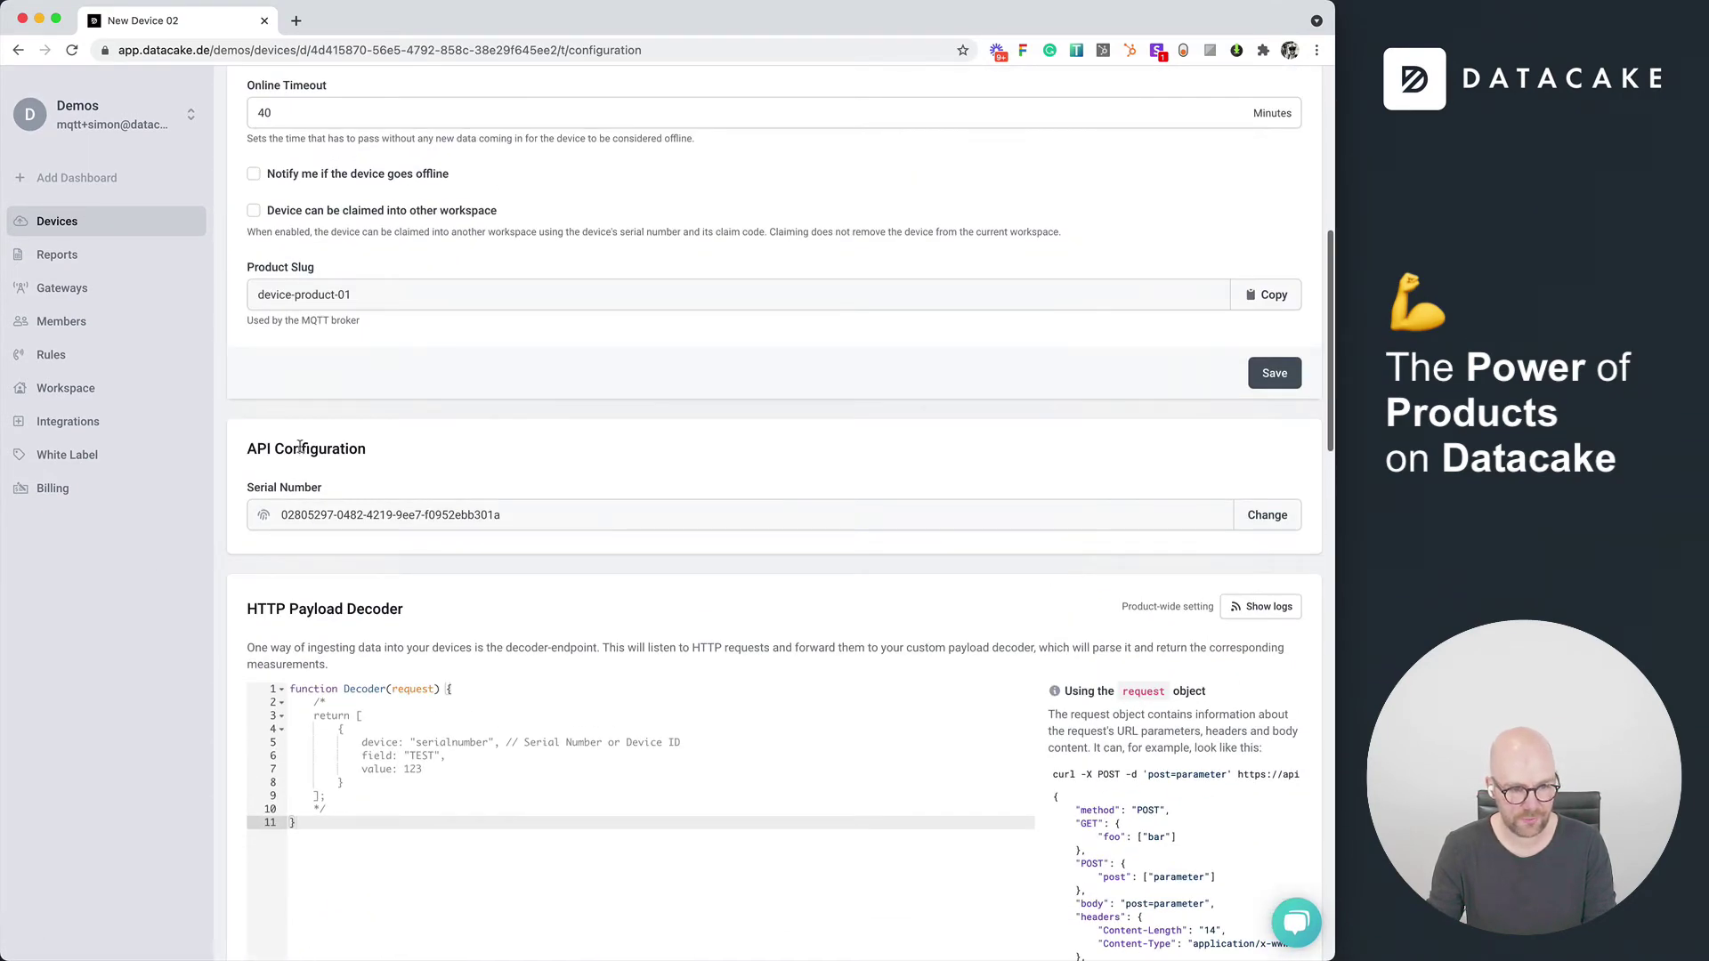
{"action": "left_click", "coordinate": [1265, 516]}
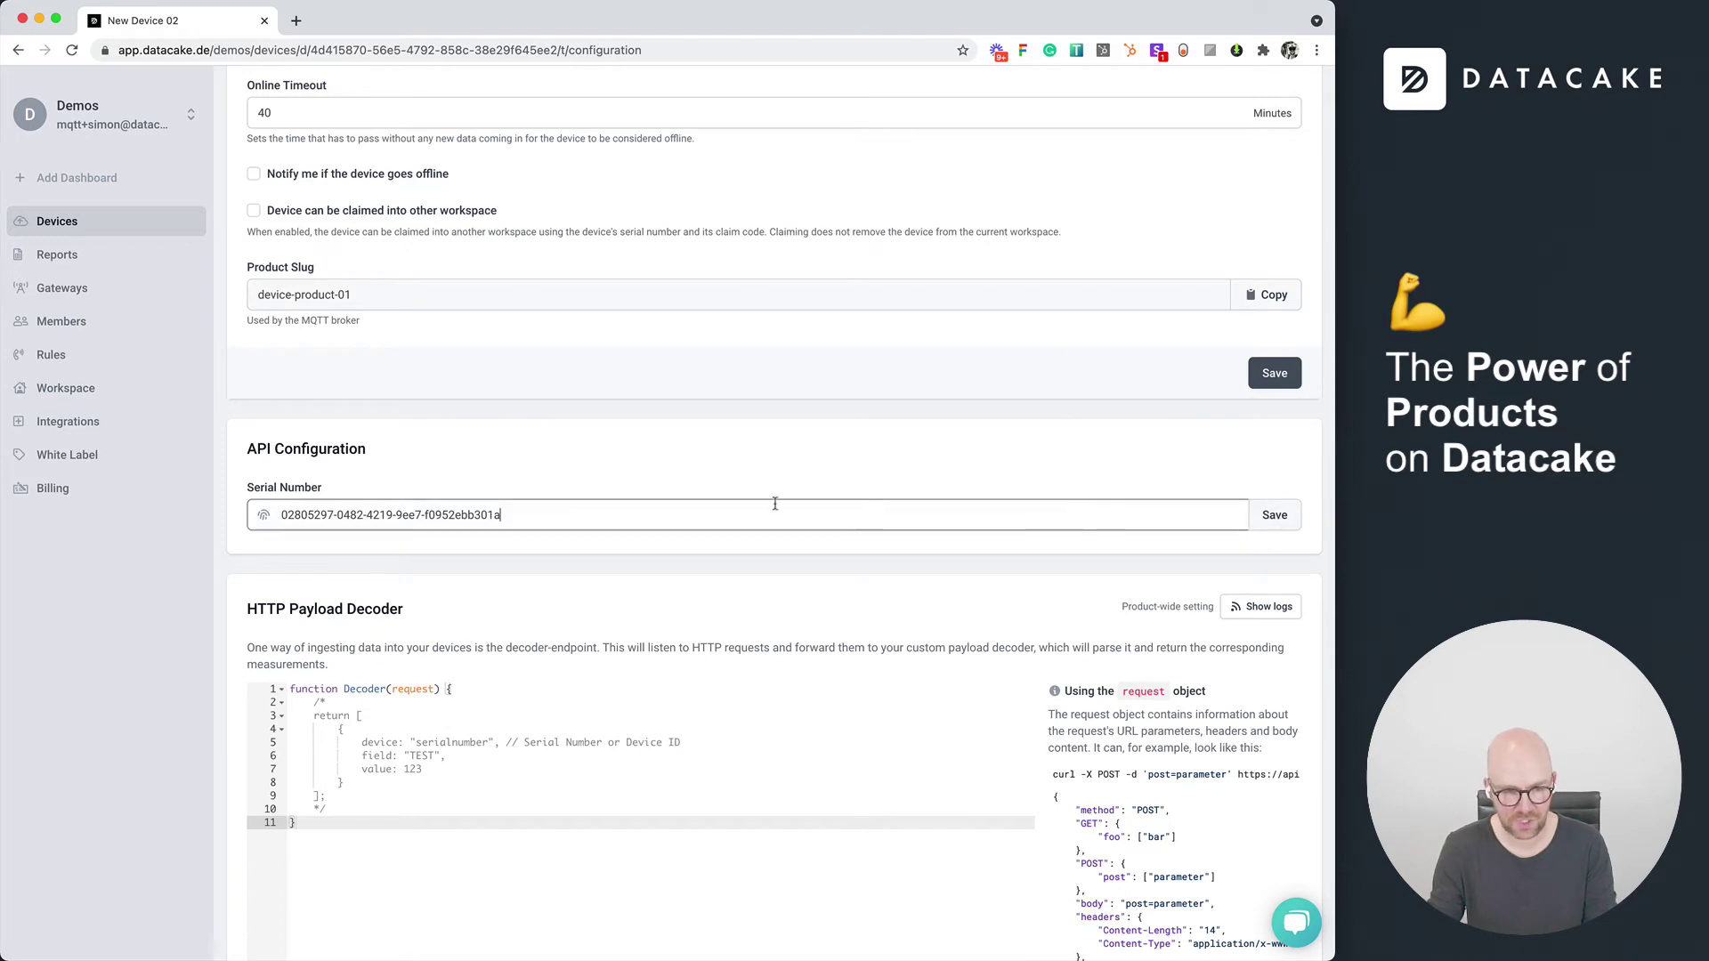
{"action": "triple_click", "coordinate": [702, 503]}
{"action": "type", "text": "device00"}
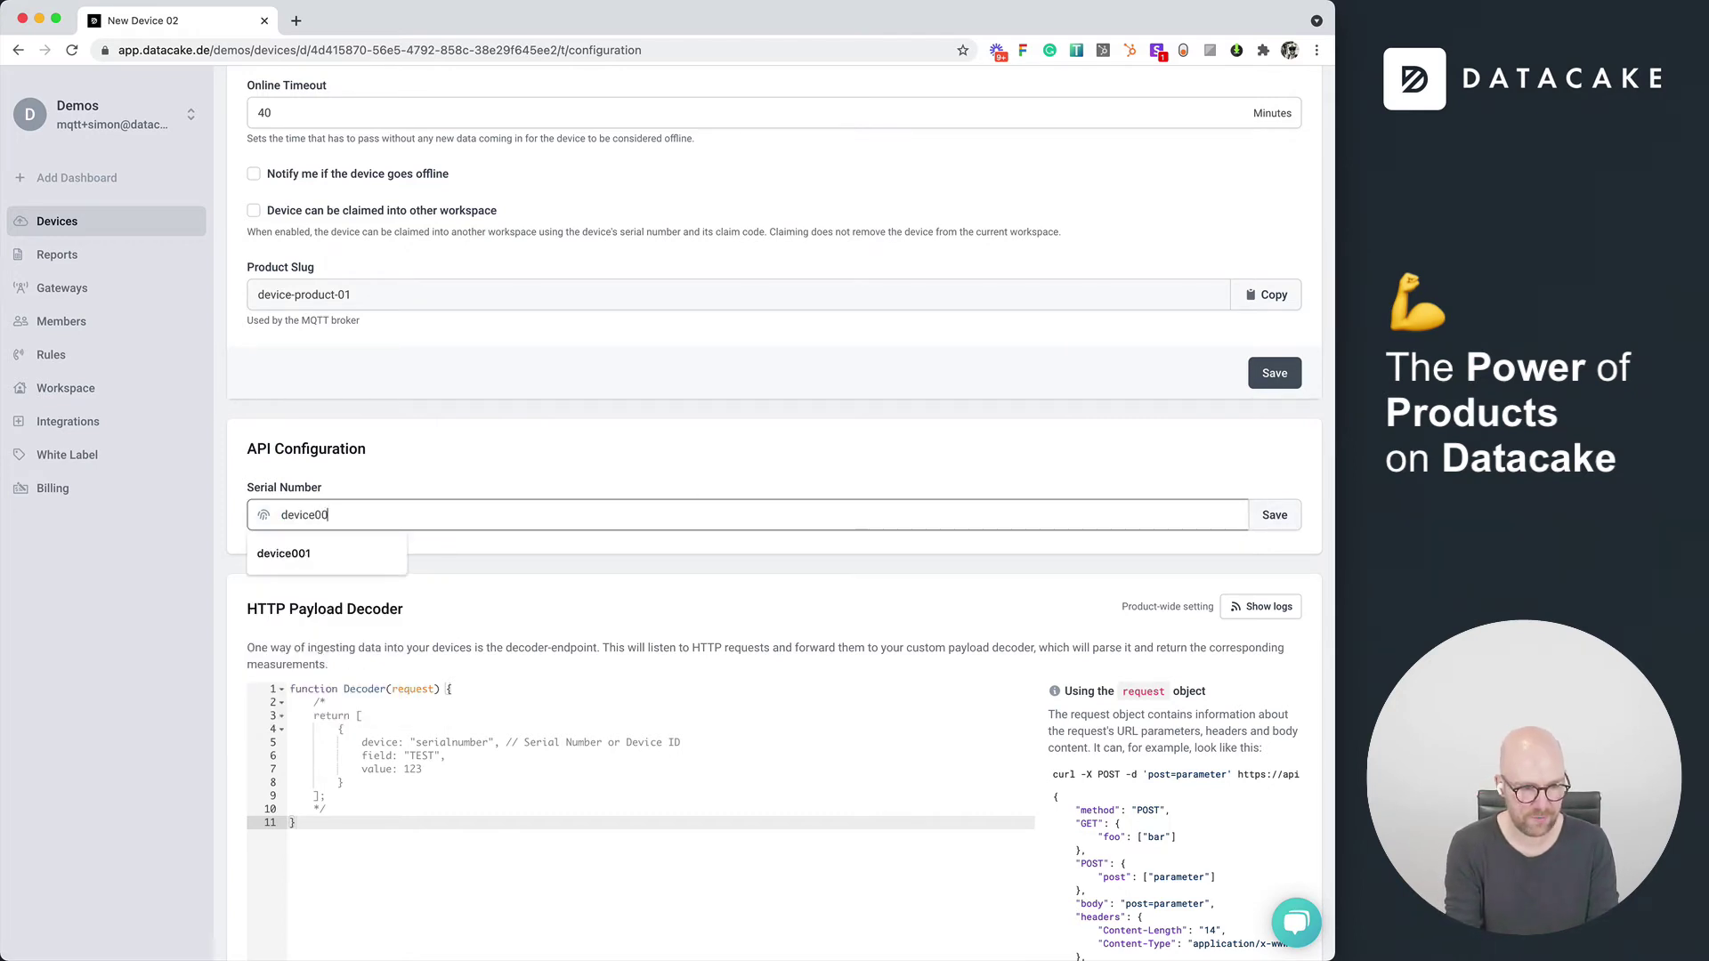
{"action": "type", "text": "2"}
{"action": "key", "text": "Return"}
{"action": "left_click", "coordinate": [105, 234]}
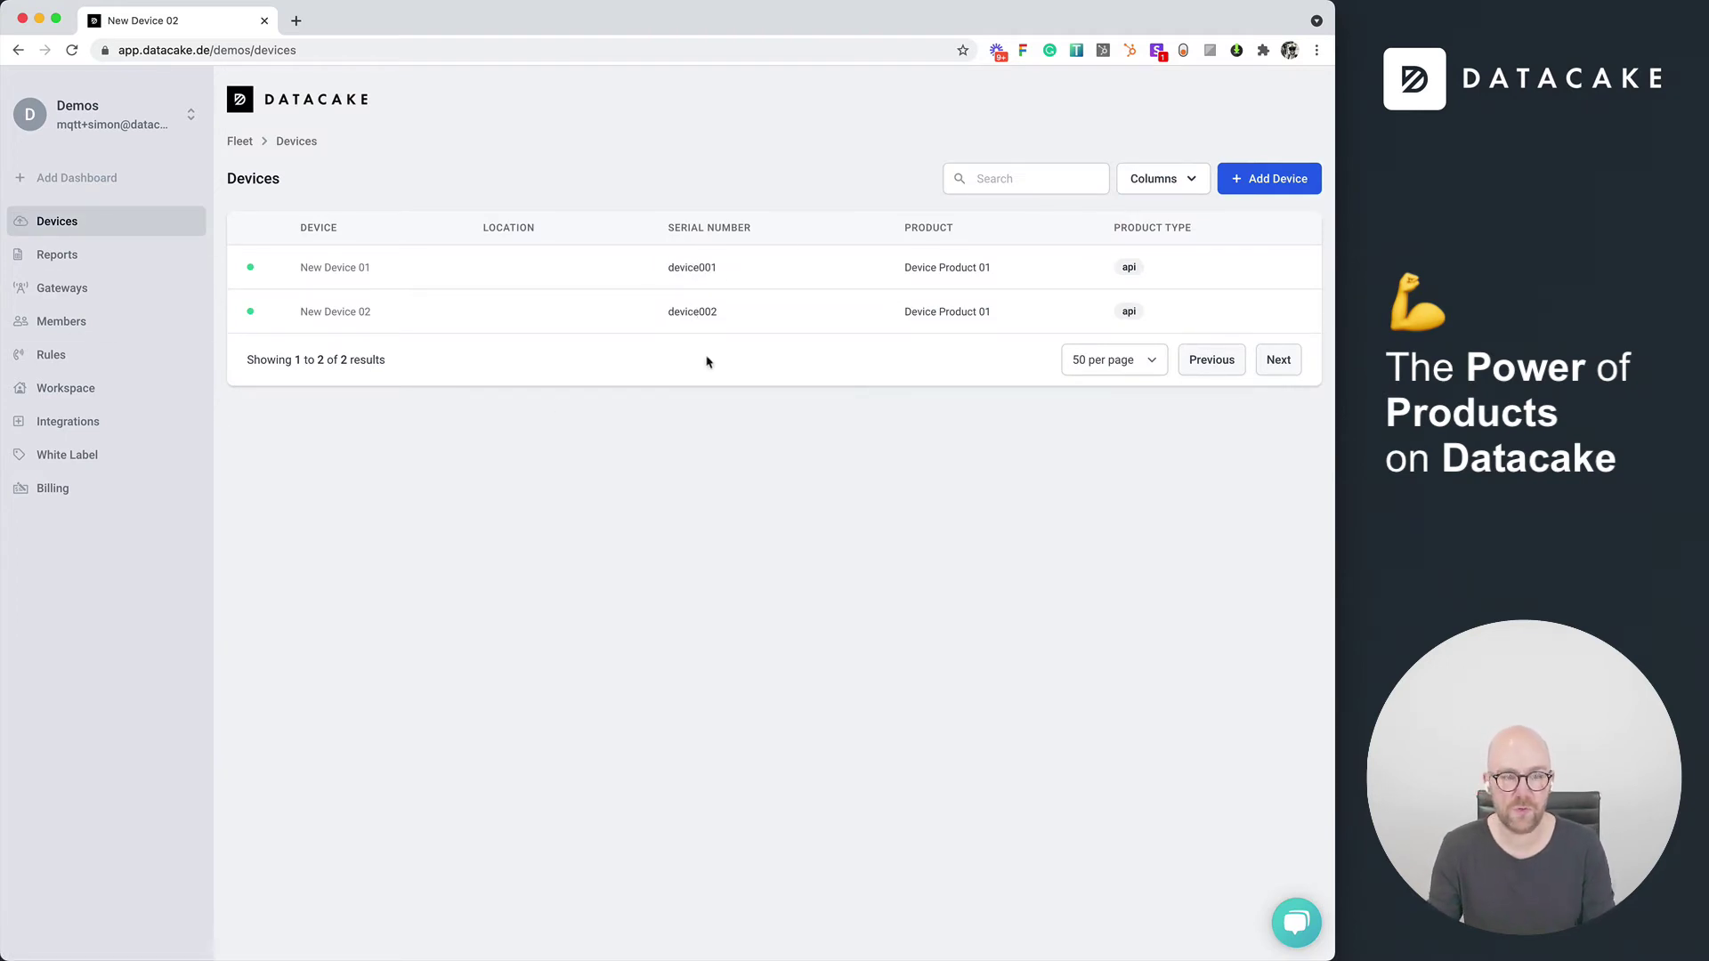
Step: Open New Device 01's configuration and go to the MQTT Configuration section
{"action": "left_click", "coordinate": [355, 276]}
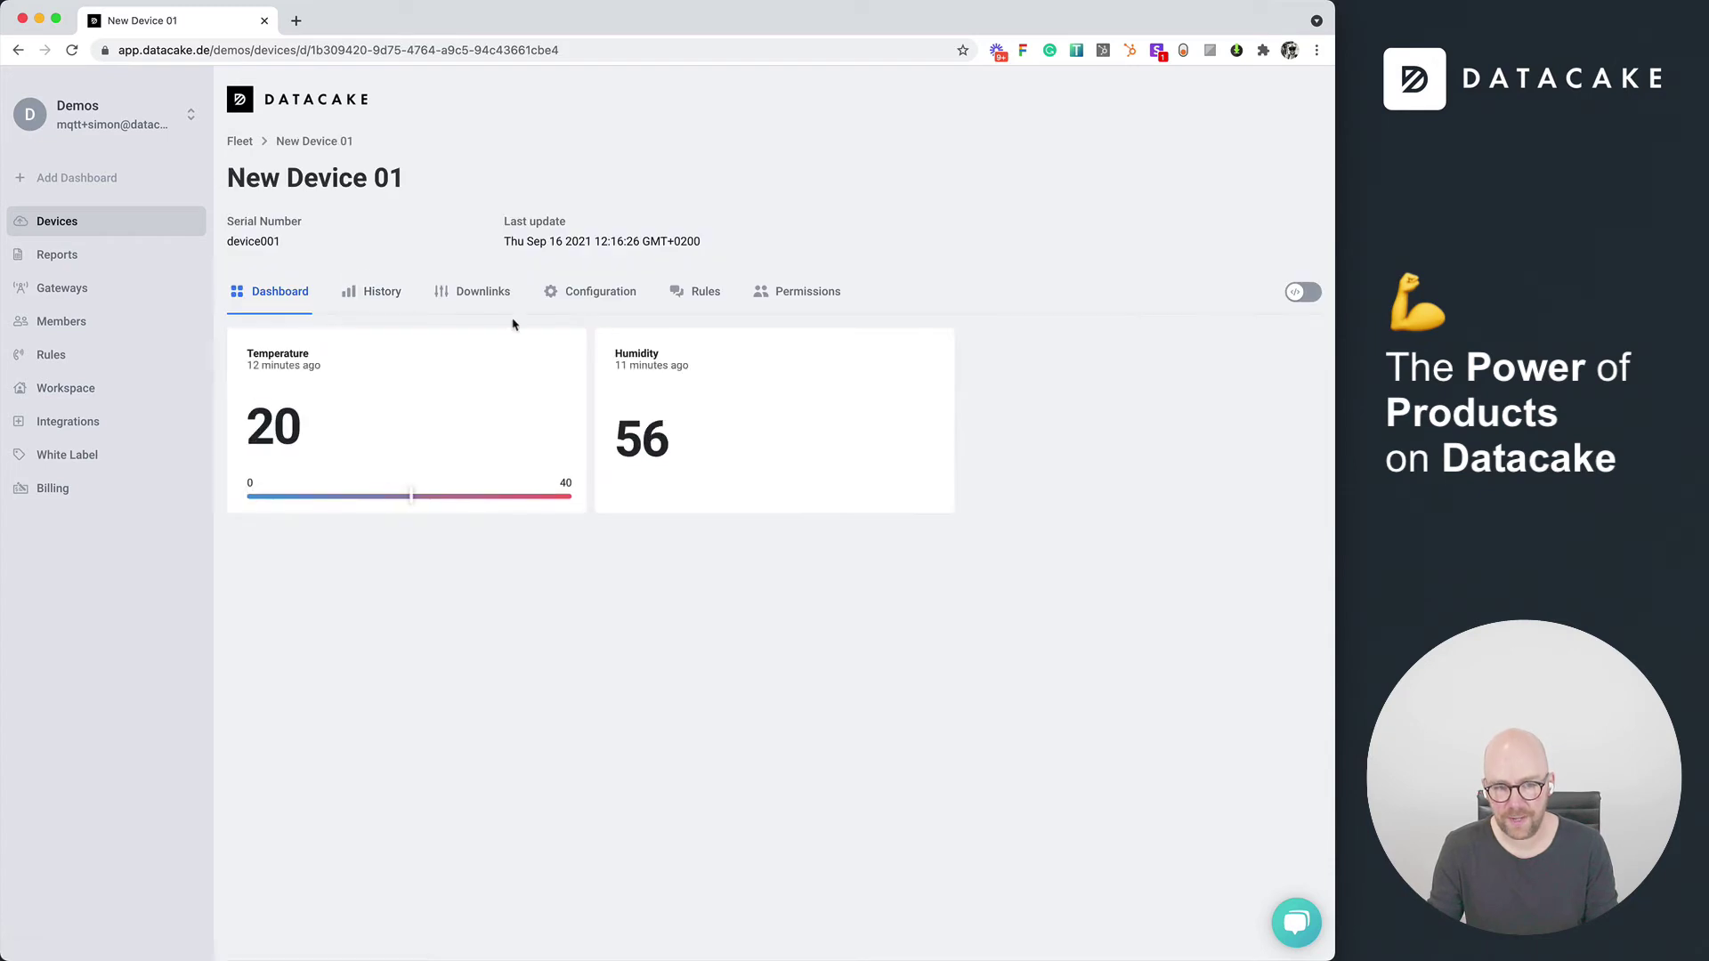
{"action": "left_click", "coordinate": [583, 293]}
{"action": "scroll", "coordinate": [227, 461], "scroll_direction": "down", "scroll_amount": 5}
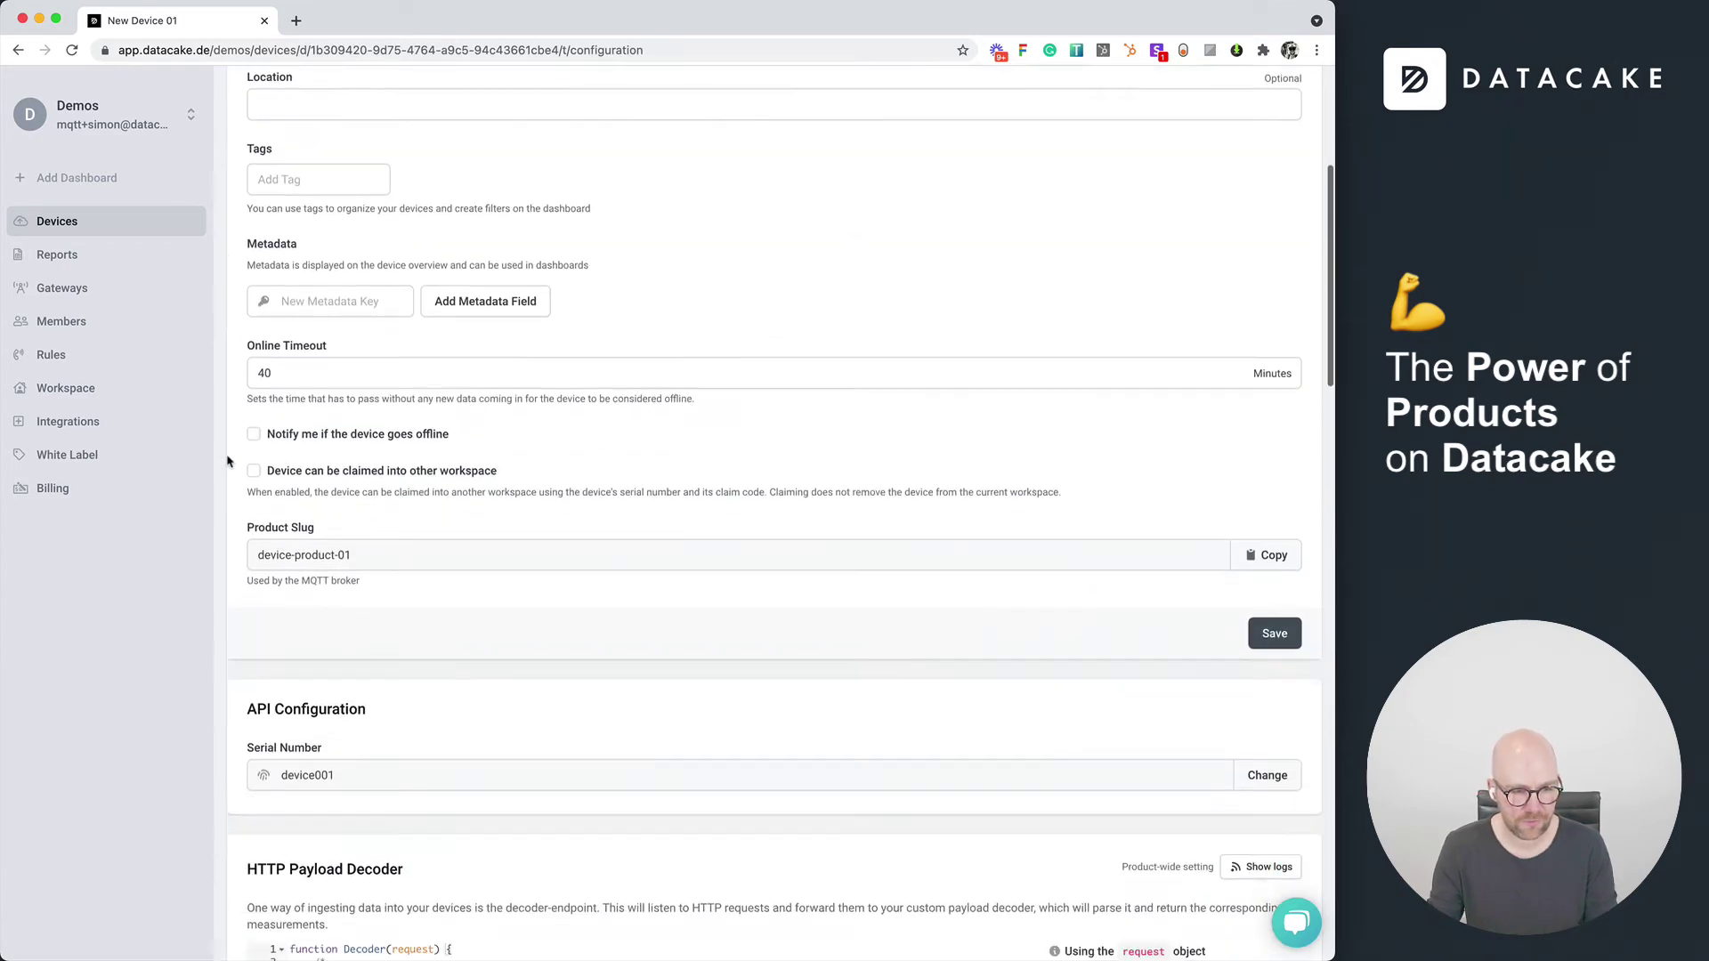
{"action": "scroll", "coordinate": [227, 461], "scroll_direction": "down", "scroll_amount": 15}
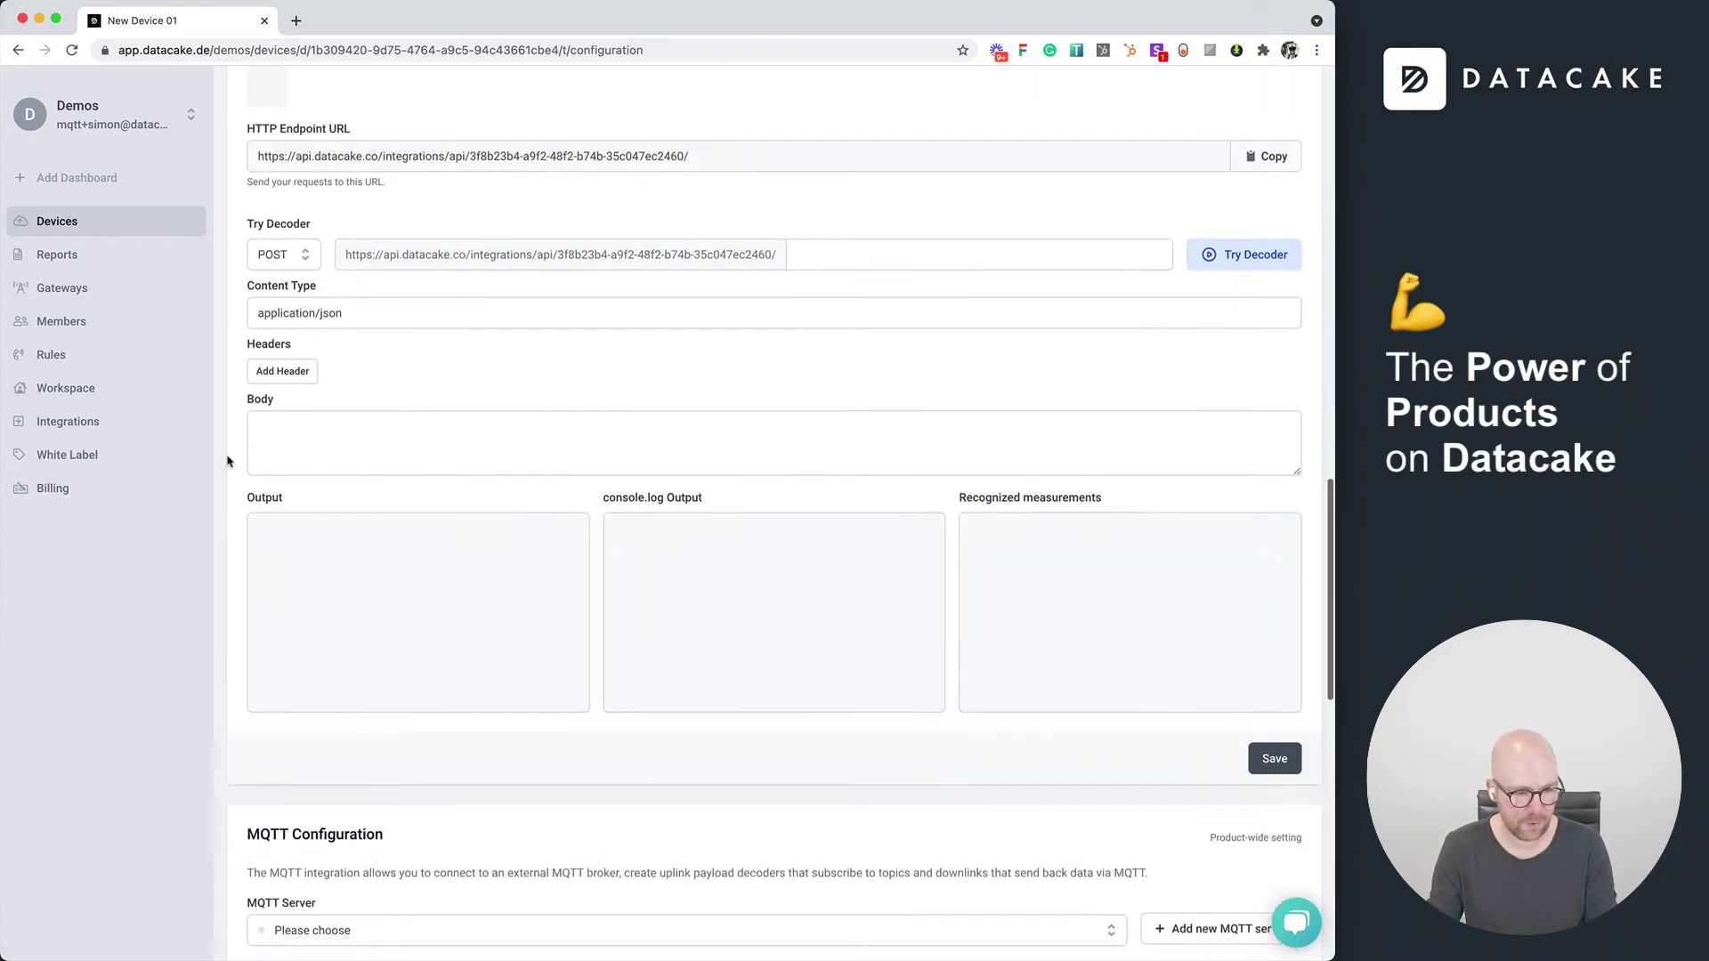
{"action": "scroll", "coordinate": [227, 461], "scroll_direction": "down", "scroll_amount": 4}
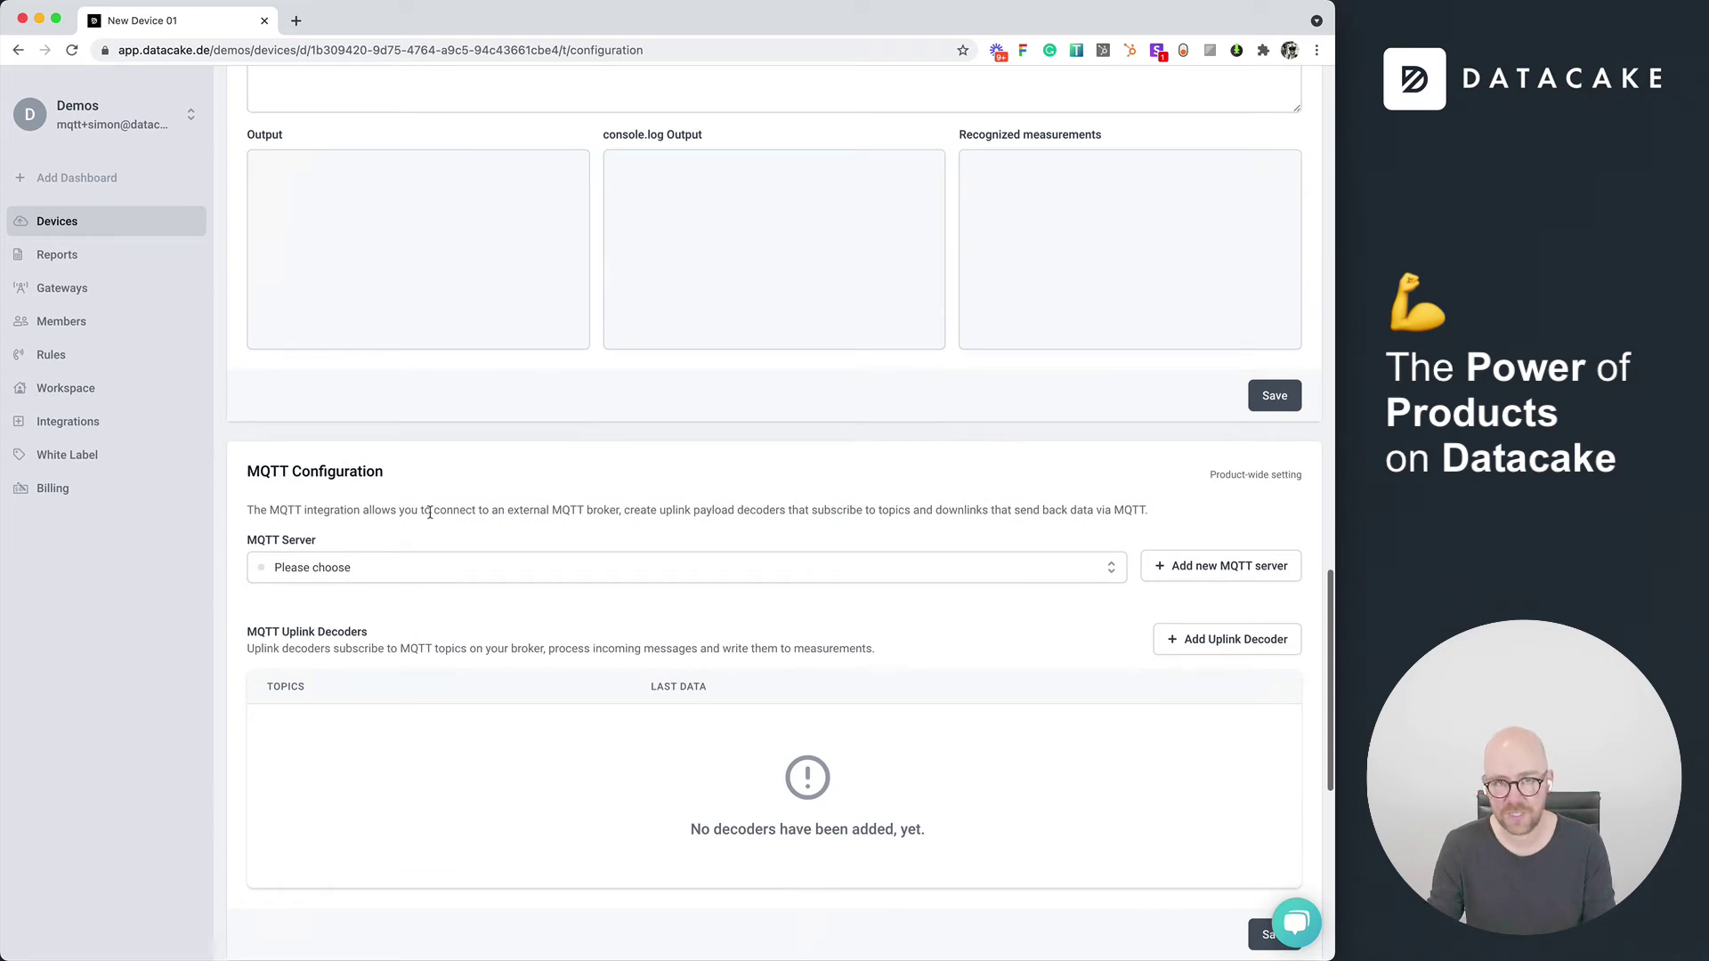
{"action": "scroll", "coordinate": [430, 513], "scroll_direction": "down", "scroll_amount": 1}
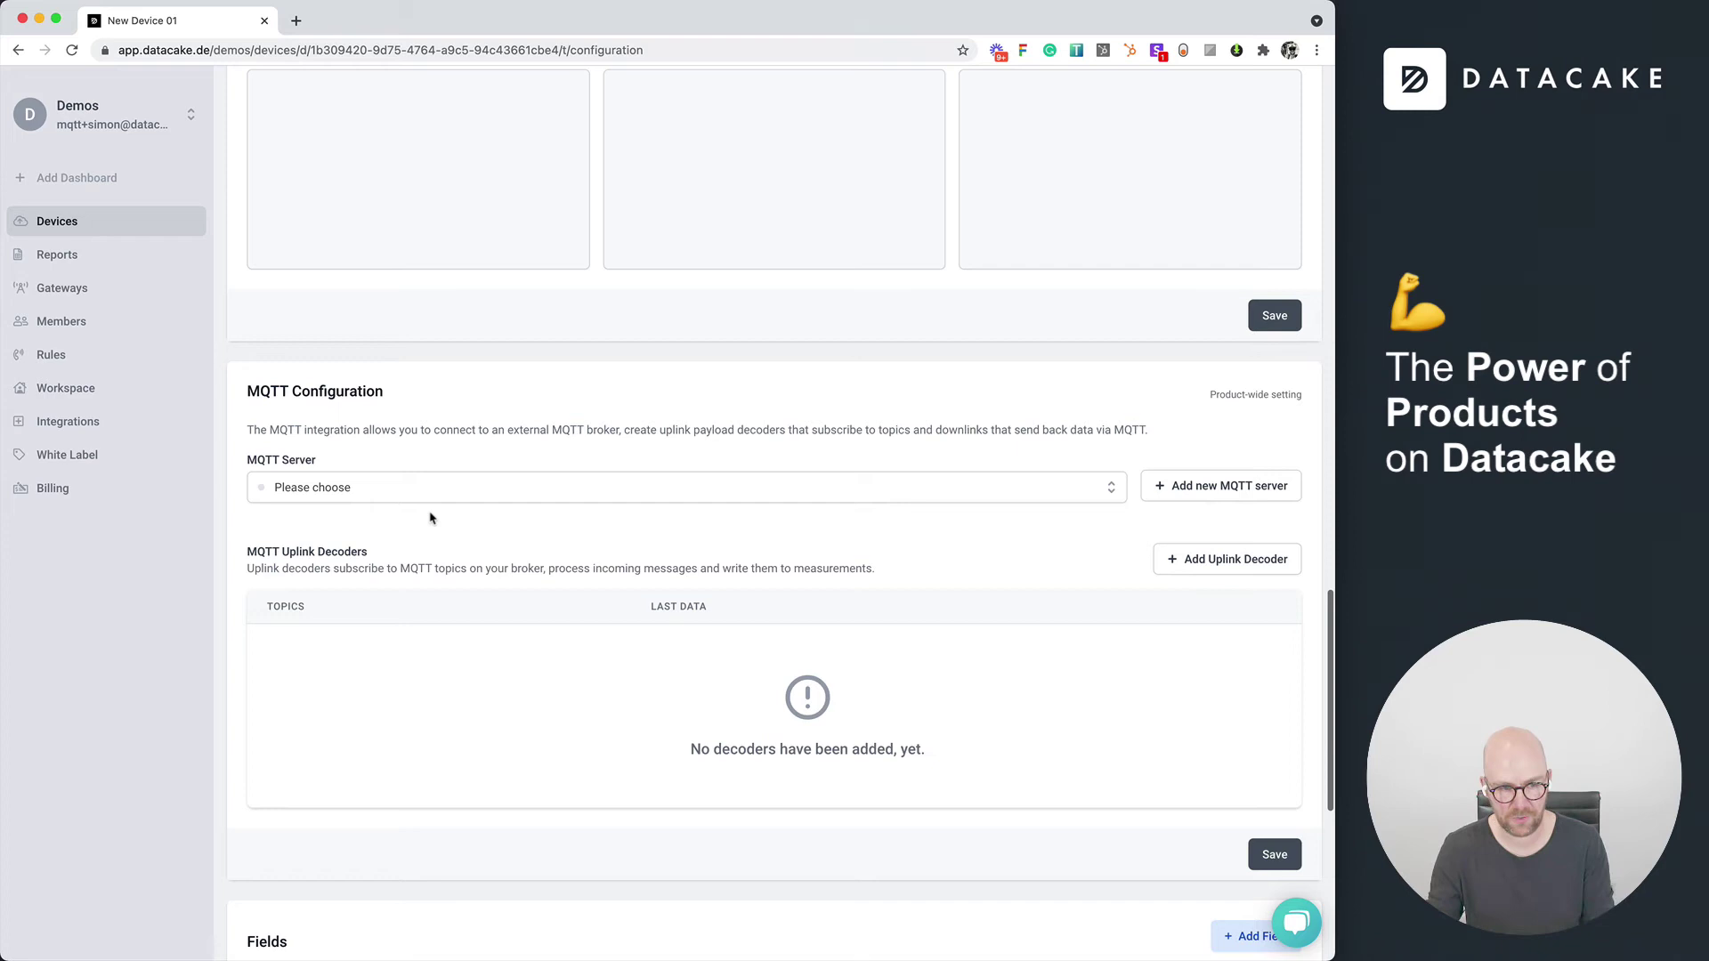
Step: Add broker.hivemq.com as the MQTT server after a successful connection test, then save
{"action": "left_click", "coordinate": [1231, 485]}
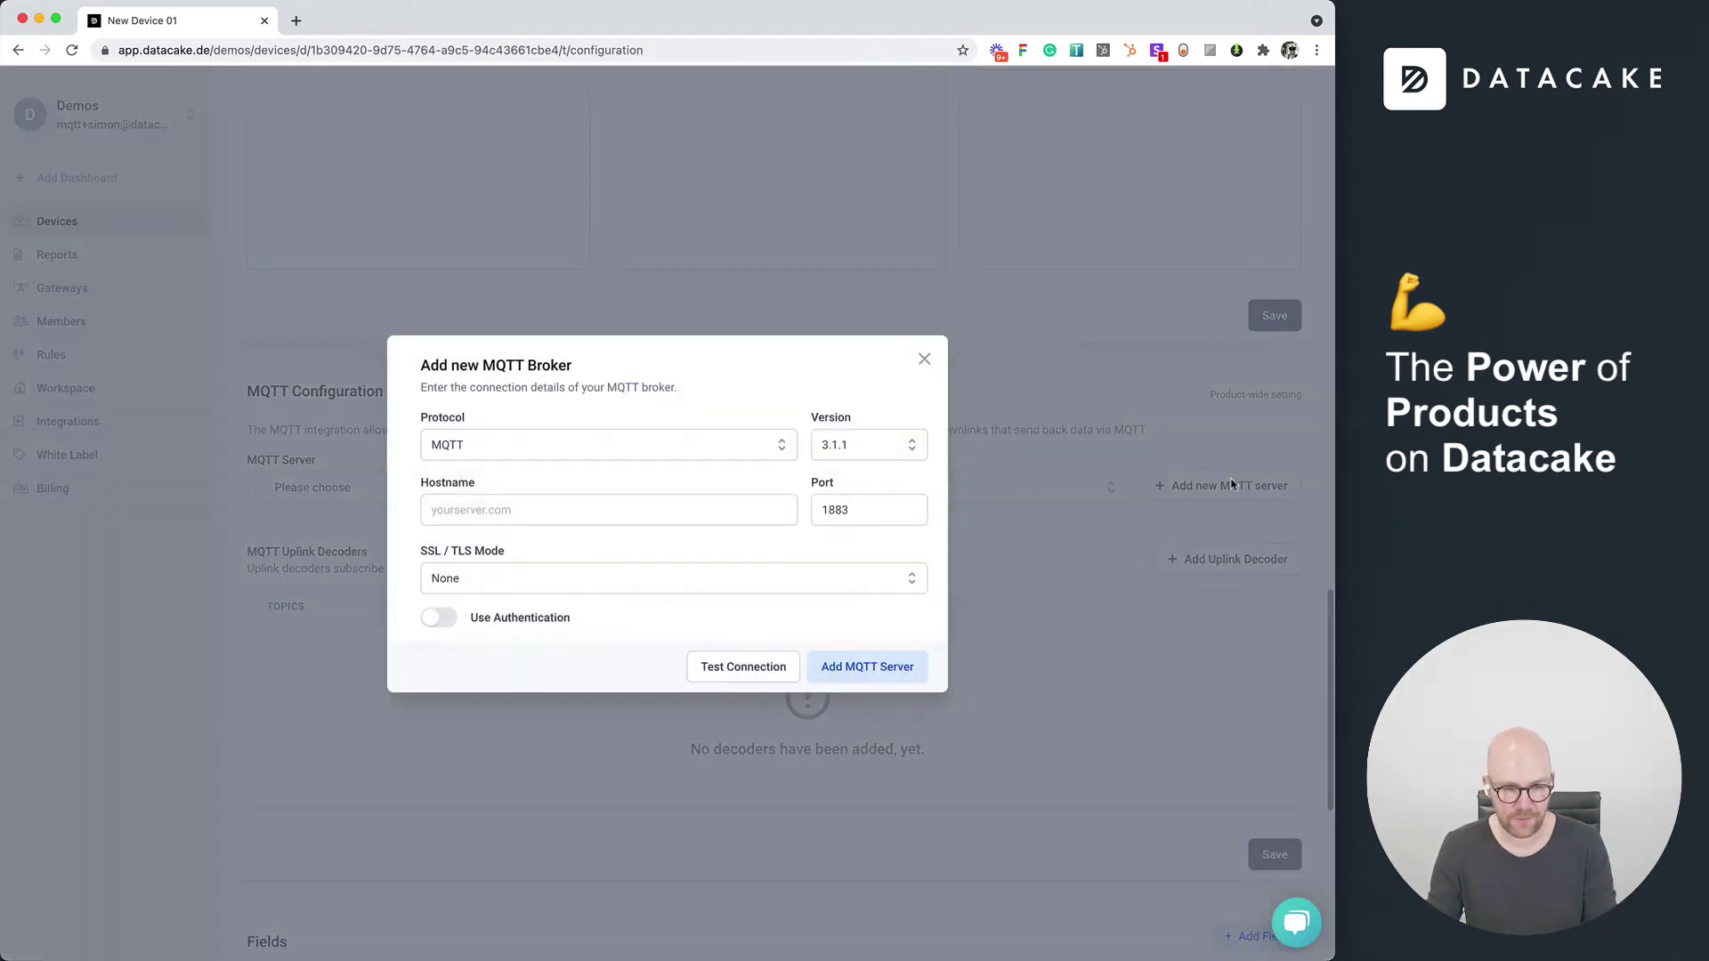
{"action": "left_click", "coordinate": [550, 508]}
{"action": "type", "text": "broker.hivemq.com"}
{"action": "left_click", "coordinate": [530, 548]}
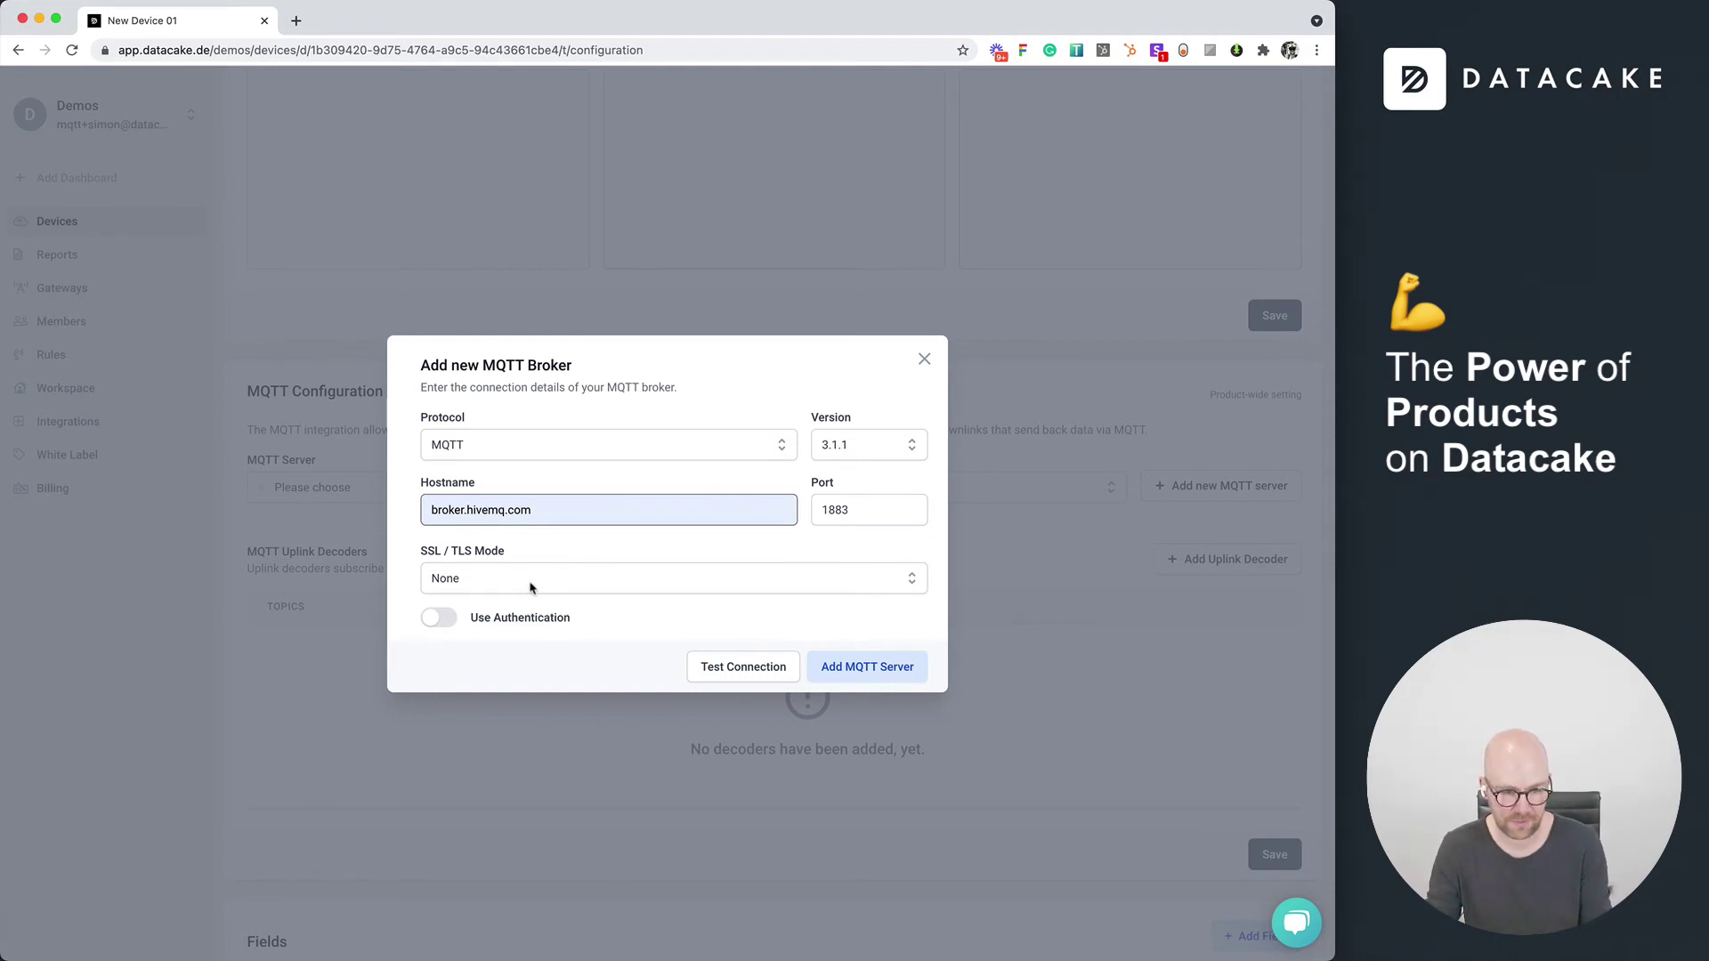
{"action": "left_click", "coordinate": [742, 669]}
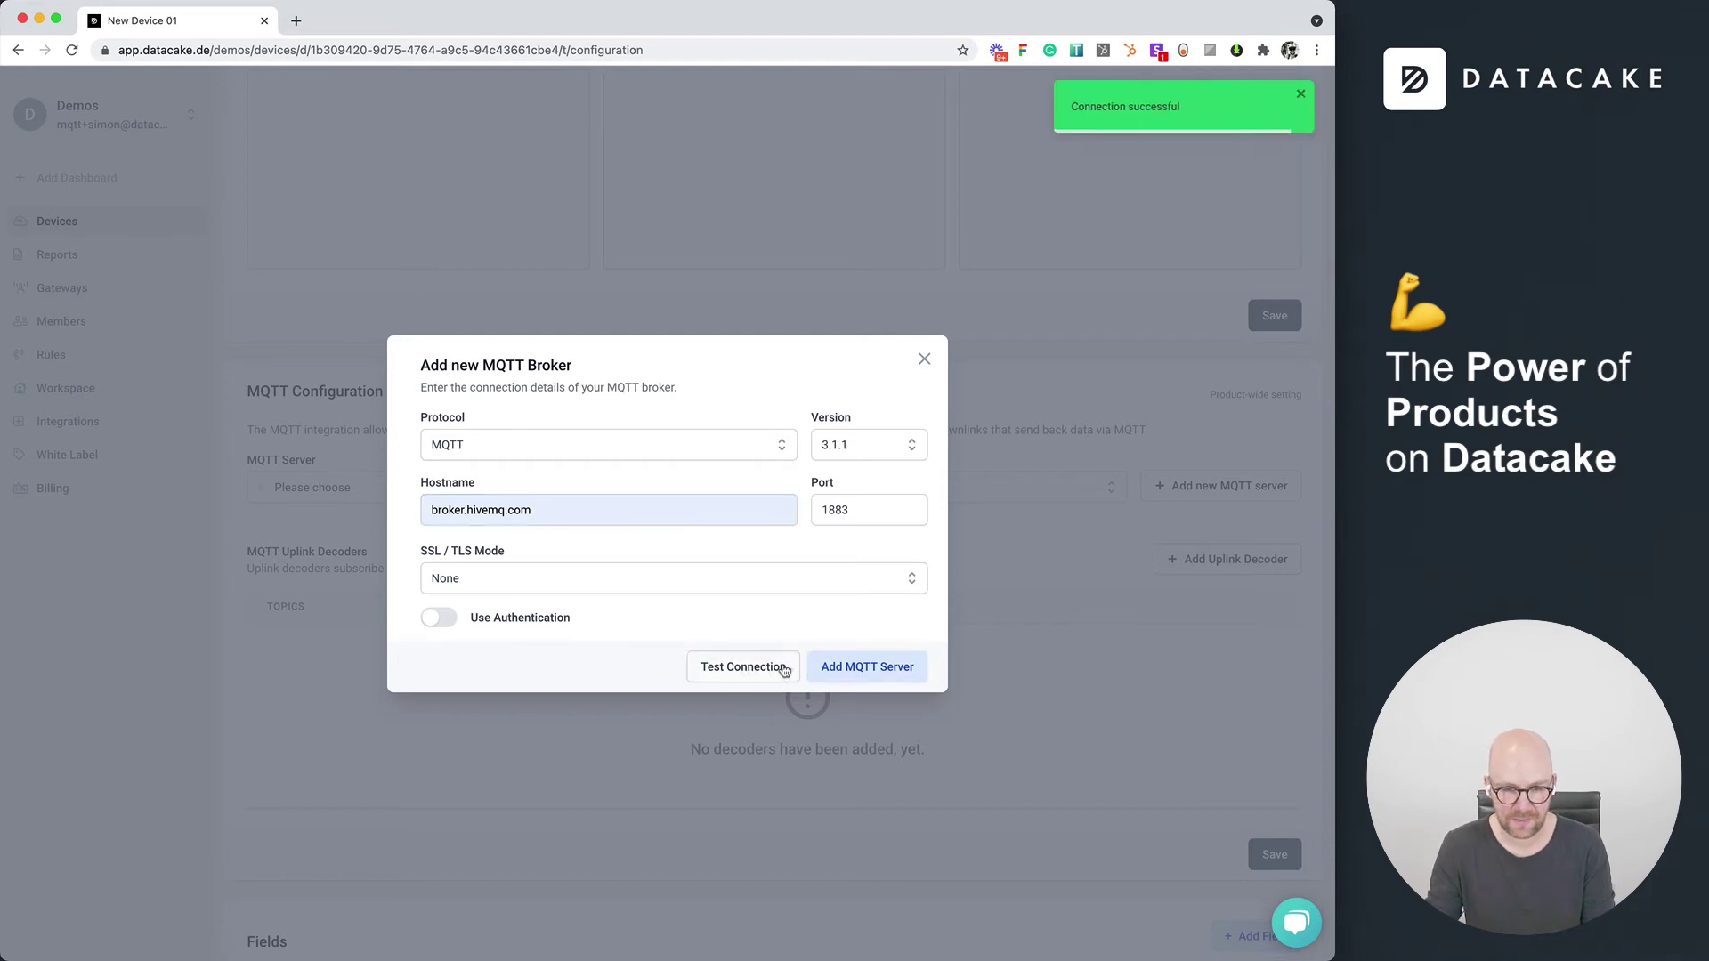
{"action": "left_click", "coordinate": [876, 671]}
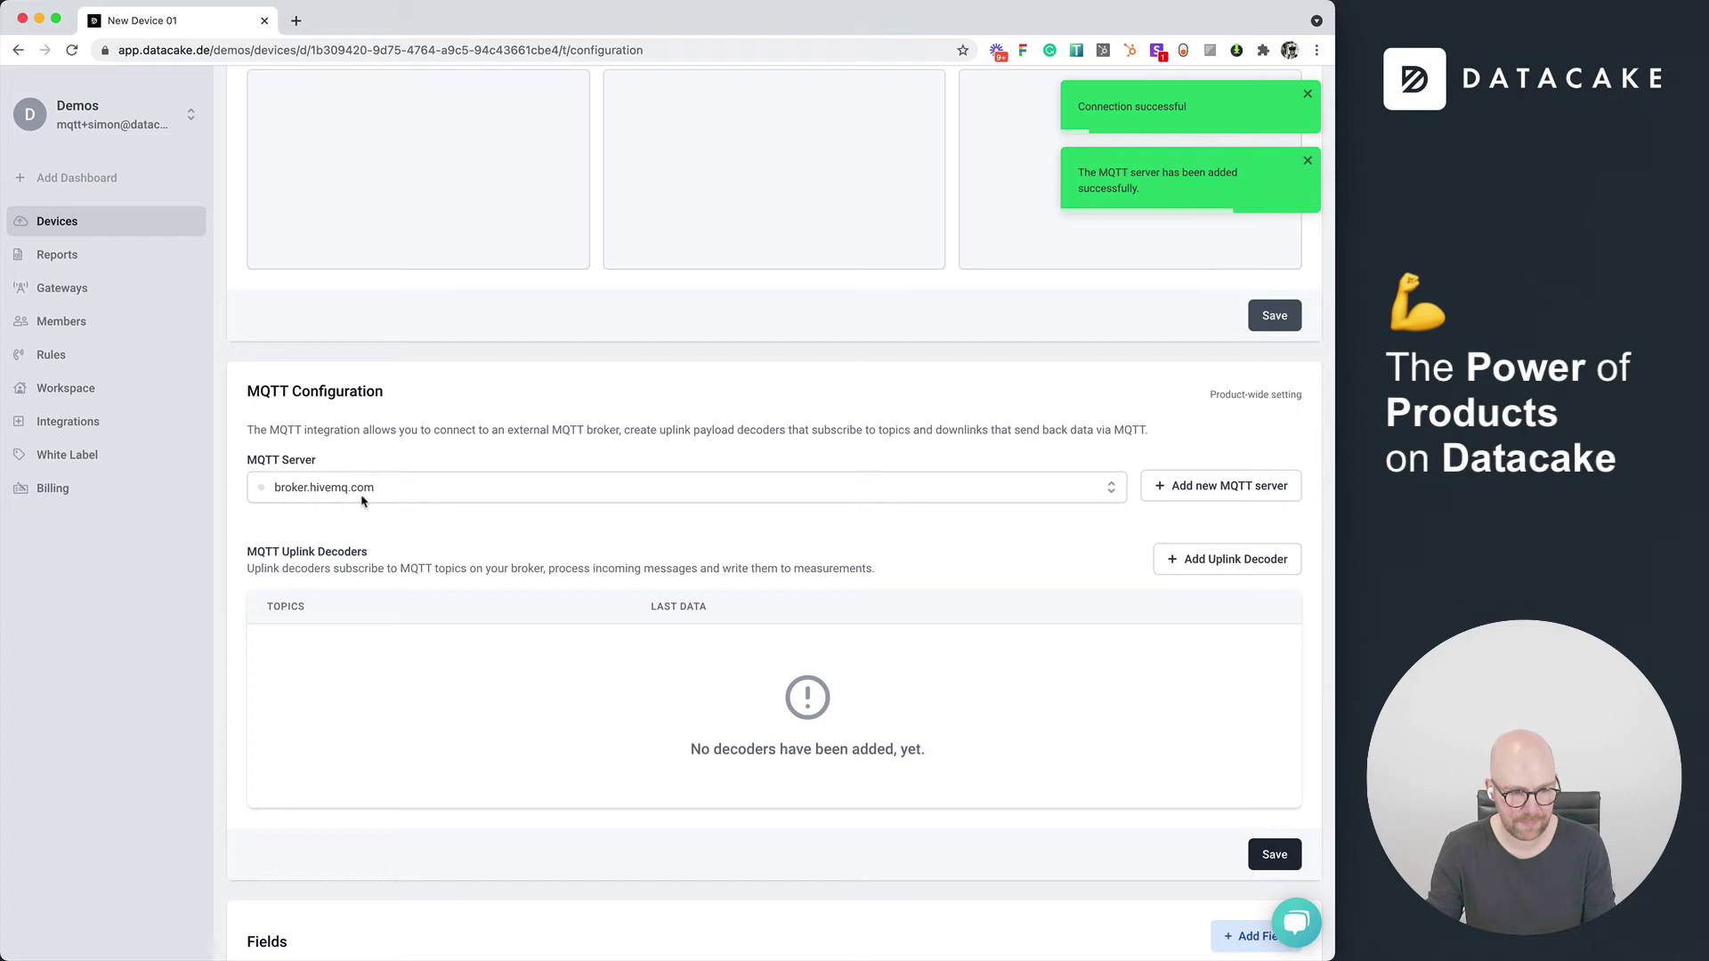
{"action": "left_click", "coordinate": [1278, 858]}
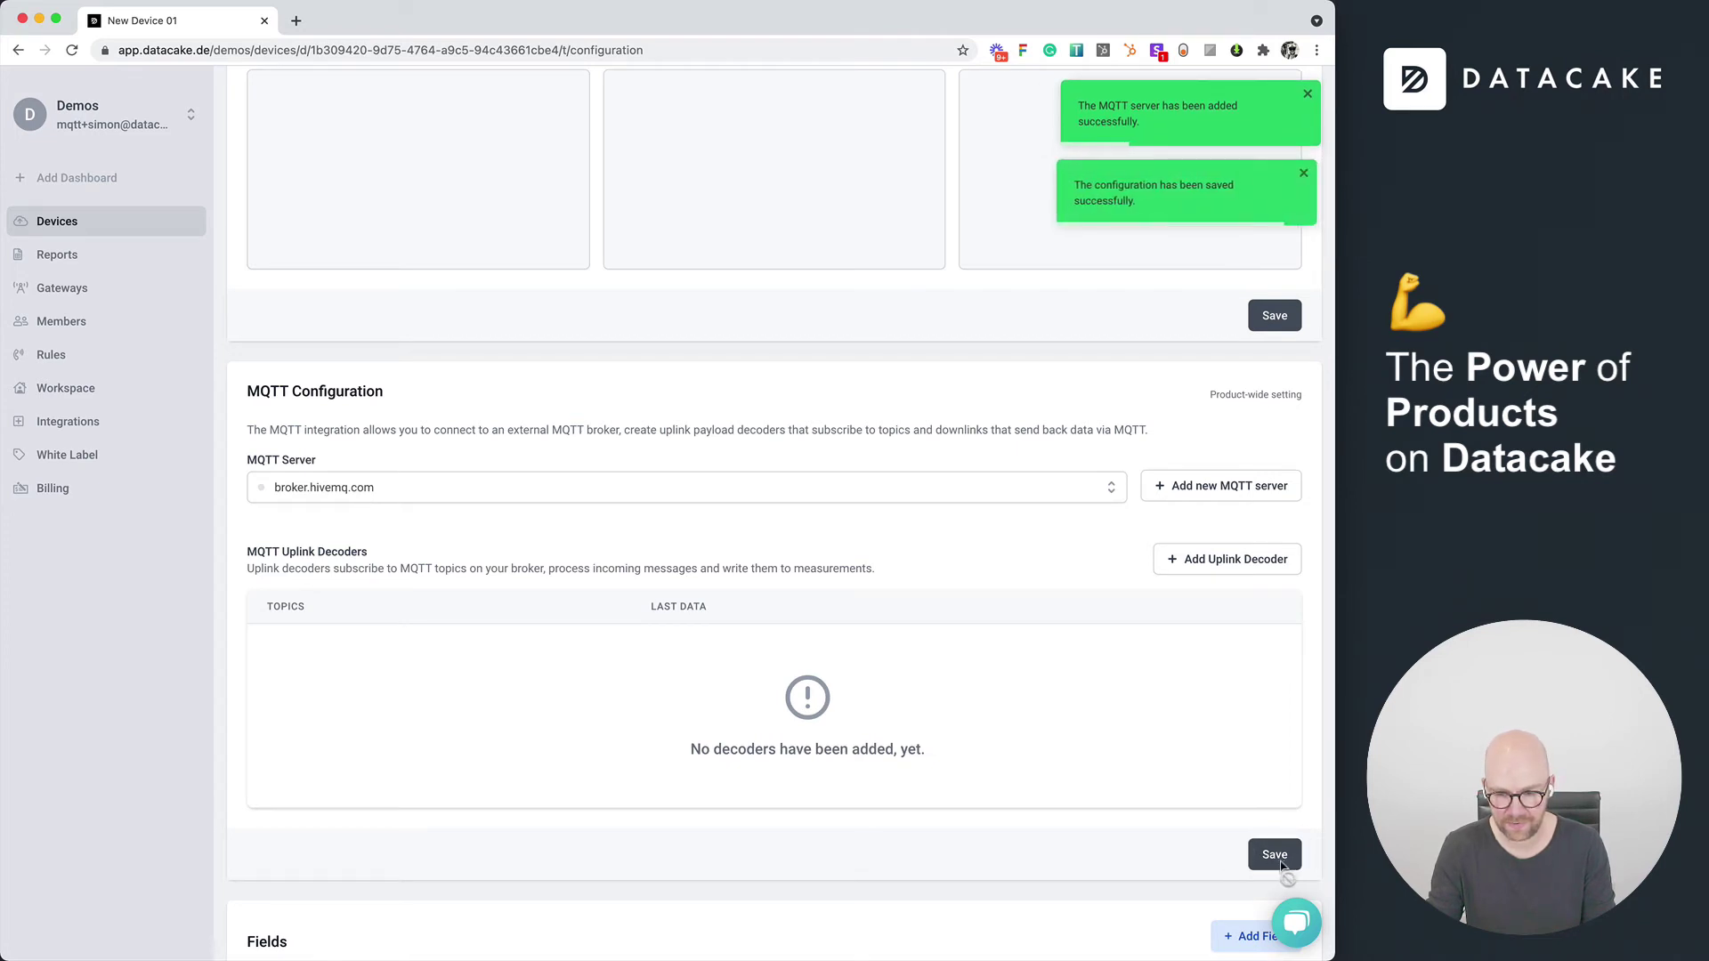
Step: Create a new uplink decoder with dtck/+/data as its subscribe topic
{"action": "scroll", "coordinate": [448, 385], "scroll_direction": "down", "scroll_amount": 2}
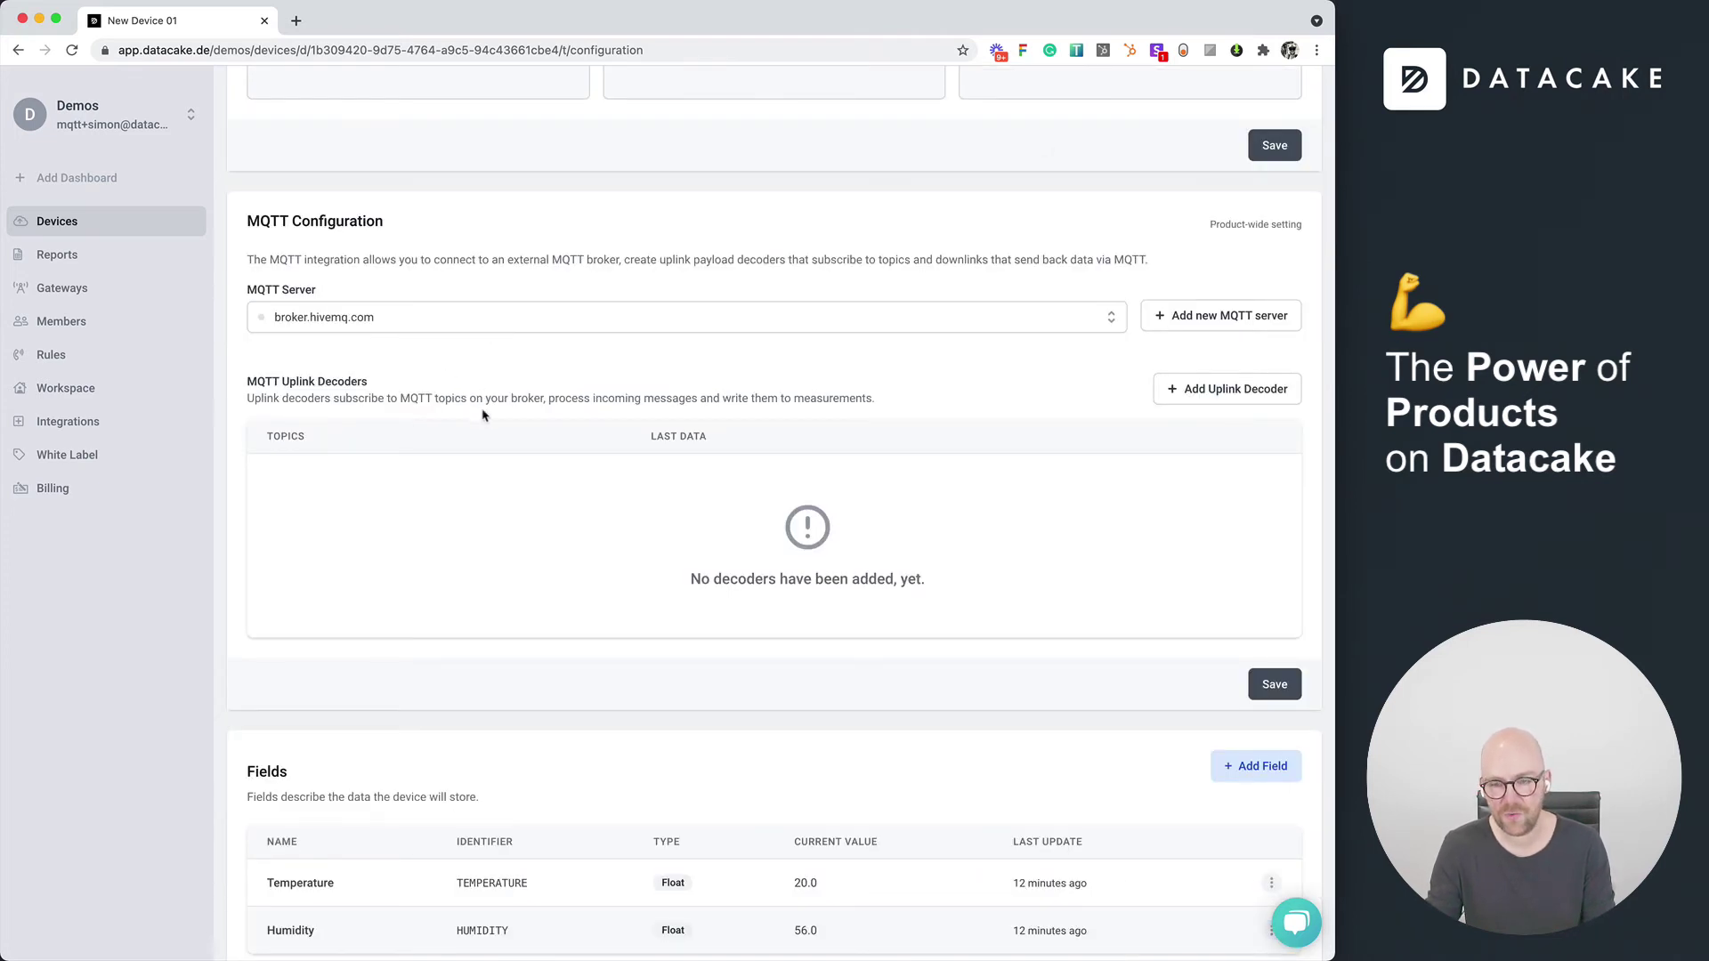
{"action": "left_click", "coordinate": [1256, 398]}
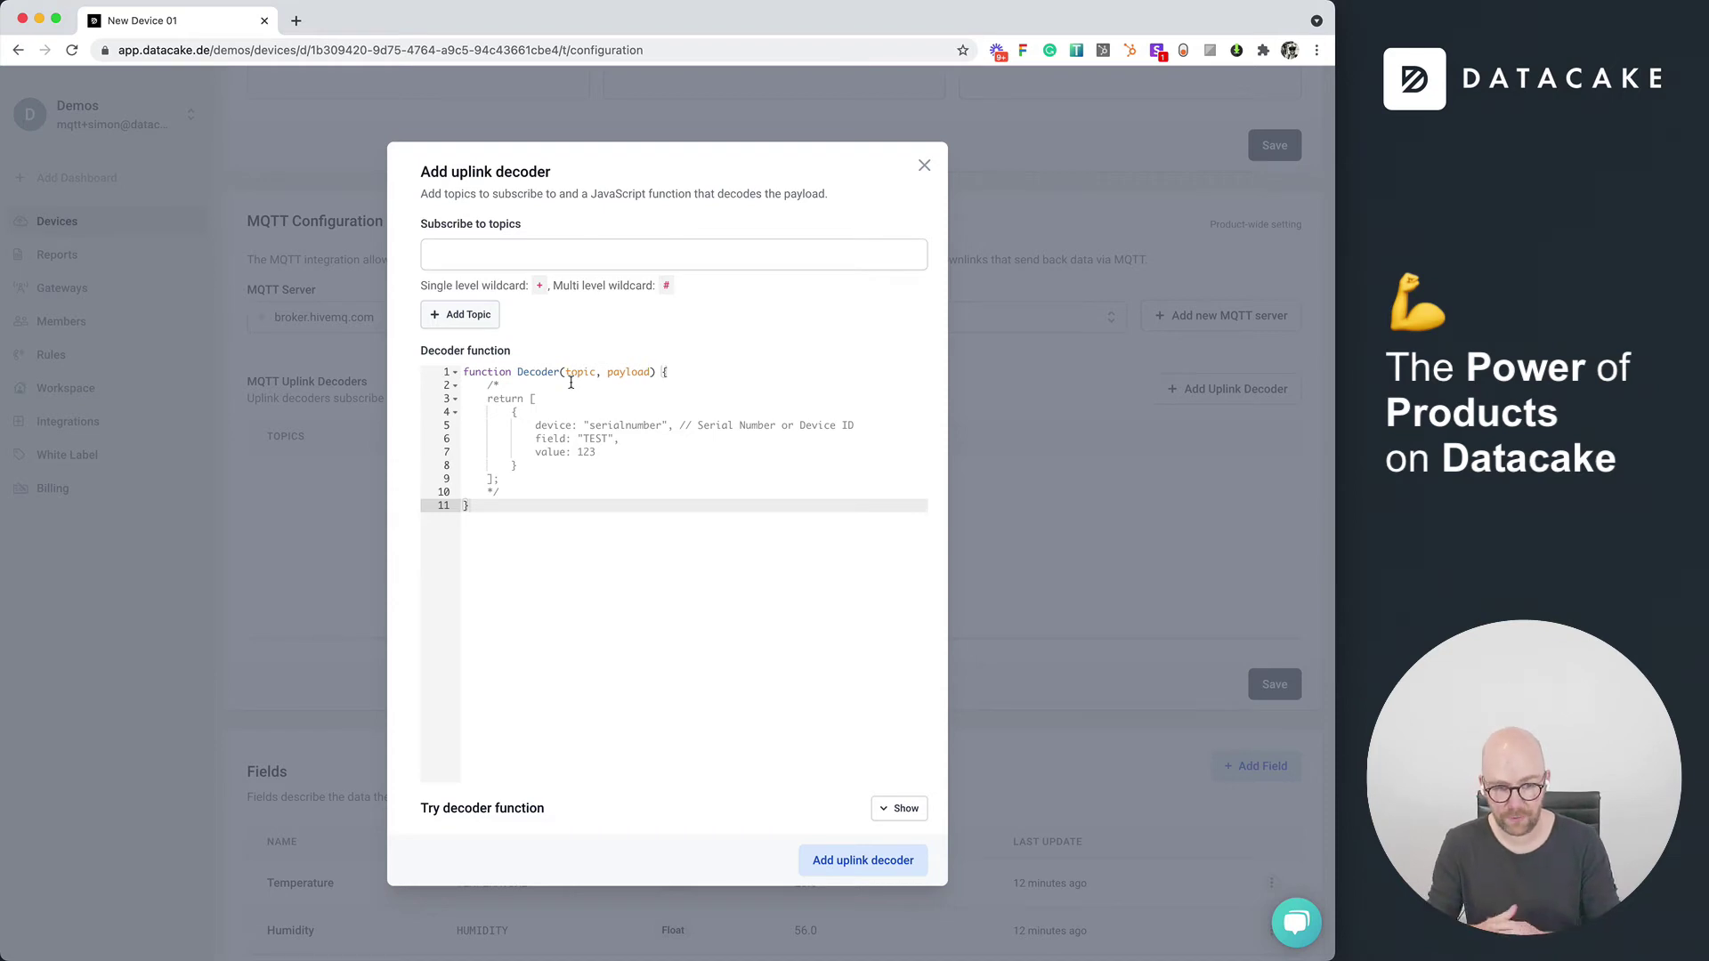
{"action": "left_click", "coordinate": [495, 256]}
{"action": "type", "text": "dtck"}
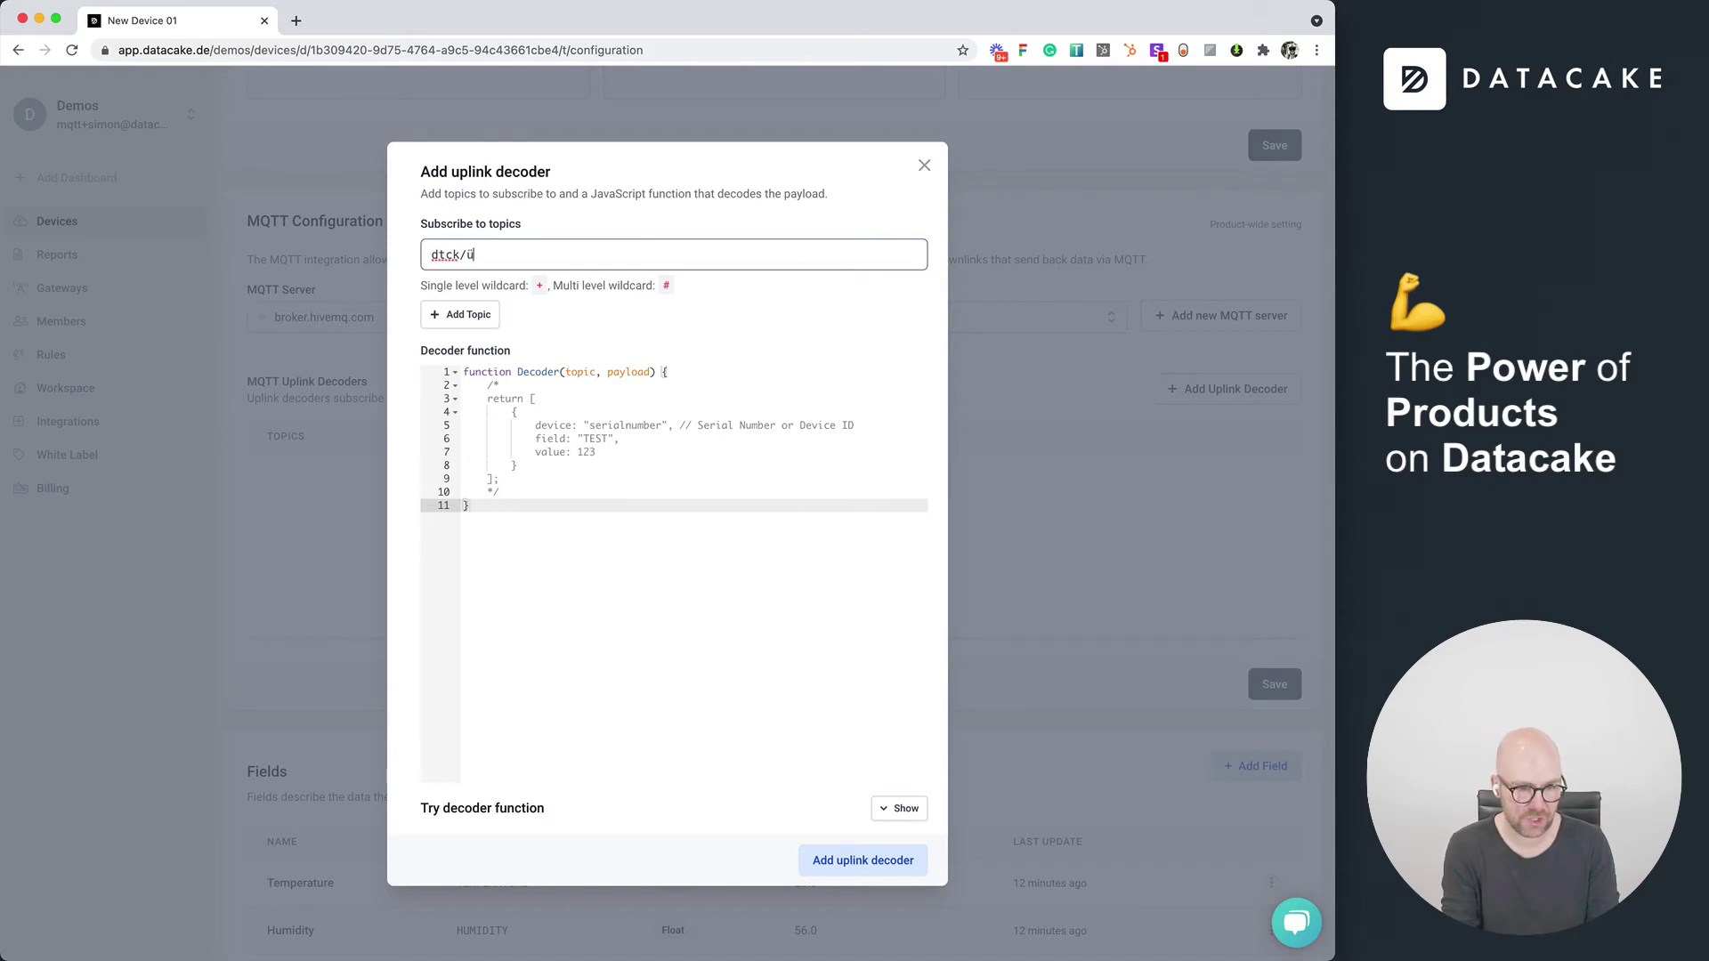
{"action": "type", "text": "/"}
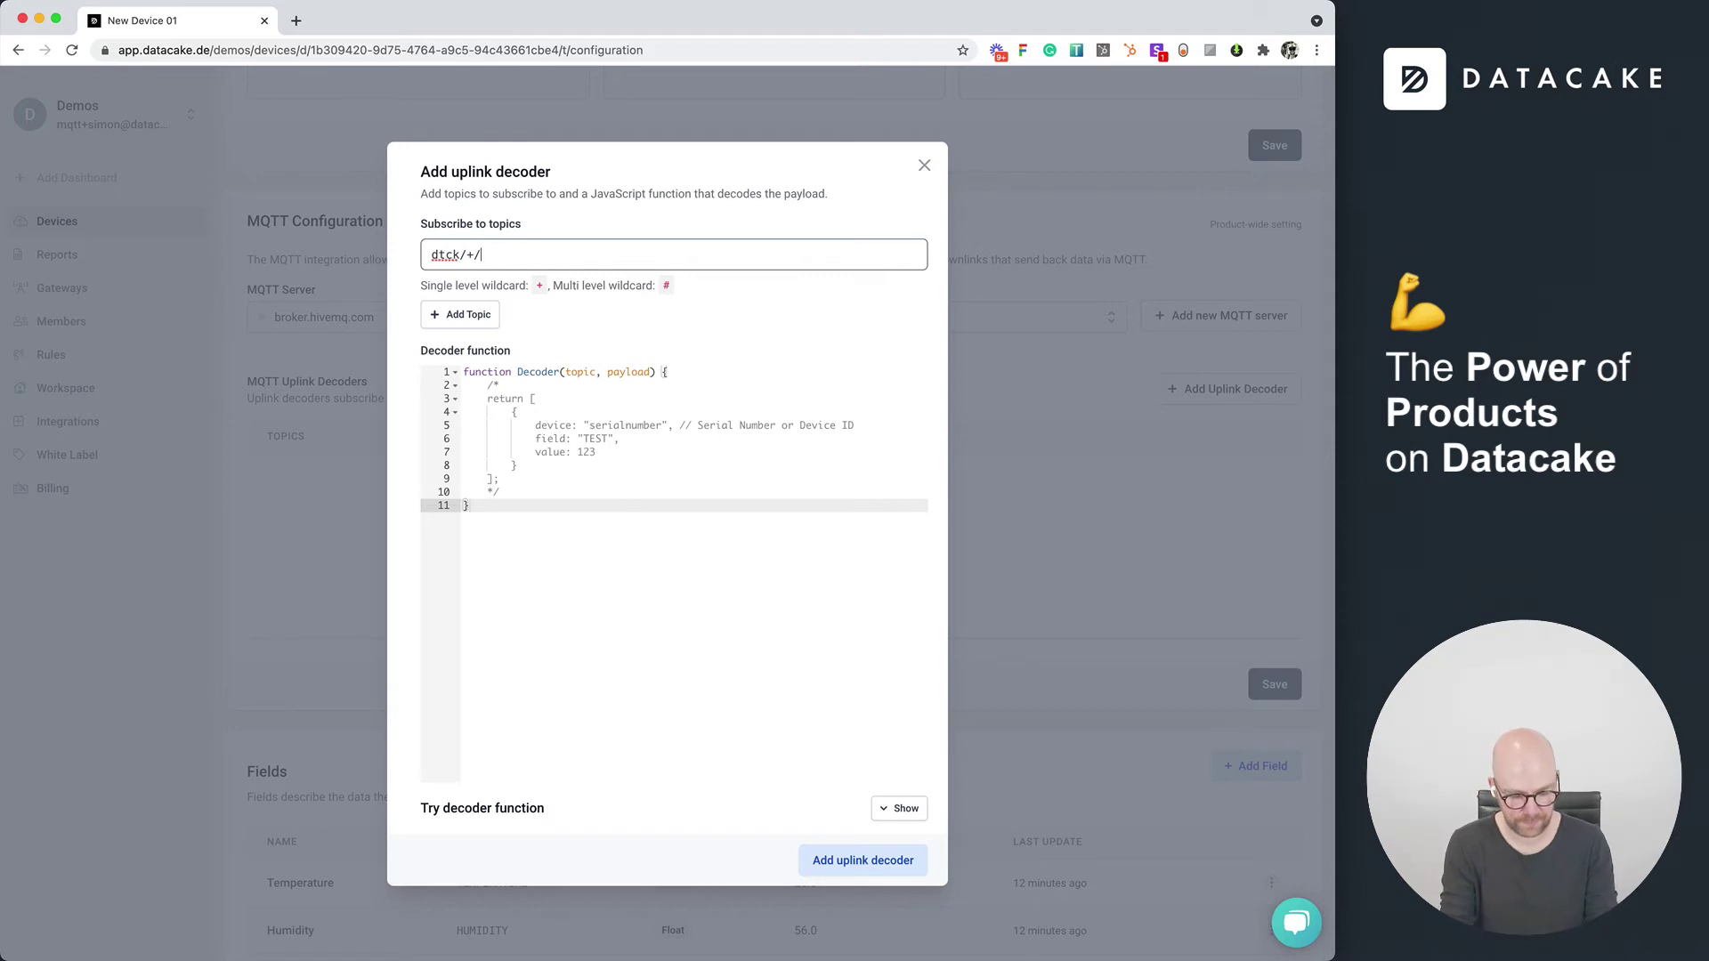
{"action": "type", "text": "data"}
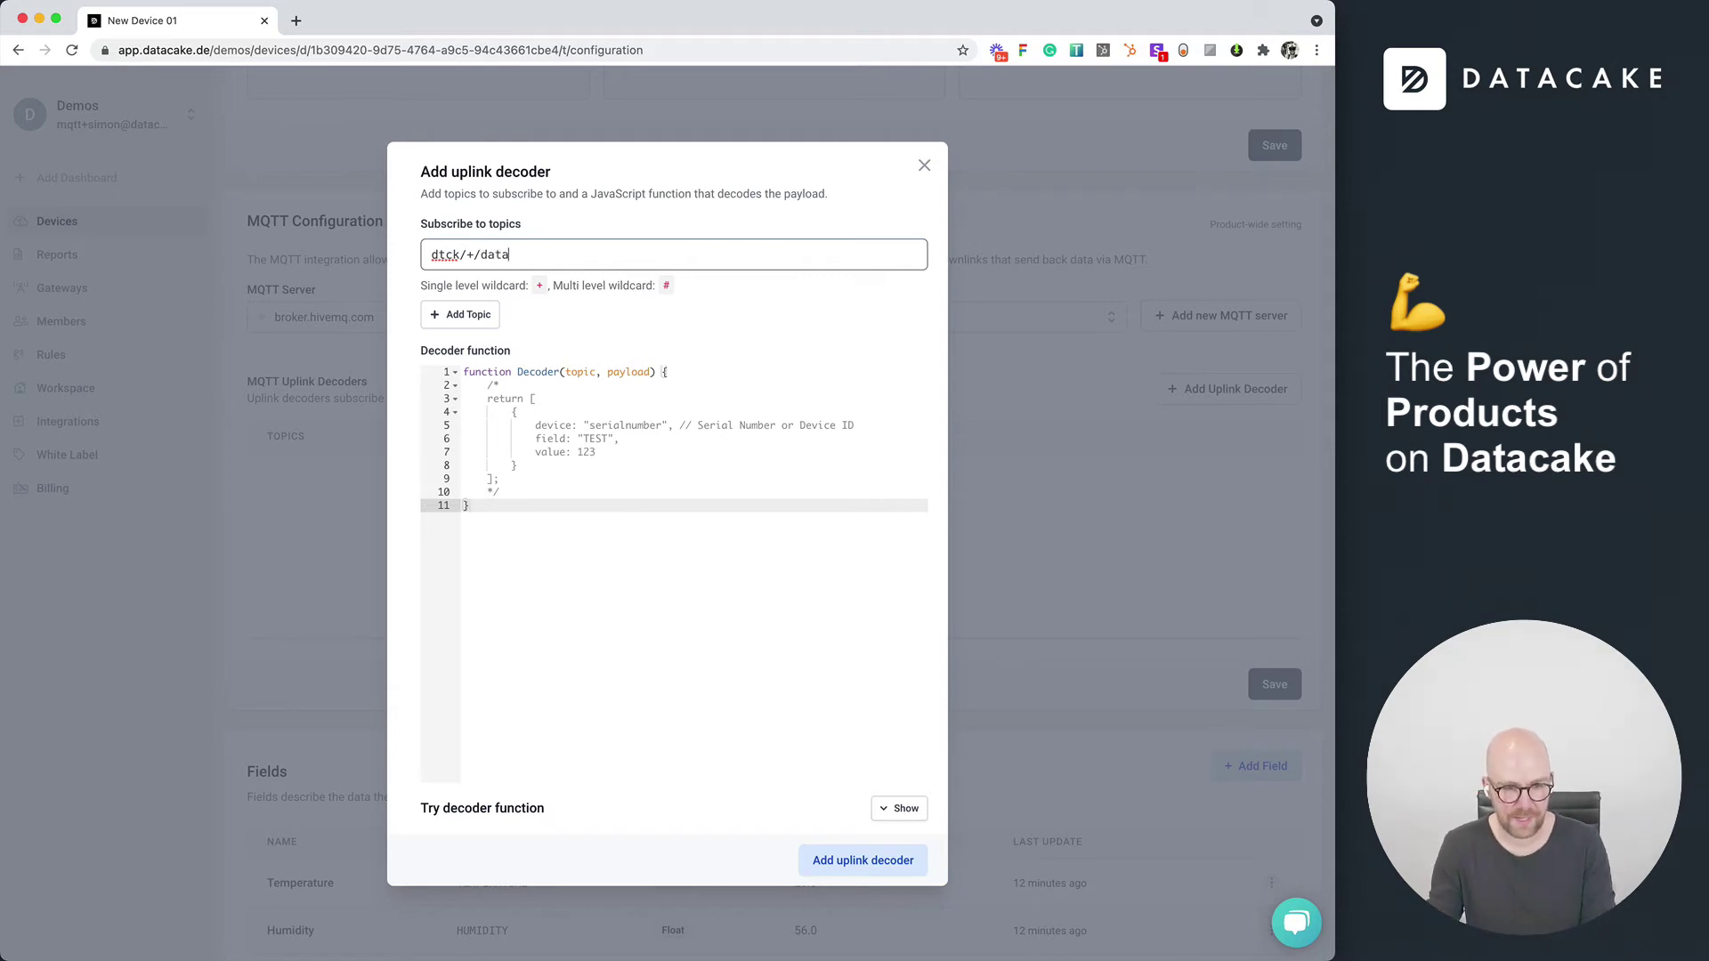
{"action": "key", "text": "super+Tab"}
{"action": "key", "text": "super+Tab"}
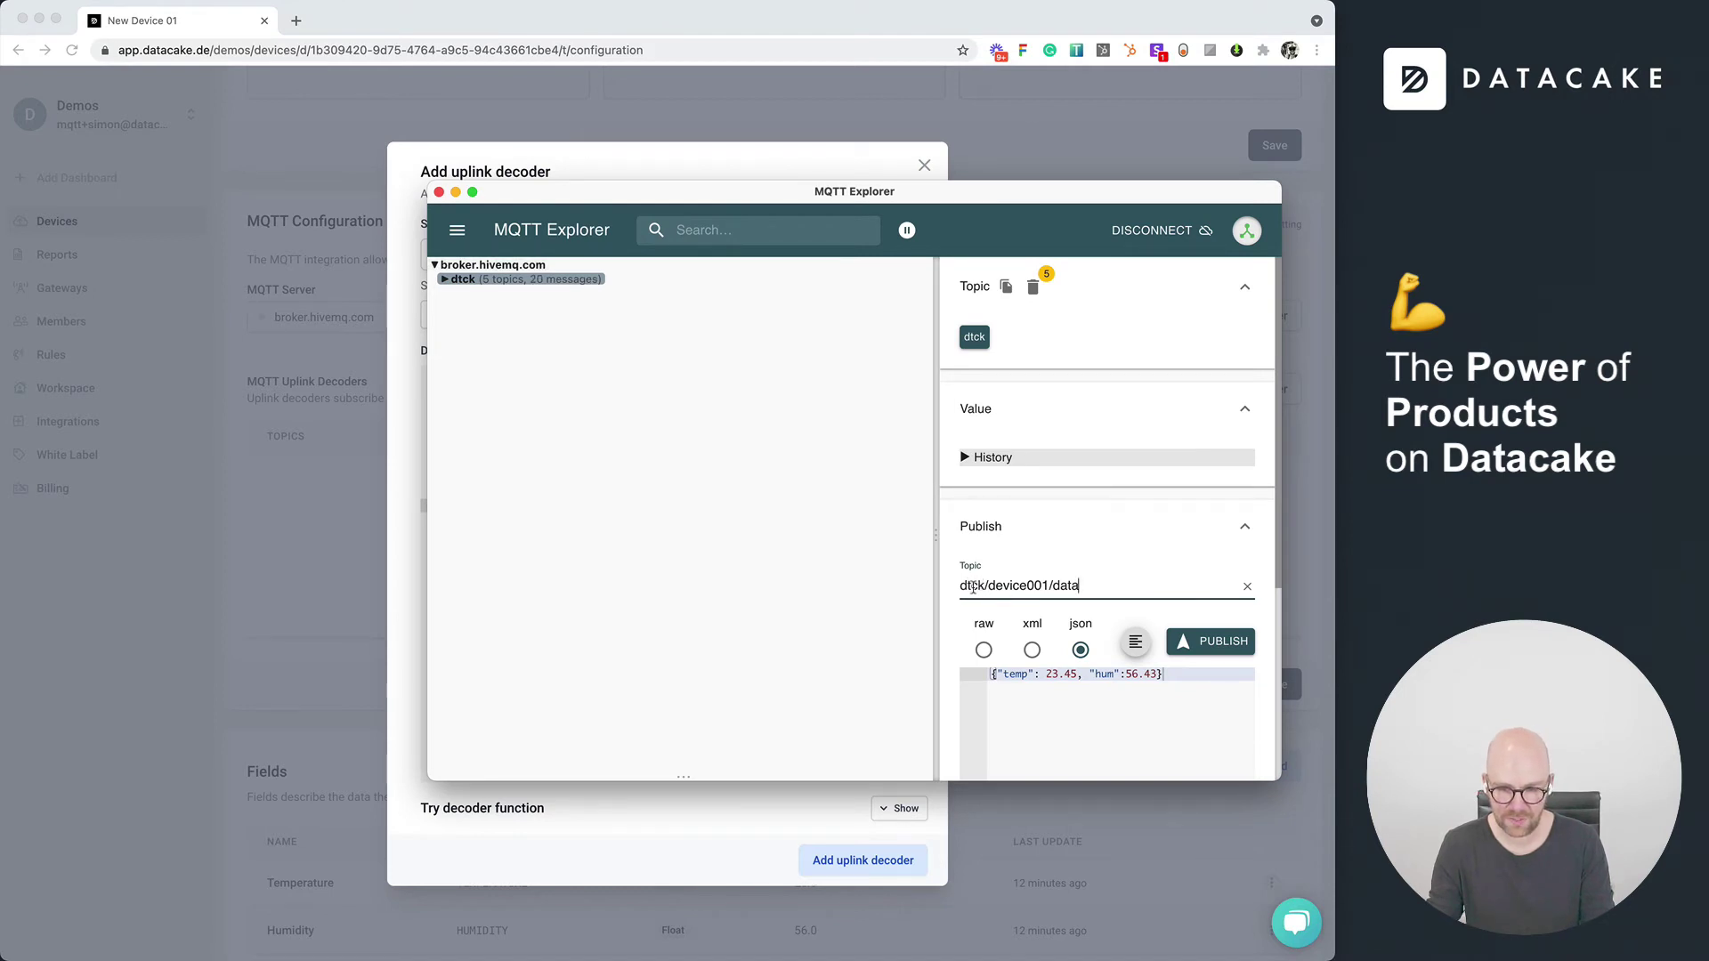
Step: Select the publish topic dtck/device001/data in MQTT Explorer and return to the browser
{"action": "triple_click", "coordinate": [964, 588]}
{"action": "key", "text": "super+c"}
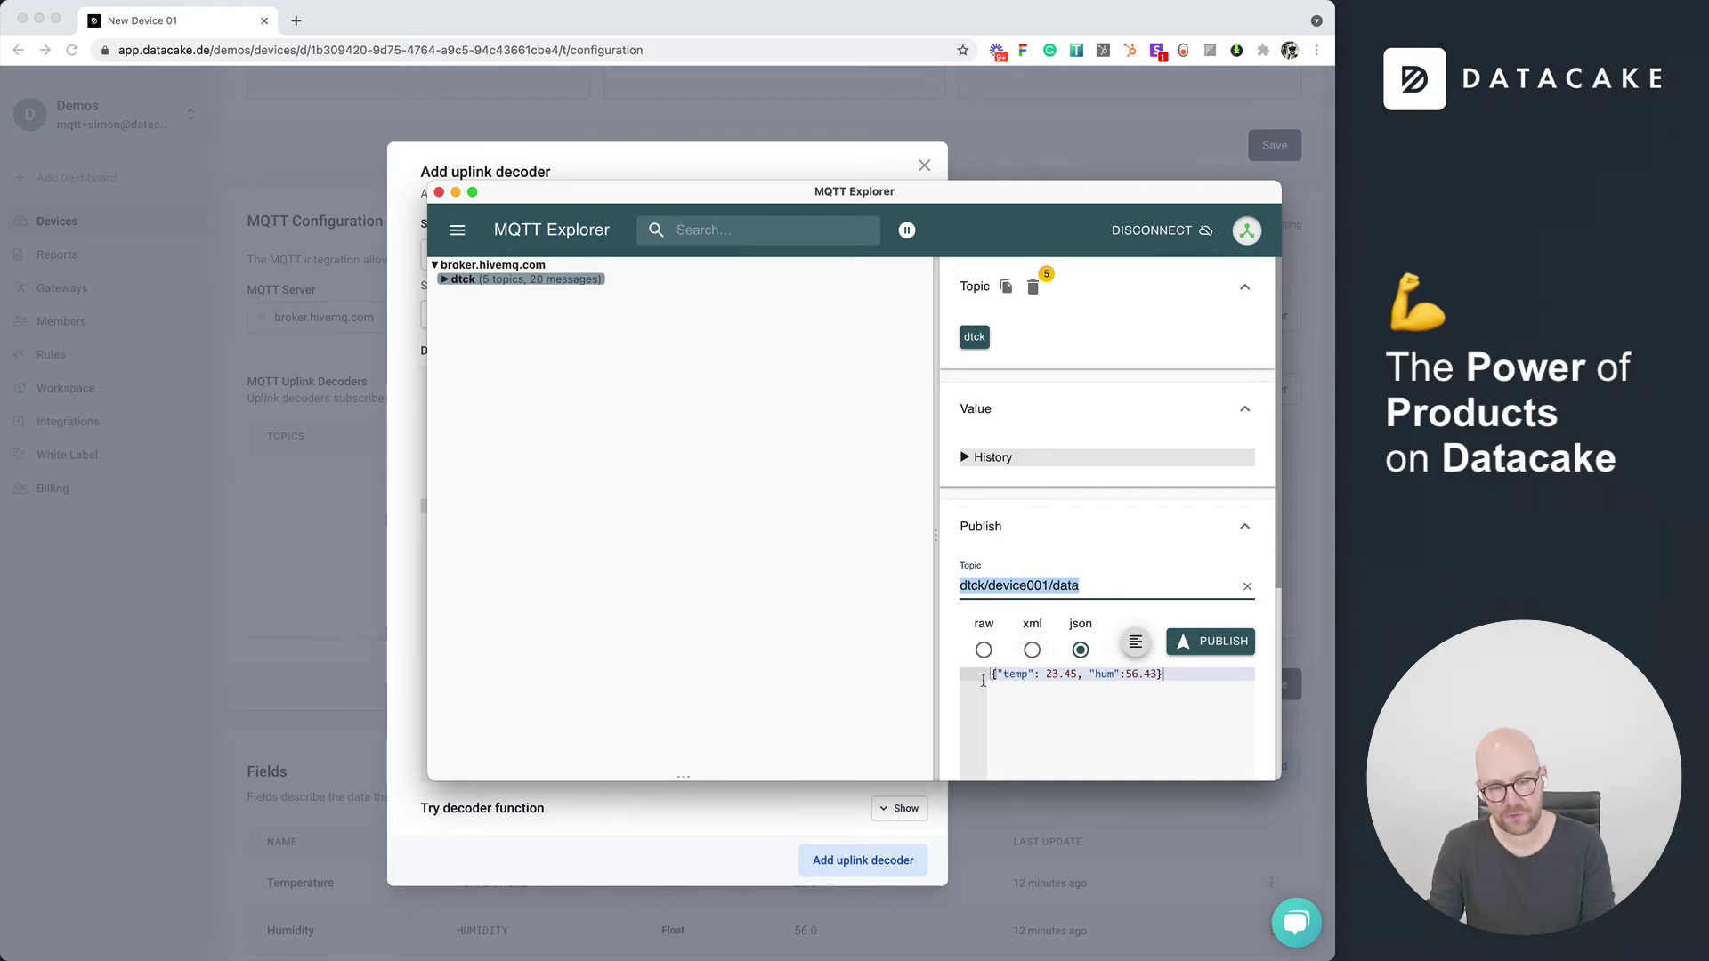
{"action": "left_click", "coordinate": [643, 832]}
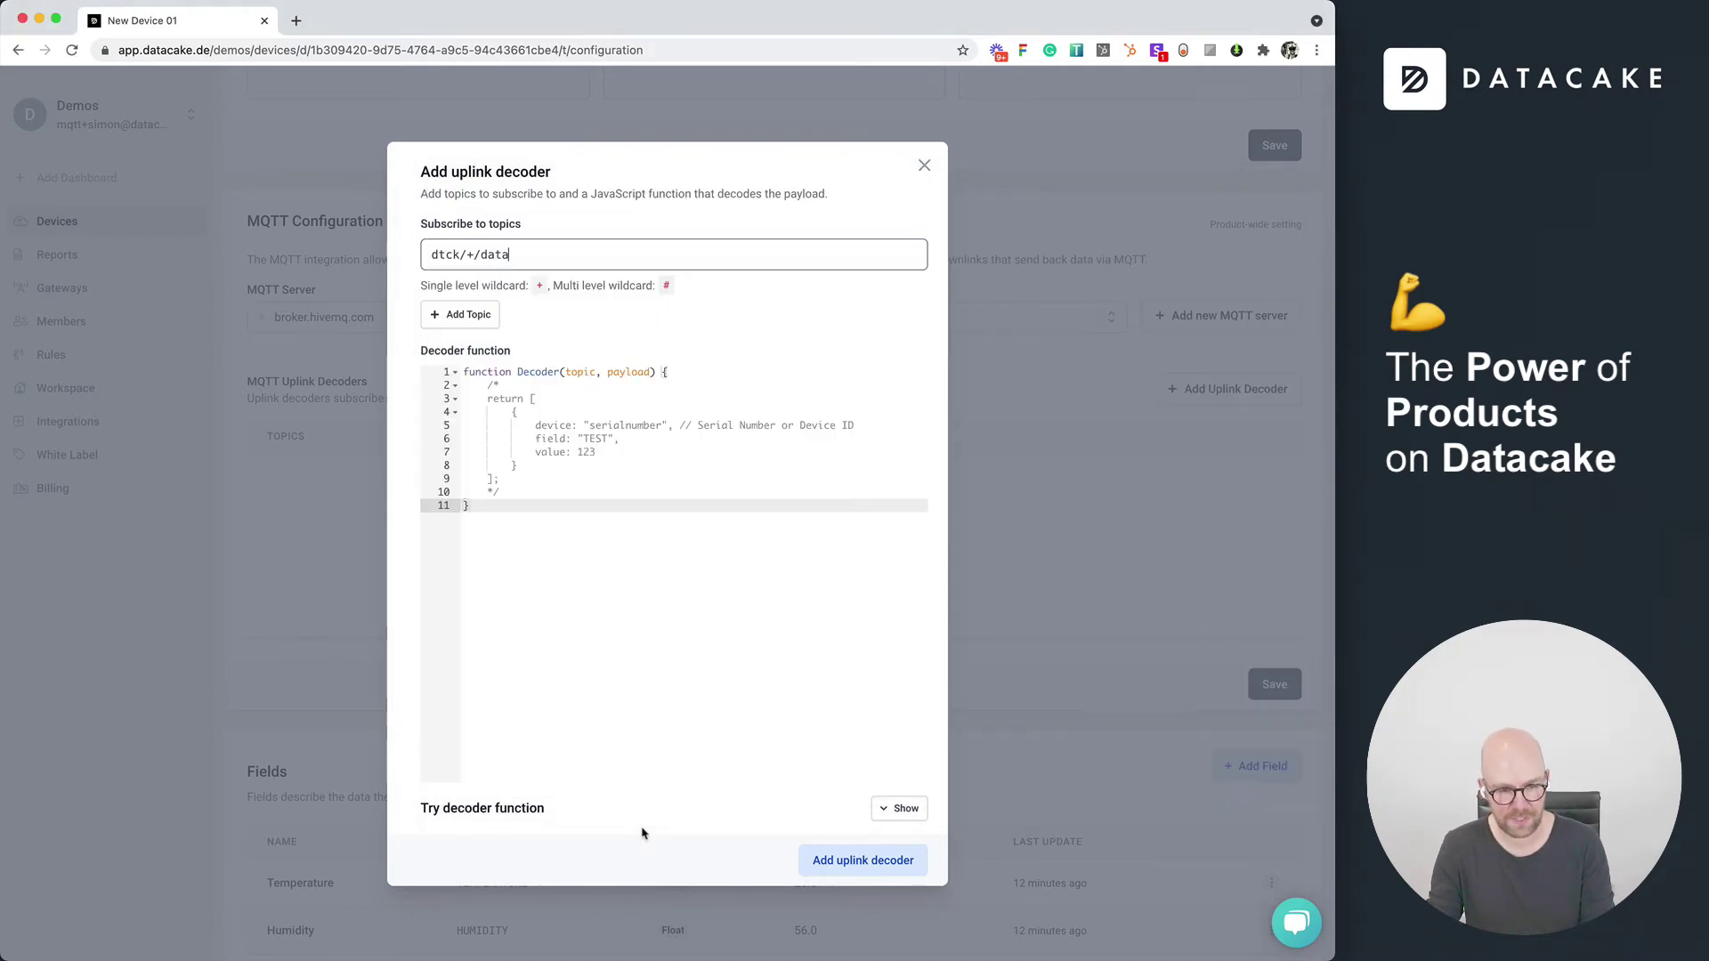
Step: Reveal the decoder test area and paste dtck/device001/data as the test topic
{"action": "left_click", "coordinate": [895, 808]}
{"action": "scroll", "coordinate": [623, 756], "scroll_direction": "down", "scroll_amount": 3}
{"action": "left_click", "coordinate": [477, 571]}
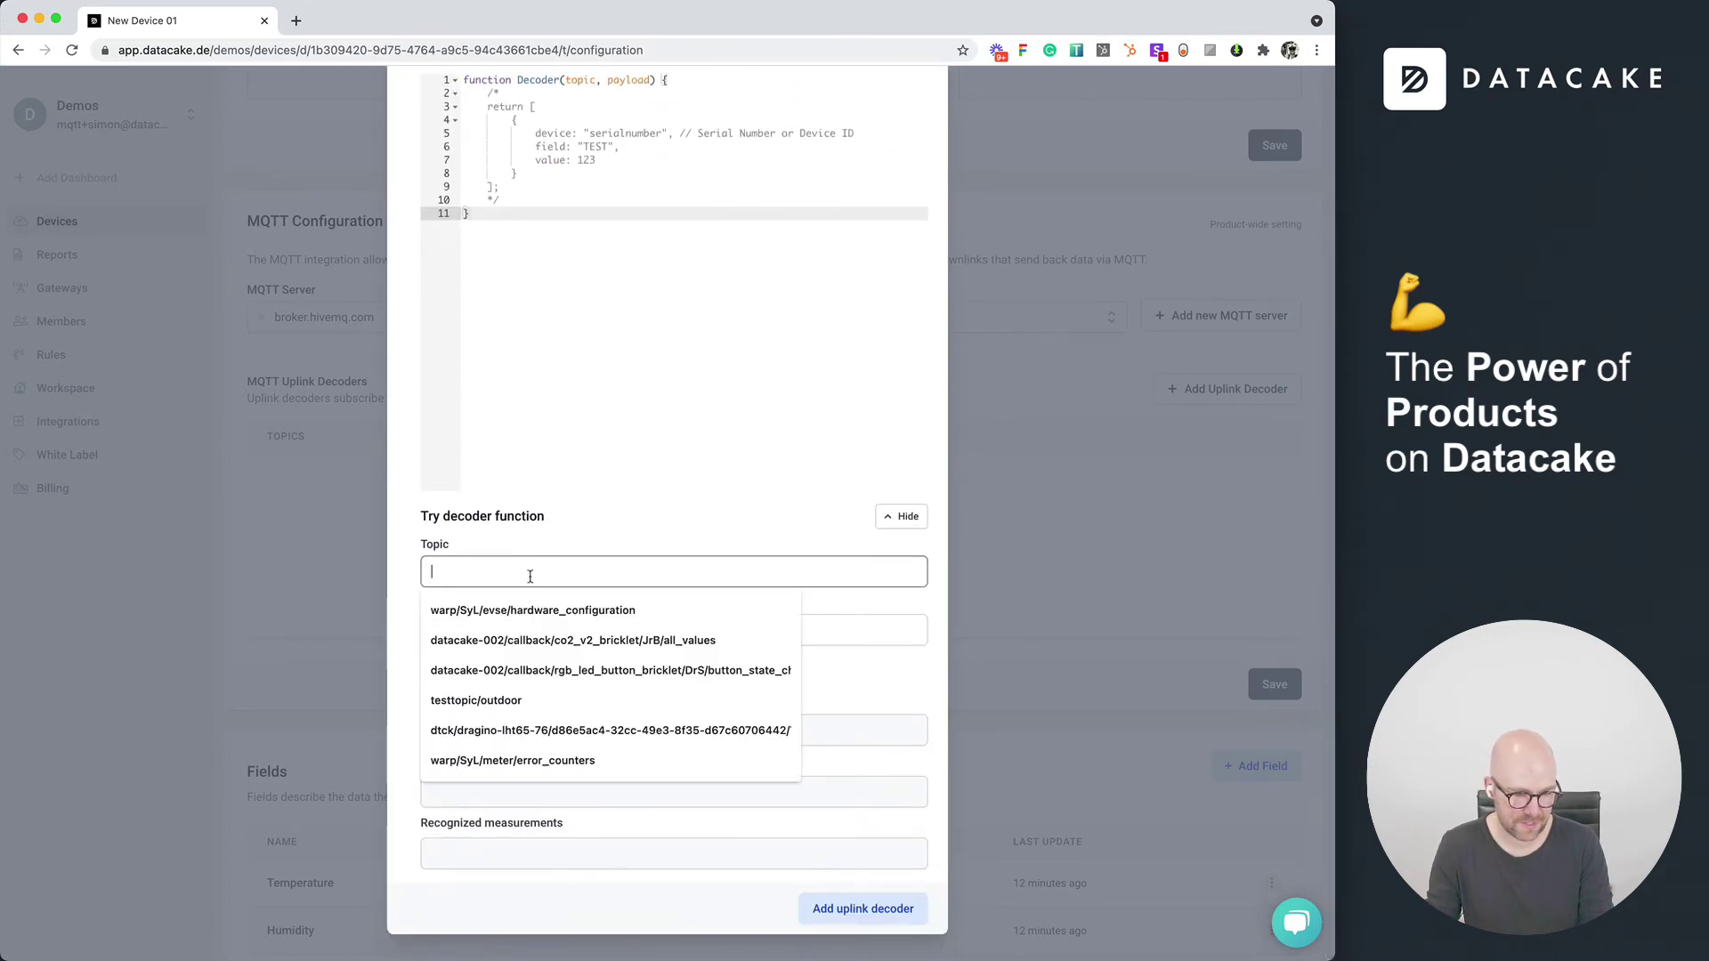
{"action": "key", "text": "super+v"}
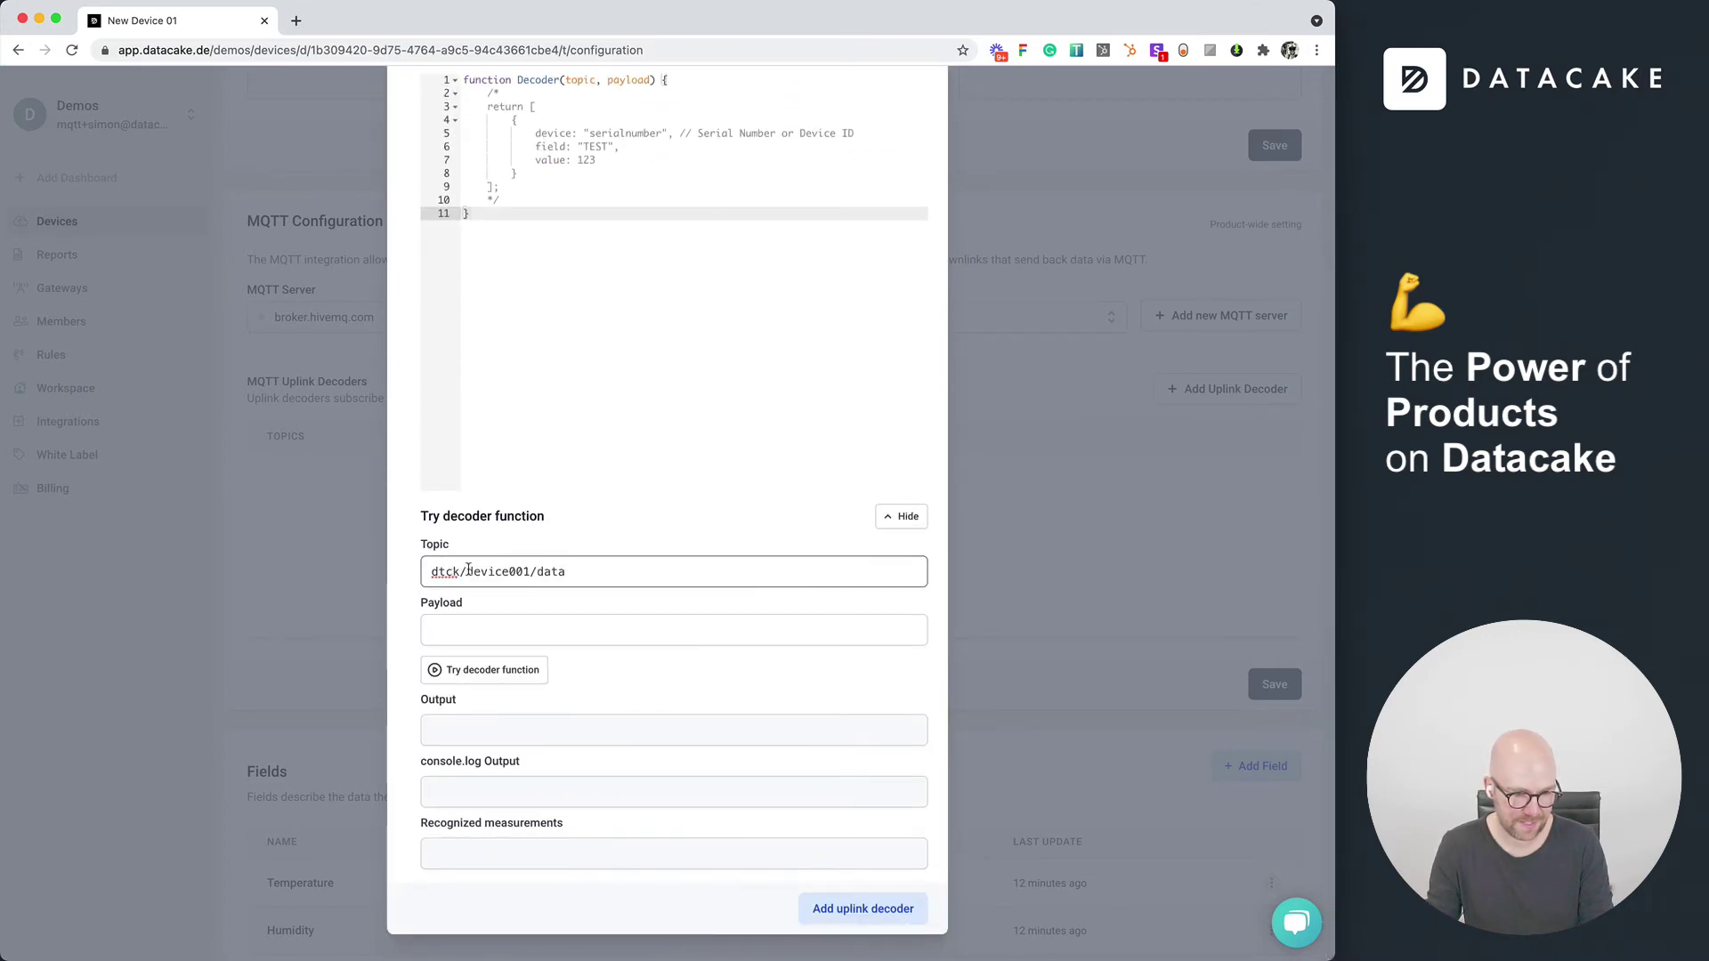
Step: Paste the JSON payload {"temp": 23.45, "hum":56.43} from MQTT Explorer and run the decoder
{"action": "left_click", "coordinate": [459, 626]}
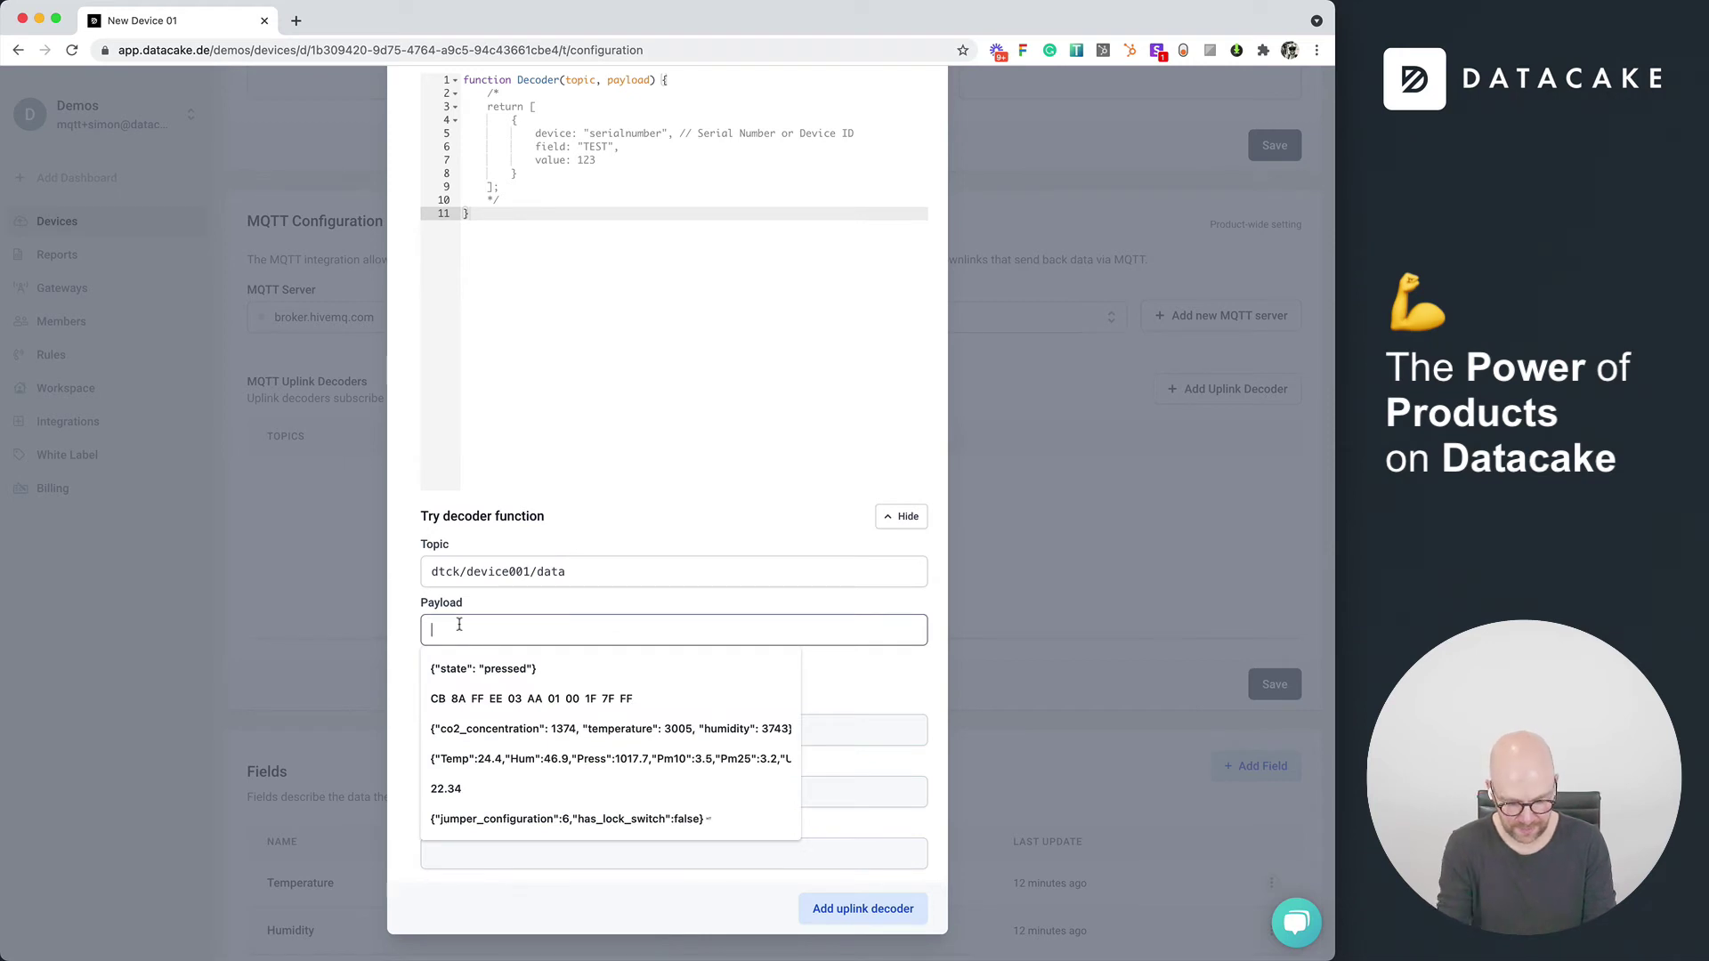
{"action": "key", "text": "super+Tab"}
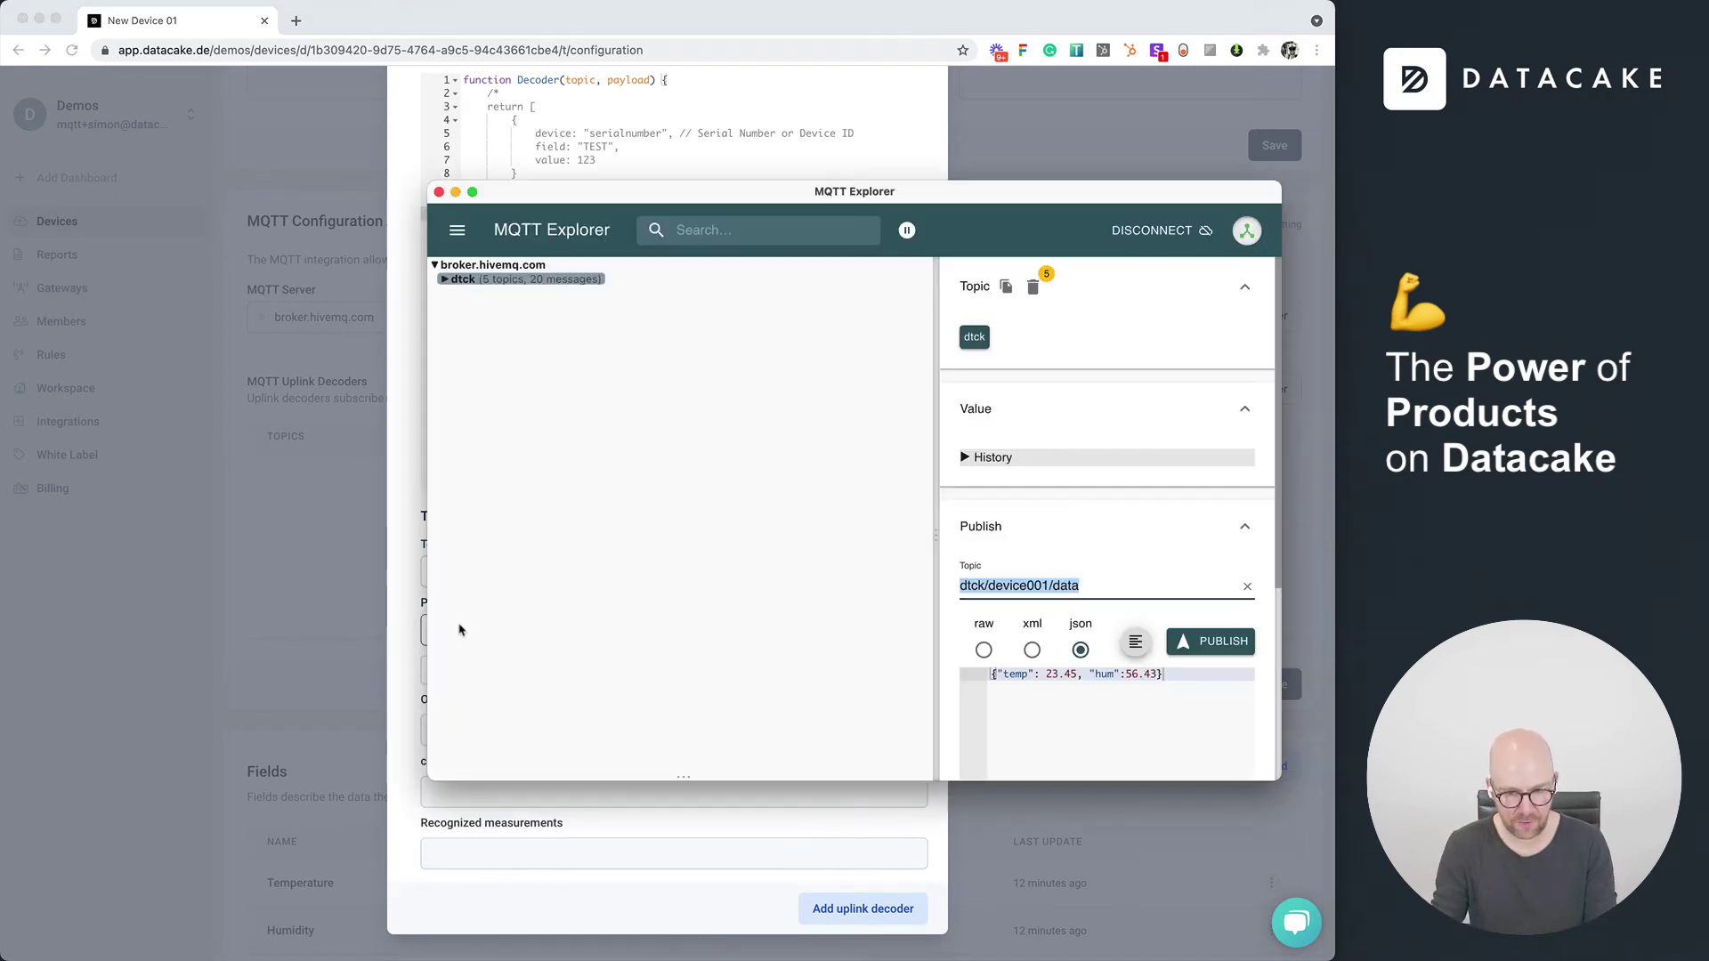
{"action": "triple_click", "coordinate": [1138, 674]}
{"action": "key", "text": "super+c"}
{"action": "key", "text": "super+Tab"}
{"action": "key", "text": "super+v"}
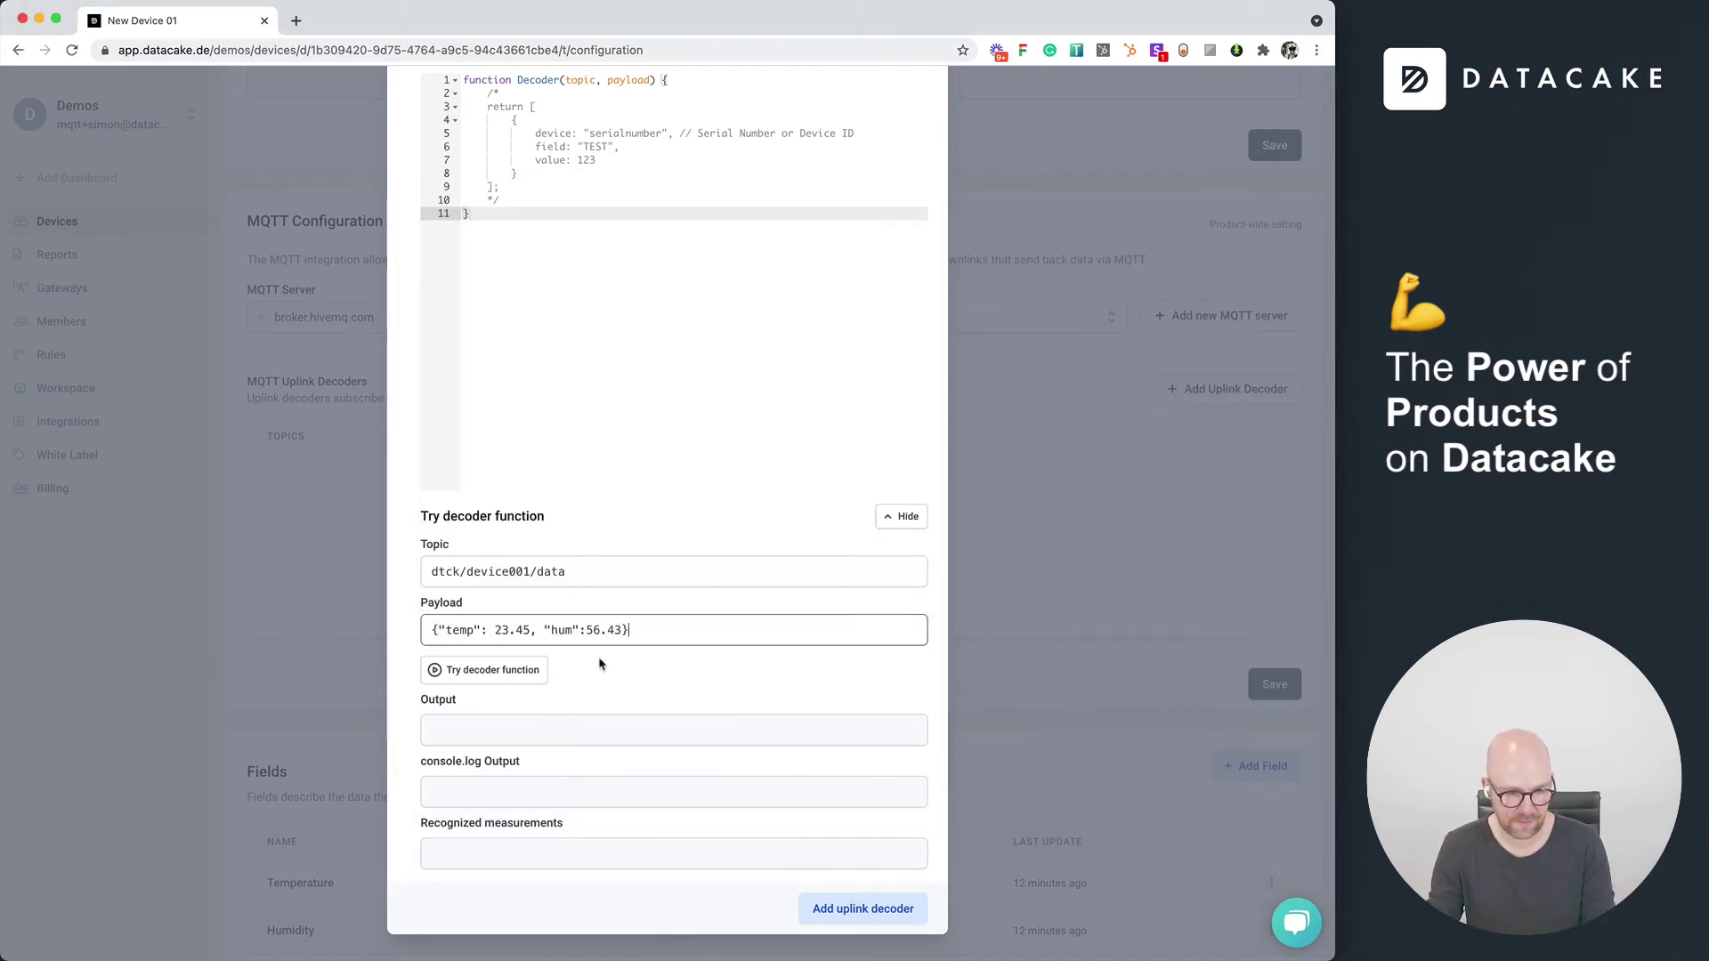
{"action": "left_click", "coordinate": [527, 675]}
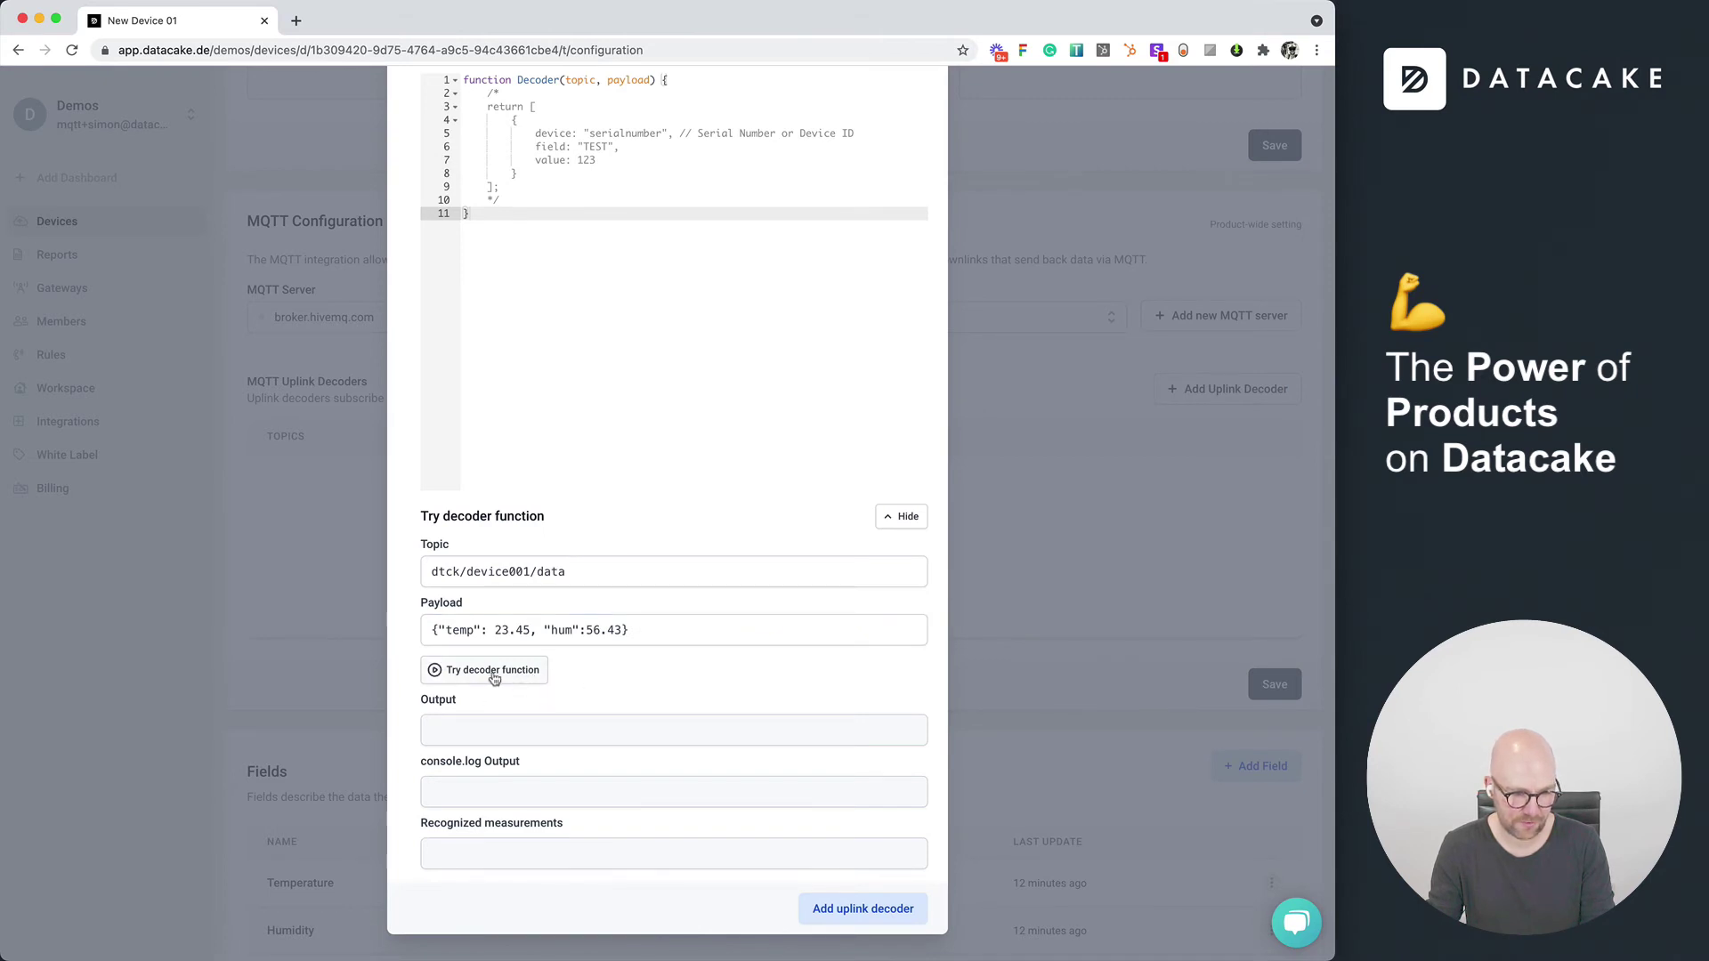
{"action": "scroll", "coordinate": [492, 681], "scroll_direction": "up", "scroll_amount": 3}
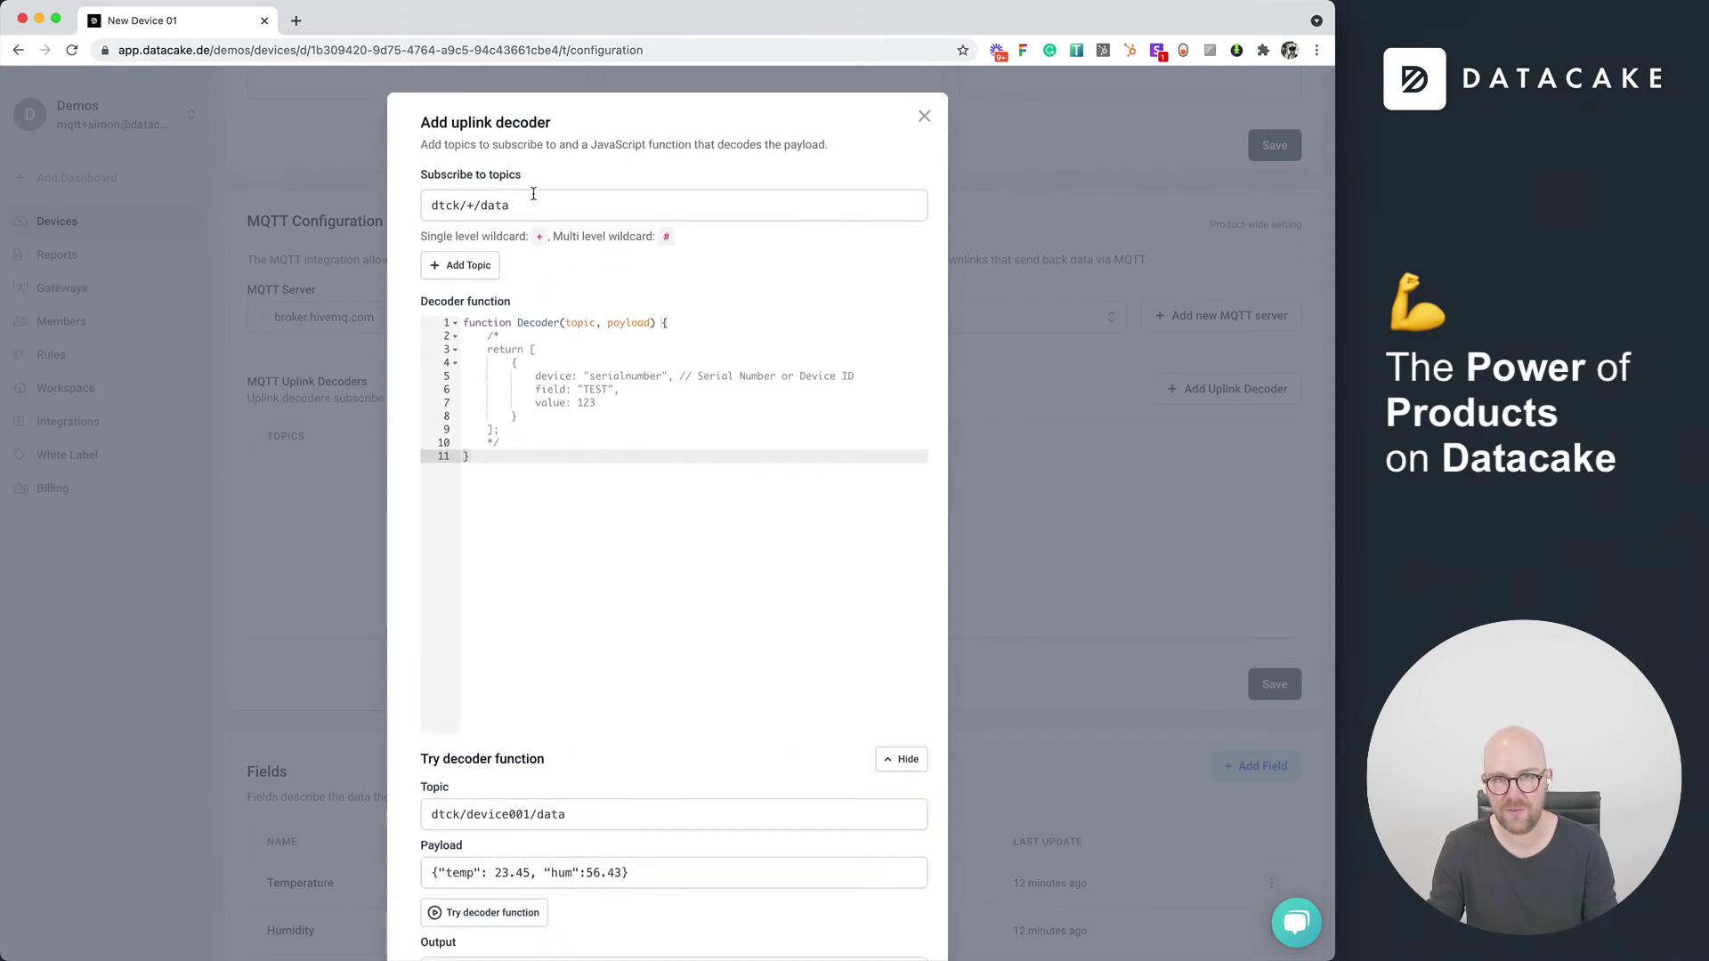
Step: Uncomment the decoder code that extracts the serial from the topic
{"action": "left_click", "coordinate": [678, 329]}
{"action": "key", "text": "Return"}
{"action": "key", "text": "Return"}
{"action": "key", "text": "Return"}
{"action": "key", "text": "Up"}
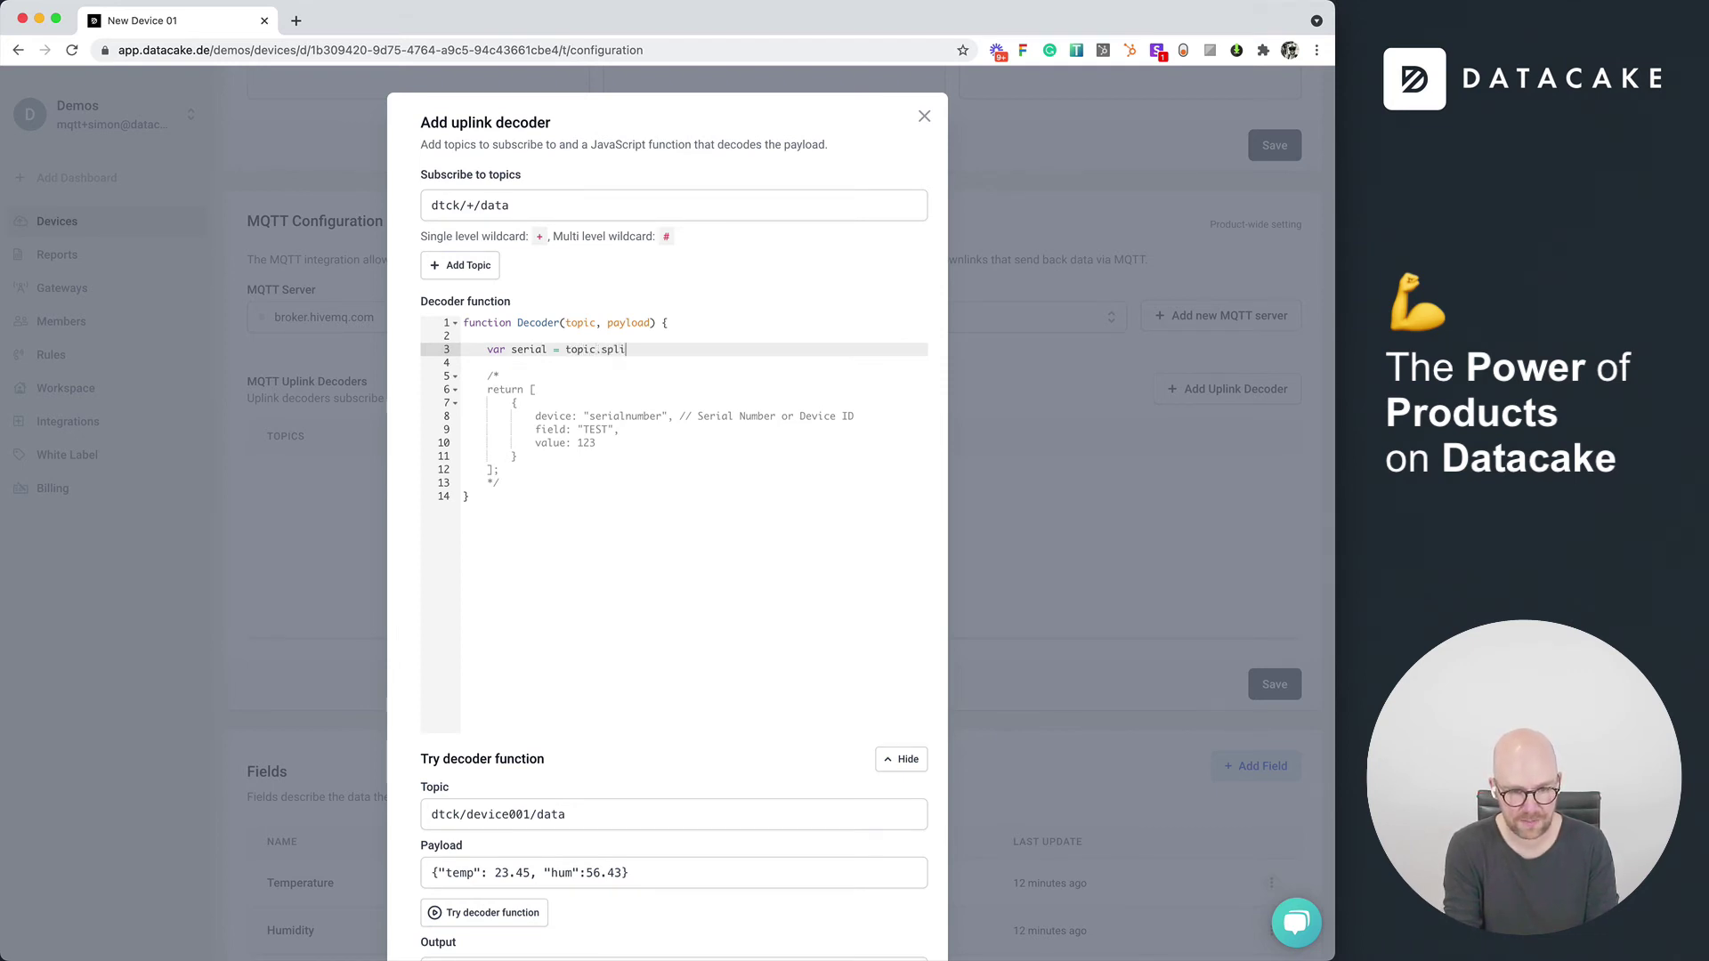
{"action": "type", "text": "\"/\")[1];"}
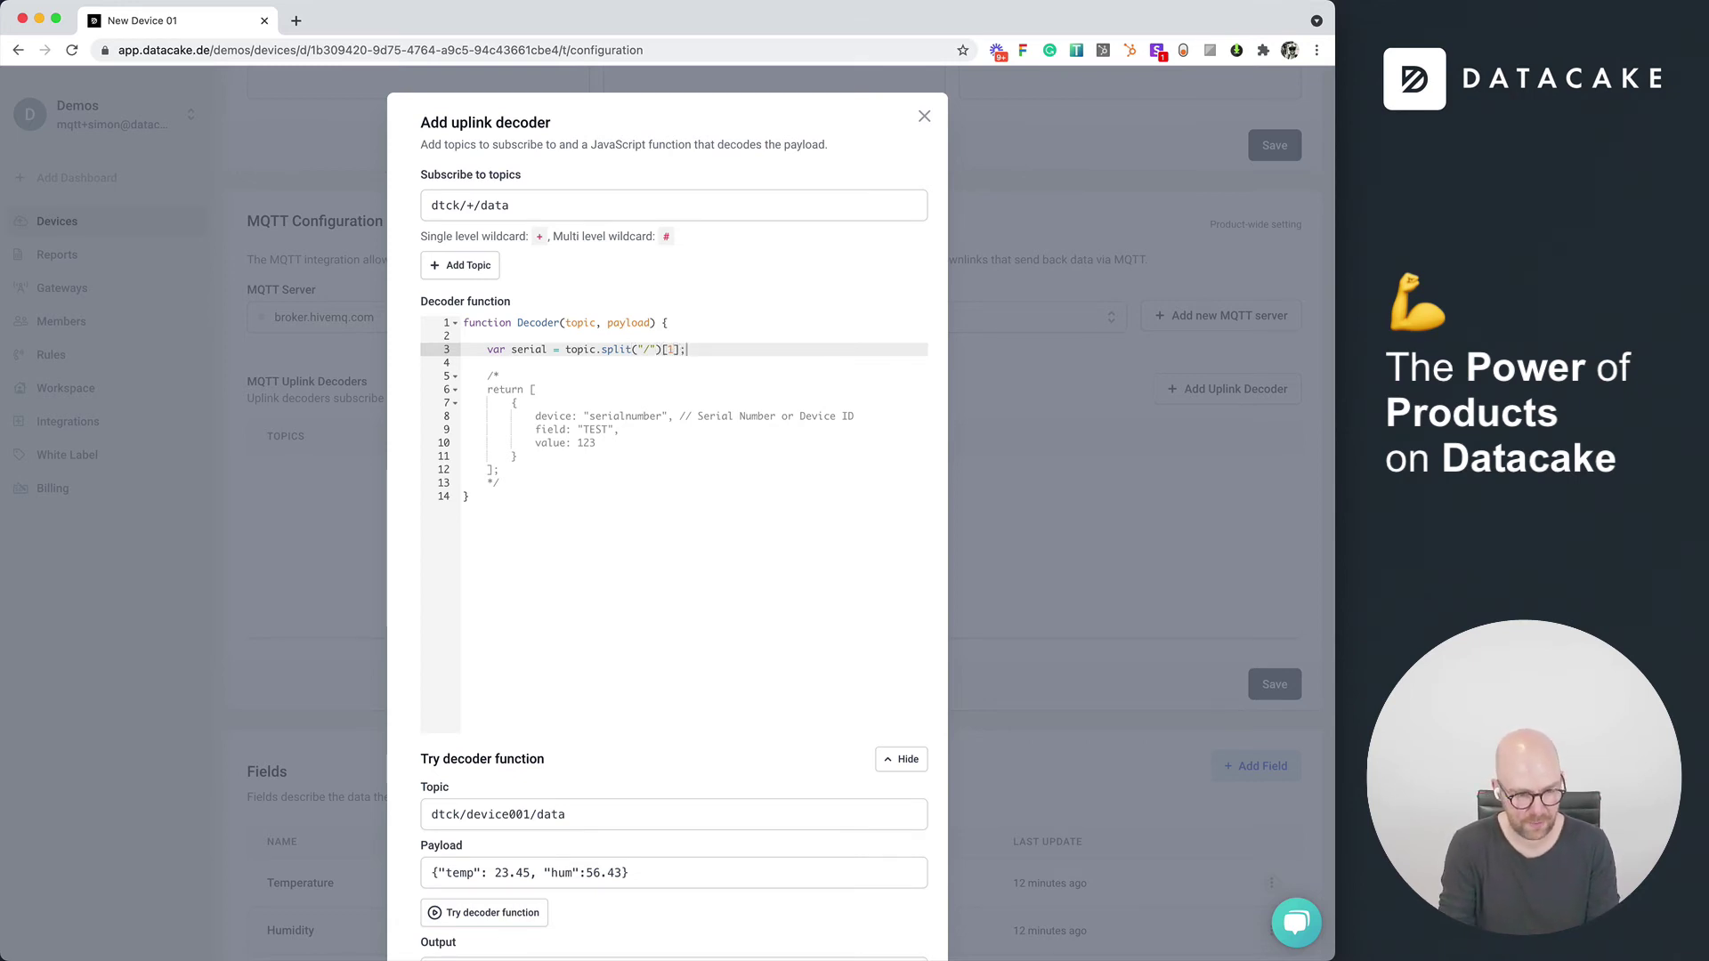
{"action": "key", "text": "Down"}
{"action": "key", "text": "Down"}
{"action": "key", "text": "BackSpace"}
{"action": "key", "text": "BackSpace"}
{"action": "key", "text": "Down"}
{"action": "key", "text": "Down"}
{"action": "key", "text": "Down"}
{"action": "key", "text": "Down"}
{"action": "key", "text": "Down"}
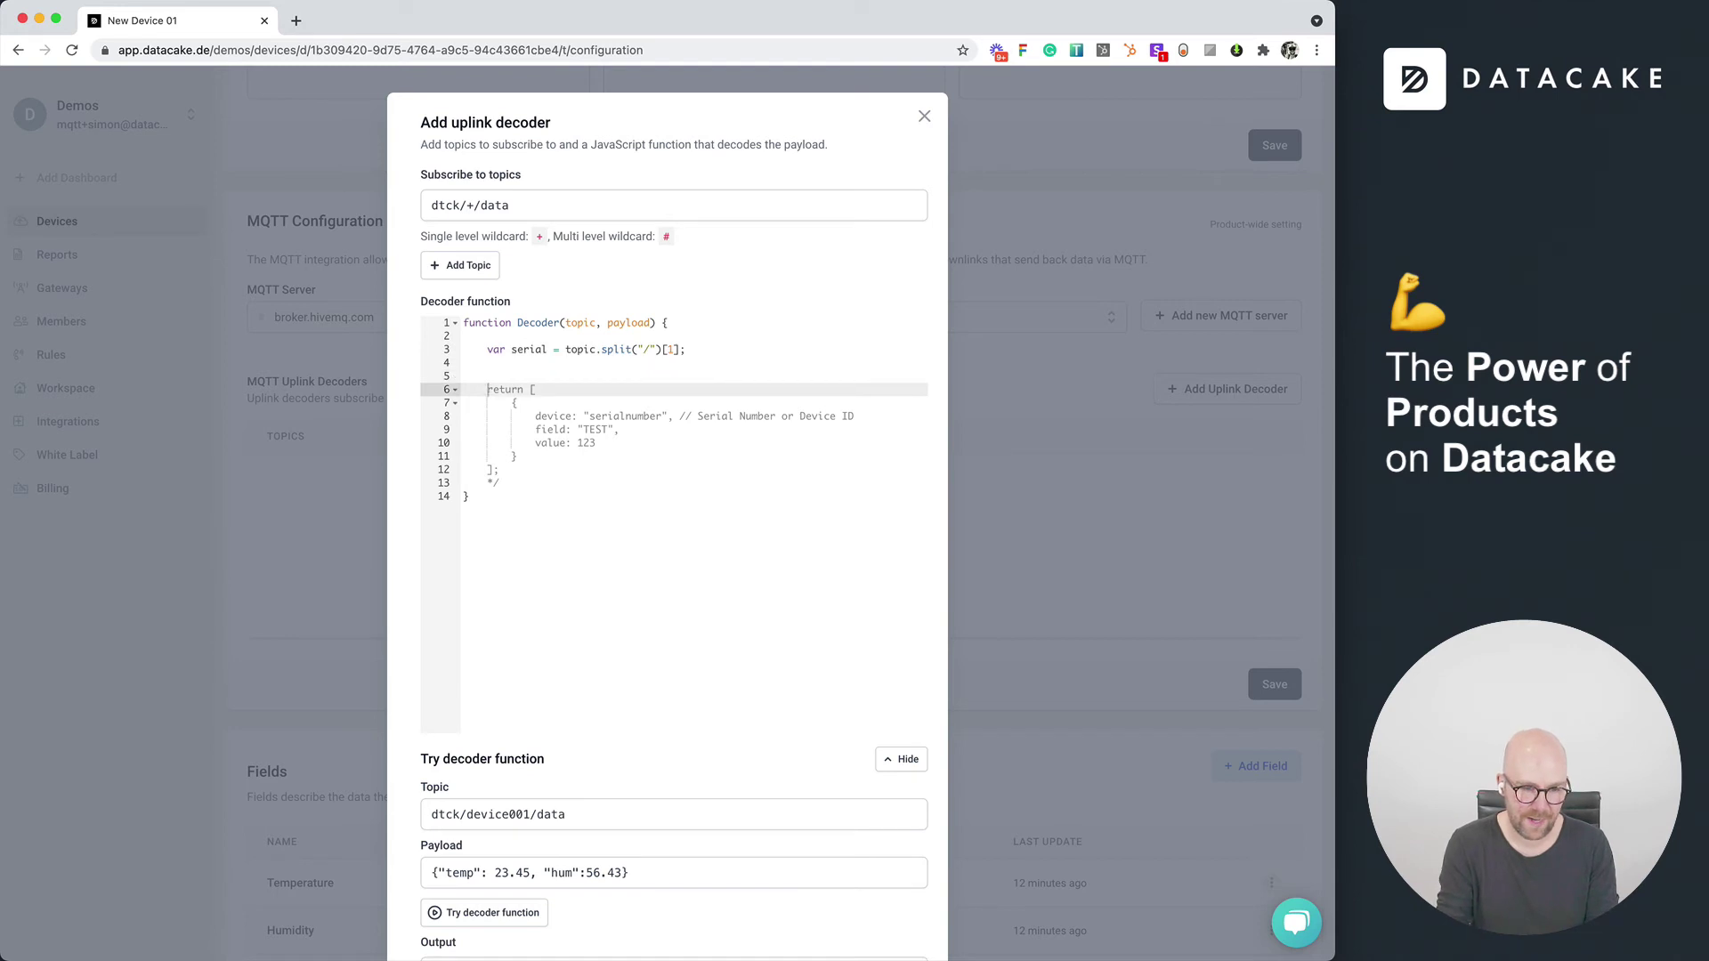
{"action": "key", "text": "Down"}
{"action": "key", "text": "Down"}
{"action": "key", "text": "Down"}
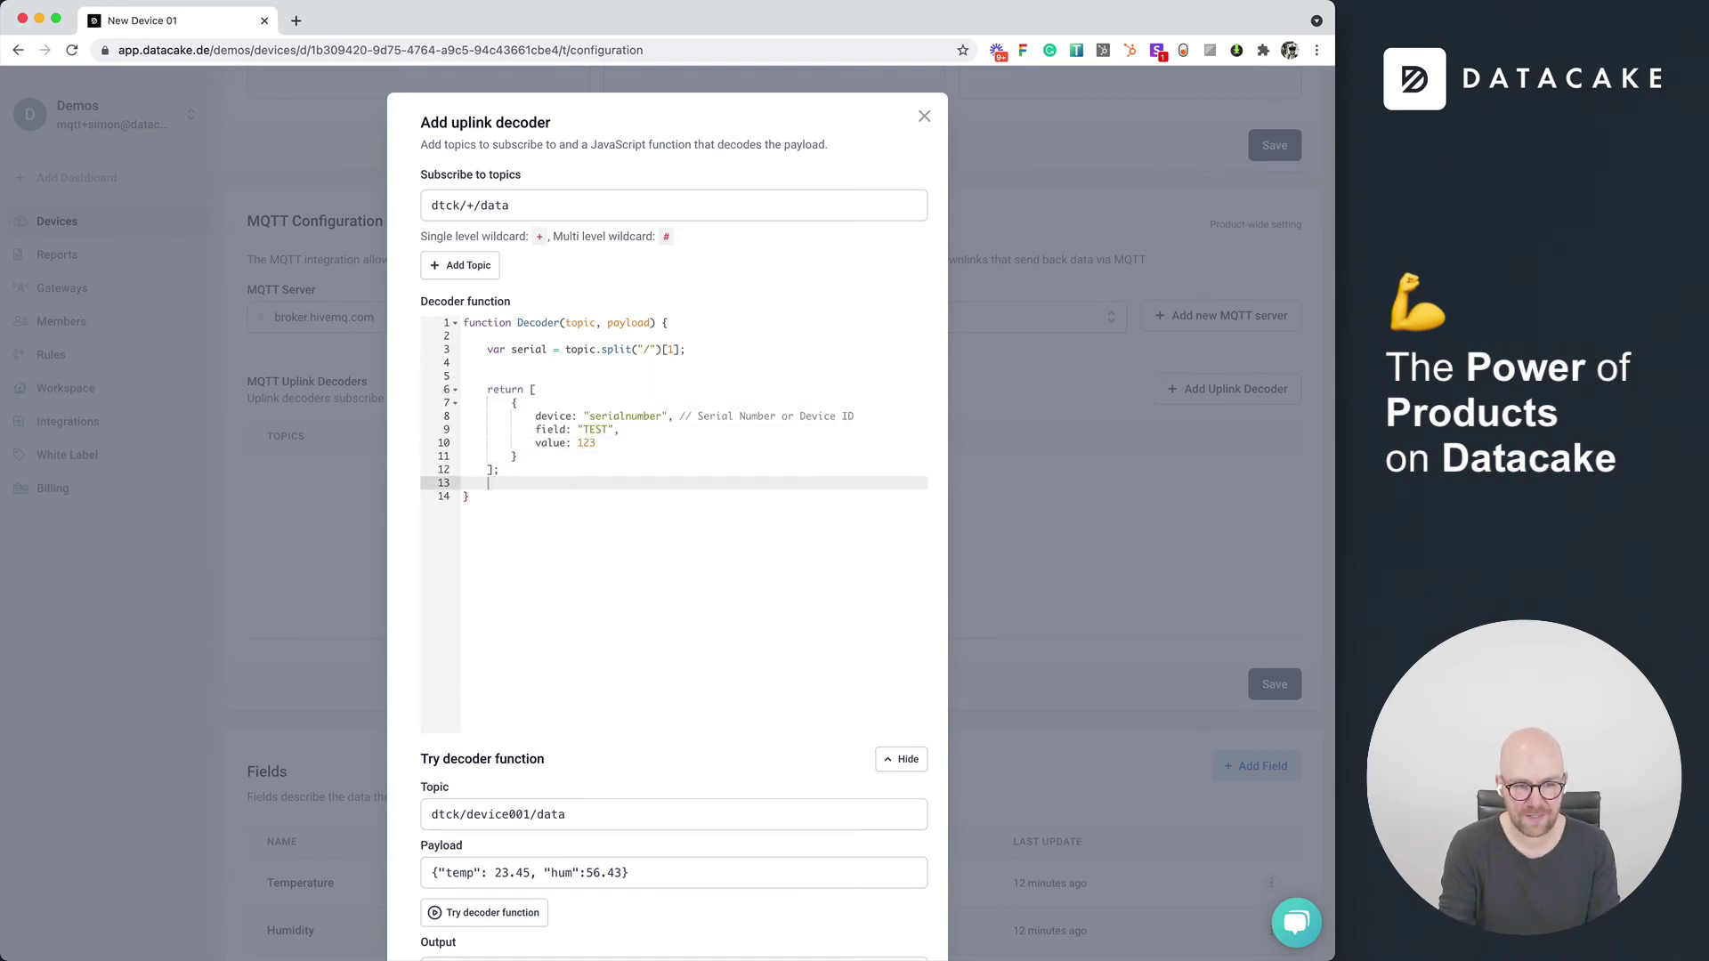
{"action": "key", "text": "Up"}
{"action": "key", "text": "Up"}
{"action": "key", "text": "Up"}
{"action": "key", "text": "Up"}
{"action": "key", "text": "Up"}
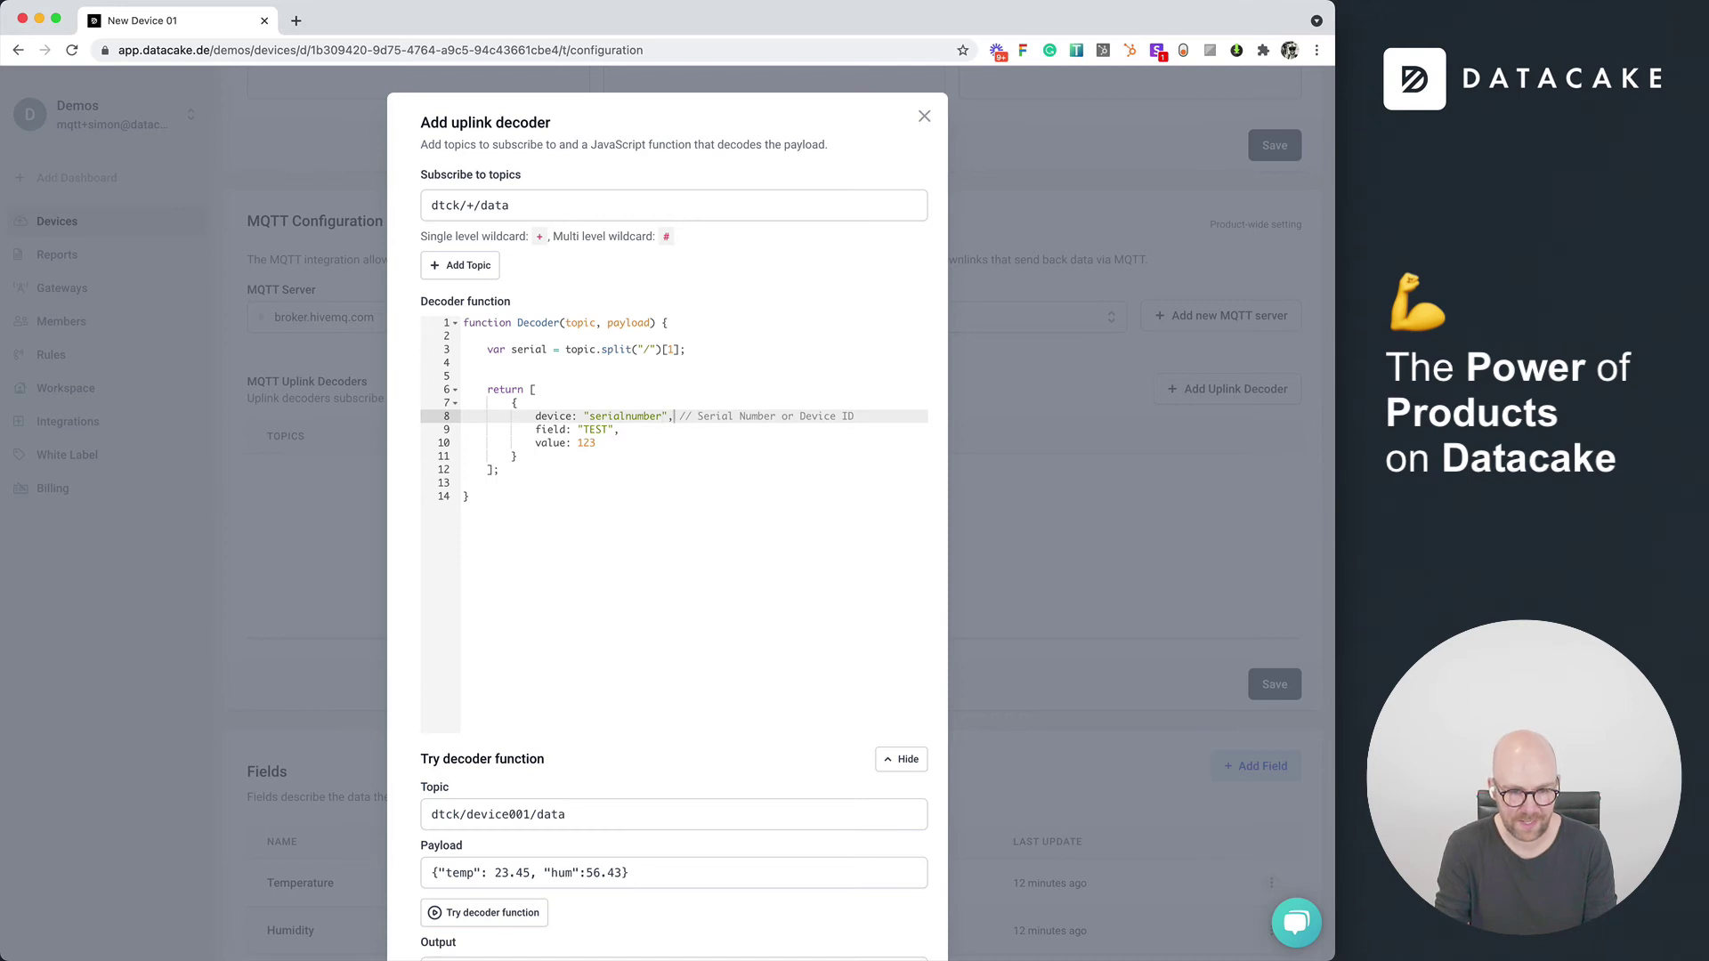
Step: Make the decoder return device serial, field TEMPERATURE and value payload.temp
{"action": "left_click", "coordinate": [663, 416]}
{"action": "key", "text": "shift+alt+Left"}
{"action": "key", "text": "shift+alt+Left"}
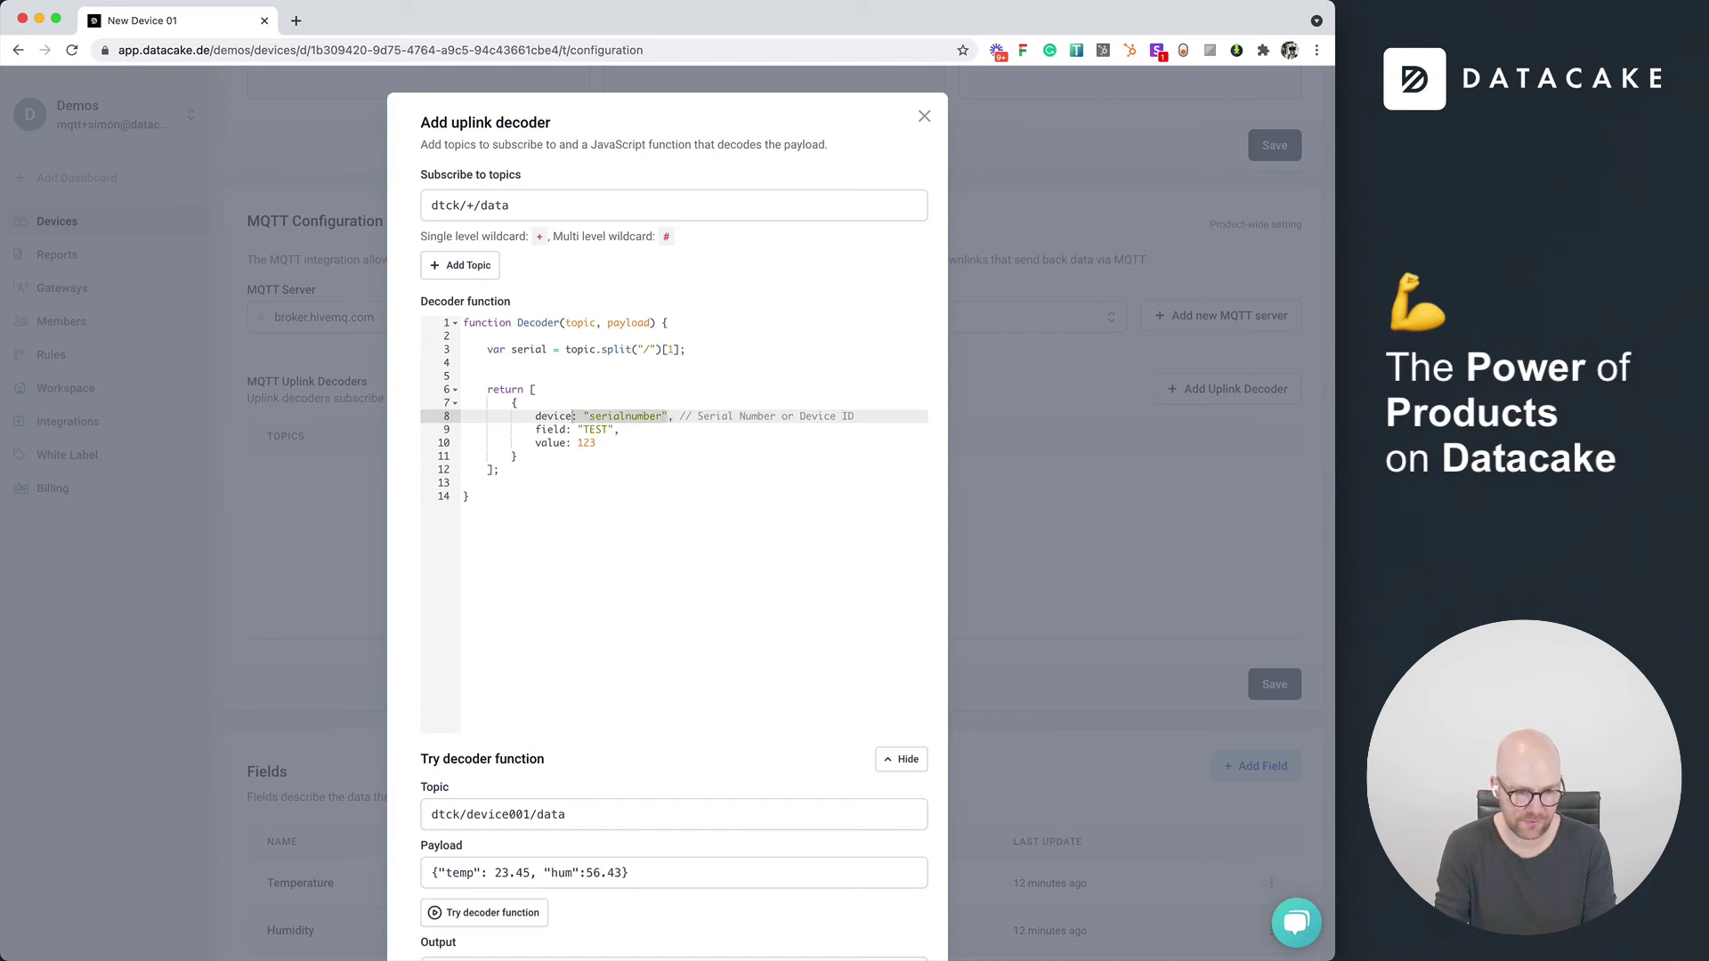
{"action": "type", "text": "serial"}
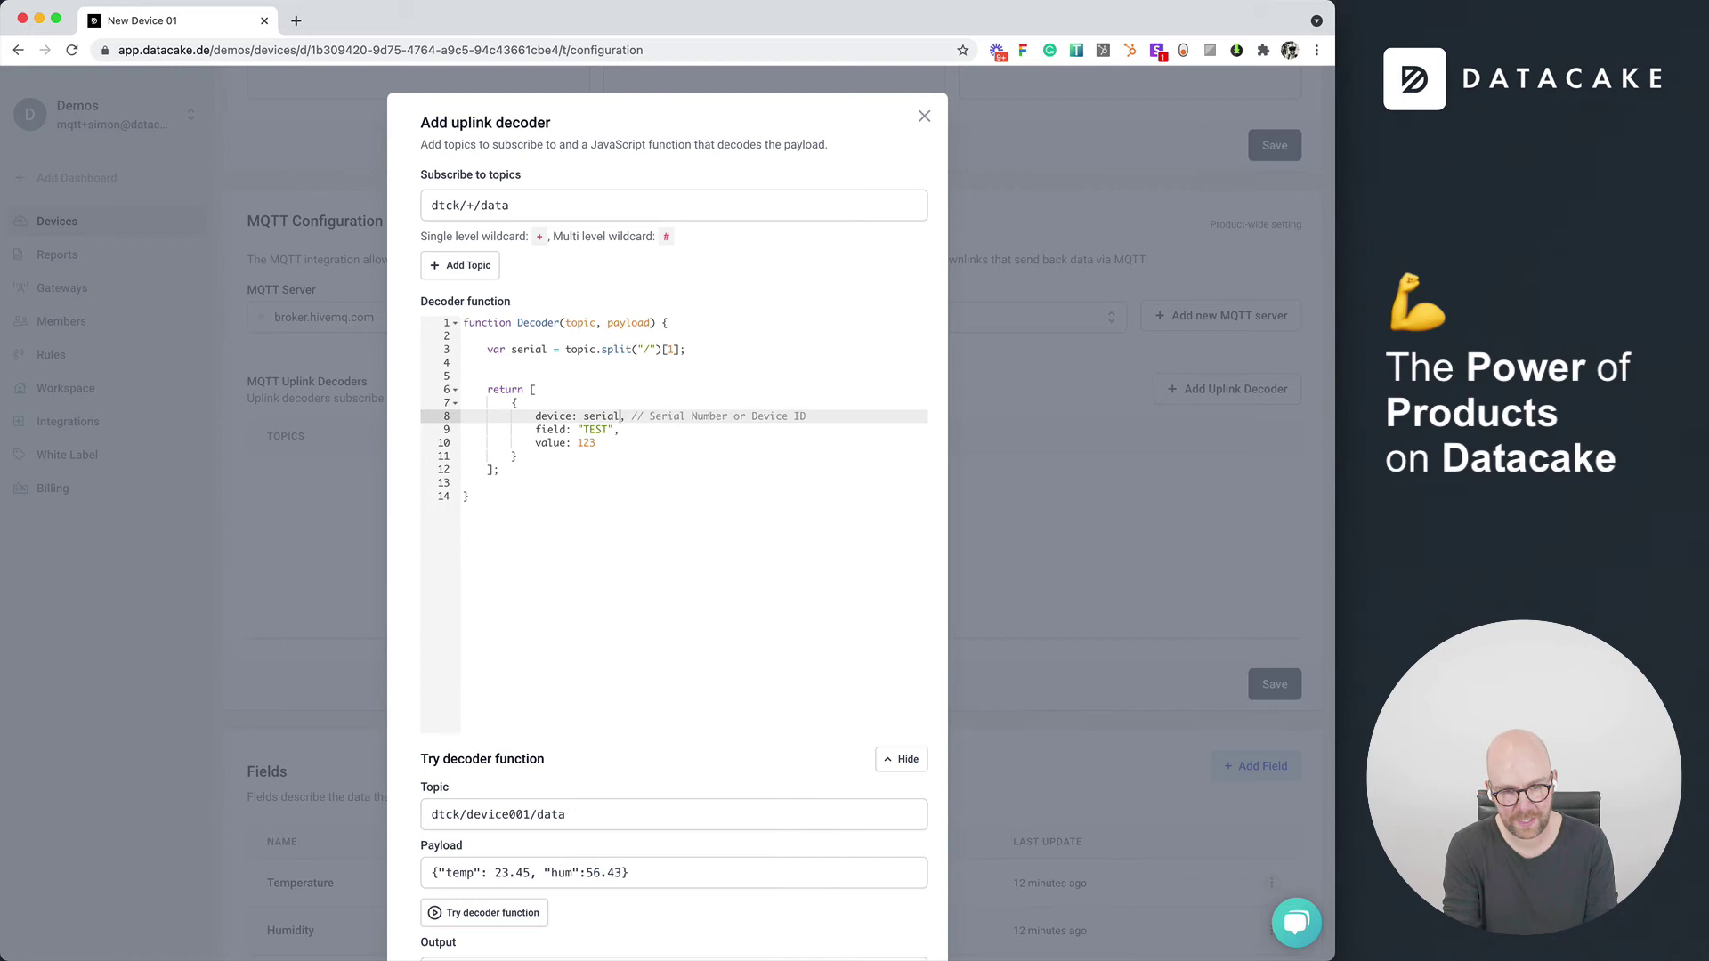
{"action": "left_click", "coordinate": [608, 429]}
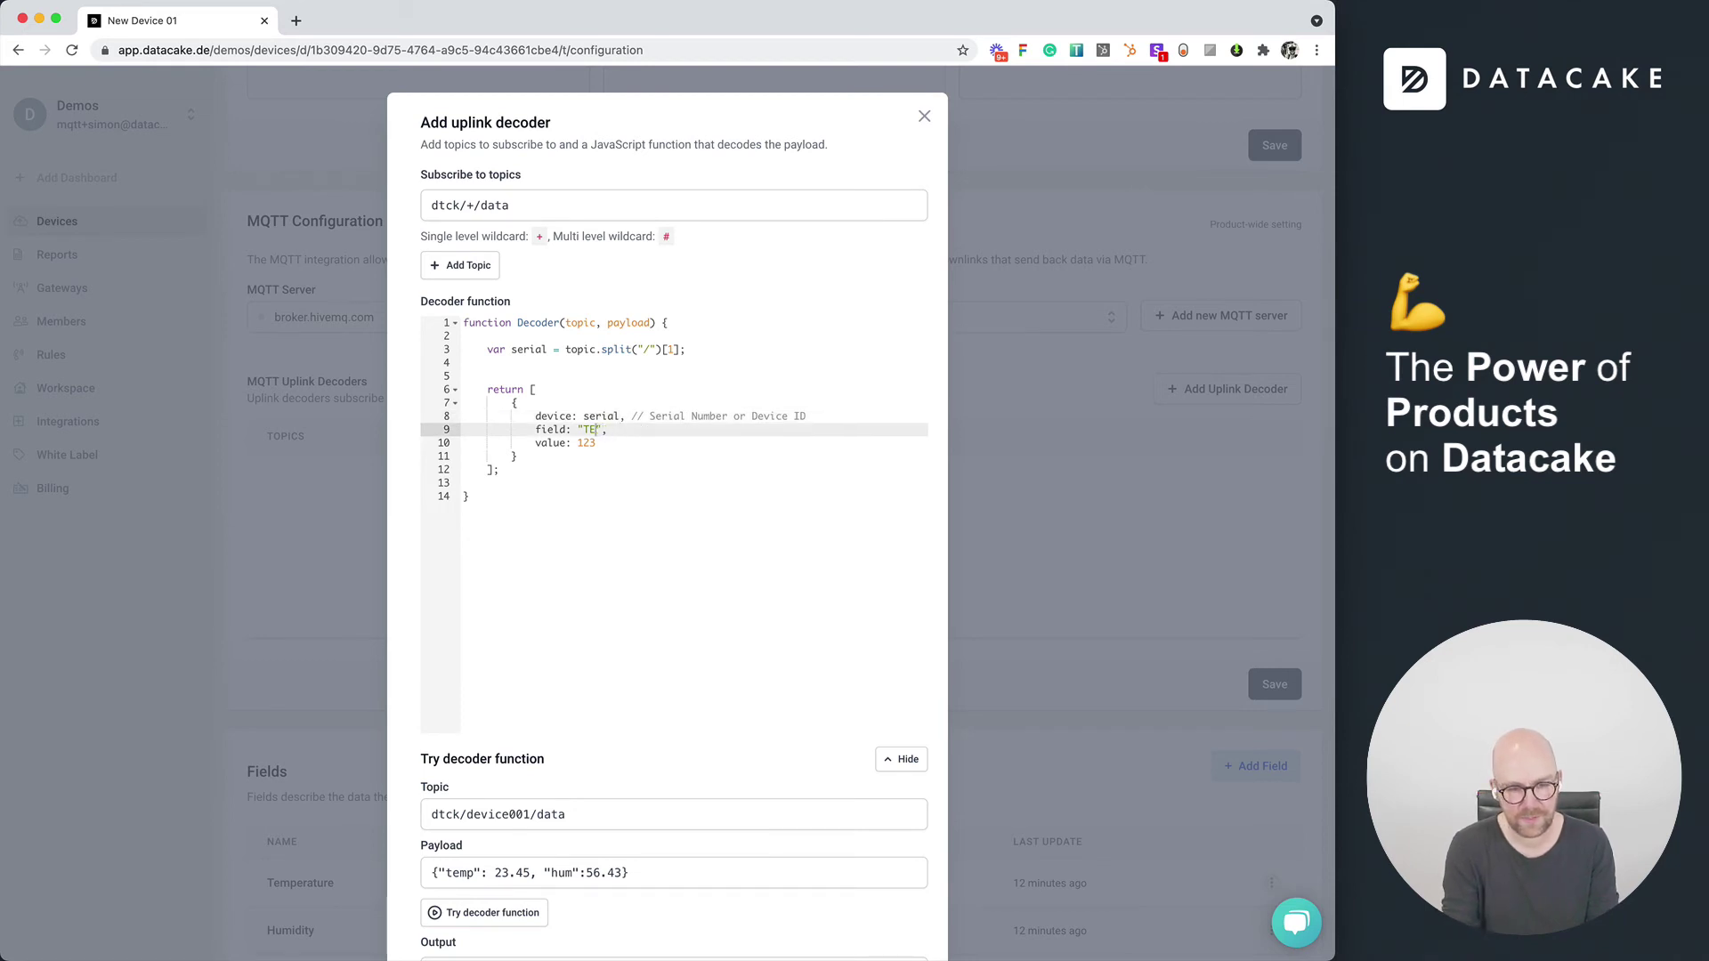
{"action": "type", "text": "MPERATURE"}
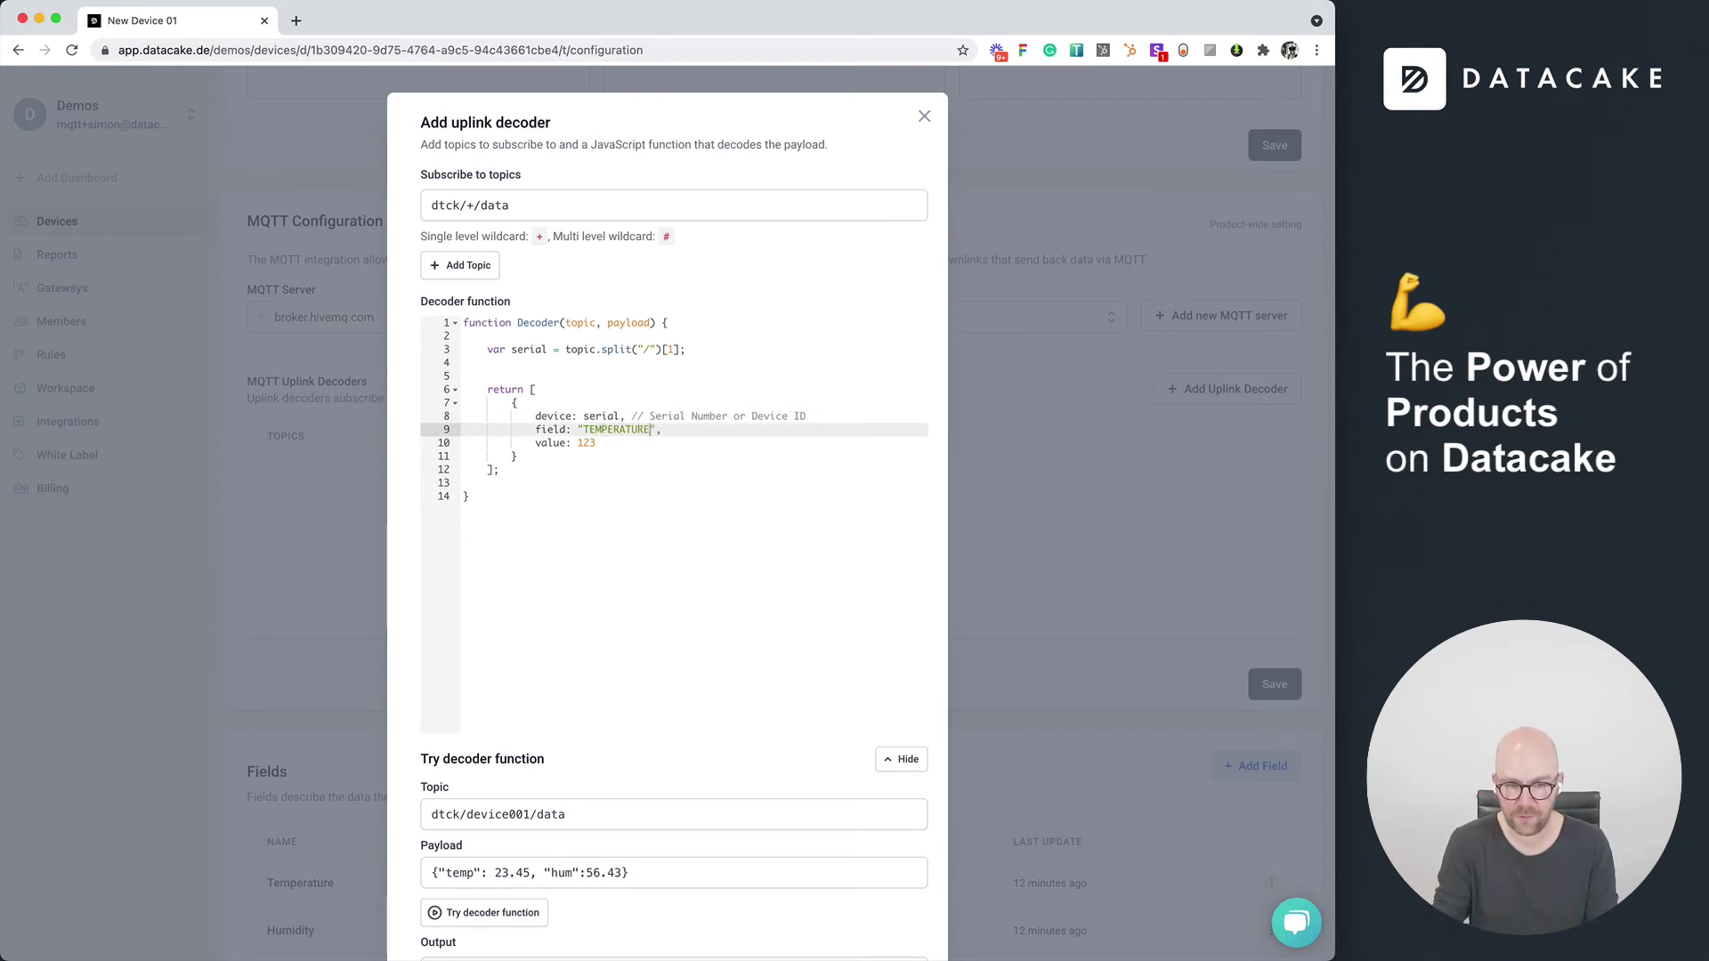
{"action": "left_click", "coordinate": [596, 442]}
{"action": "key", "text": "BackSpace"}
{"action": "type", "text": "payload.temp"}
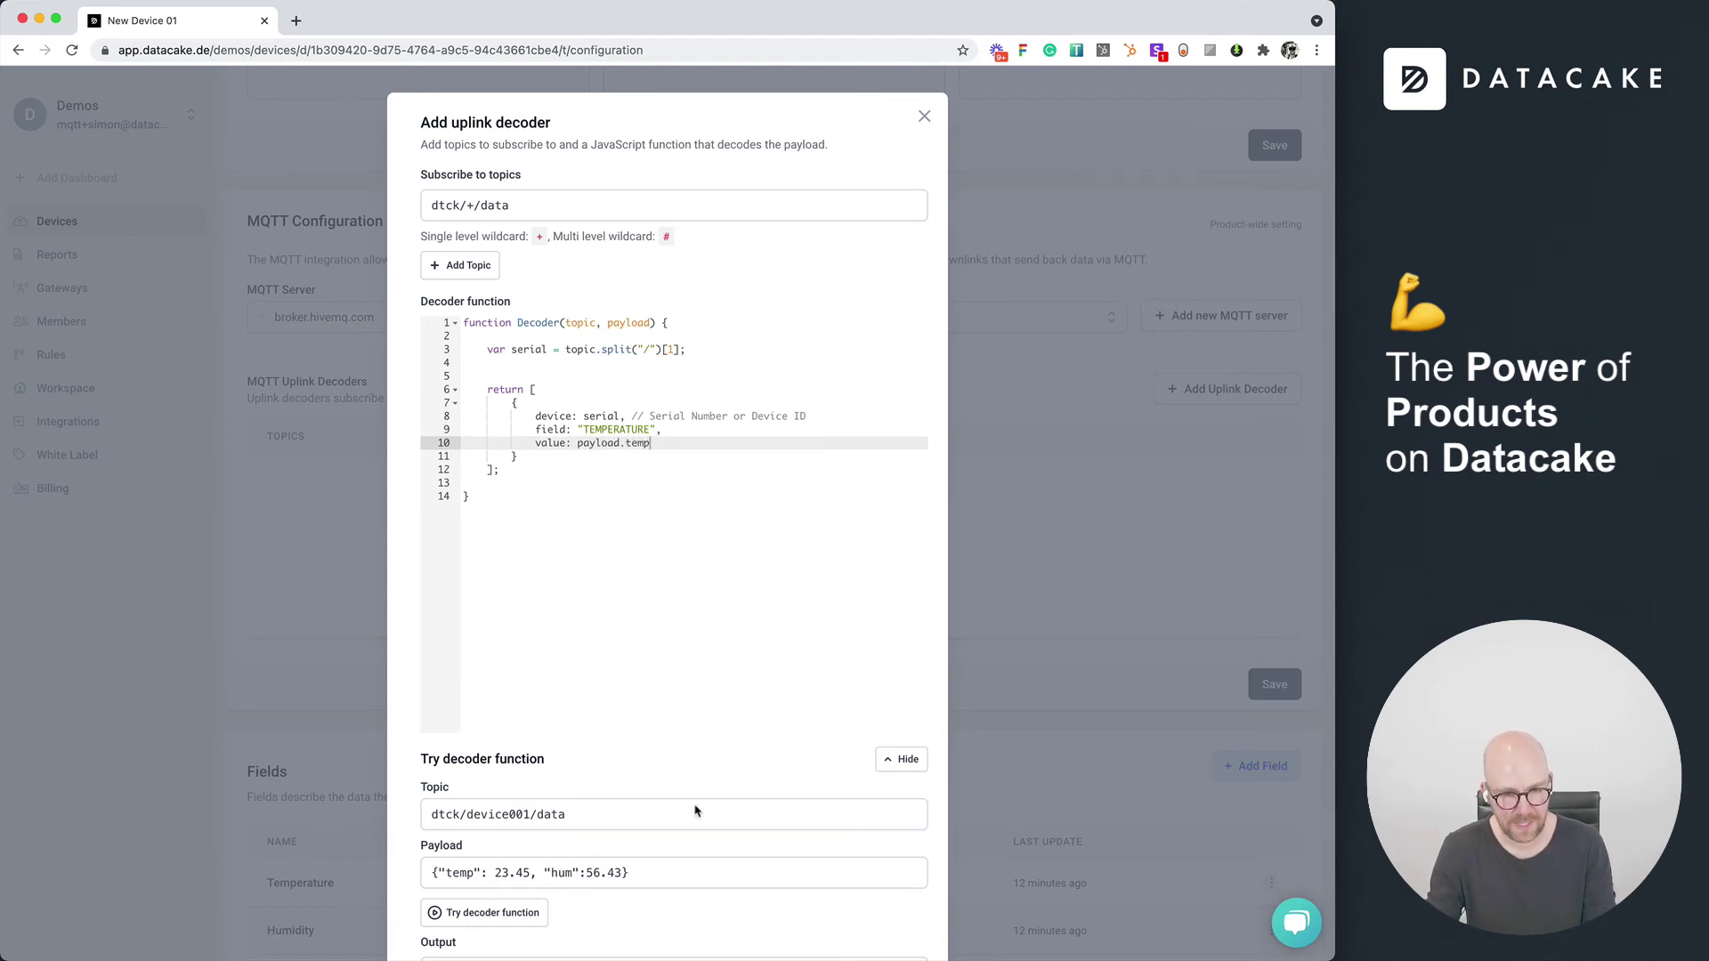
Step: Run the decoder test on the still-unparsed sample payload
{"action": "scroll", "coordinate": [694, 808], "scroll_direction": "down", "scroll_amount": 5}
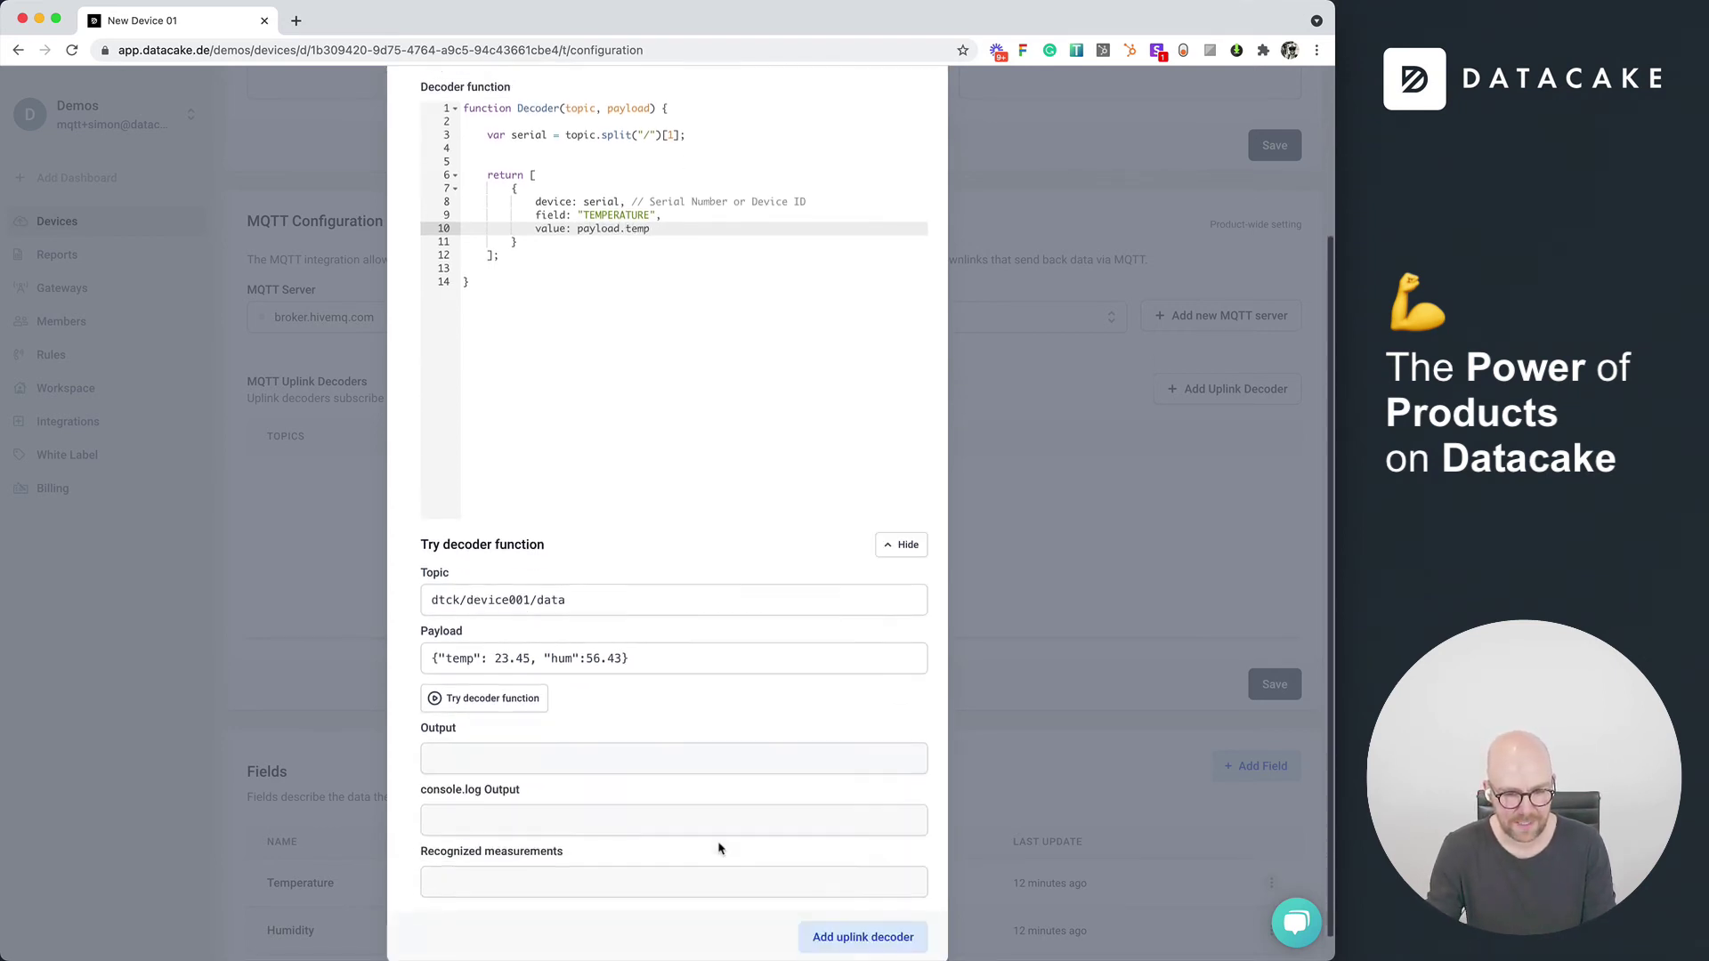
{"action": "left_click", "coordinate": [513, 680]}
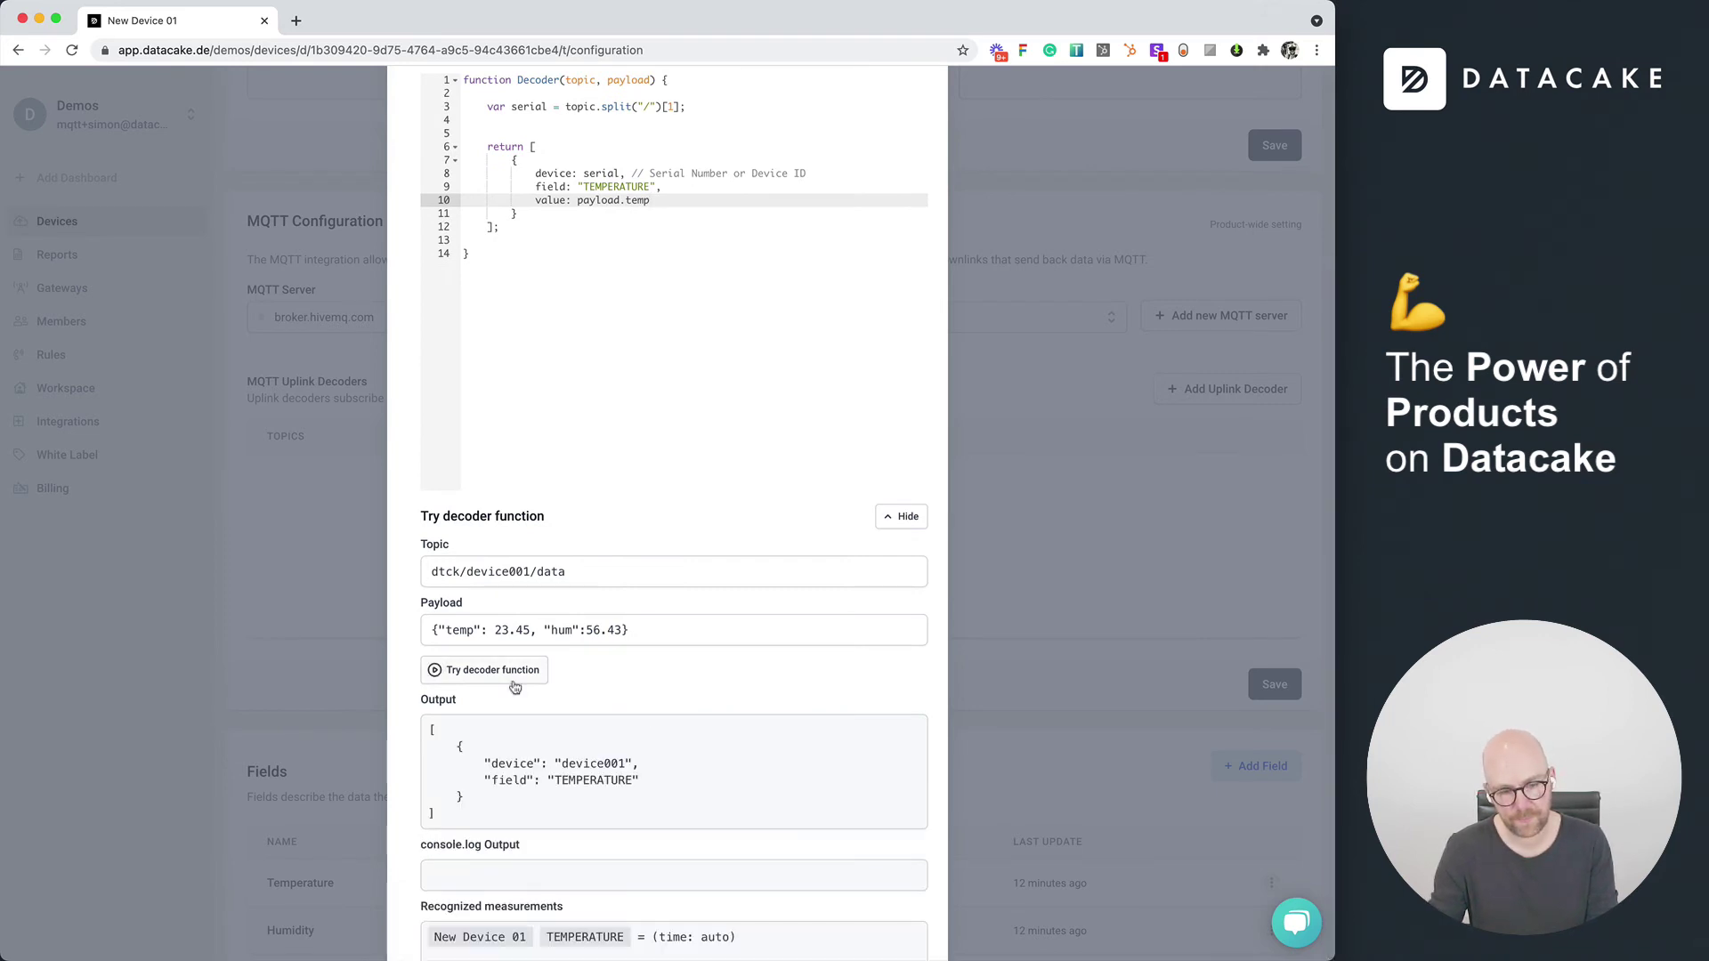
{"action": "scroll", "coordinate": [614, 725], "scroll_direction": "down", "scroll_amount": 2}
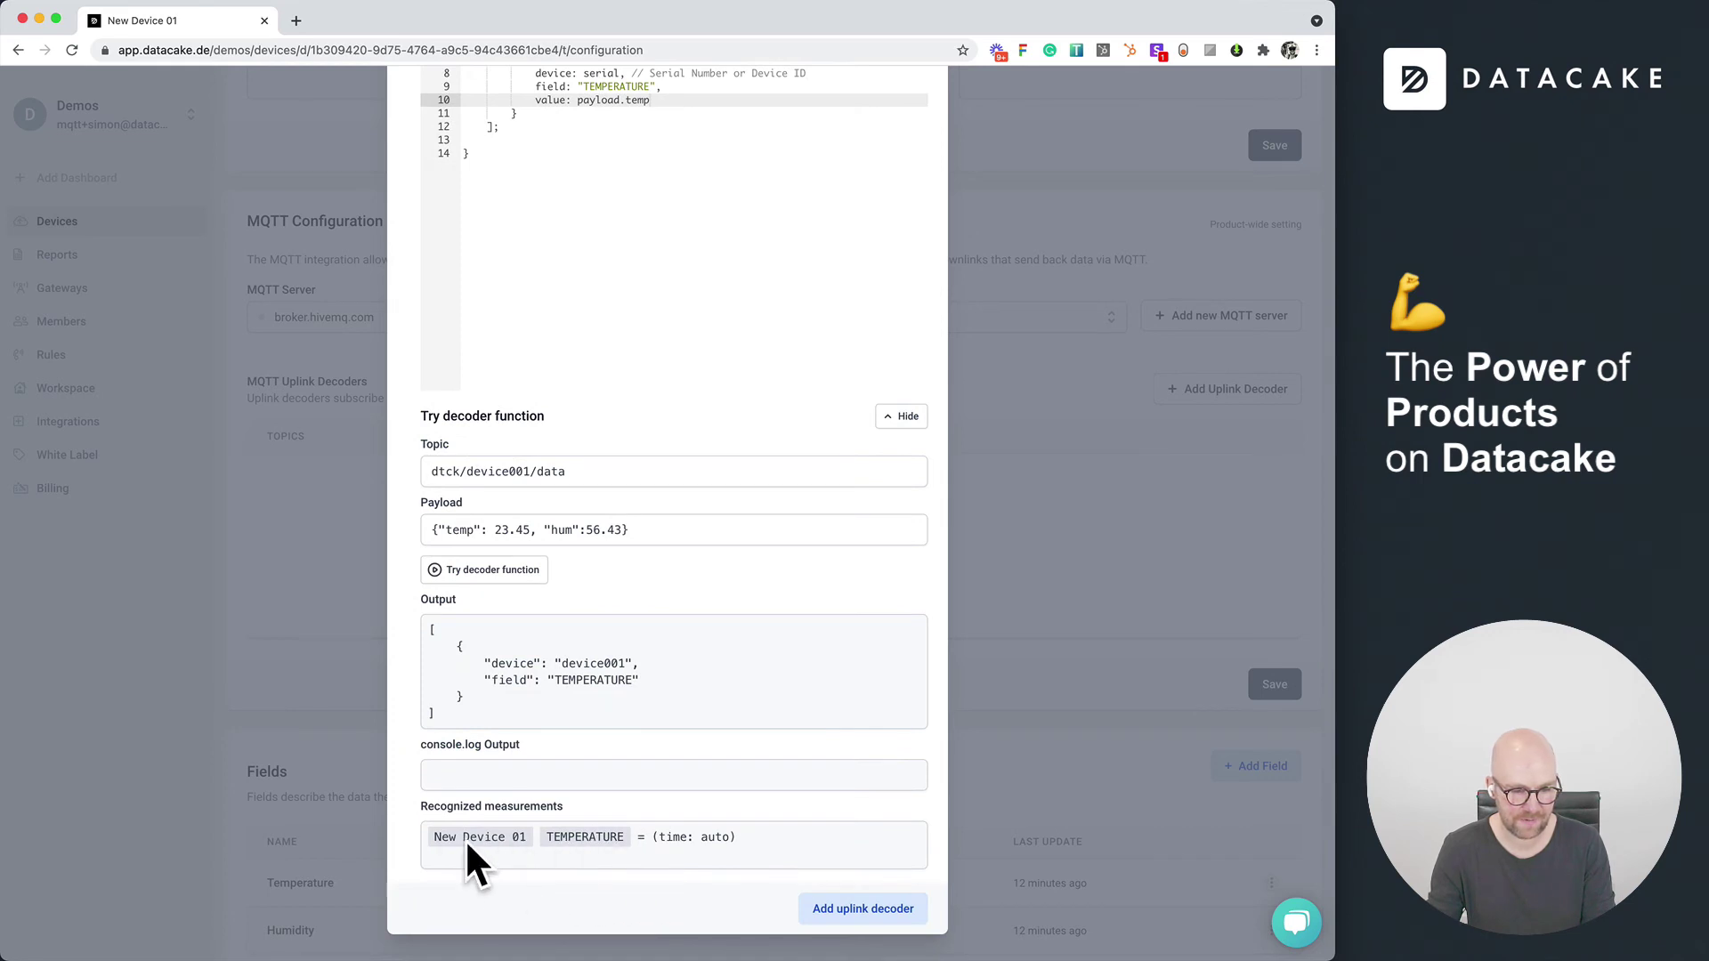
{"action": "scroll", "coordinate": [485, 859], "scroll_direction": "up", "scroll_amount": 3}
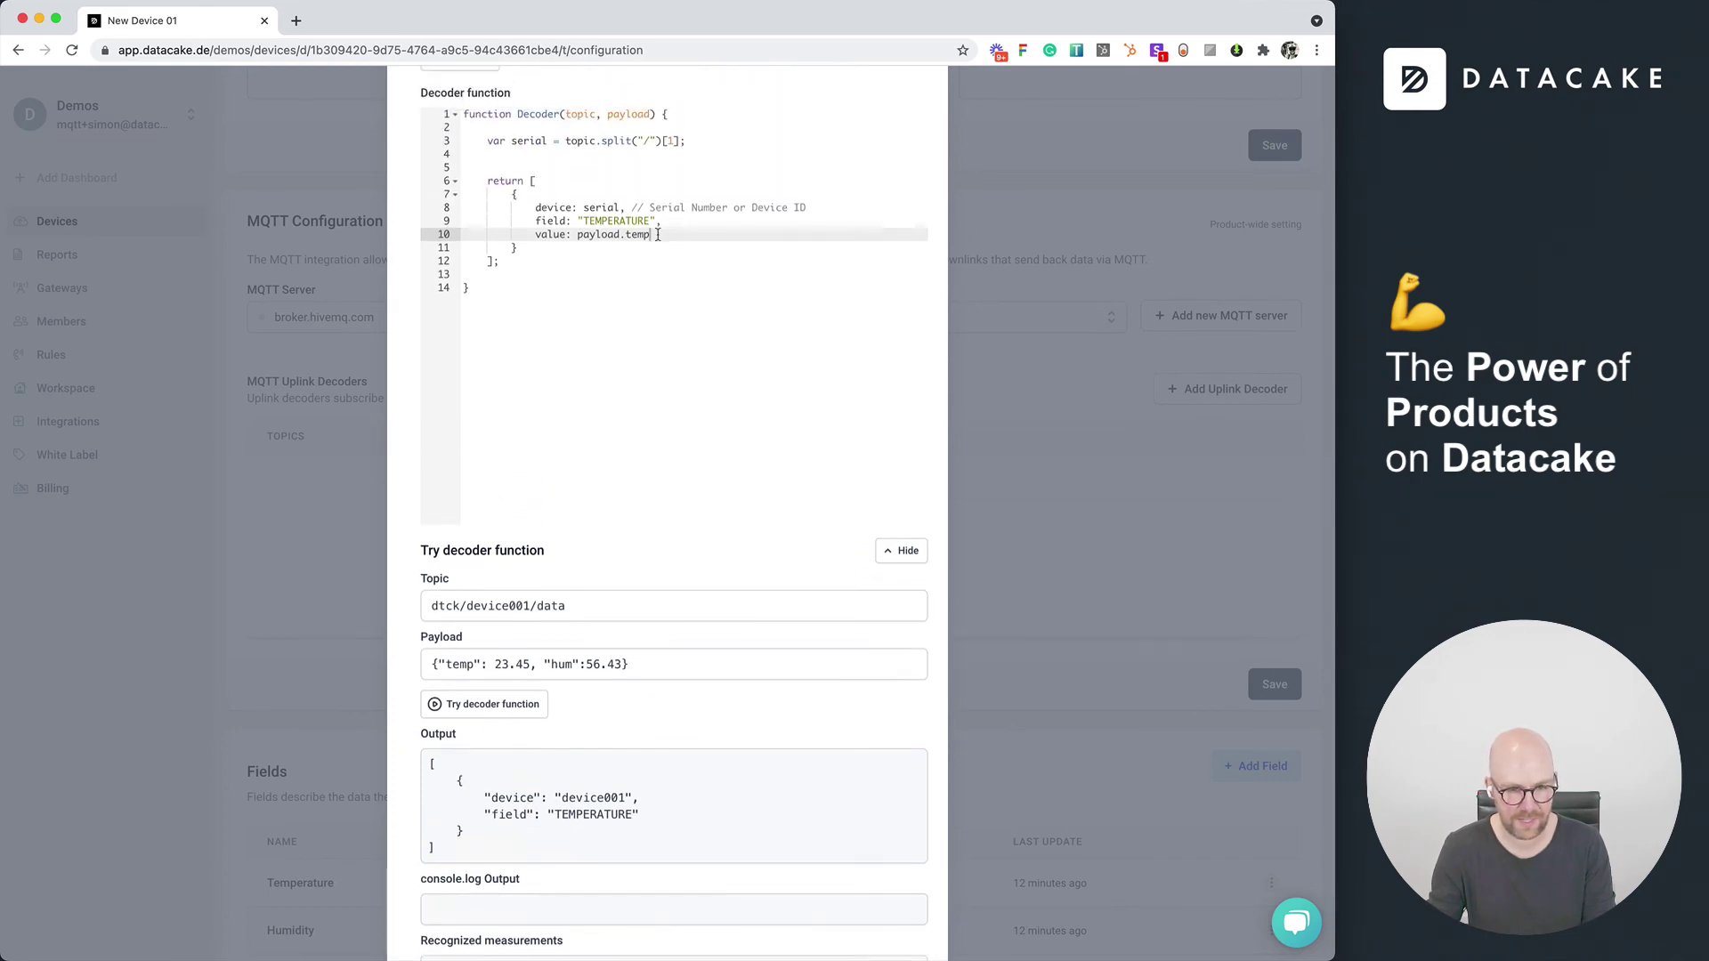
{"action": "scroll", "coordinate": [663, 609], "scroll_direction": "down", "scroll_amount": 3}
{"action": "scroll", "coordinate": [599, 730], "scroll_direction": "up", "scroll_amount": 7}
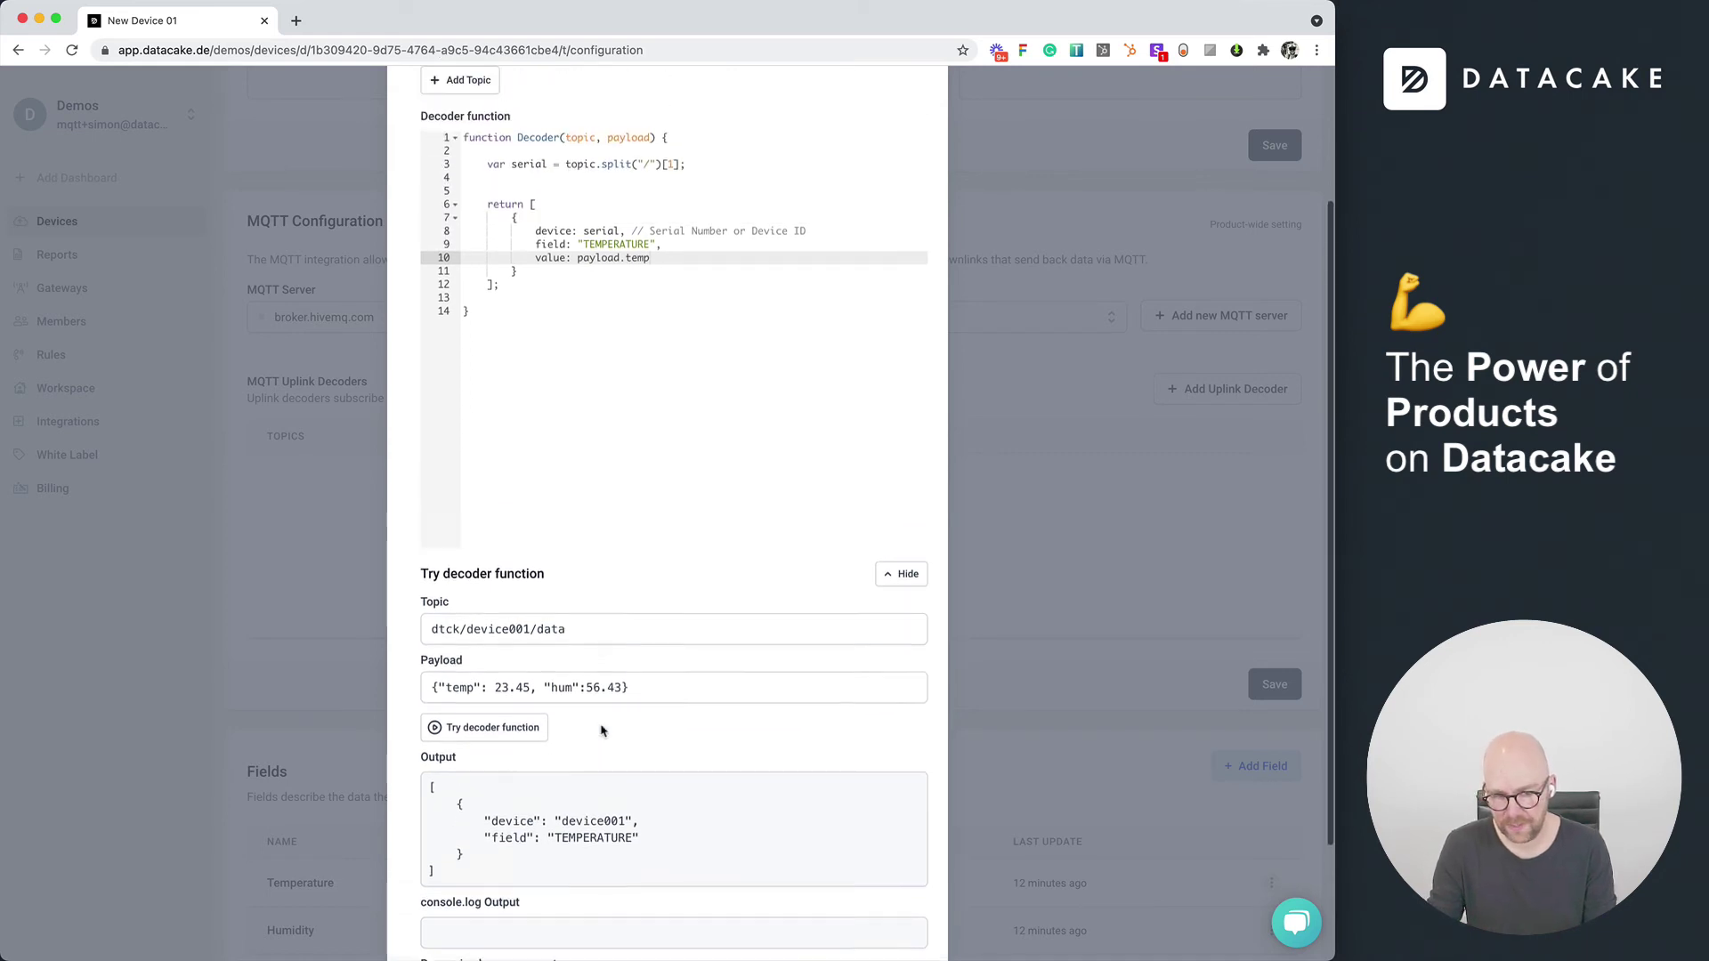
Step: Add payload = JSON.parse(payload) on line 4 and rerun, getting TEMPERATURE 23.45
{"action": "left_click", "coordinate": [622, 335]}
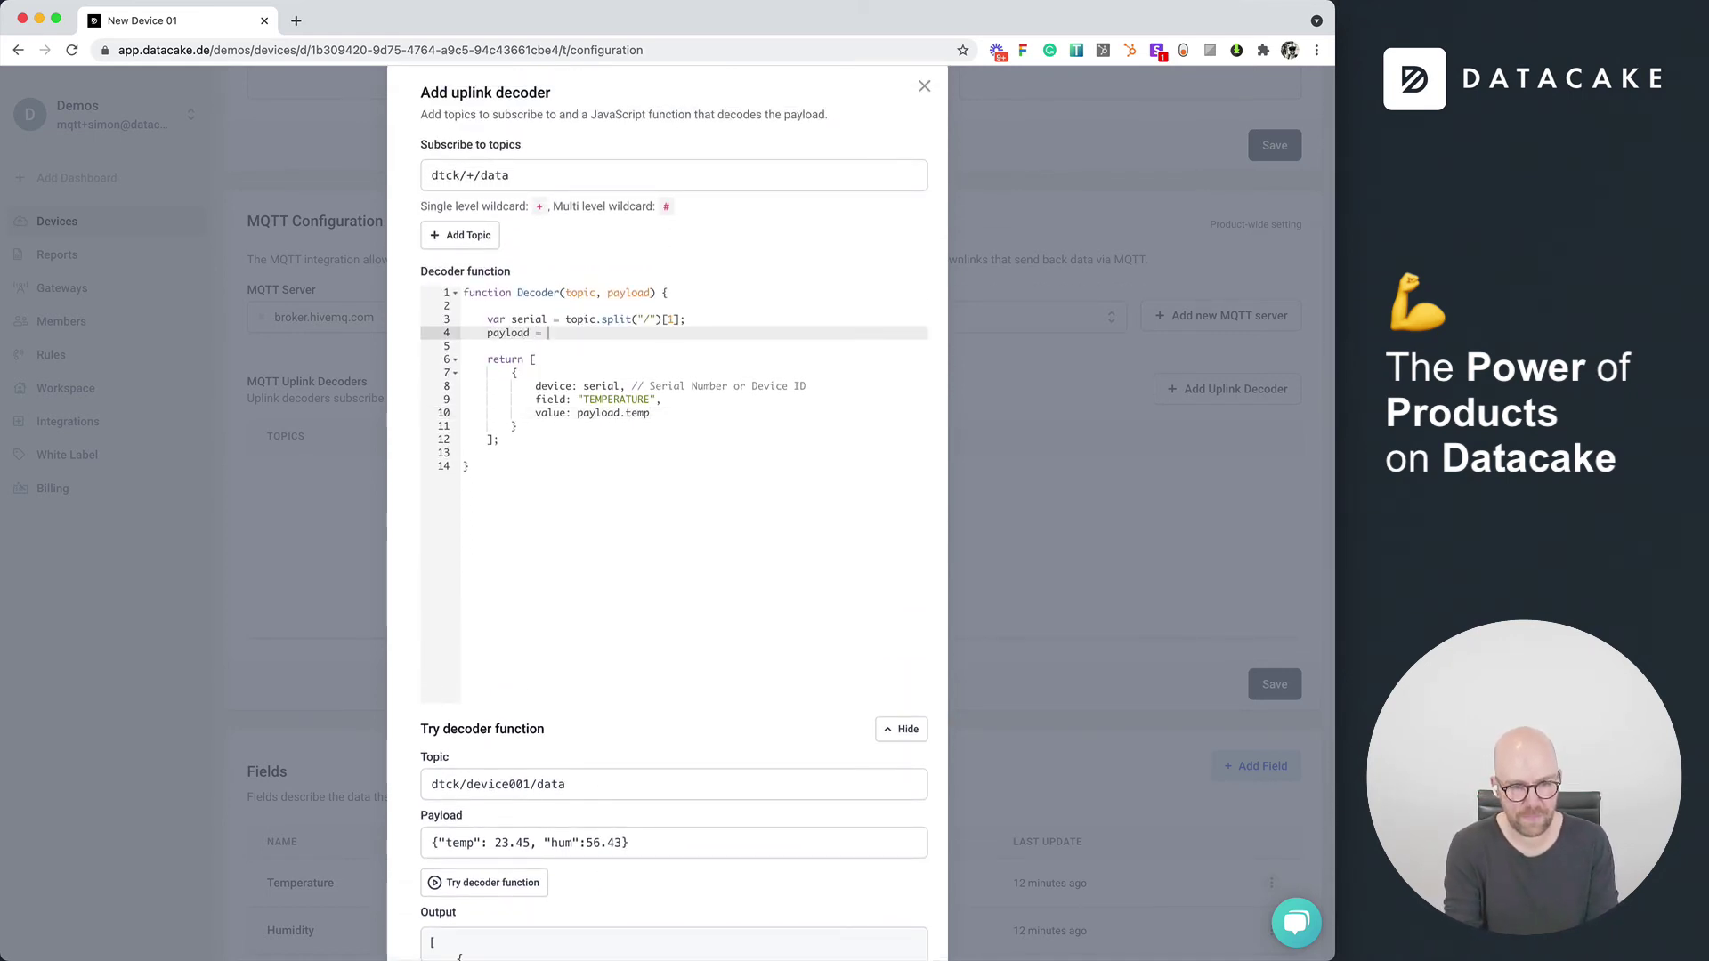
{"action": "type", "text": "payload = JSON.par"}
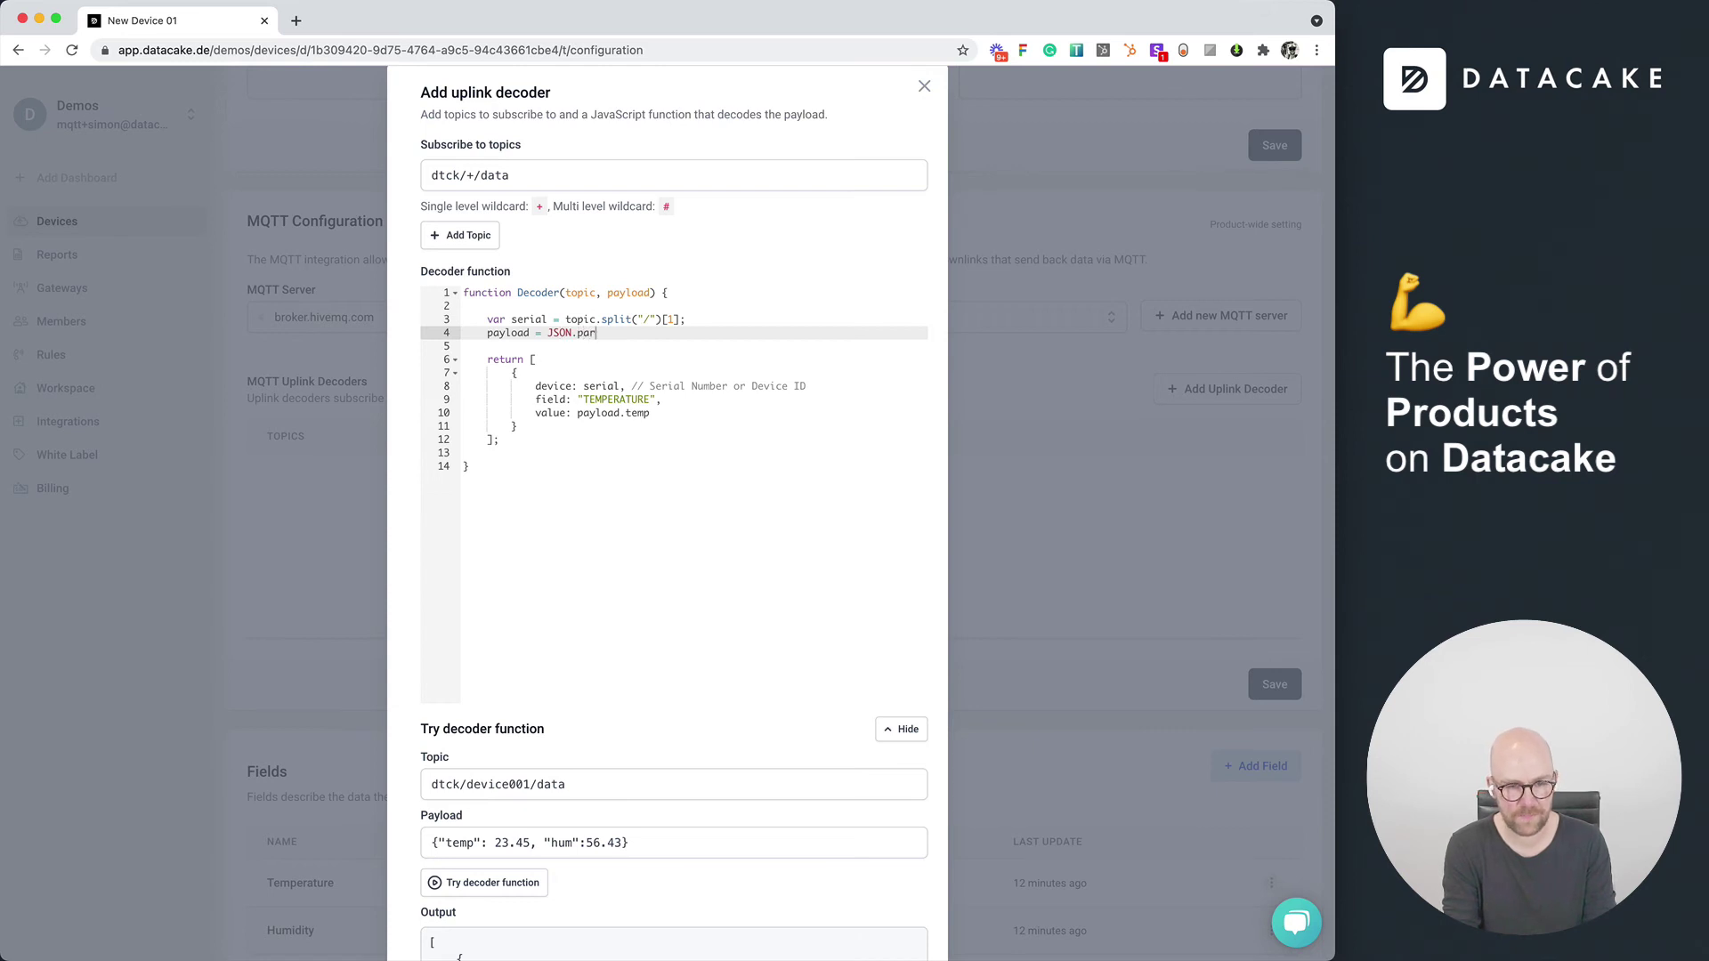
{"action": "type", "text": "se(payload);"}
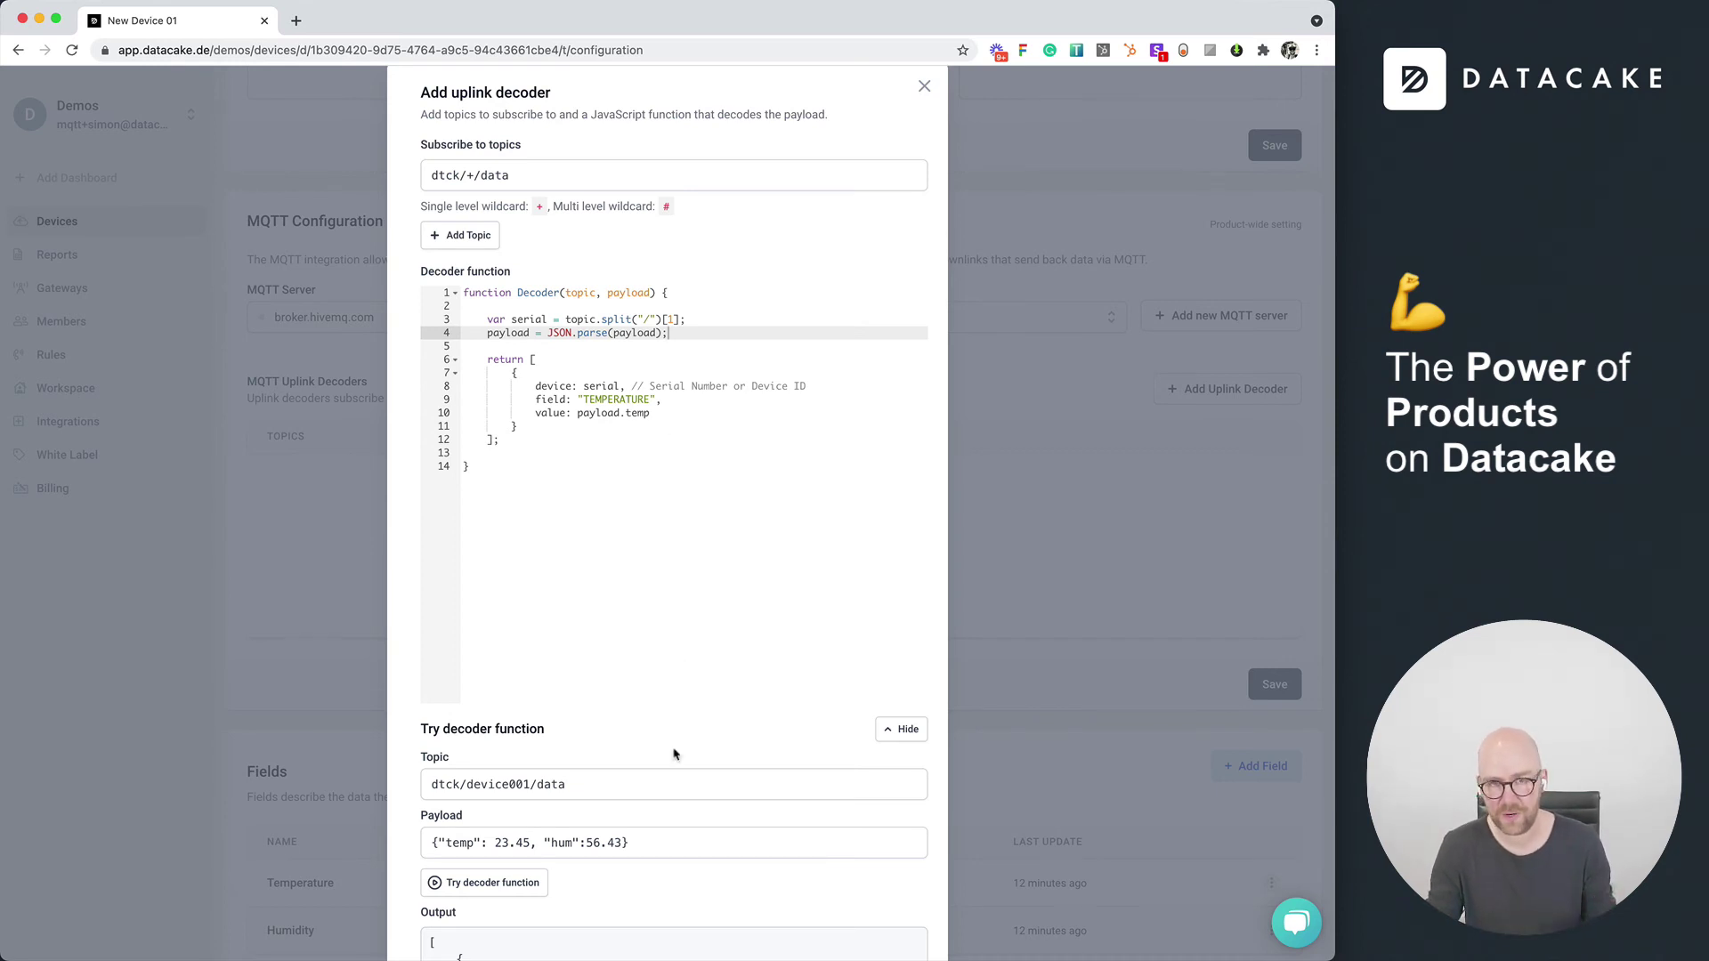
{"action": "scroll", "coordinate": [674, 754], "scroll_direction": "down", "scroll_amount": 5}
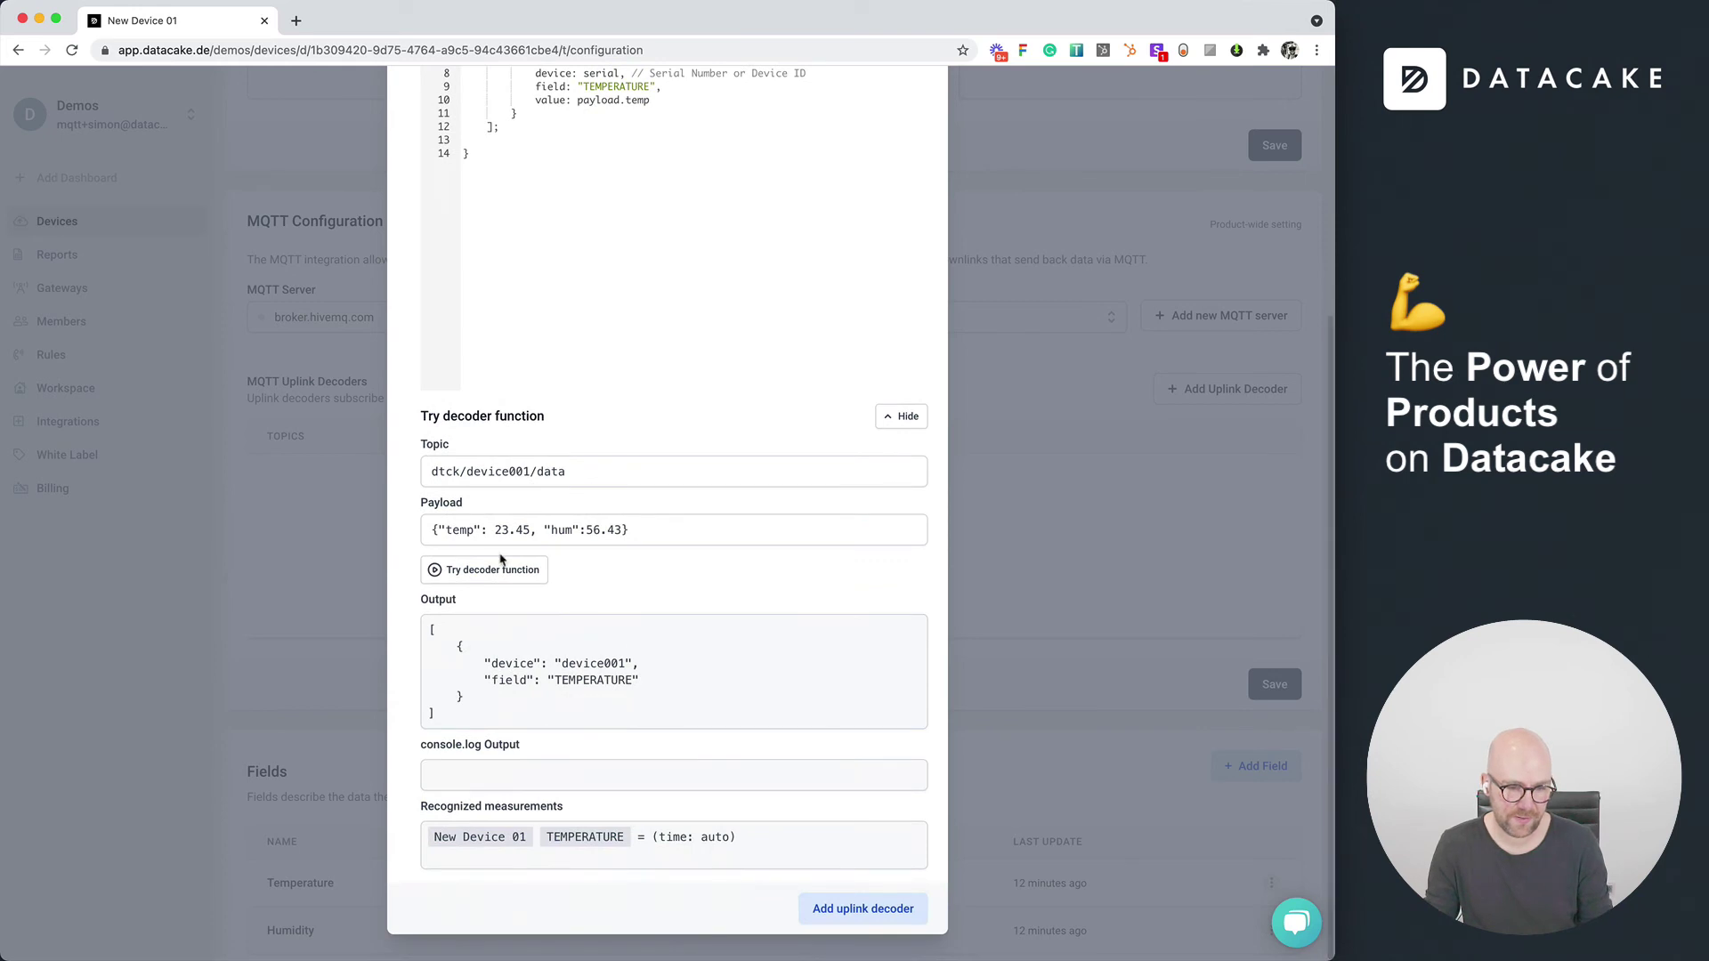
{"action": "left_click", "coordinate": [503, 575]}
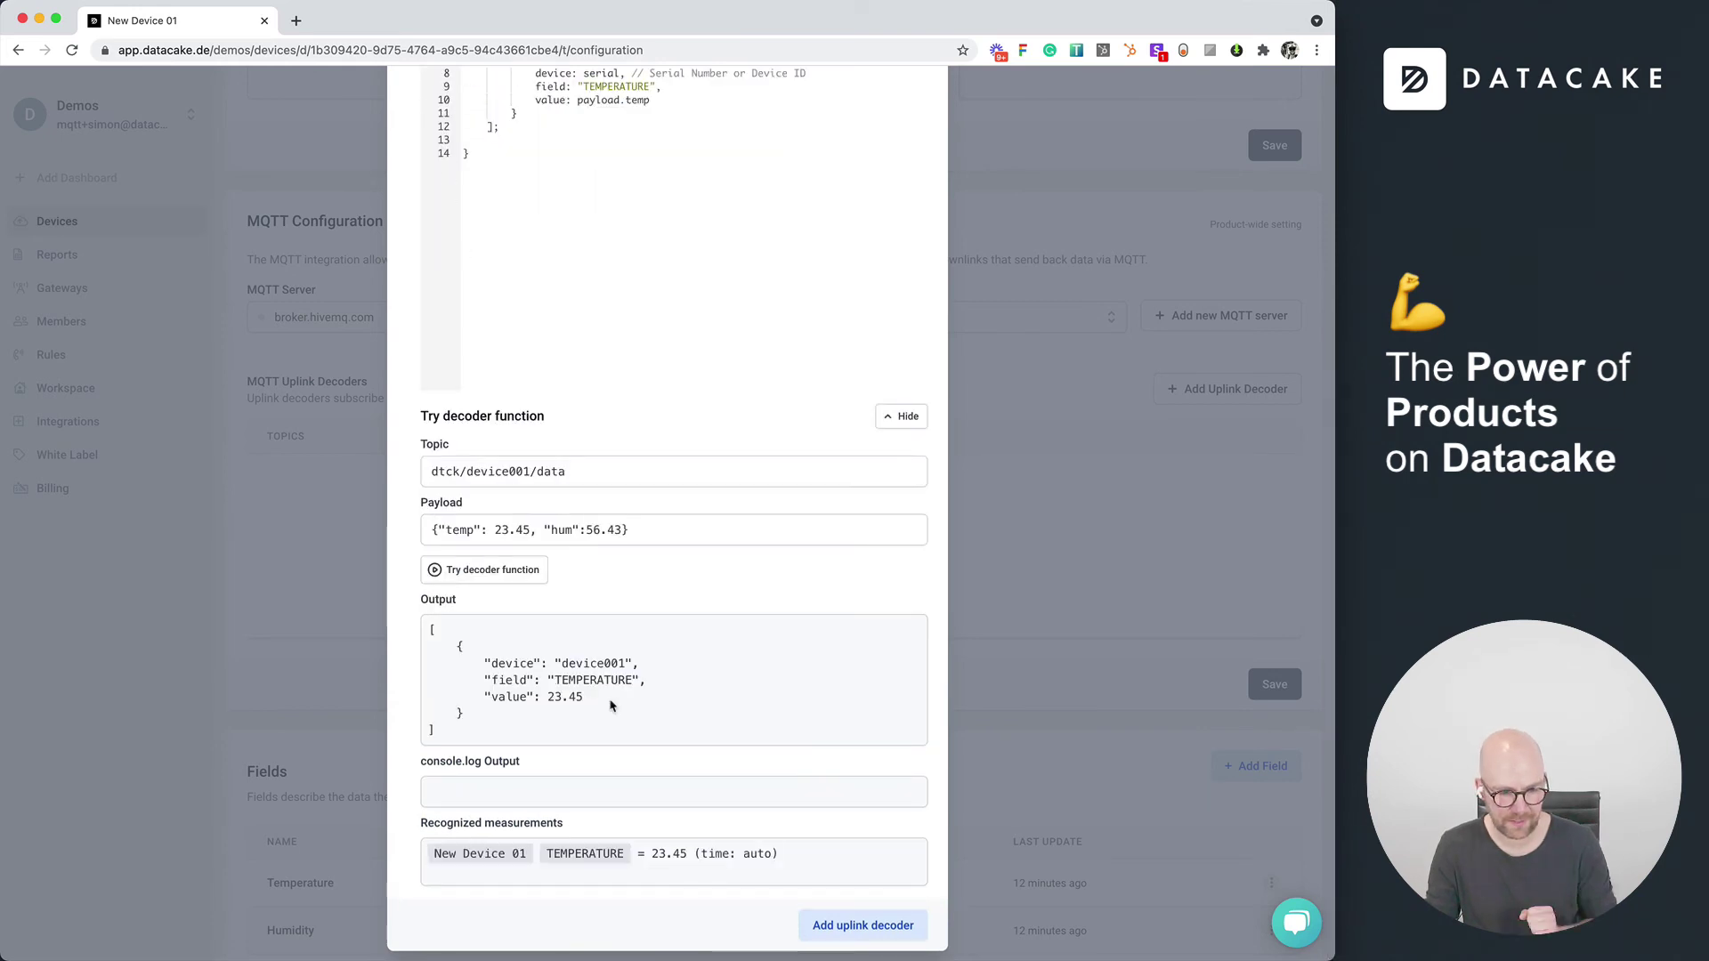
{"action": "left_click_drag", "start_coordinate": [611, 704], "coordinate": [507, 697]}
Step: Duplicate the returned TEMPERATURE object as a second comma-separated entry
{"action": "scroll", "coordinate": [620, 402], "scroll_direction": "up", "scroll_amount": 2}
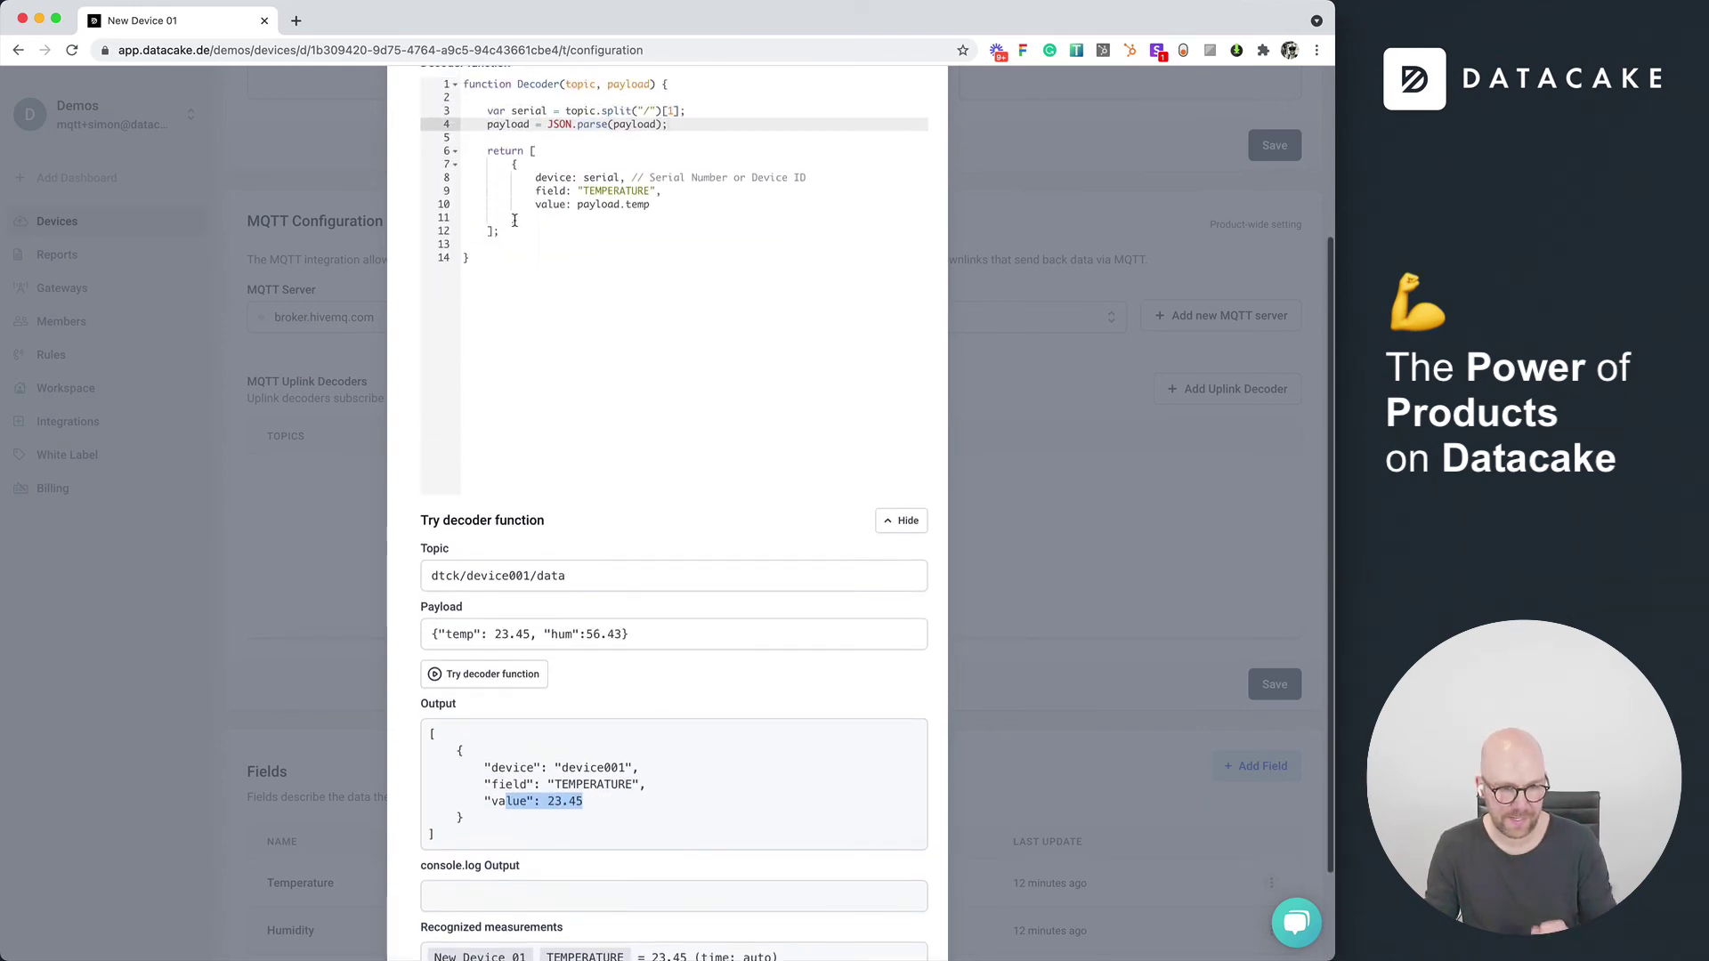
{"action": "left_click_drag", "start_coordinate": [516, 218], "coordinate": [464, 163]}
{"action": "key", "text": "ctrl+c"}
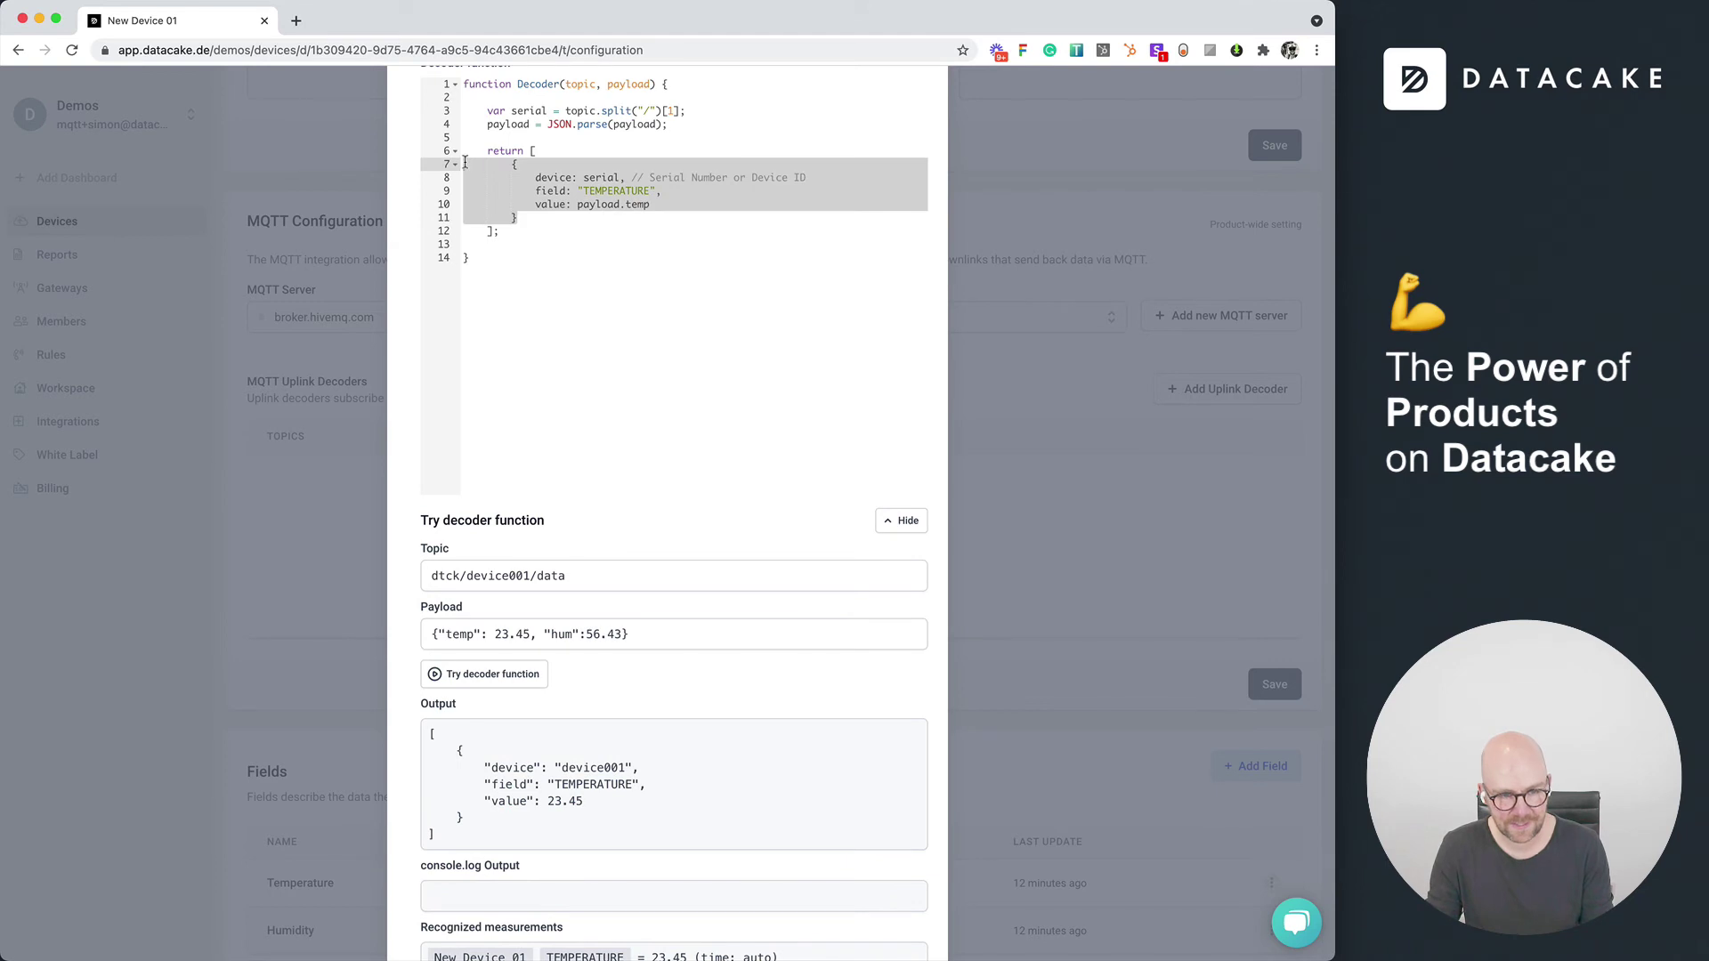
{"action": "left_click", "coordinate": [524, 223]}
{"action": "type", "text": ","}
{"action": "key", "text": "Return"}
{"action": "key", "text": "ctrl+v"}
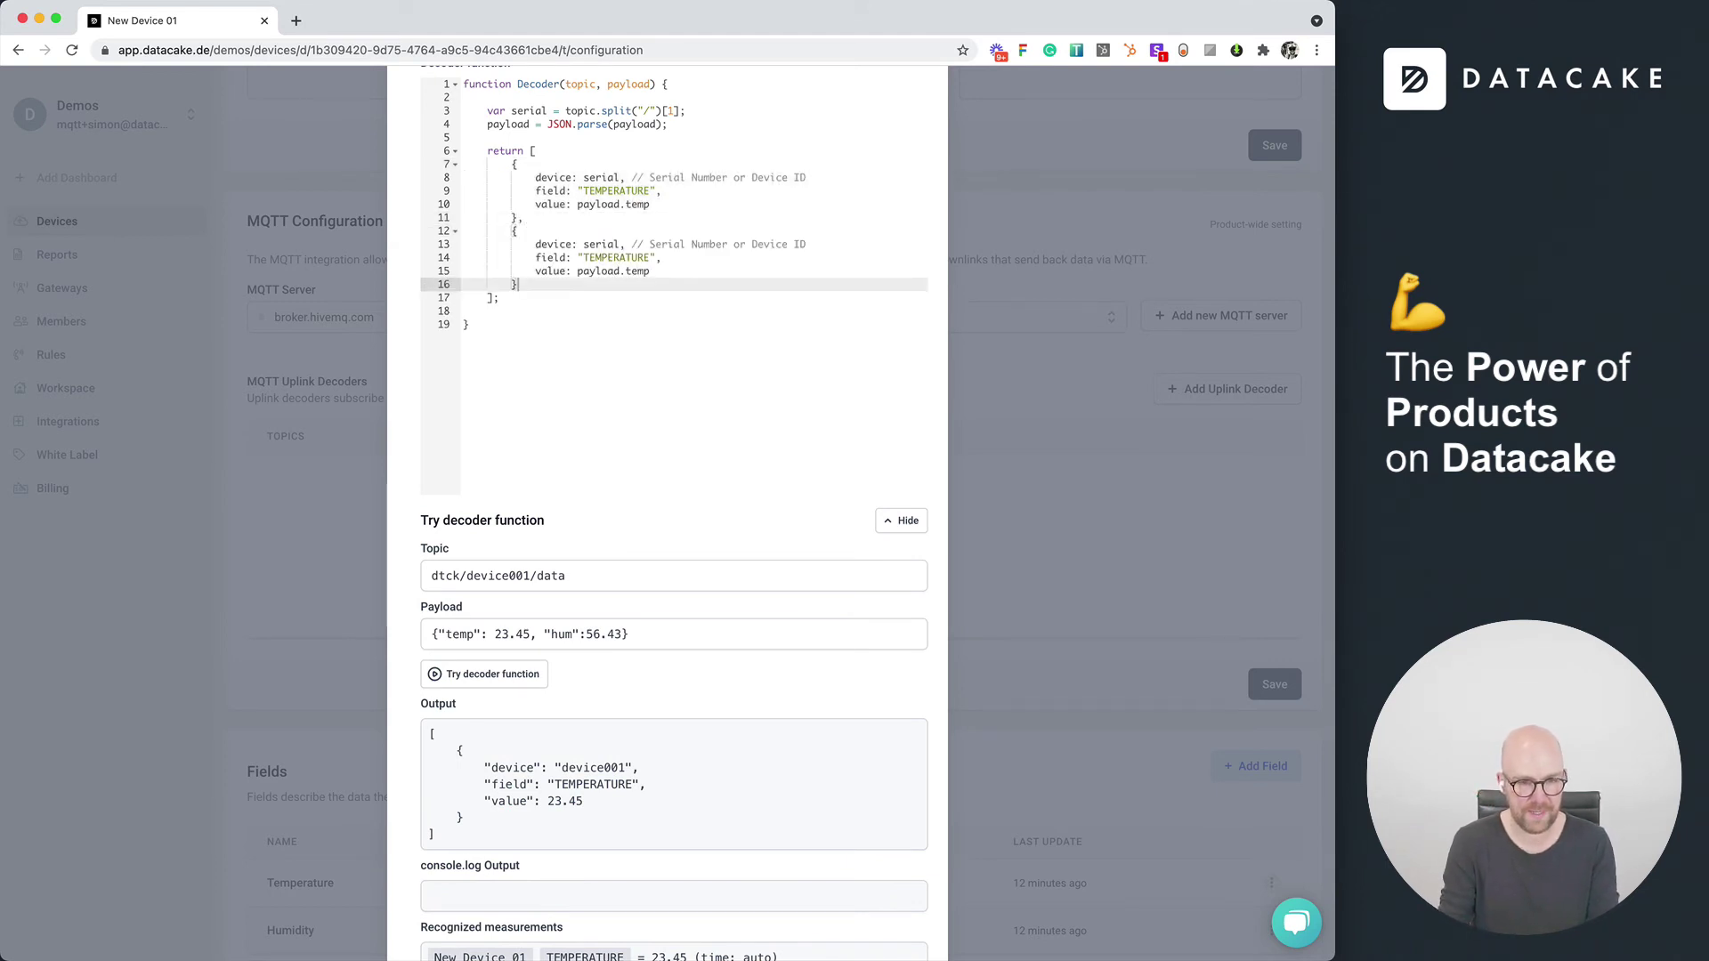
{"action": "left_click", "coordinate": [574, 257]}
{"action": "key", "text": "alt+Up"}
{"action": "key", "text": "Down"}
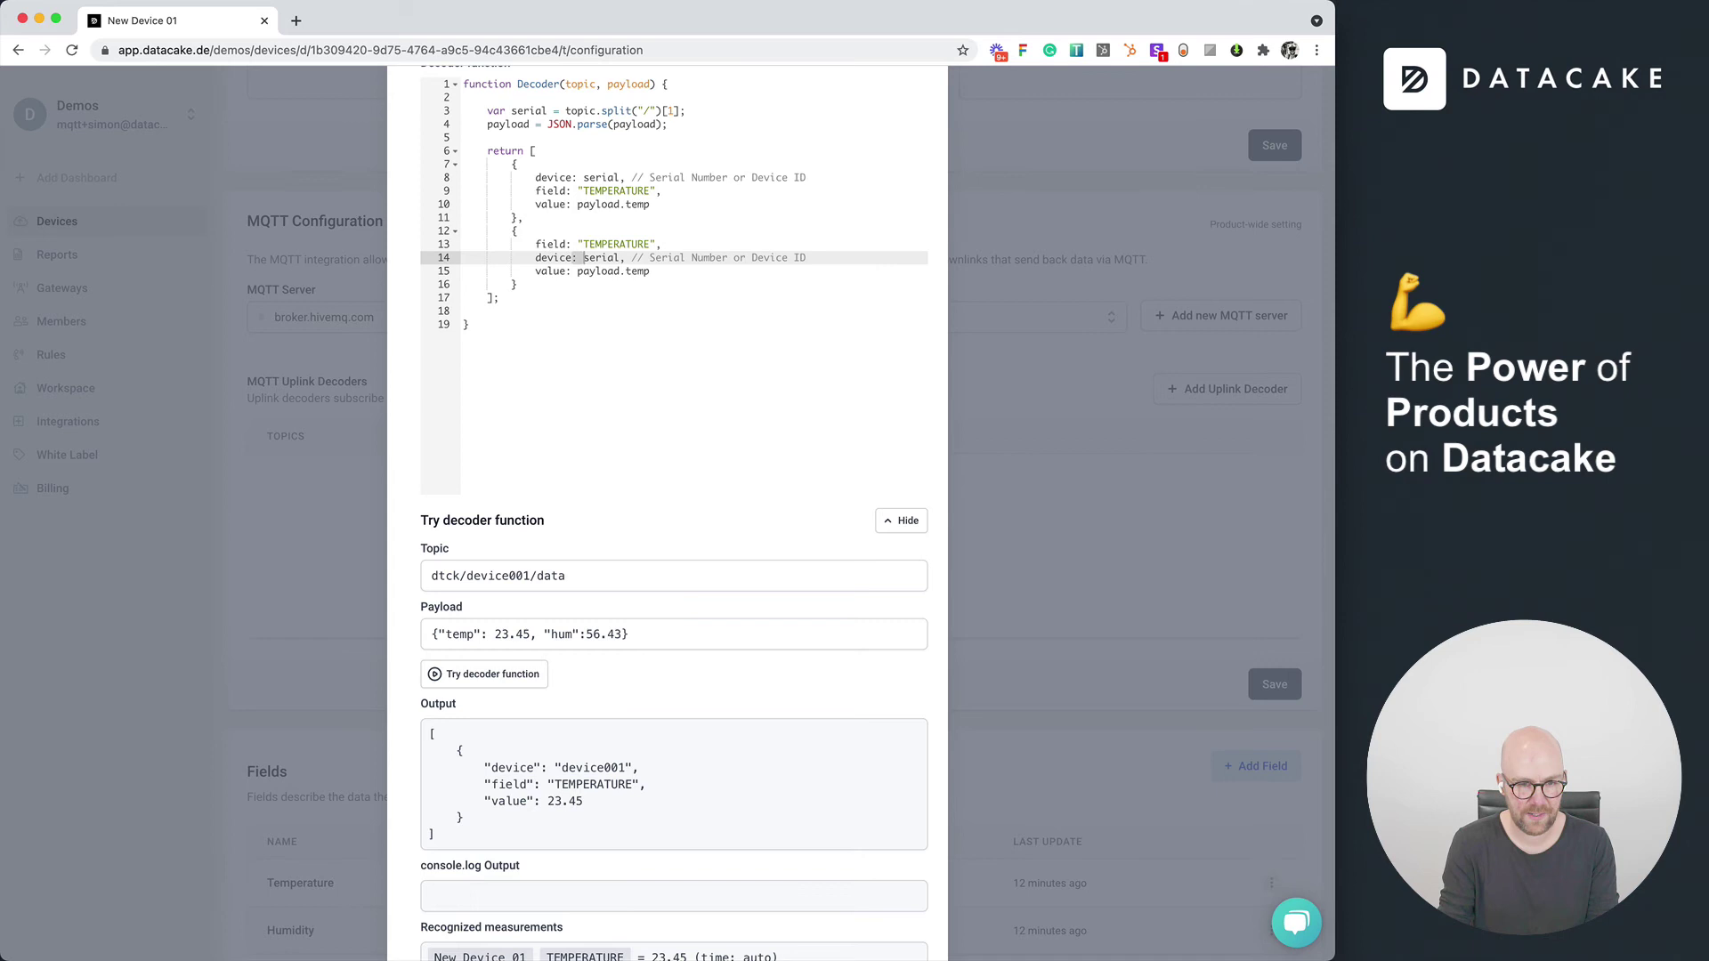
Step: Change the copy's field to HUMIDITY and its value to payload.hum
{"action": "key", "text": "Up"}
{"action": "key", "text": "shift+alt+Right"}
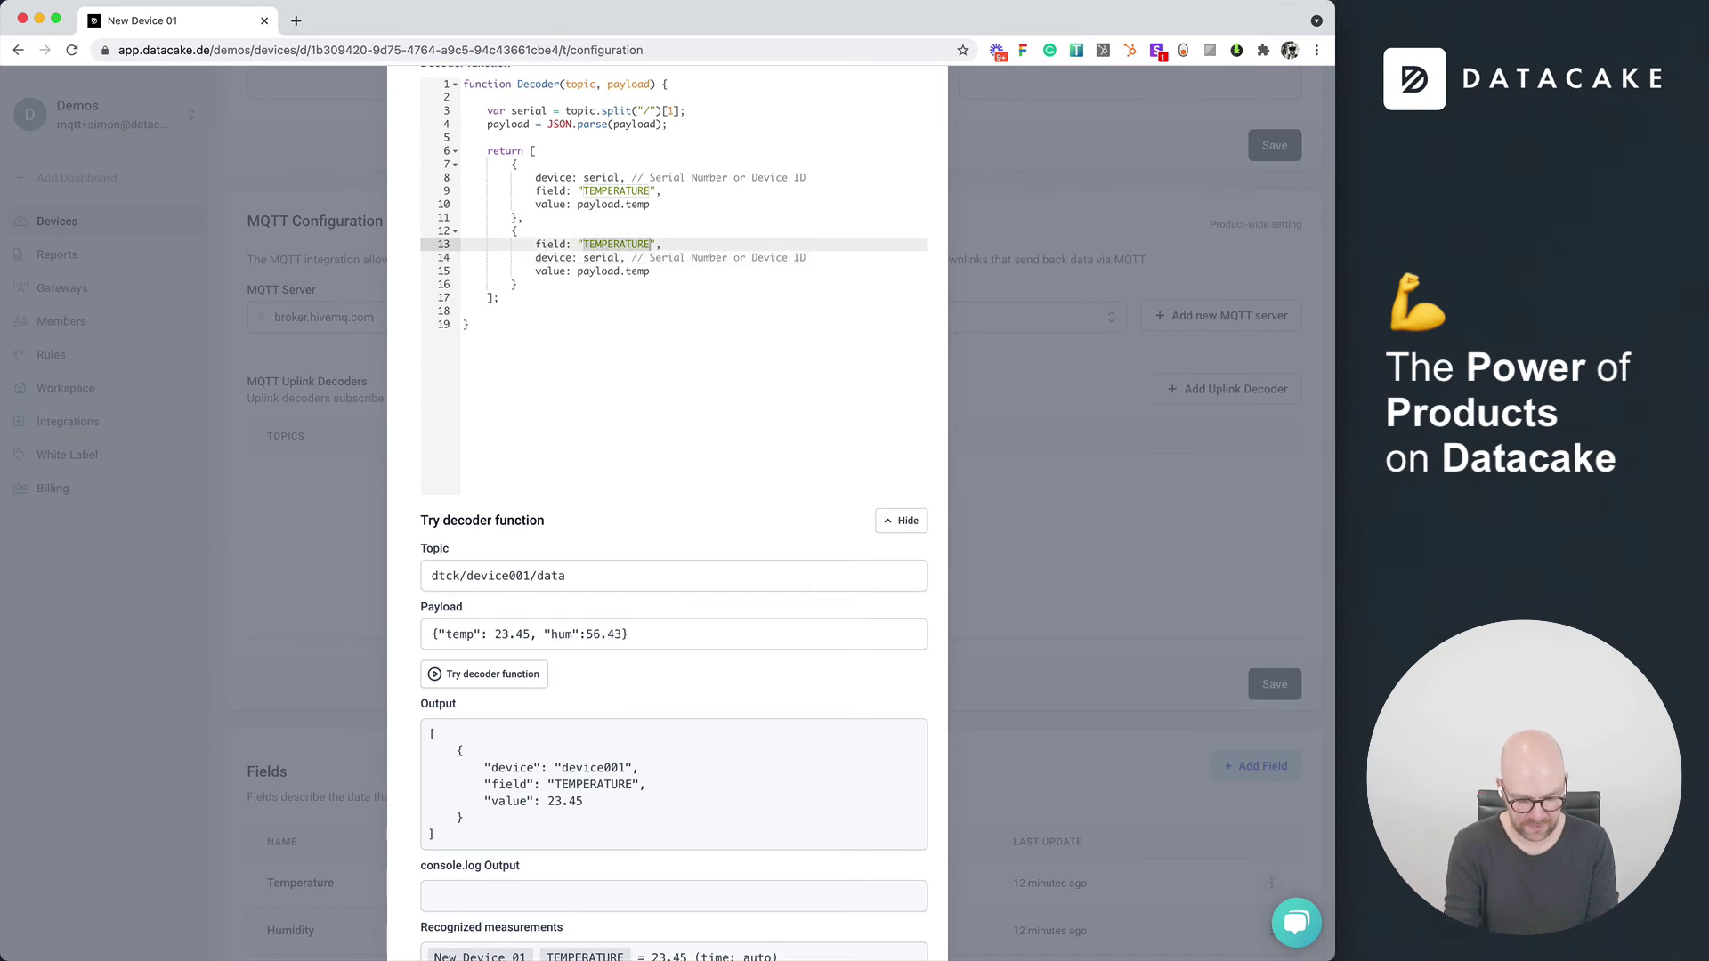
{"action": "type", "text": "HUMIDITY"}
{"action": "key", "text": "Down"}
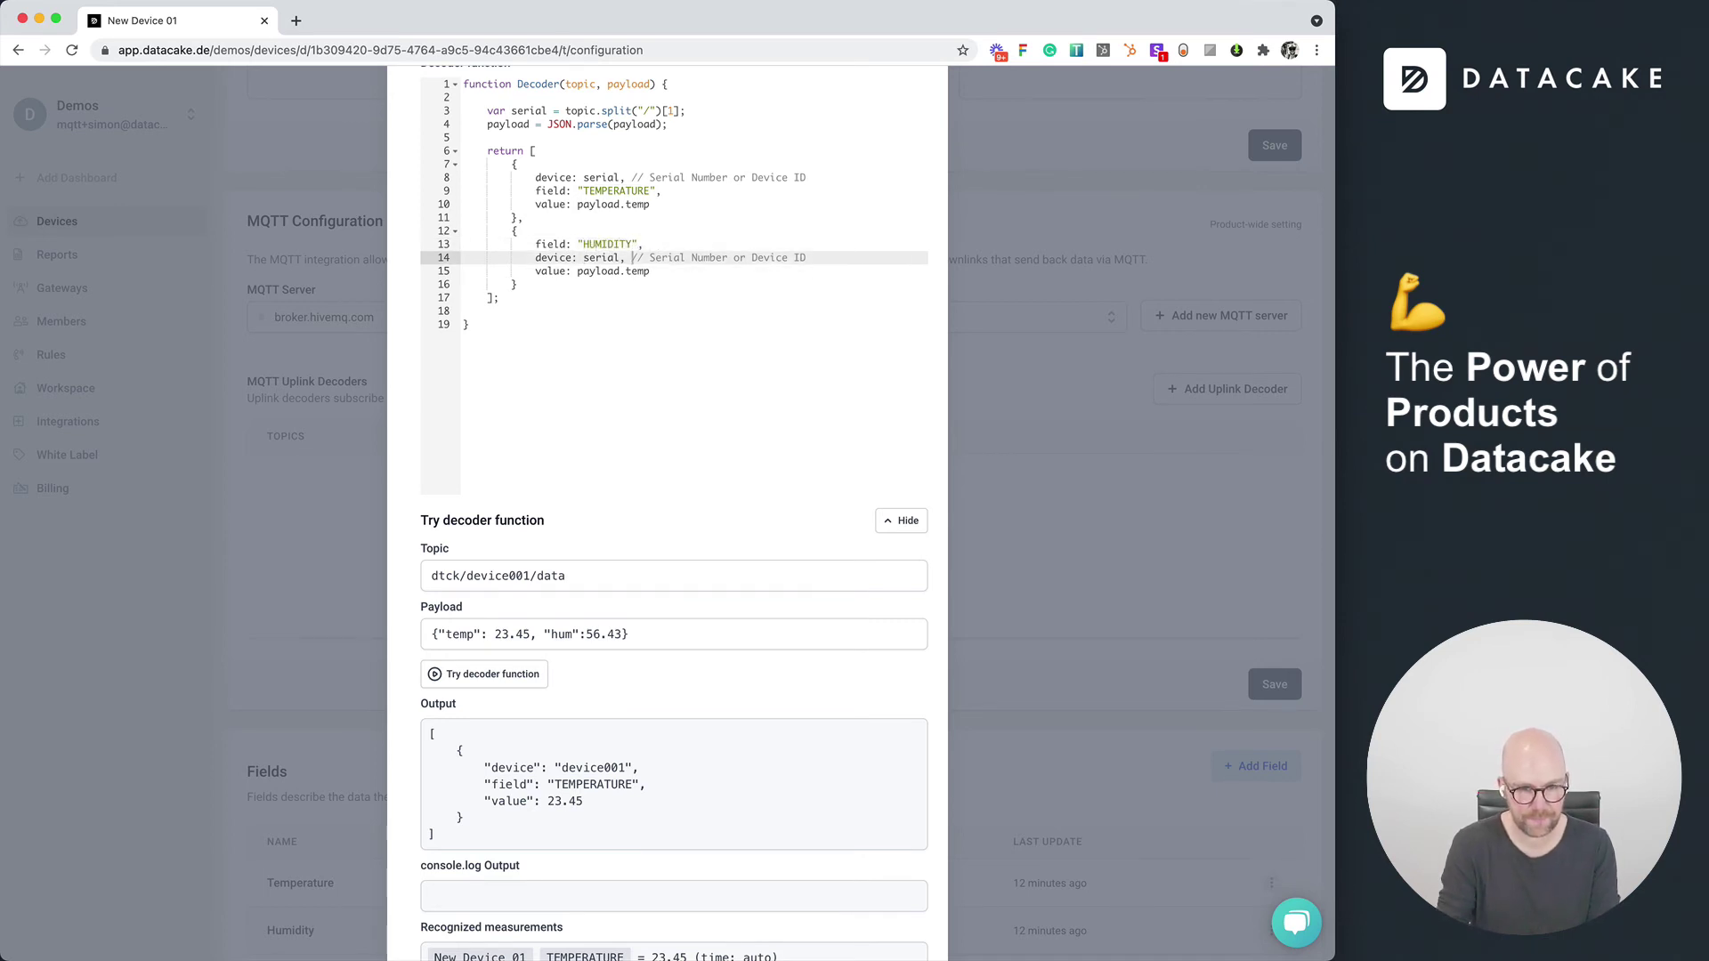
{"action": "key", "text": "Down"}
{"action": "key", "text": "shift+alt+Right"}
{"action": "type", "text": "hu"}
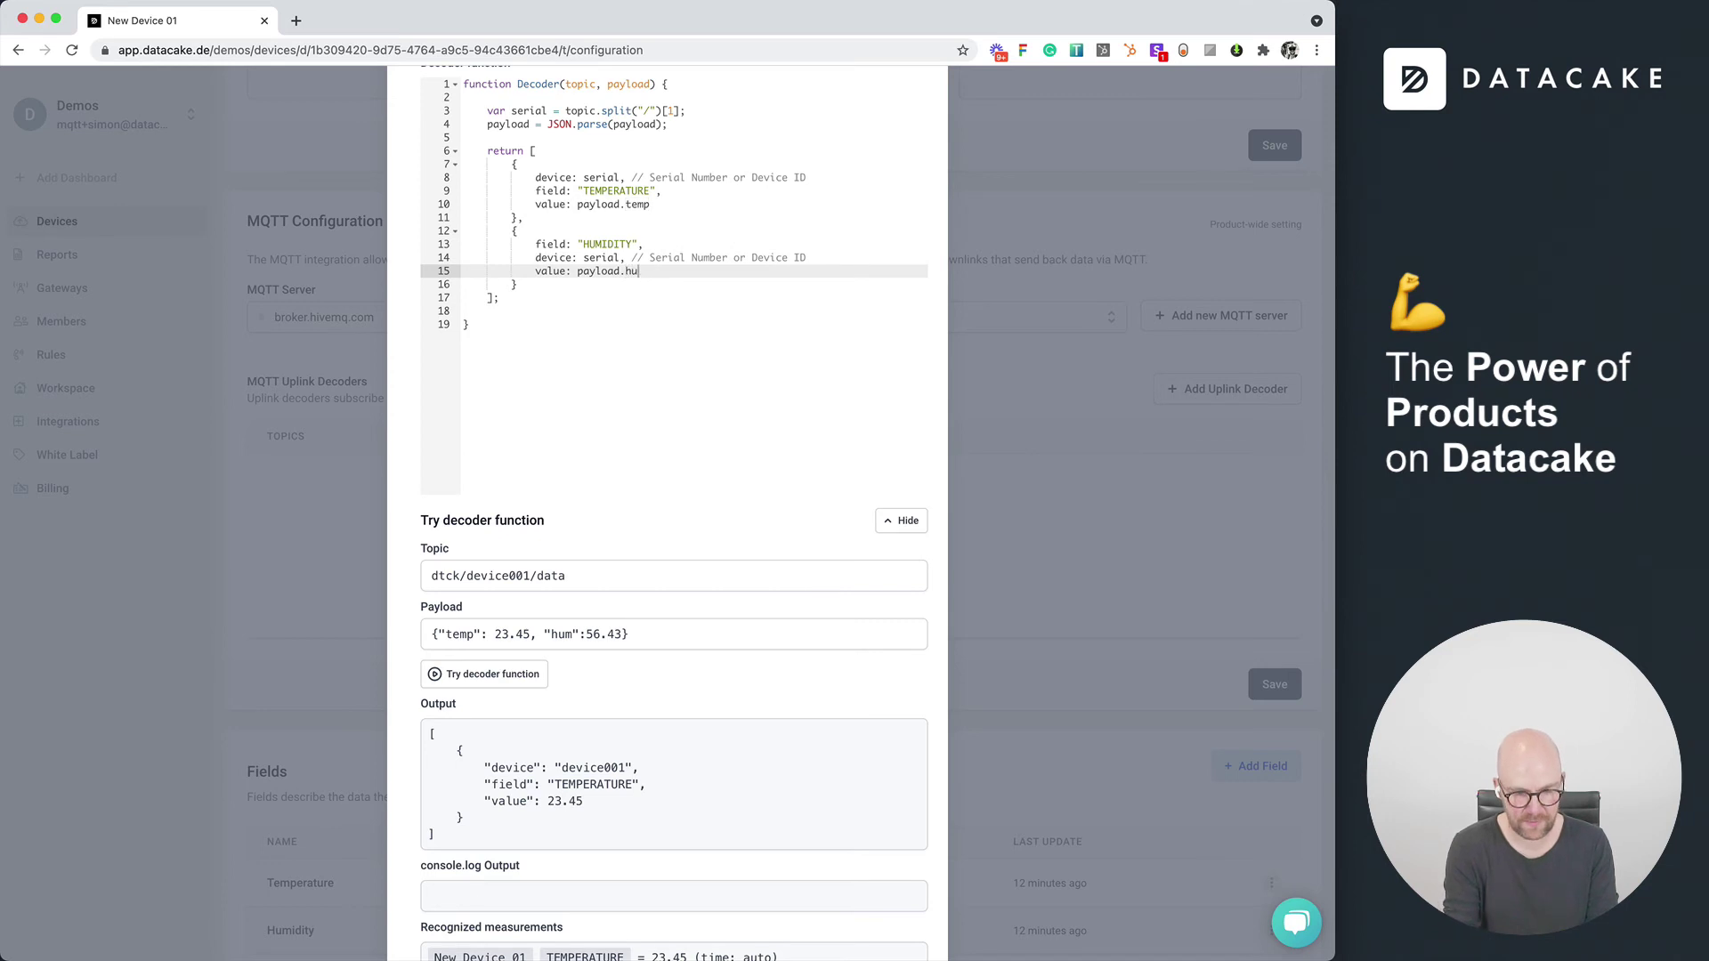
Step: Rerun the decoder test, showing TEMPERATURE 23.45 and HUMIDITY 56.43
{"action": "scroll", "coordinate": [761, 745], "scroll_direction": "down", "scroll_amount": 3}
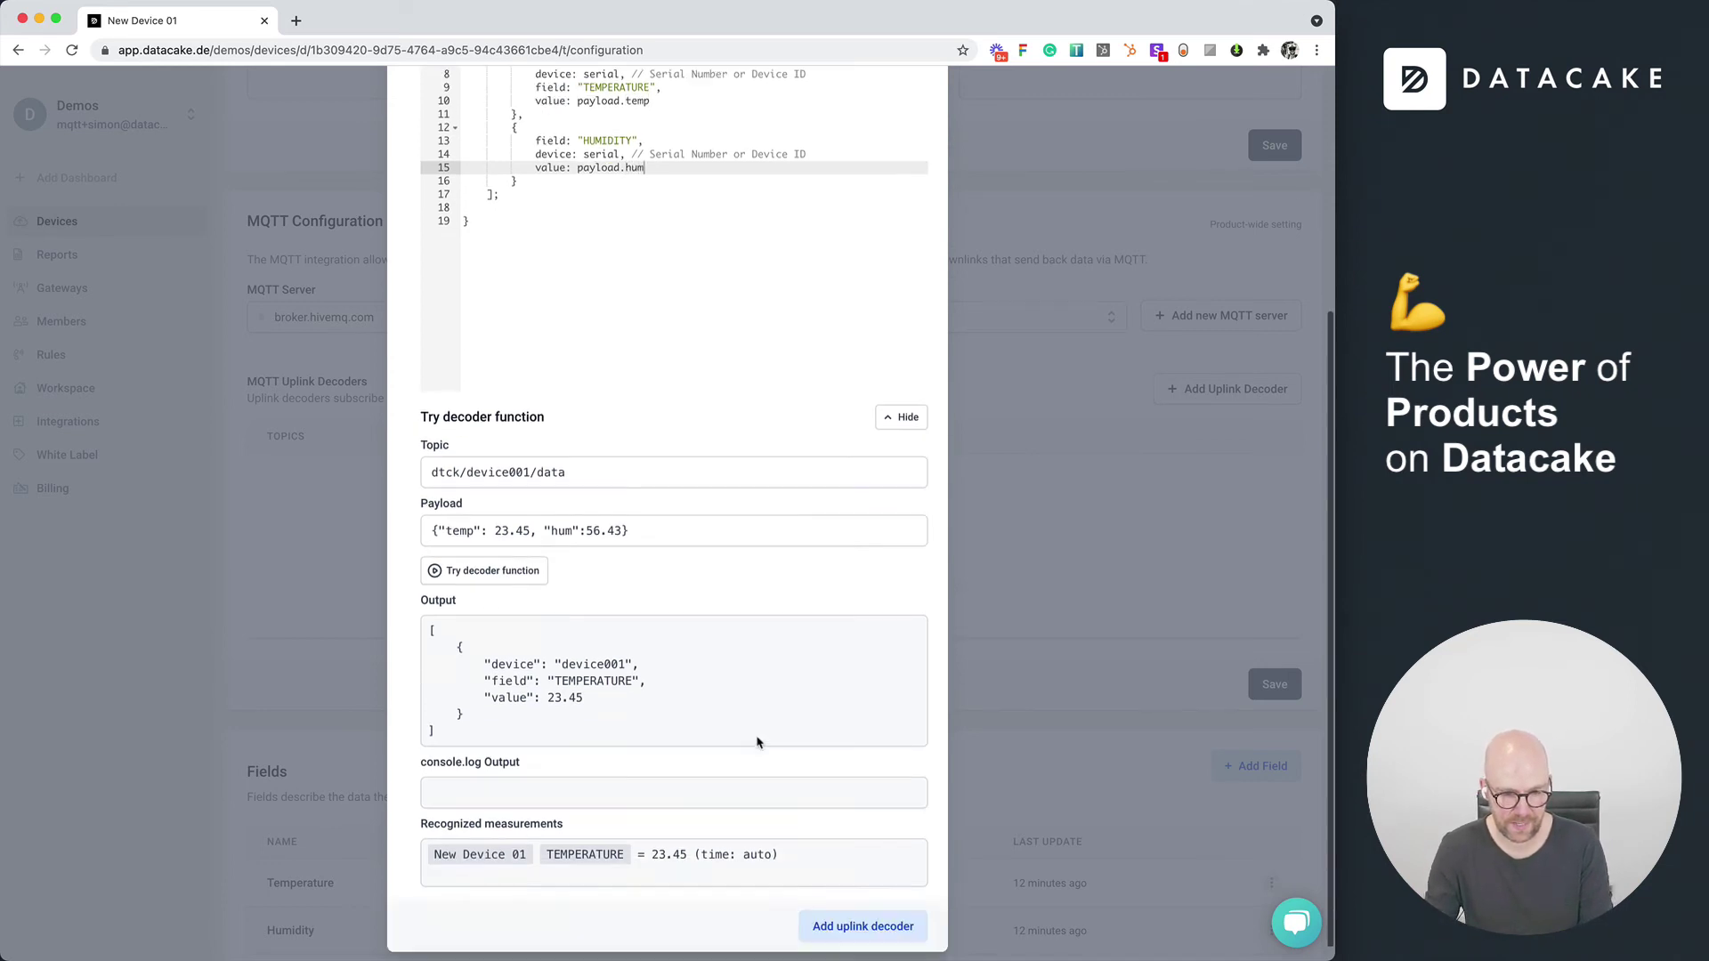
{"action": "left_click", "coordinate": [484, 560]}
{"action": "scroll", "coordinate": [791, 718], "scroll_direction": "down", "scroll_amount": 1}
{"action": "scroll", "coordinate": [787, 717], "scroll_direction": "down", "scroll_amount": 2}
{"action": "scroll", "coordinate": [683, 695], "scroll_direction": "down", "scroll_amount": 2}
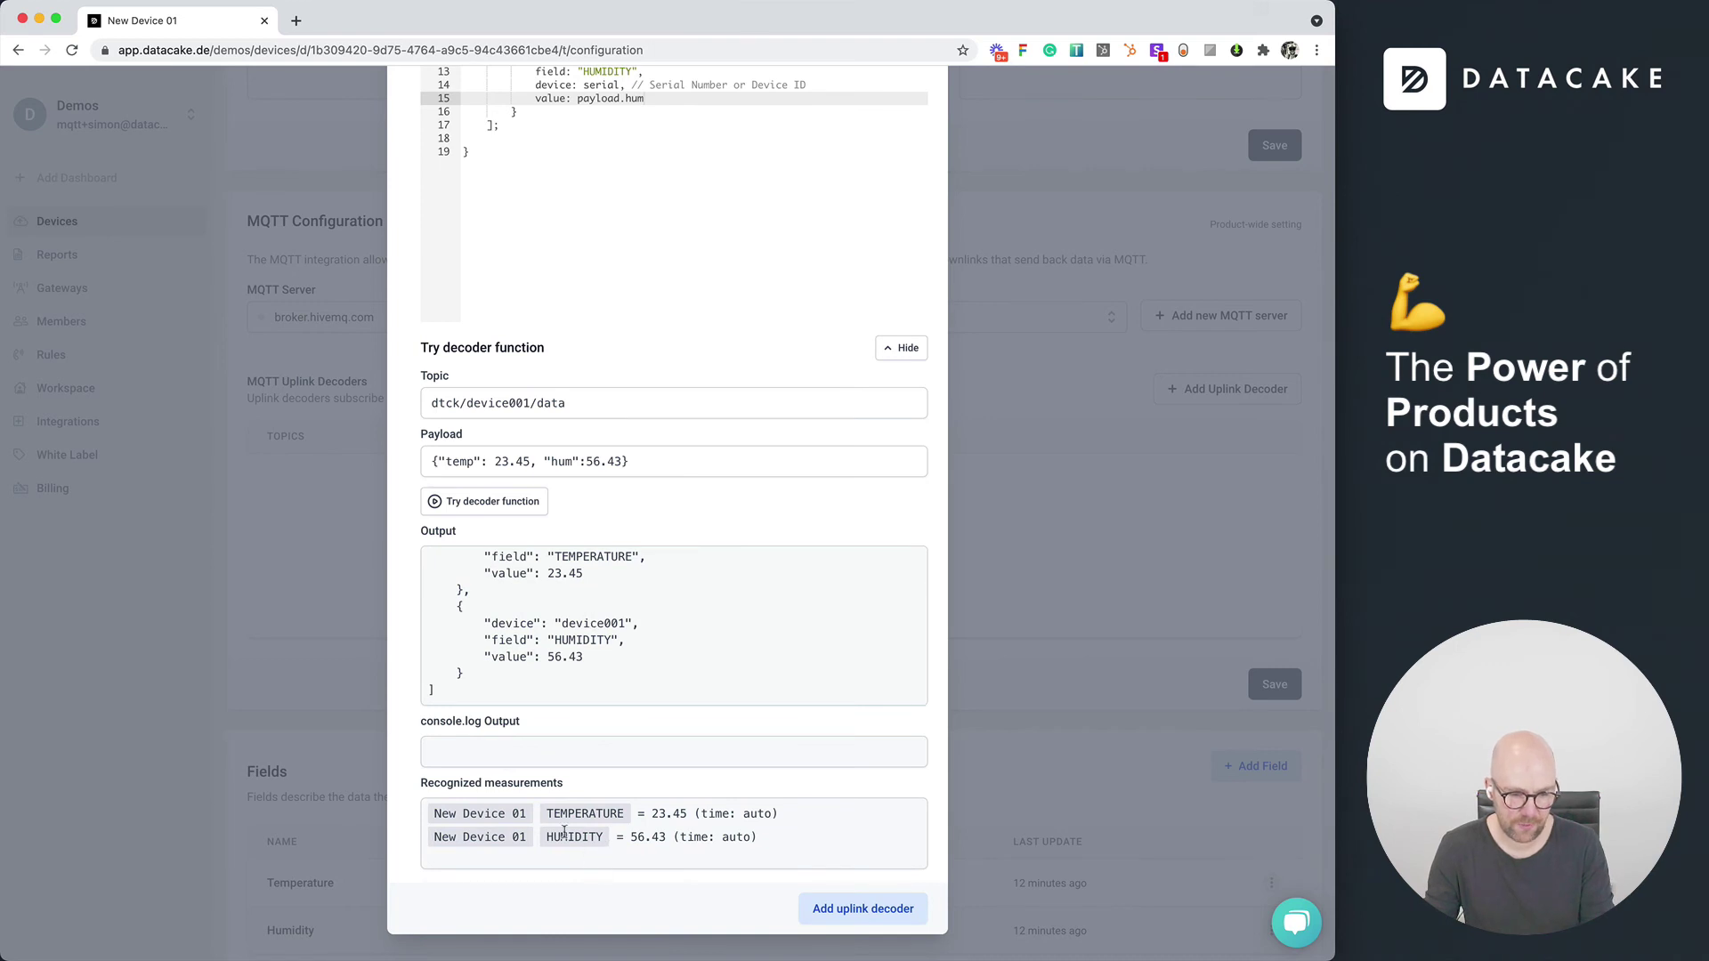
Step: Change the test topic to dtck/device002/data and rerun the decoder test
{"action": "left_click", "coordinate": [537, 397]}
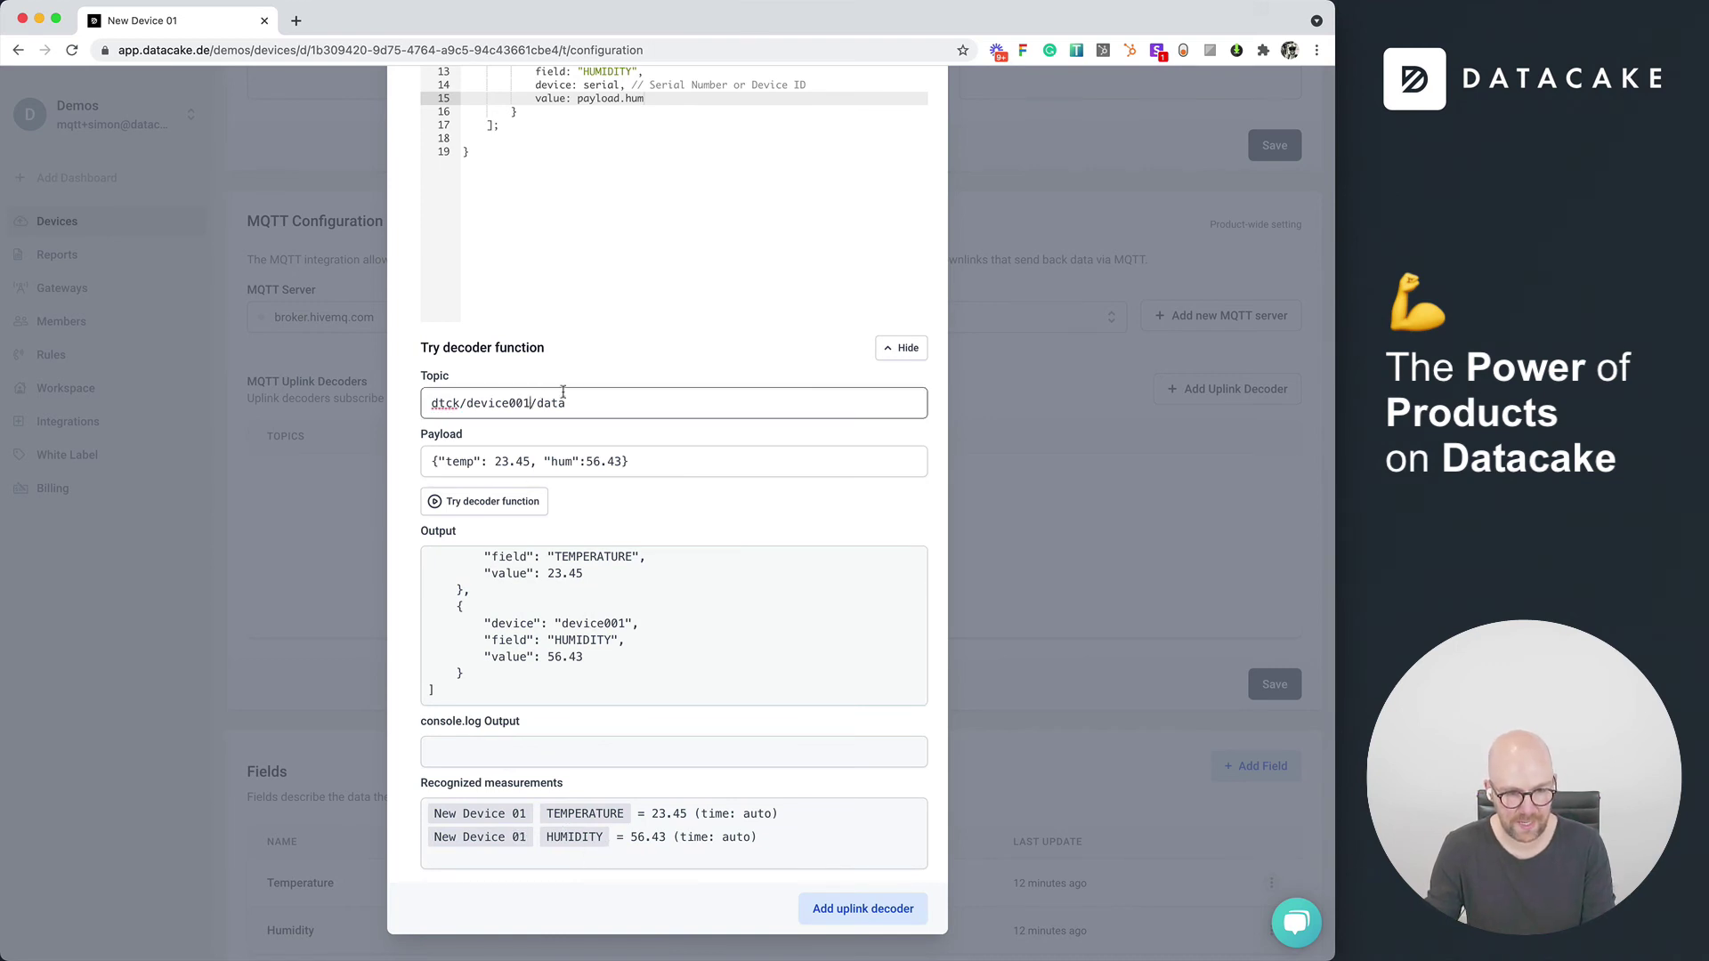
{"action": "key", "text": "BackSpace"}
{"action": "type", "text": "2"}
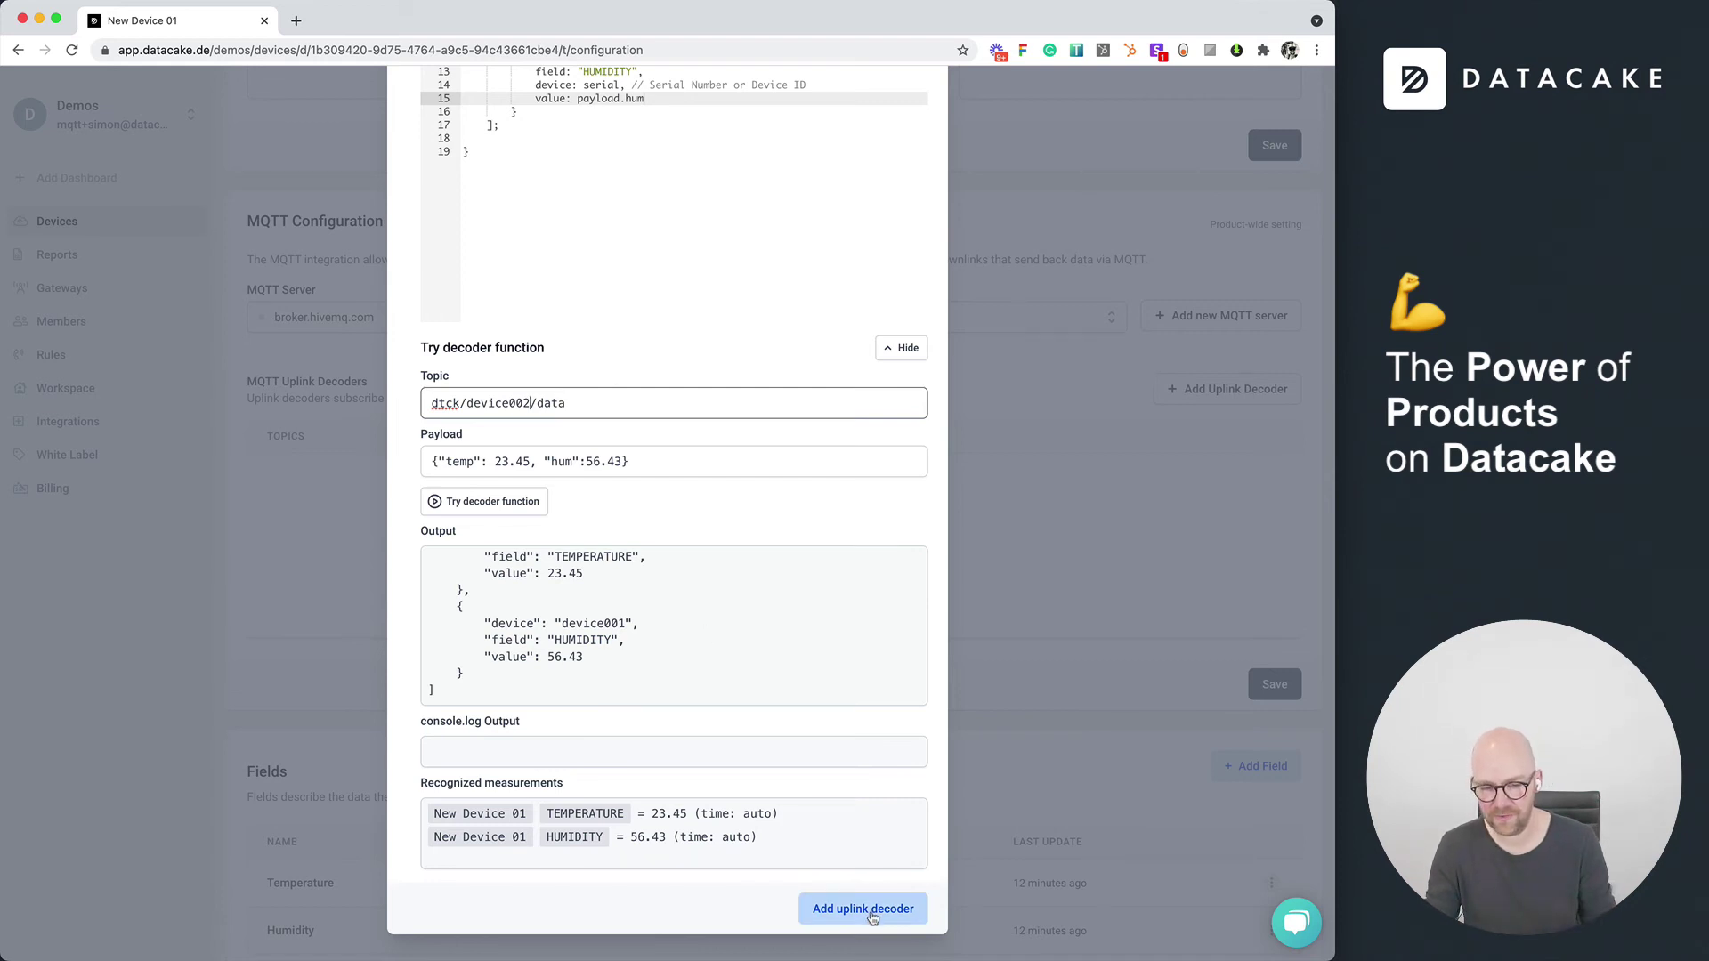
{"action": "left_click", "coordinate": [501, 504]}
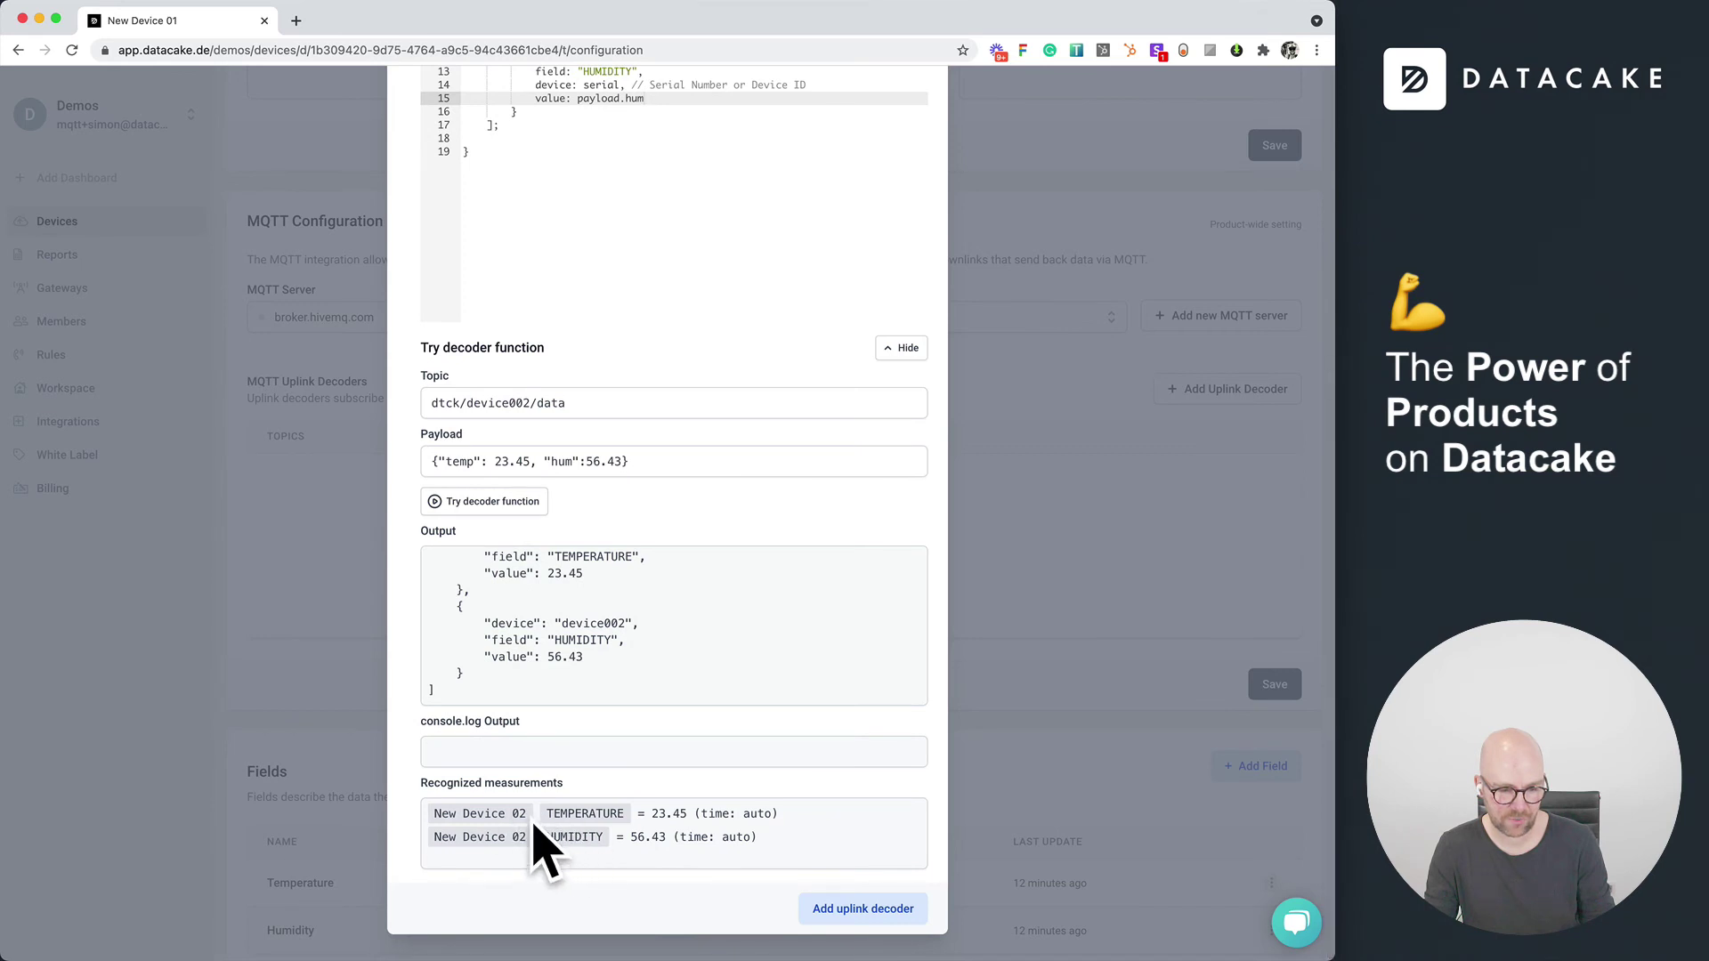
{"action": "scroll", "coordinate": [525, 828], "scroll_direction": "up", "scroll_amount": 5}
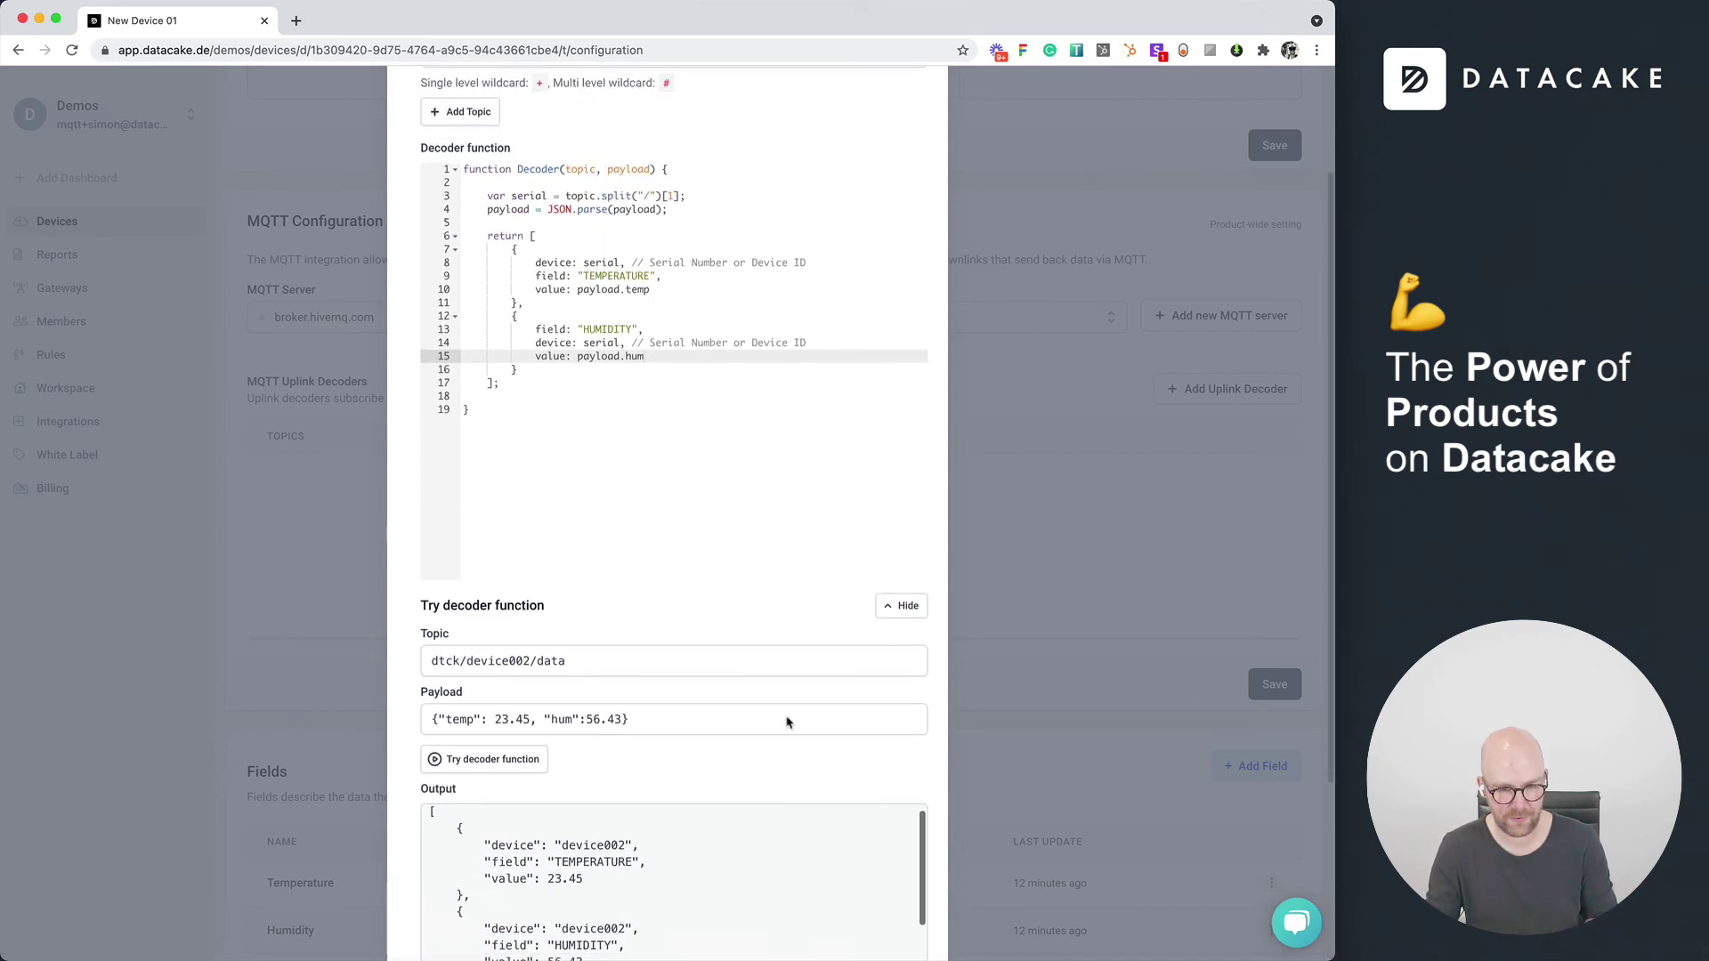
{"action": "scroll", "coordinate": [790, 717], "scroll_direction": "down", "scroll_amount": 5}
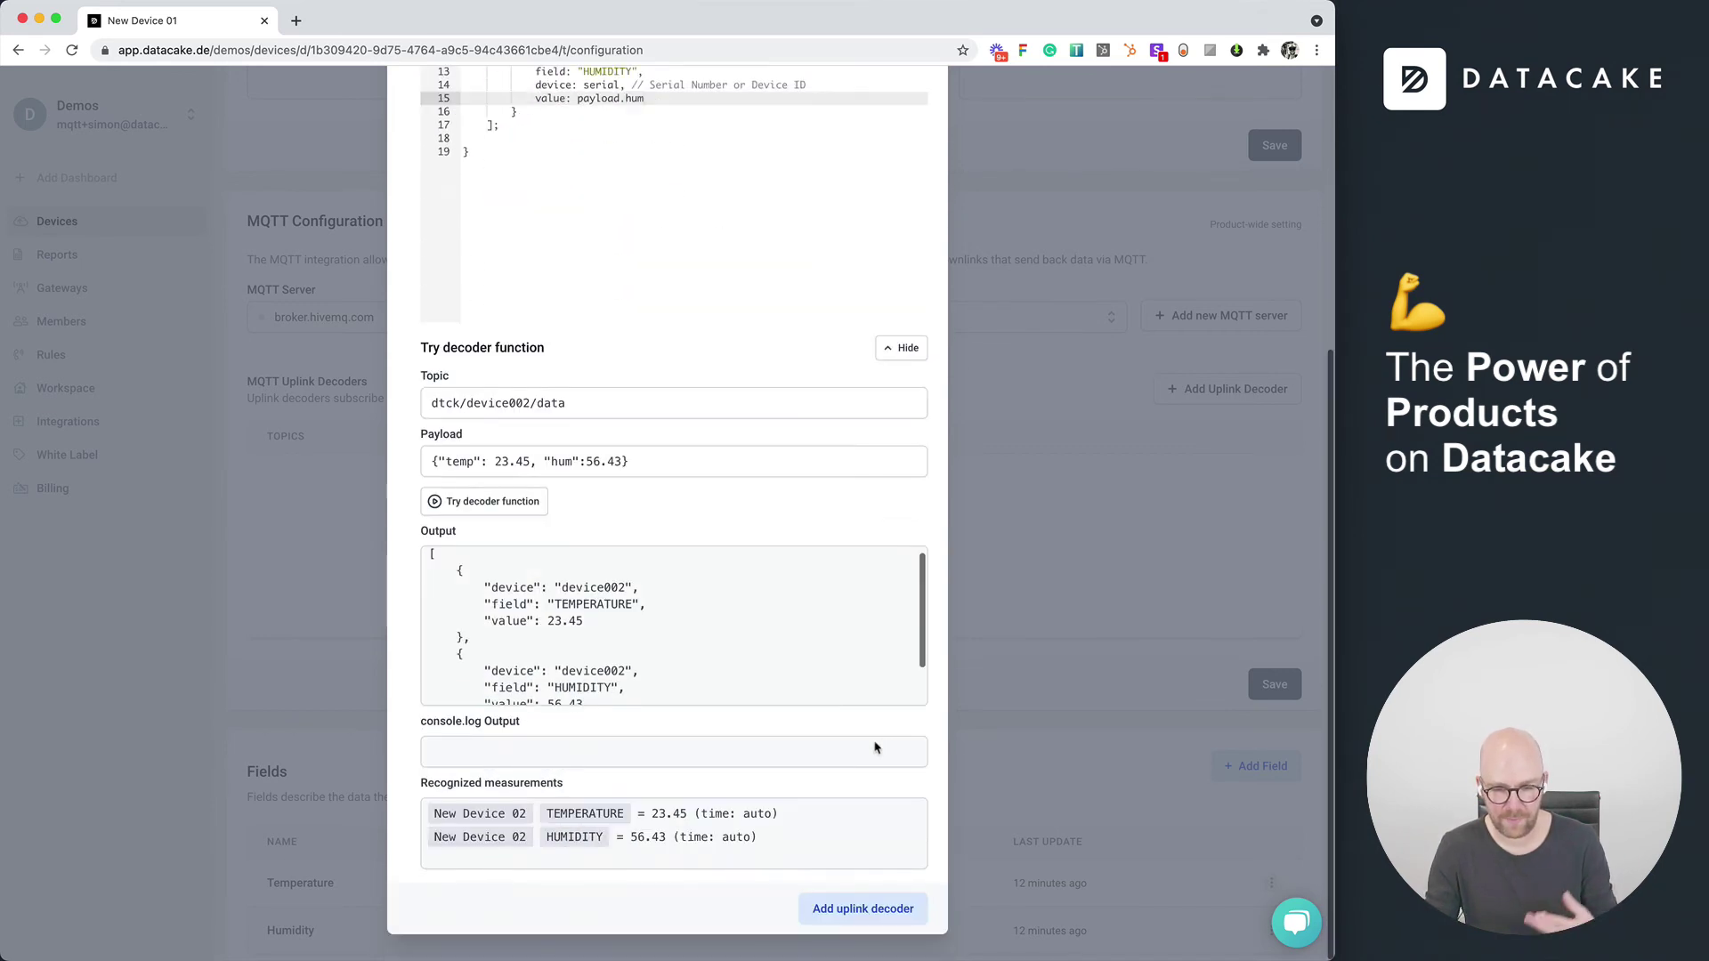
Step: Save the dtck/+/data uplink decoder, reload the configuration, and return to Devices
{"action": "left_click", "coordinate": [824, 910]}
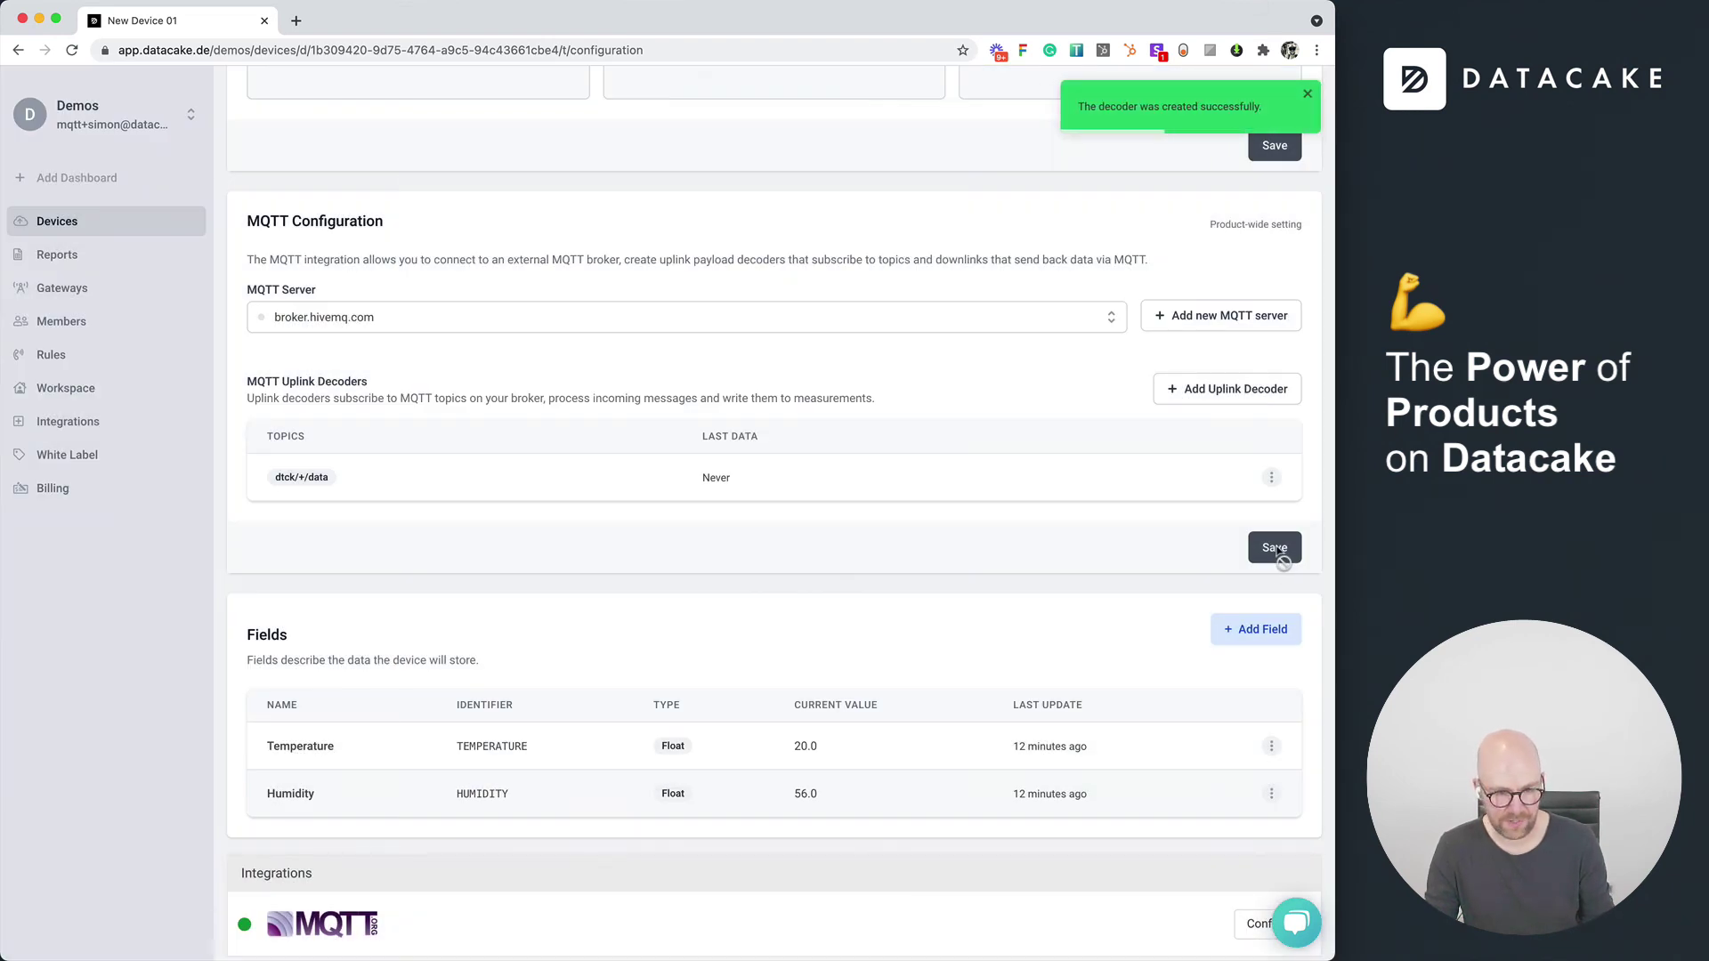
{"action": "key", "text": "super+r"}
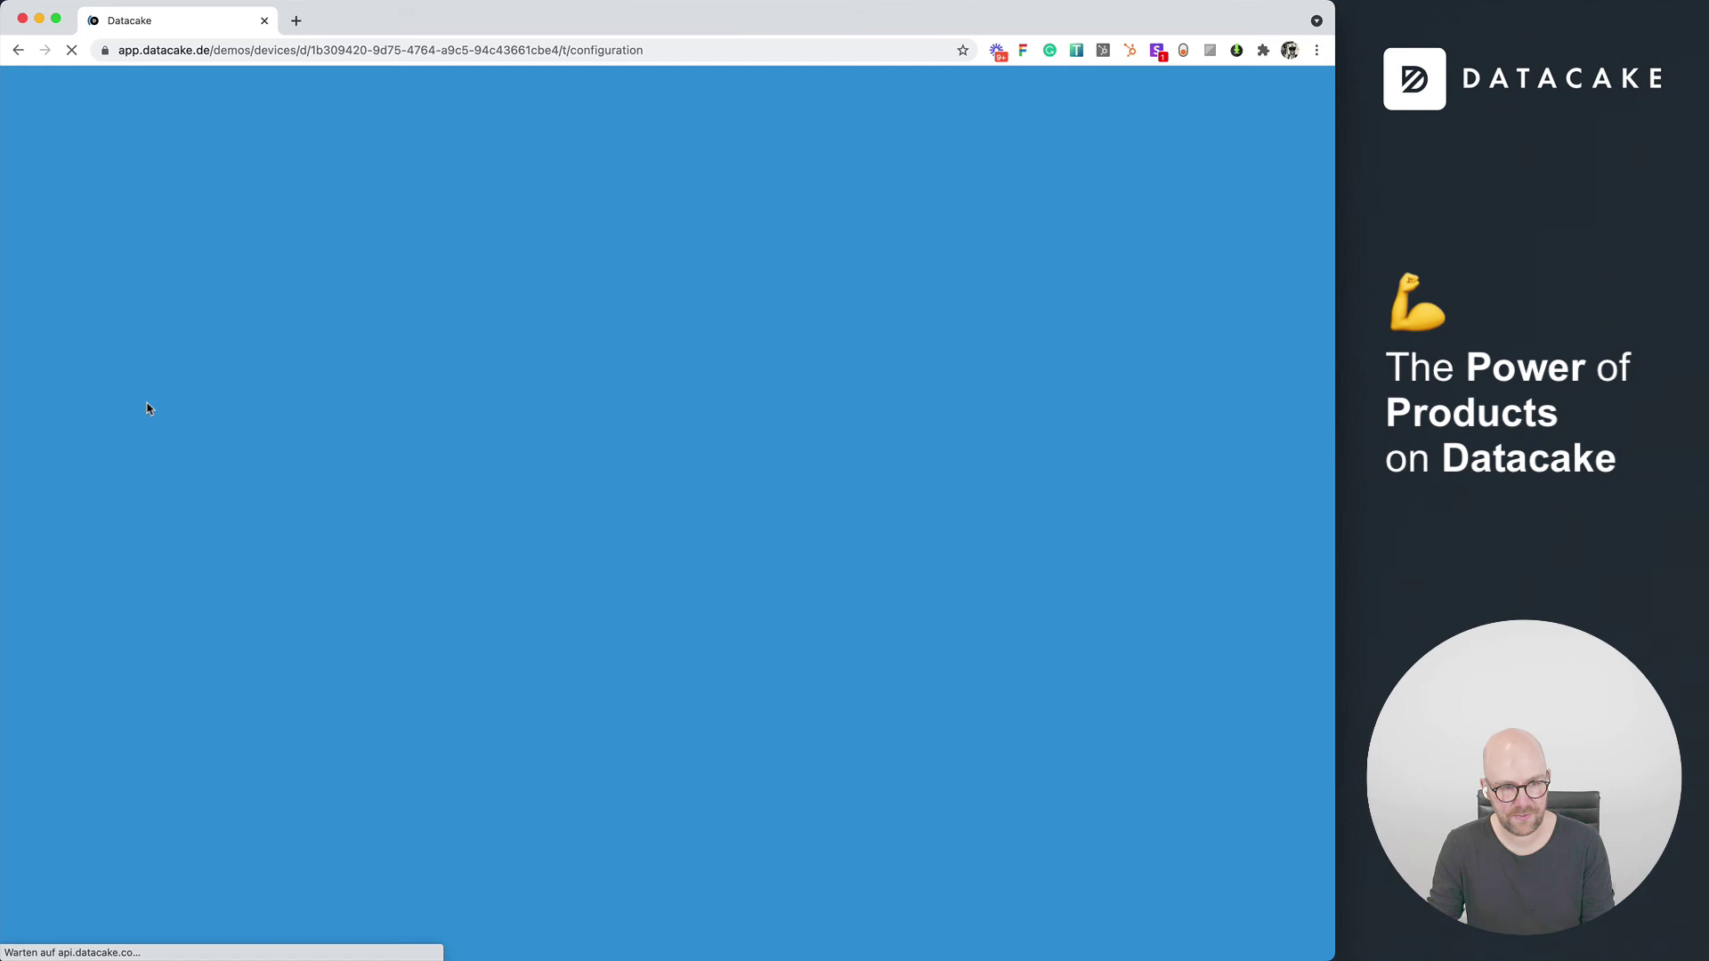
{"action": "scroll", "coordinate": [214, 498], "scroll_direction": "down", "scroll_amount": 20}
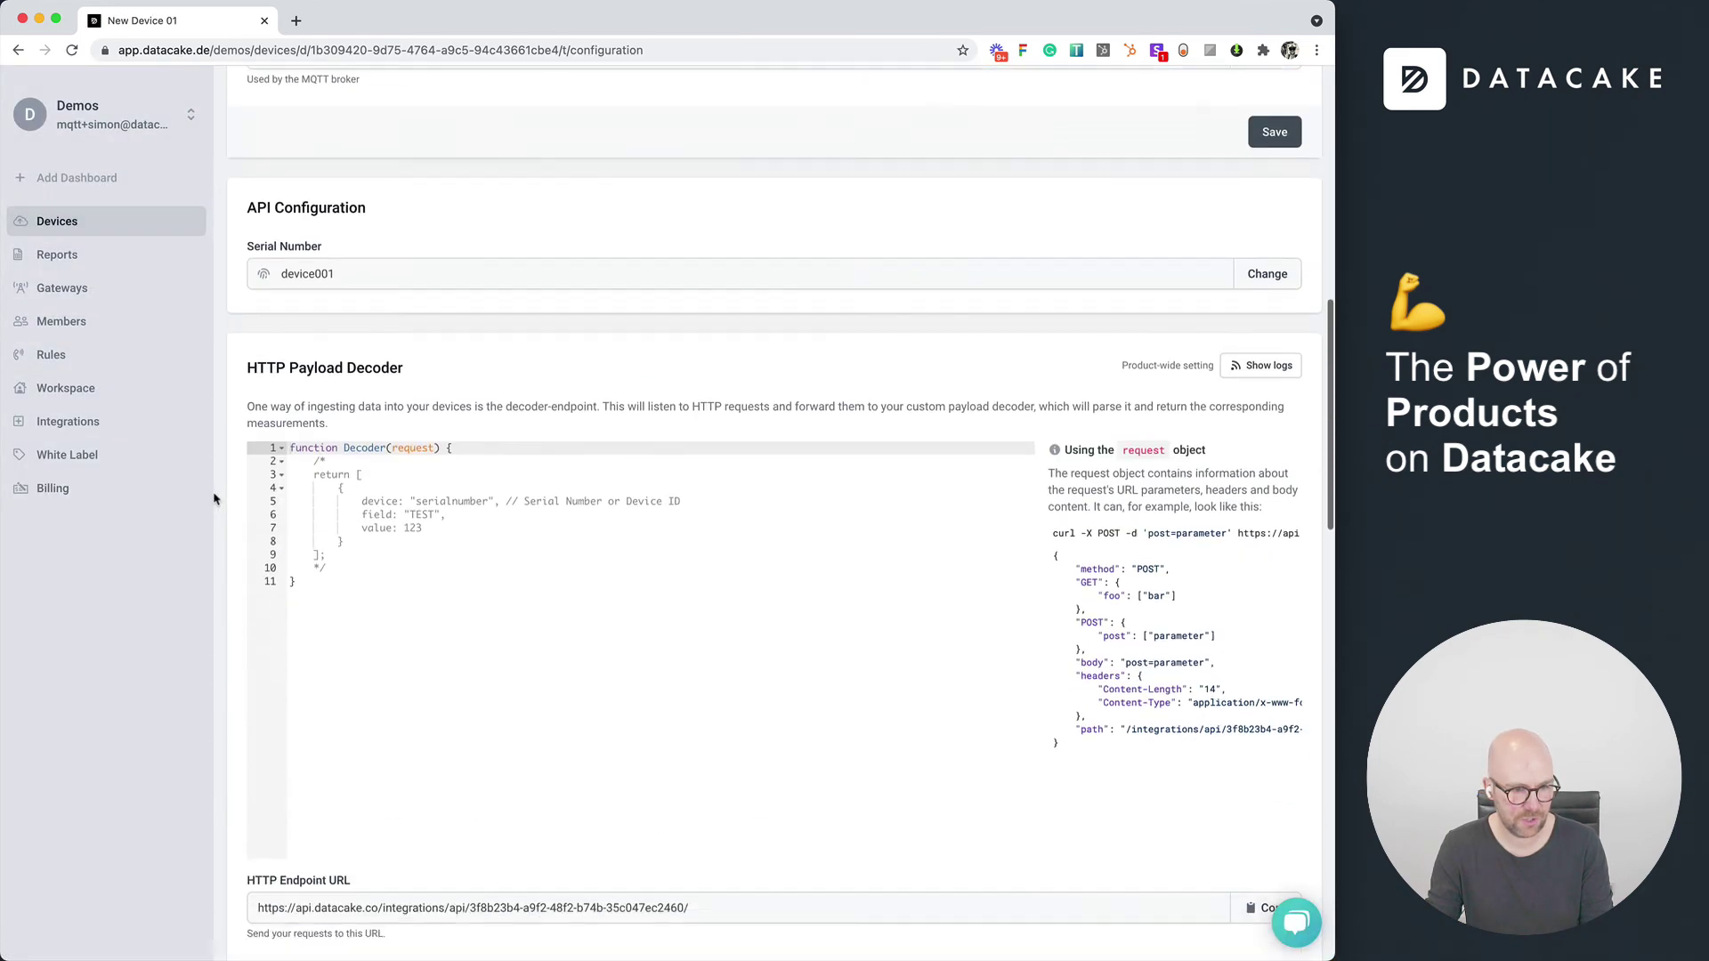
{"action": "scroll", "coordinate": [213, 499], "scroll_direction": "down", "scroll_amount": 2}
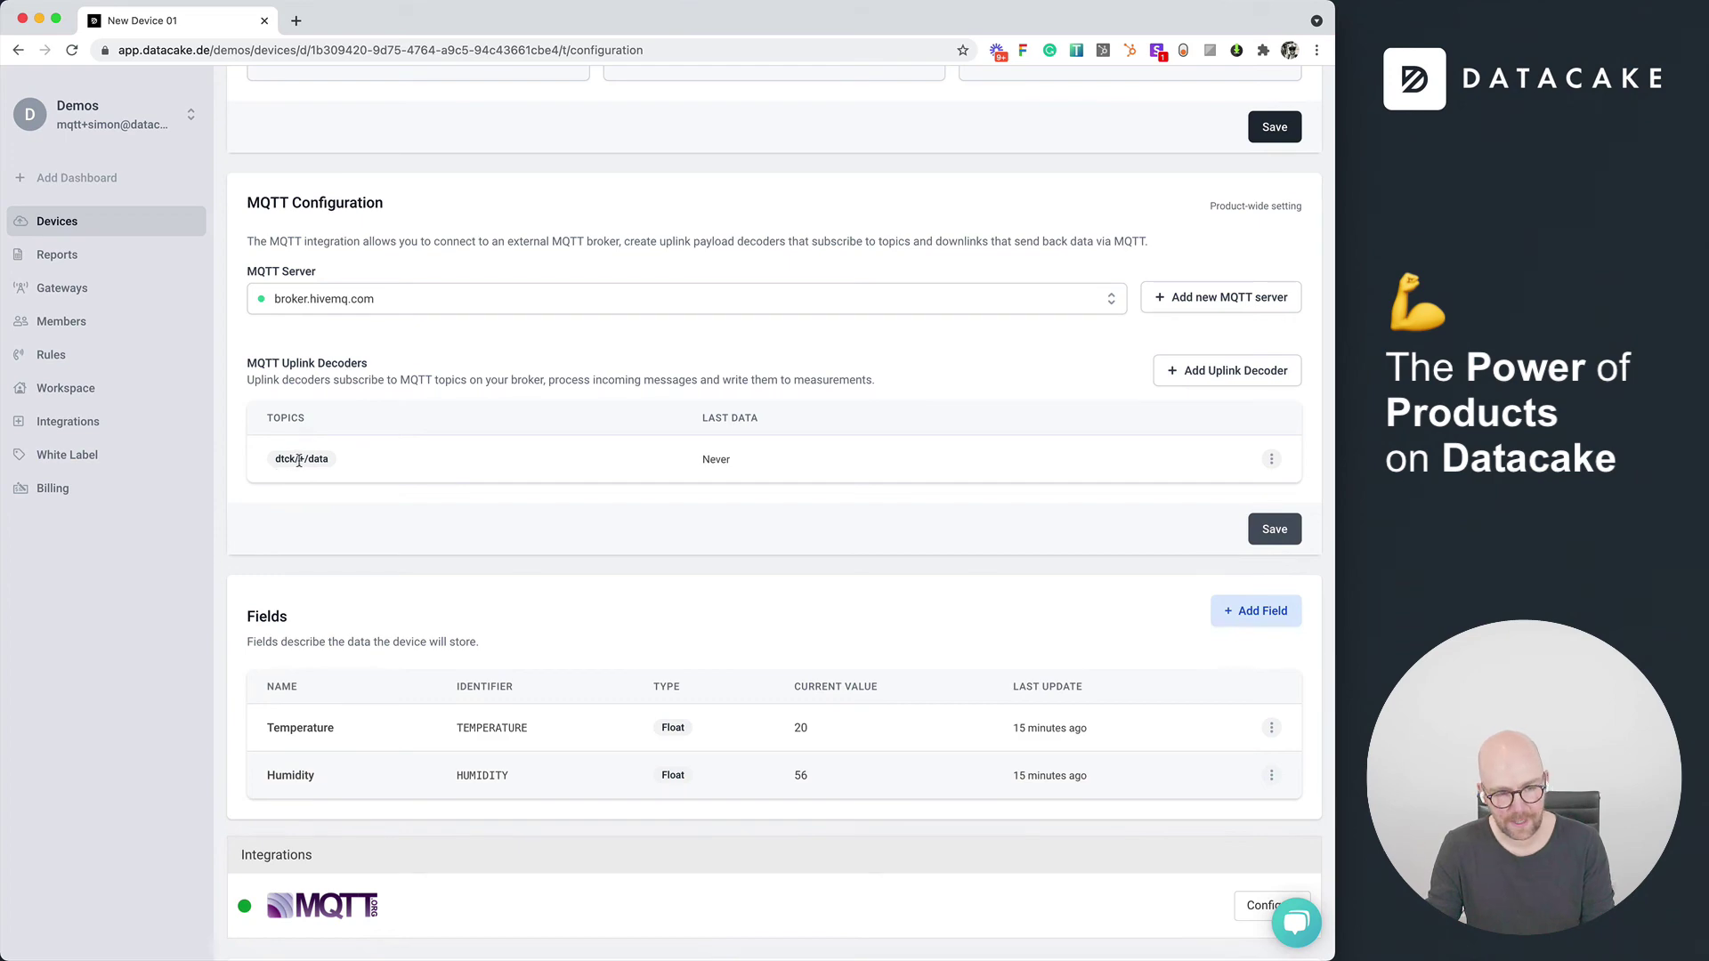
{"action": "scroll", "coordinate": [891, 757], "scroll_direction": "down", "scroll_amount": 2}
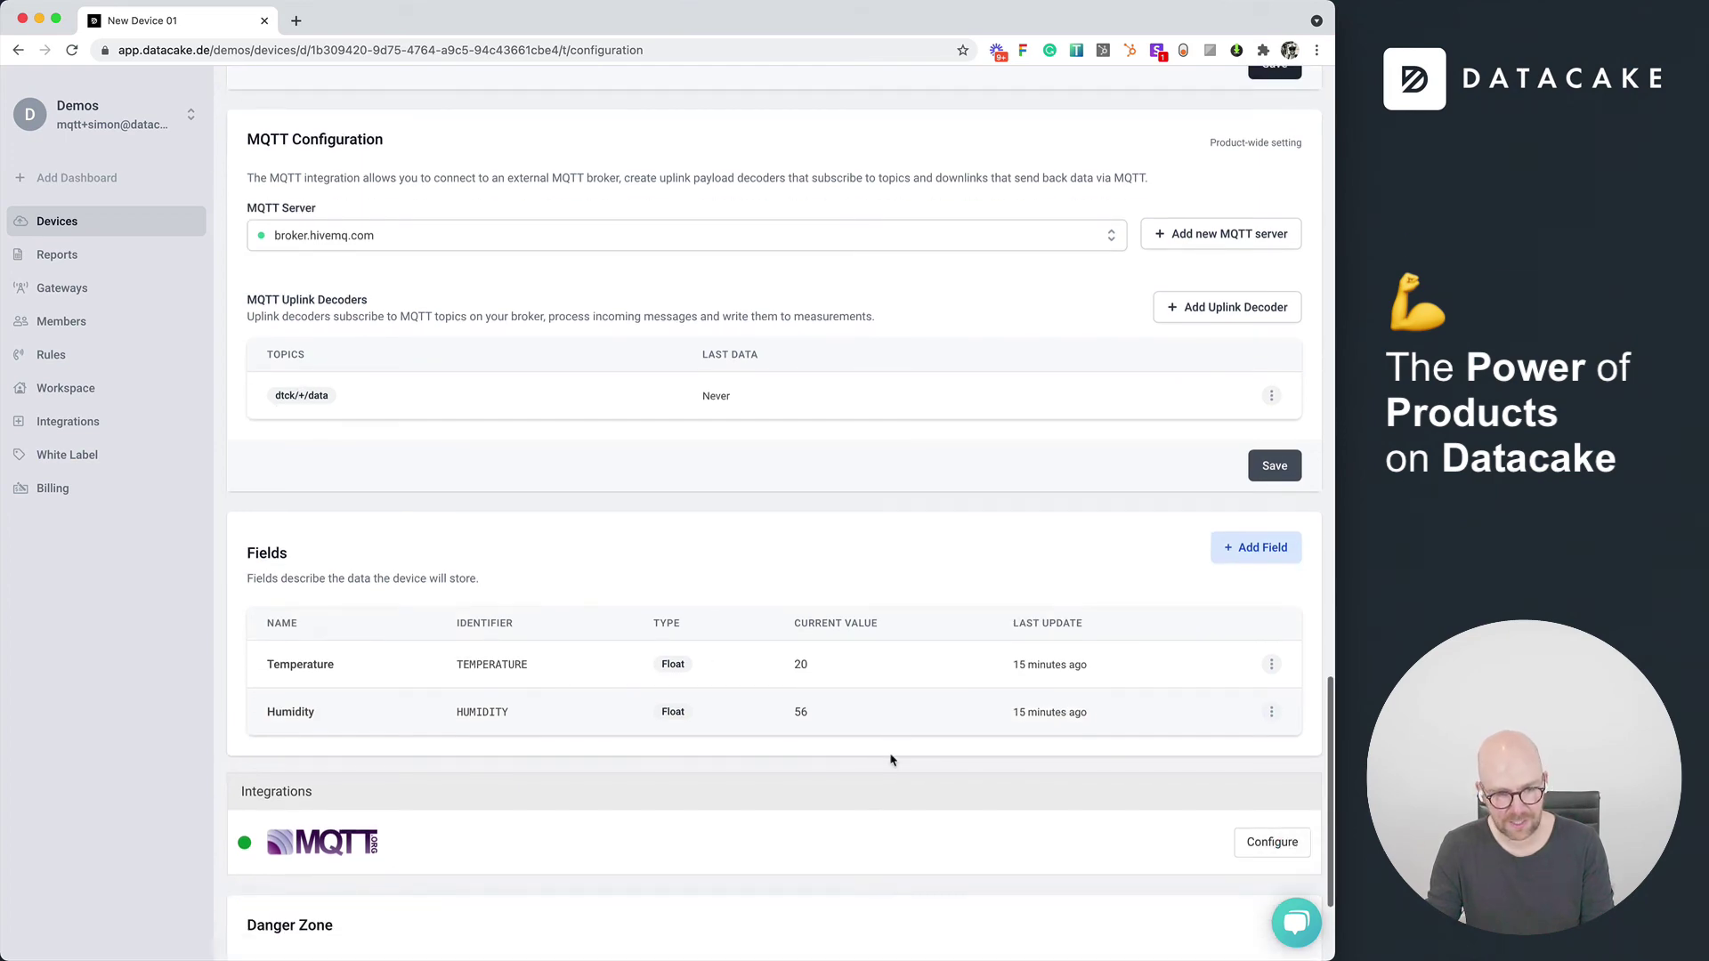
{"action": "scroll", "coordinate": [893, 760], "scroll_direction": "up", "scroll_amount": 15}
{"action": "scroll", "coordinate": [891, 760], "scroll_direction": "up", "scroll_amount": 7}
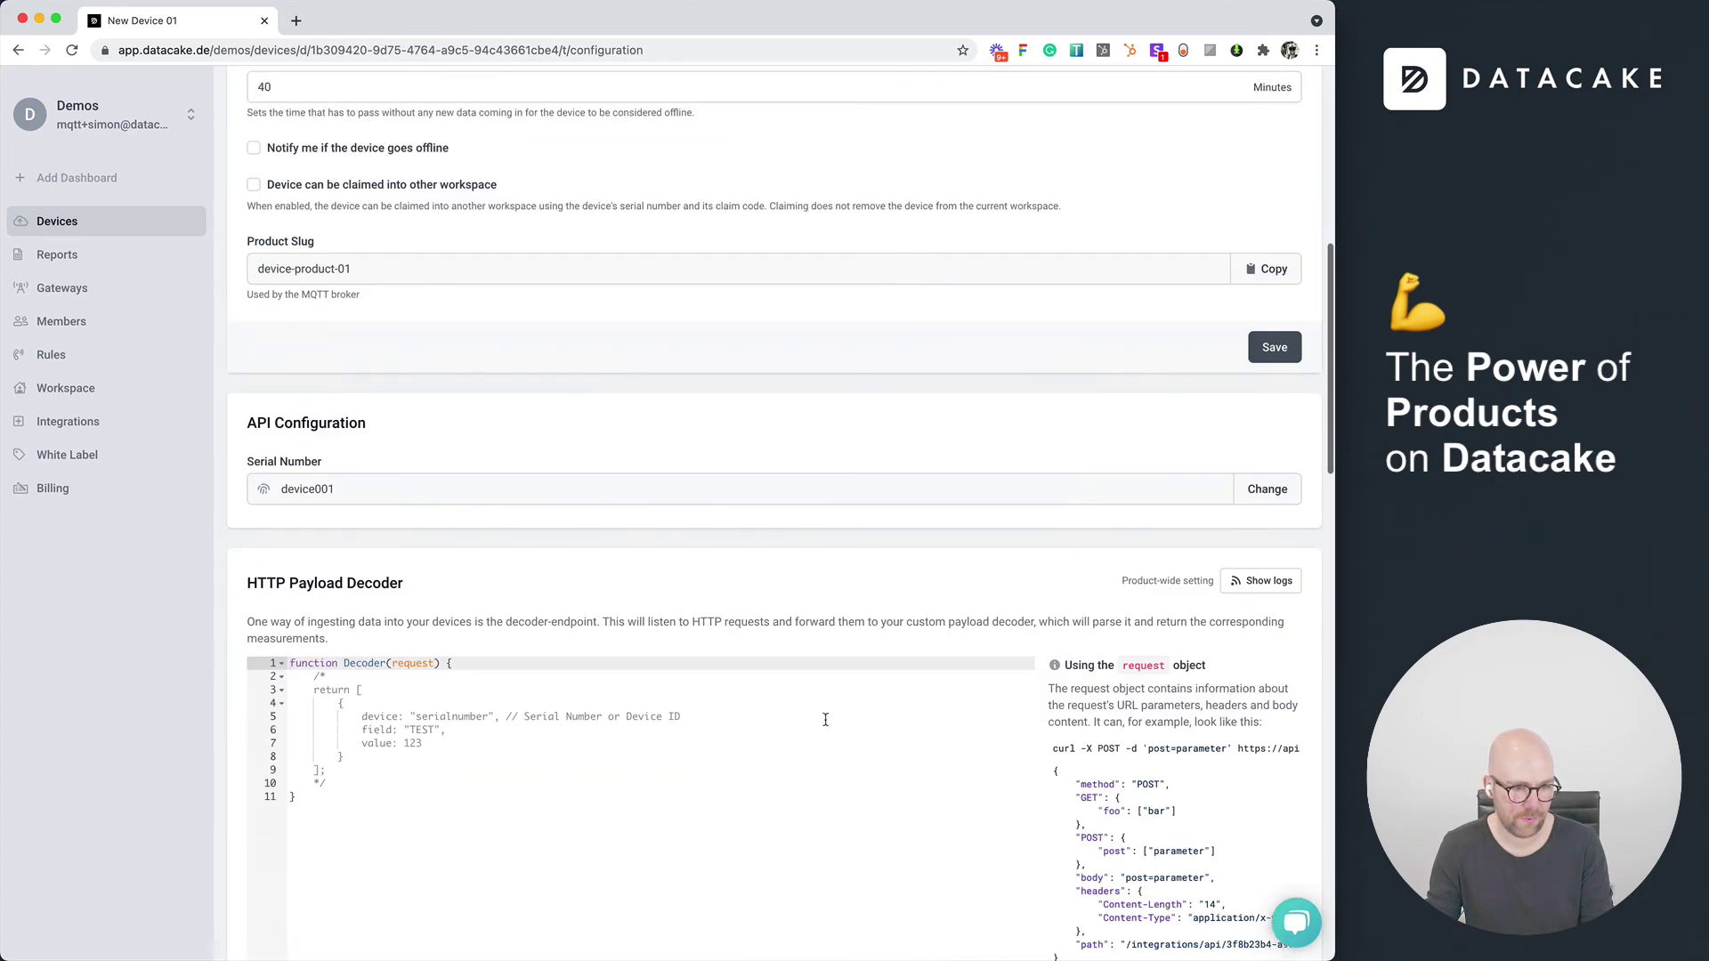
{"action": "left_click", "coordinate": [76, 225]}
Step: Open New Device 01's dashboard and publish readings from MQTT Explorer on dtck/device001/data
{"action": "left_click", "coordinate": [333, 273]}
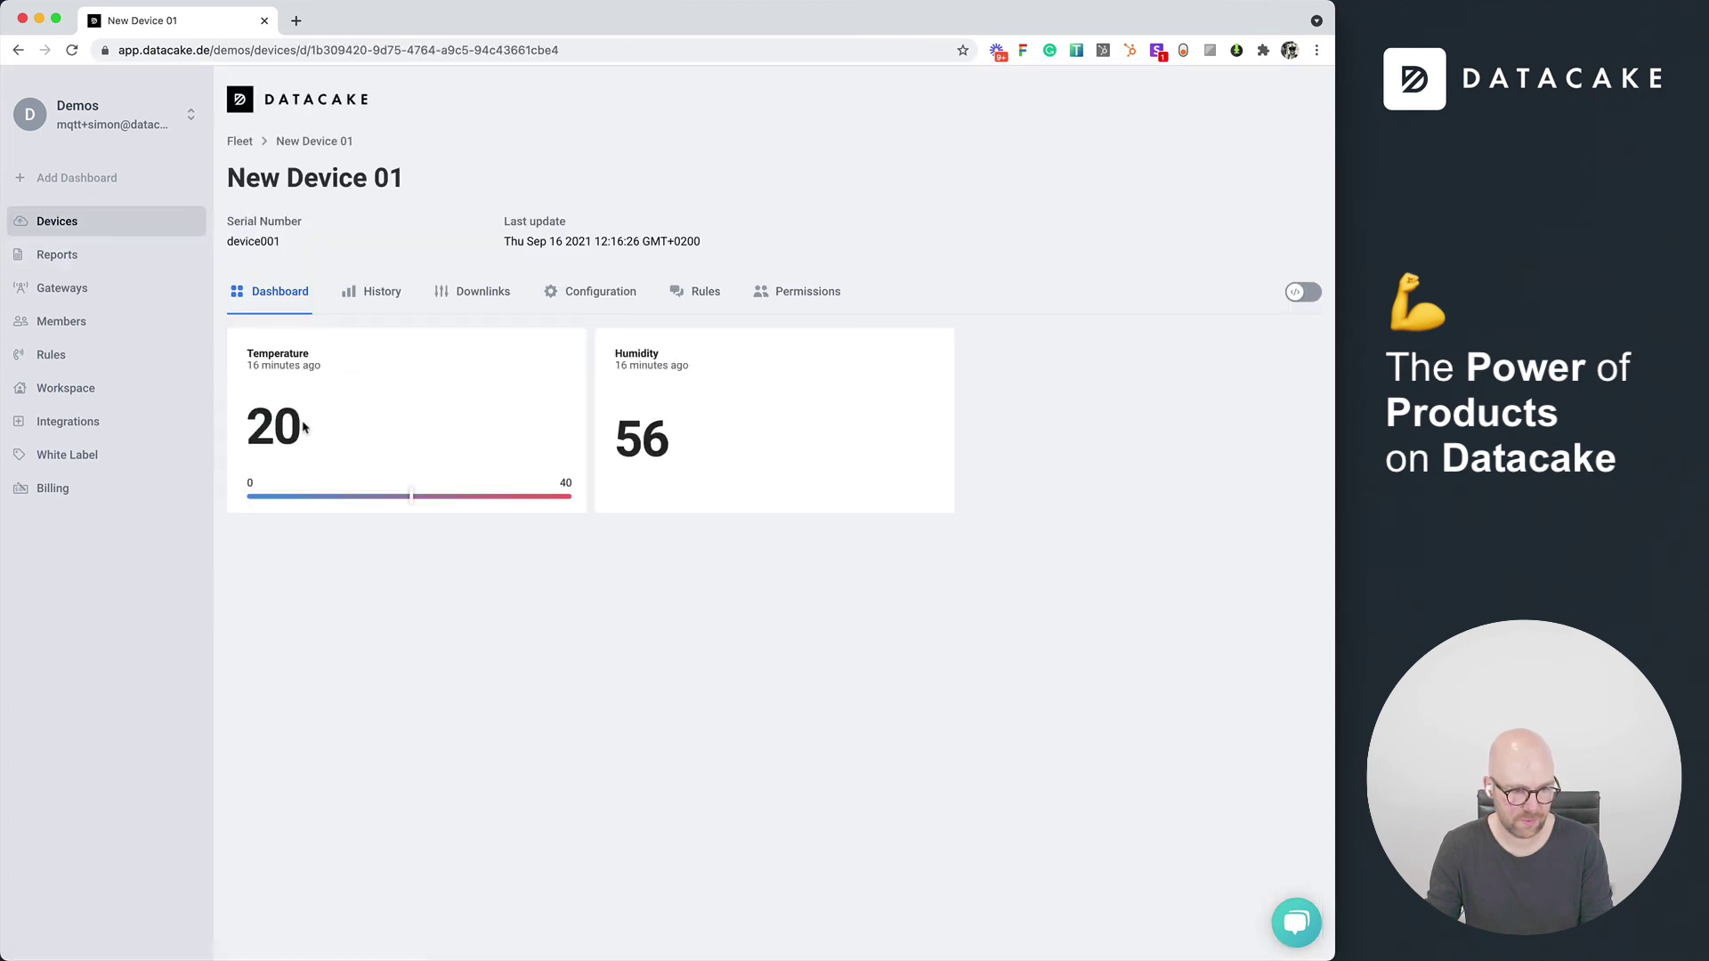
{"action": "key", "text": "super+Tab"}
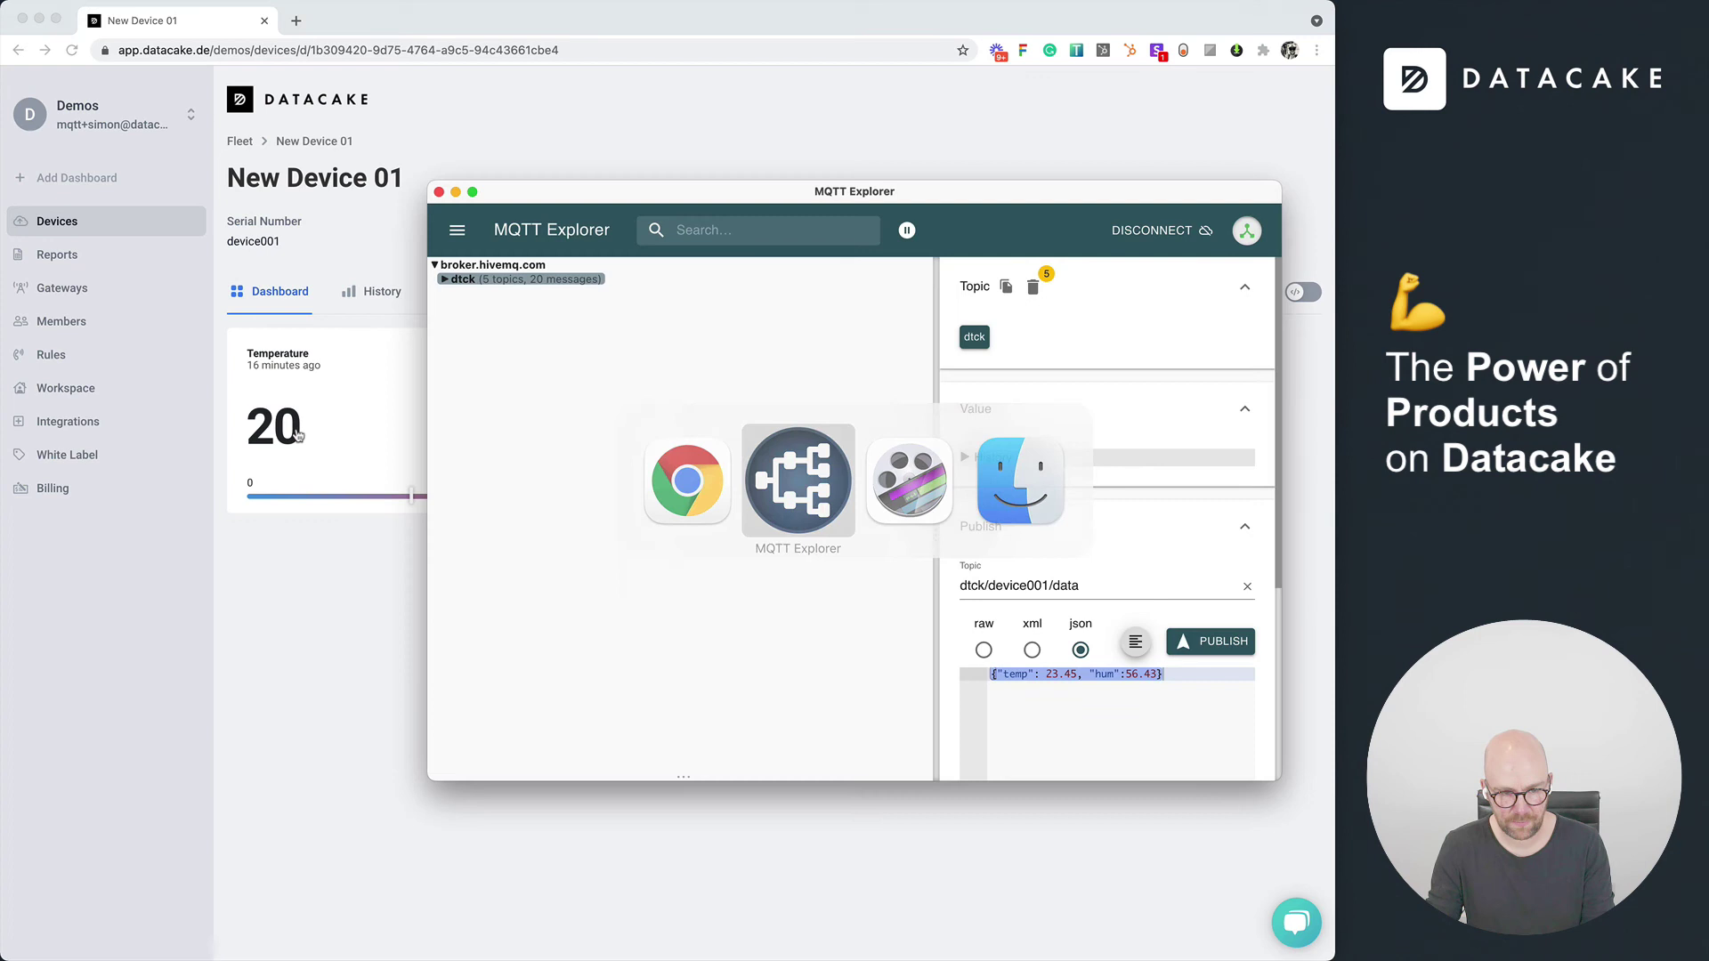
{"action": "left_click_drag", "start_coordinate": [648, 198], "coordinate": [996, 227]}
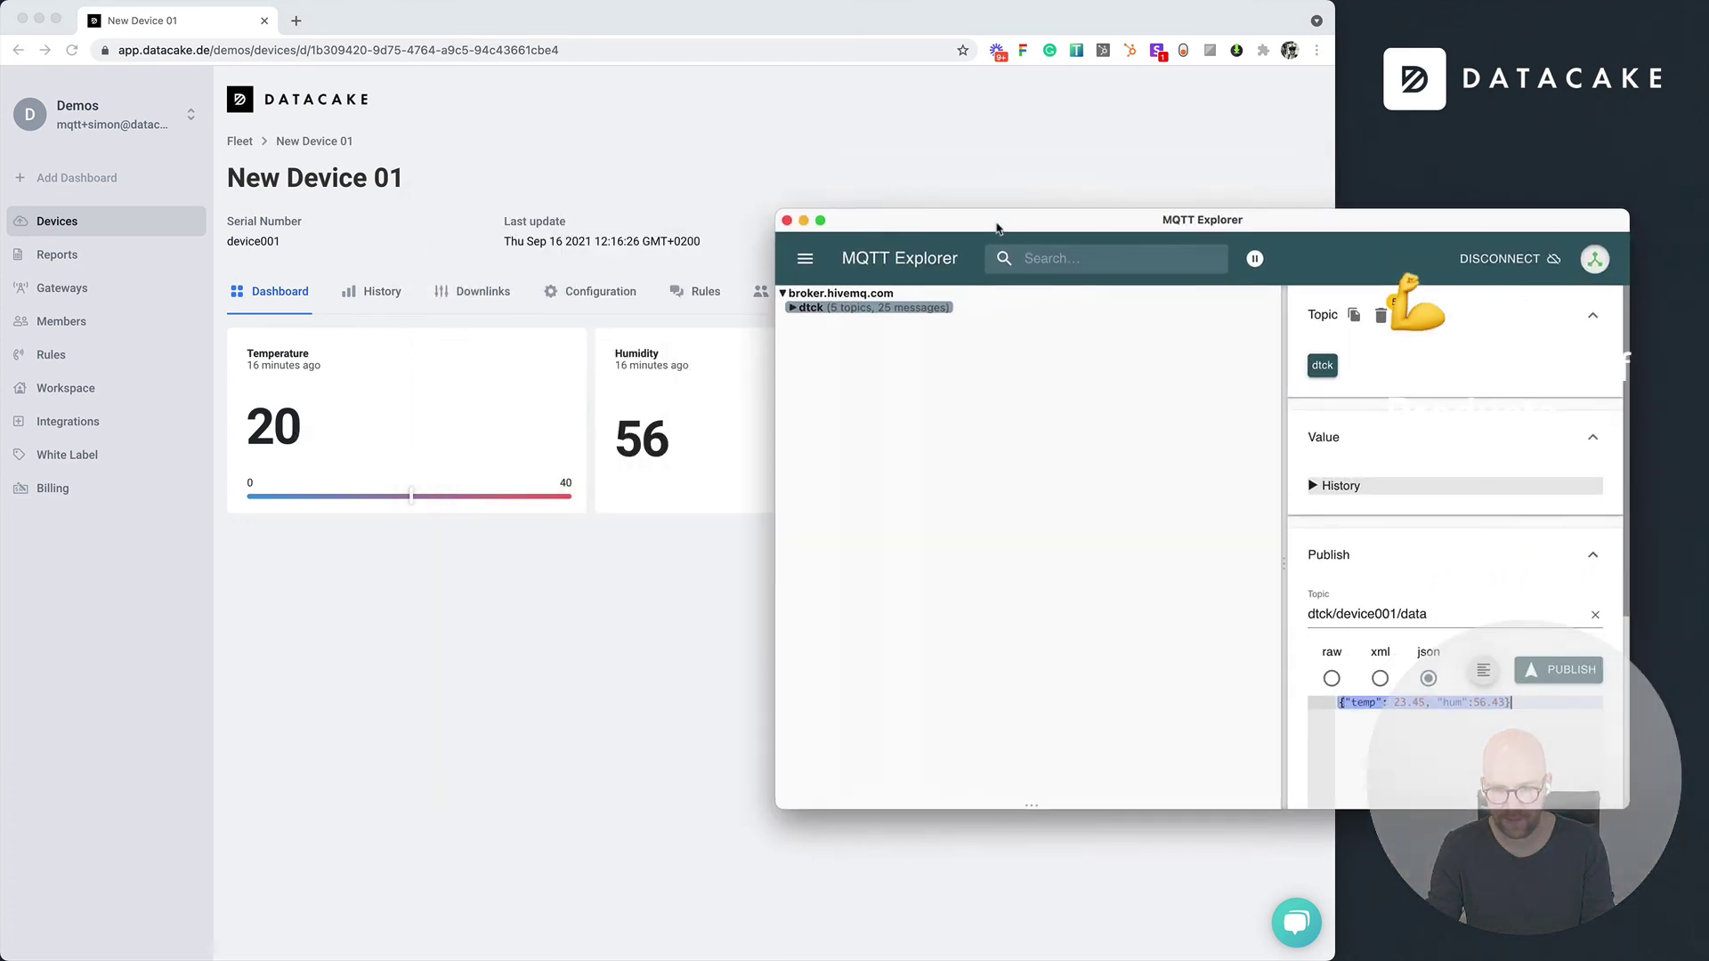
{"action": "left_click", "coordinate": [1396, 614]}
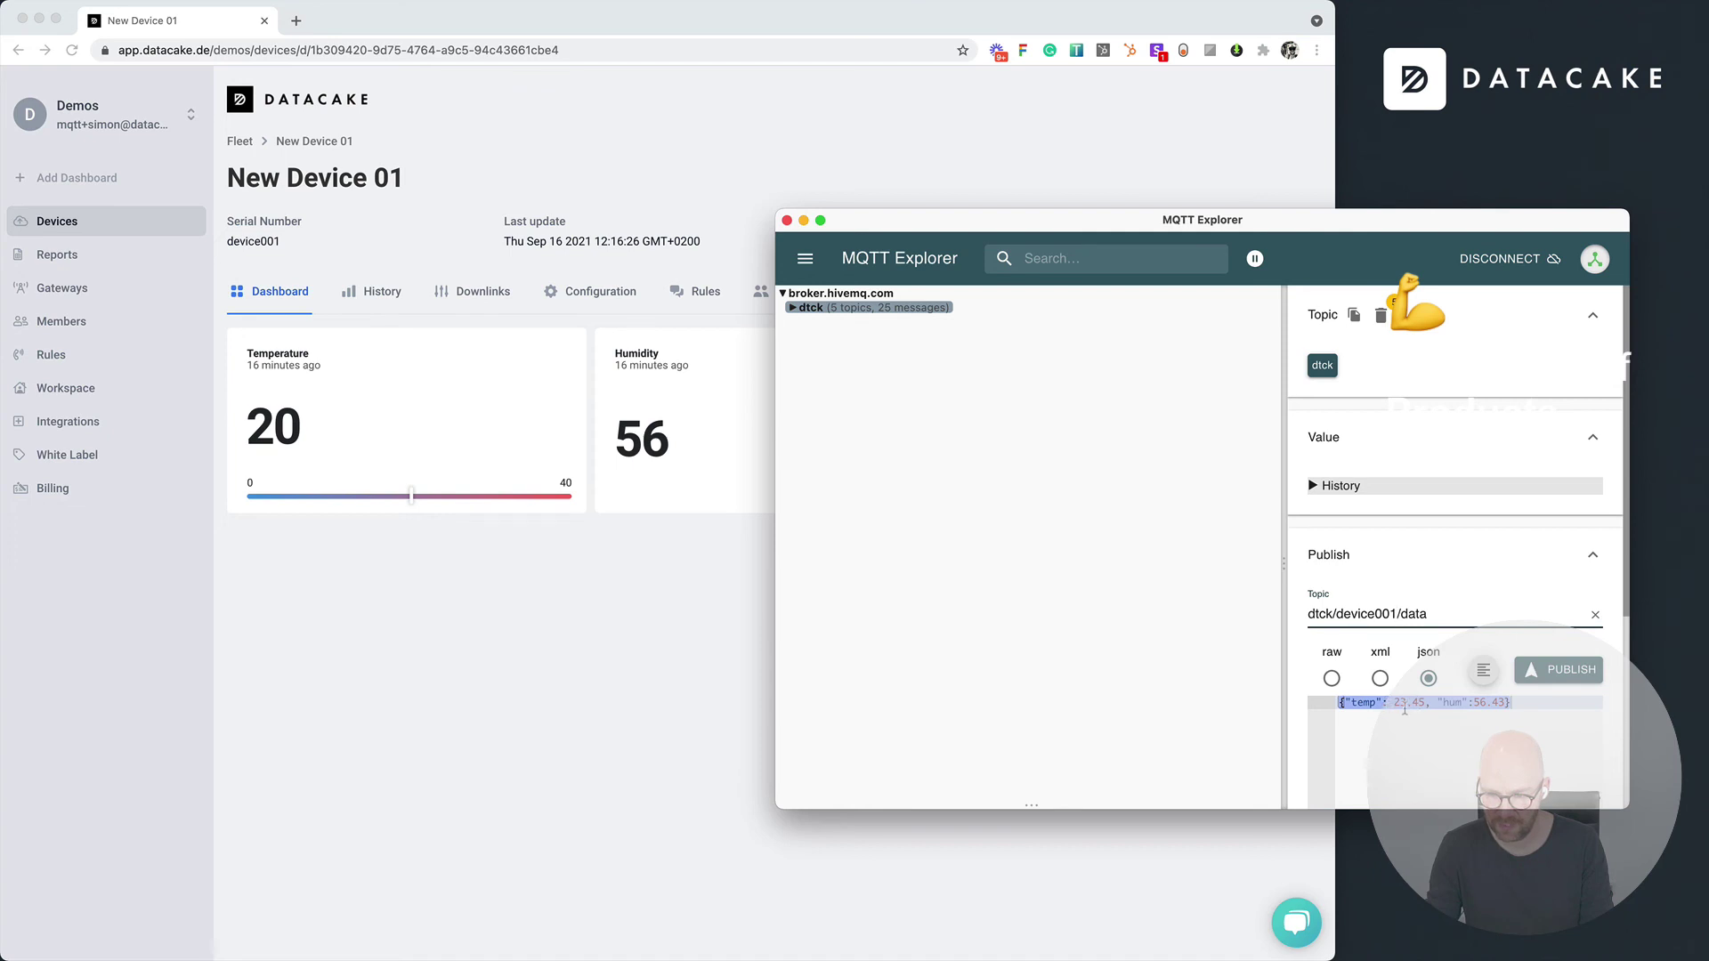
{"action": "left_click", "coordinate": [1556, 684]}
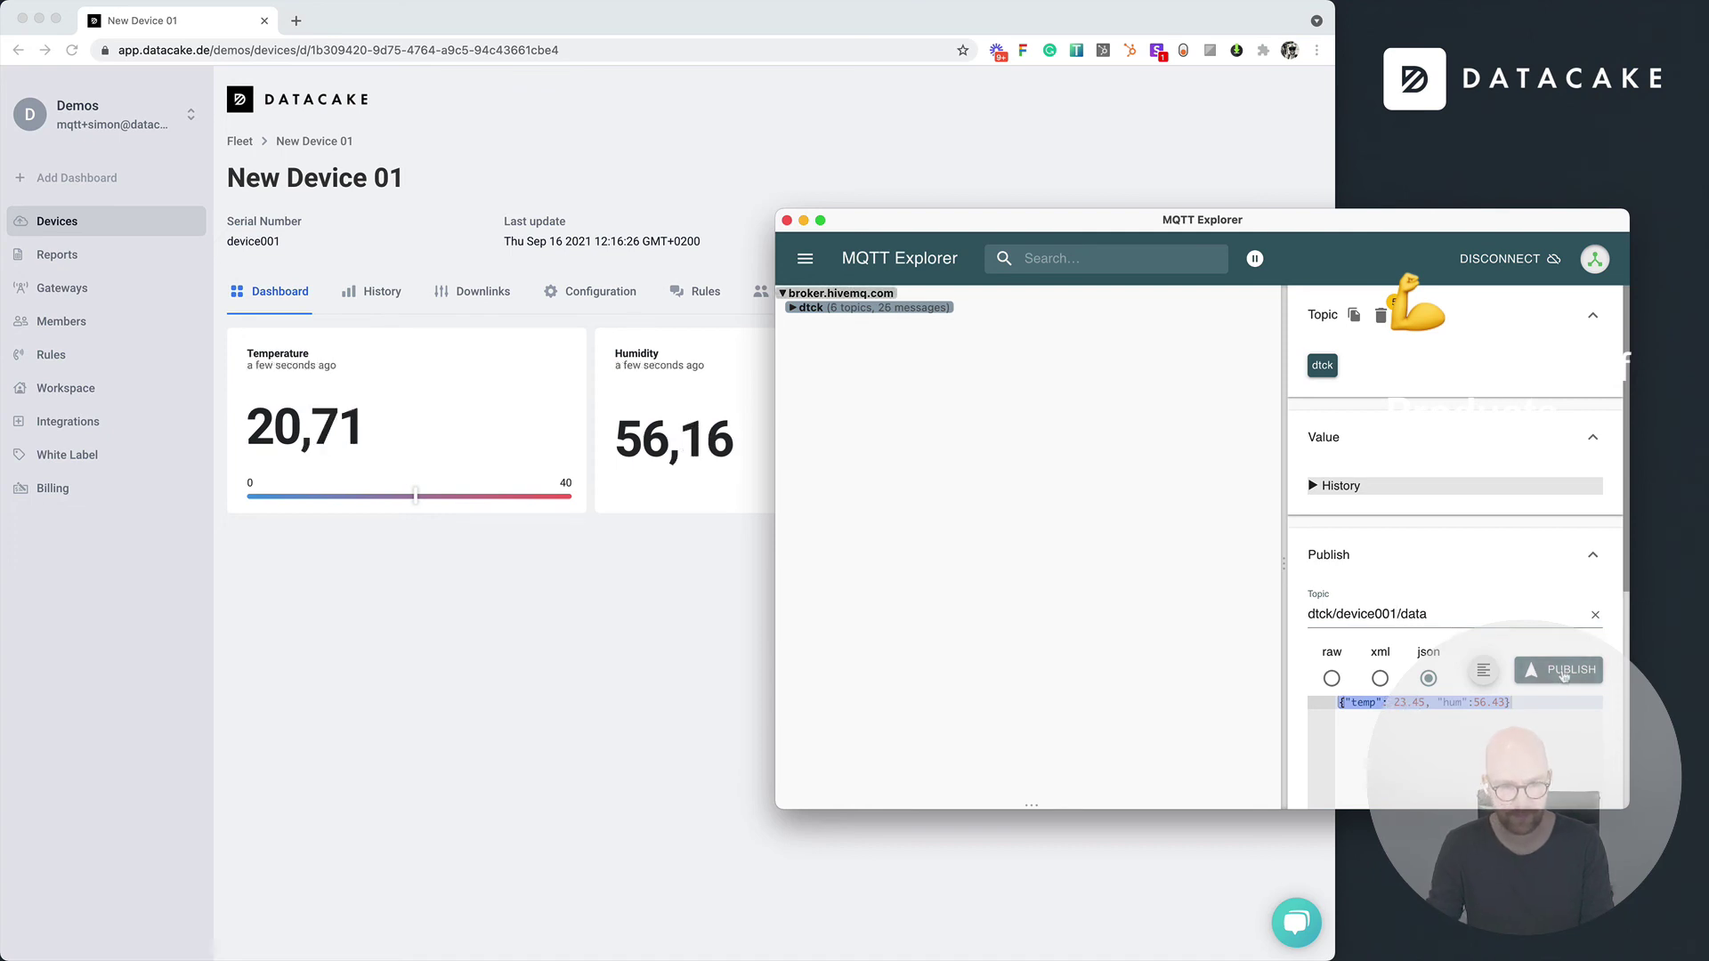
Step: Change the payload temperature to 40.45 and publish it again to device001
{"action": "left_click", "coordinate": [1411, 702]}
{"action": "key", "text": "BackSpace"}
{"action": "key", "text": "BackSpace"}
{"action": "type", "text": "40"}
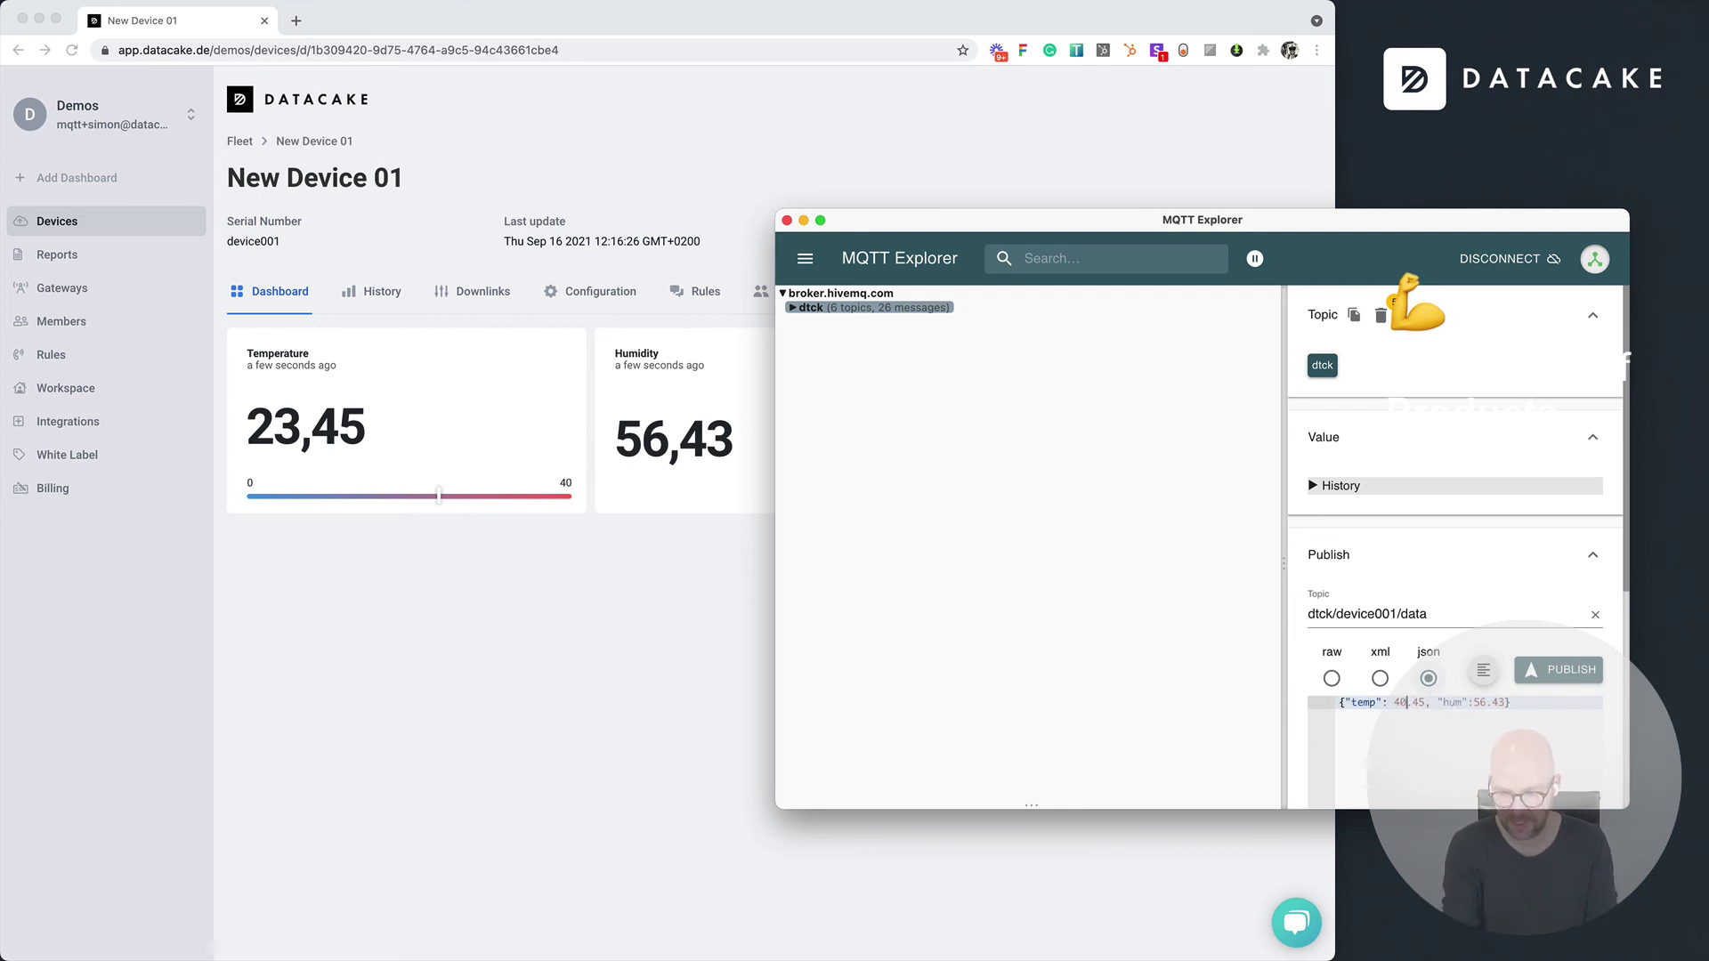
{"action": "left_click", "coordinate": [1558, 670]}
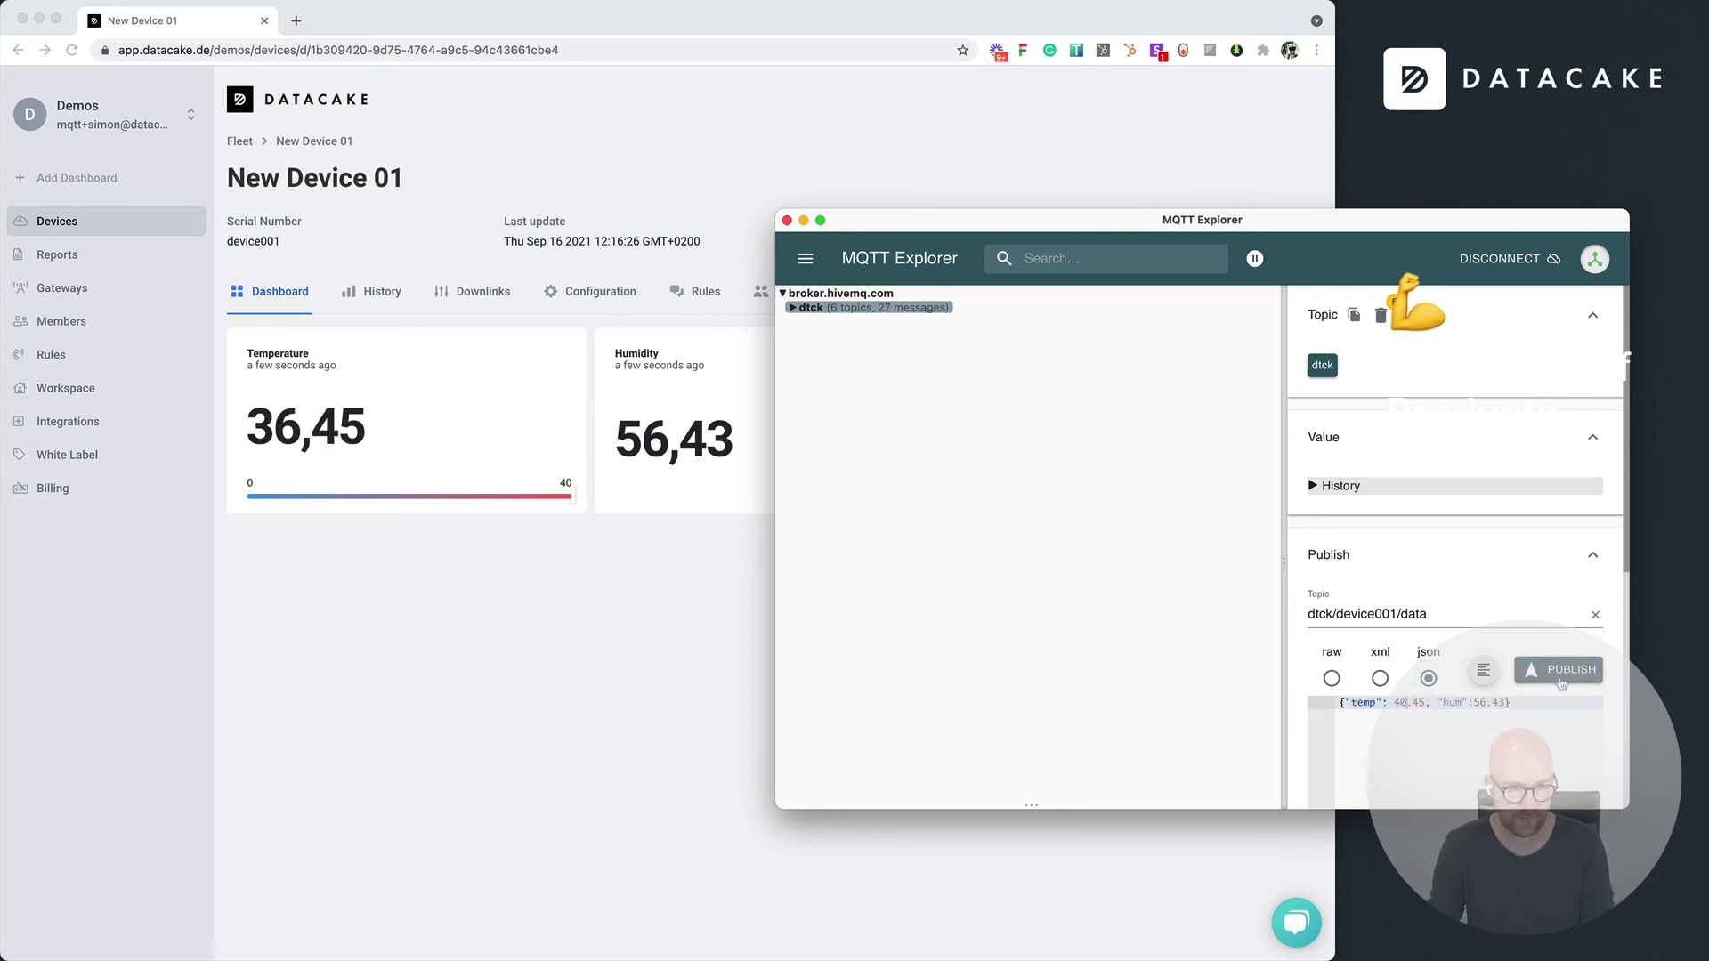
{"action": "left_click_drag", "start_coordinate": [1086, 227], "coordinate": [835, 318]}
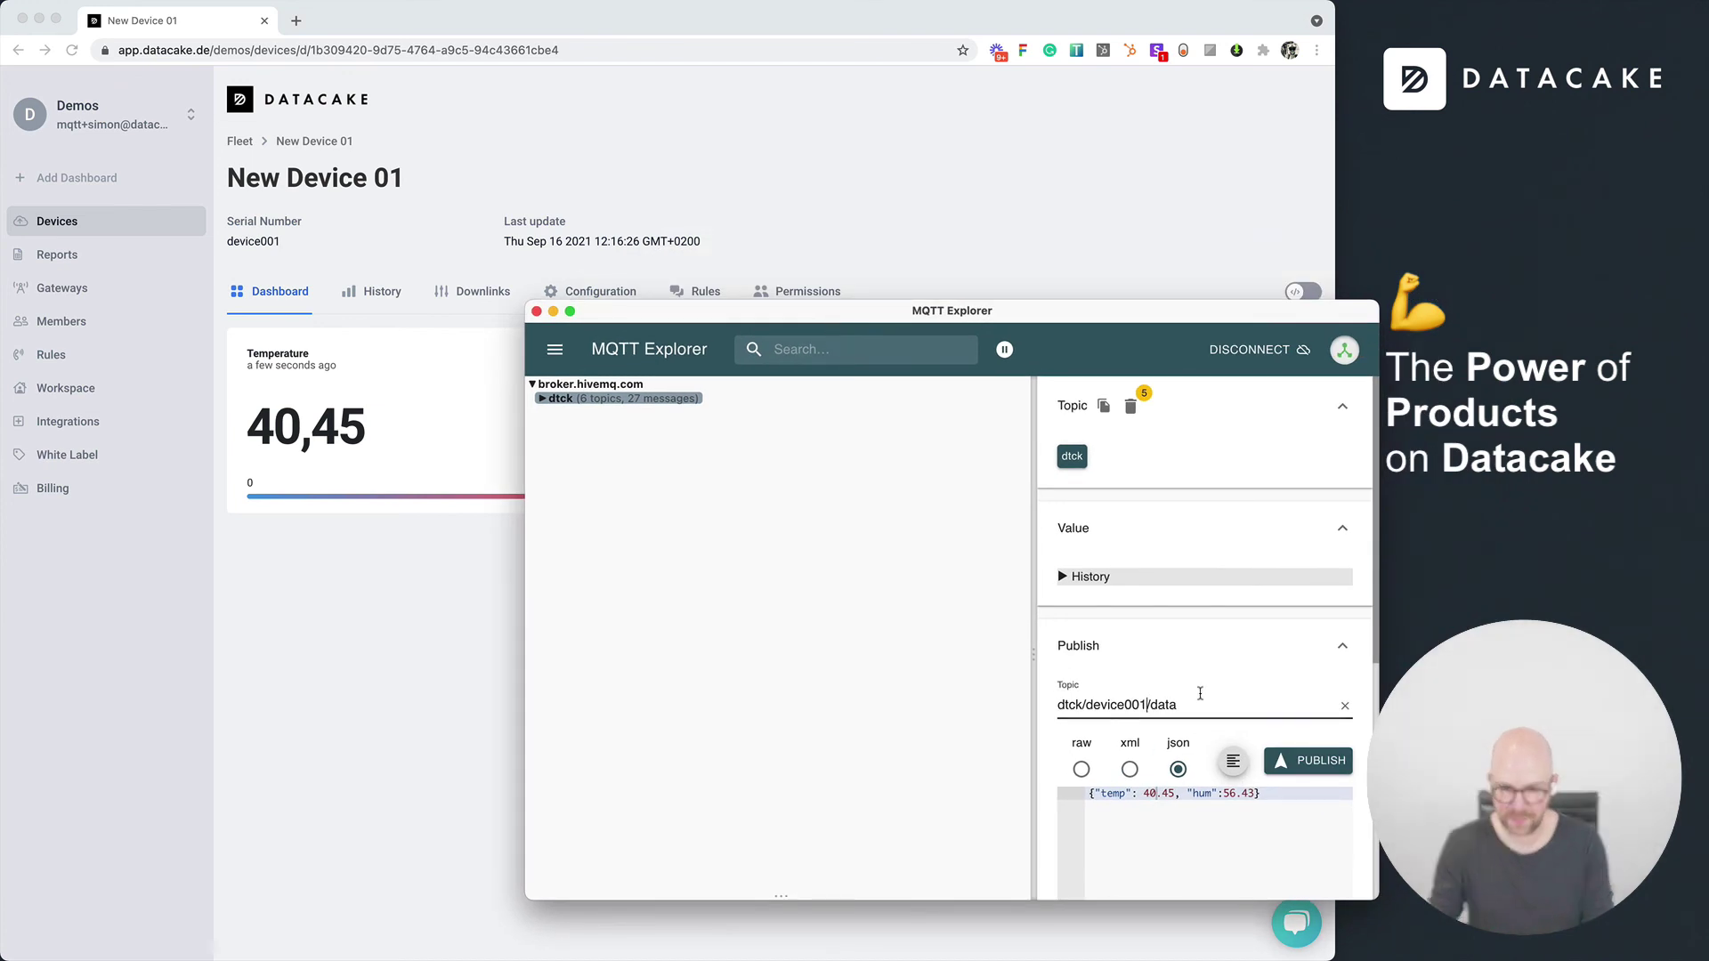
Step: Edit the payload's temperature digit and publish the reading to dtck/device002/data
{"action": "left_click", "coordinate": [1146, 793]}
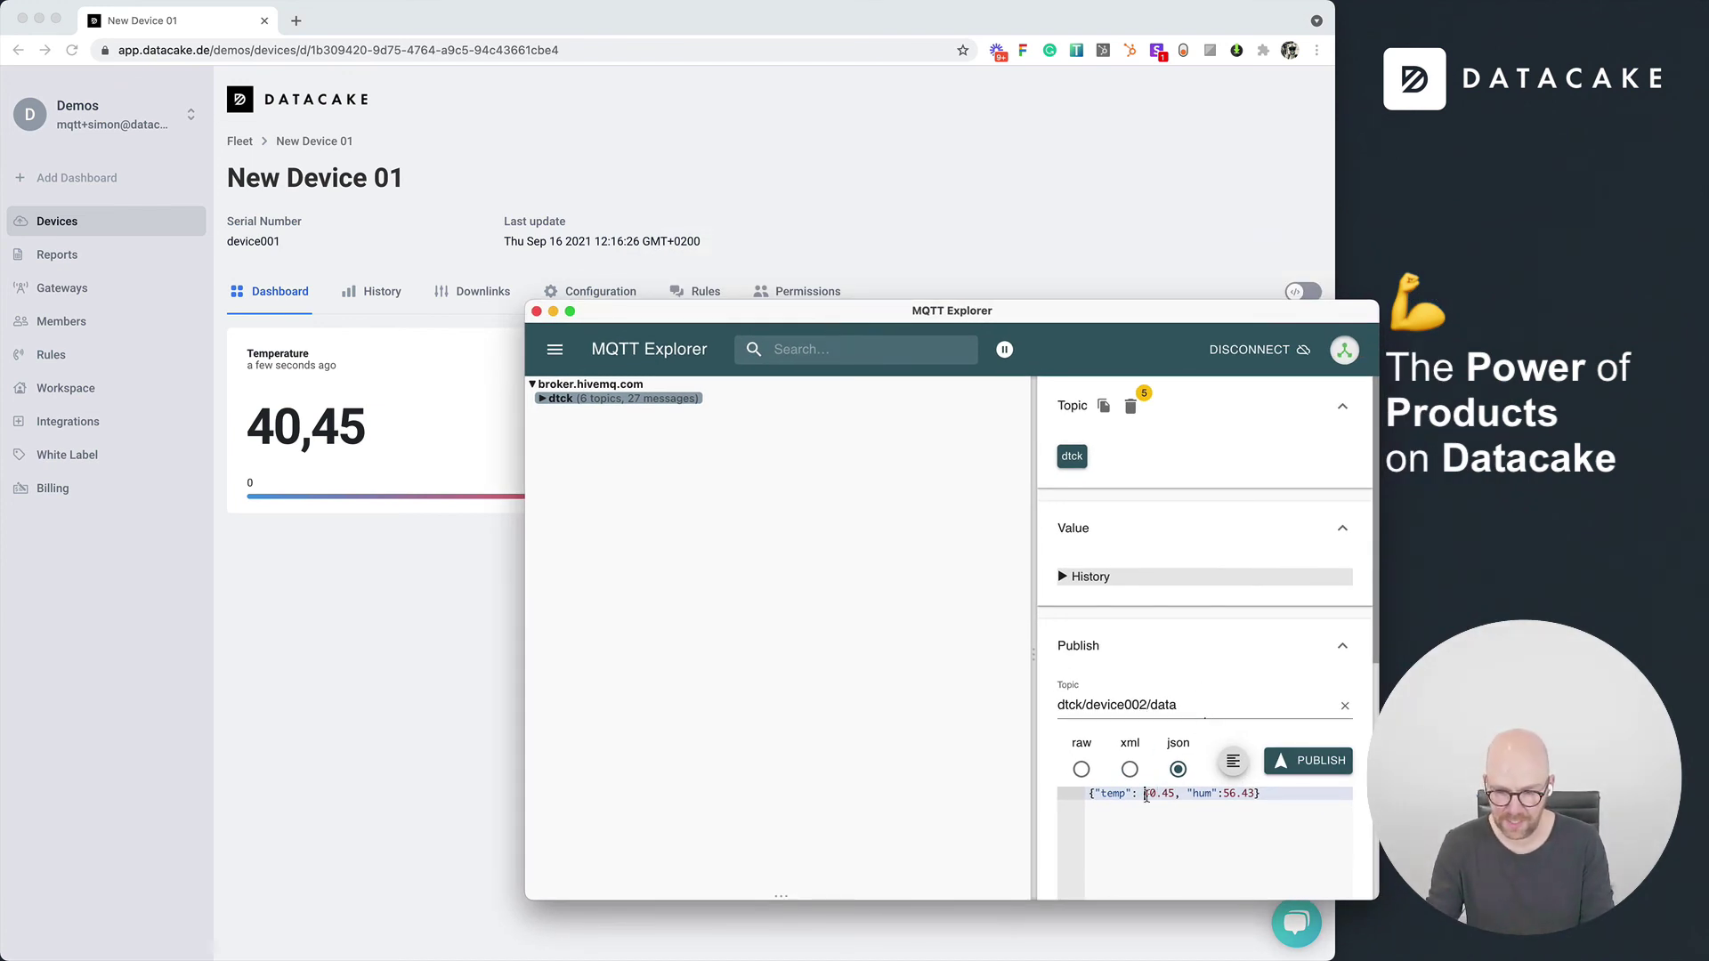
{"action": "key", "text": "BackSpace"}
{"action": "type", "text": "3"}
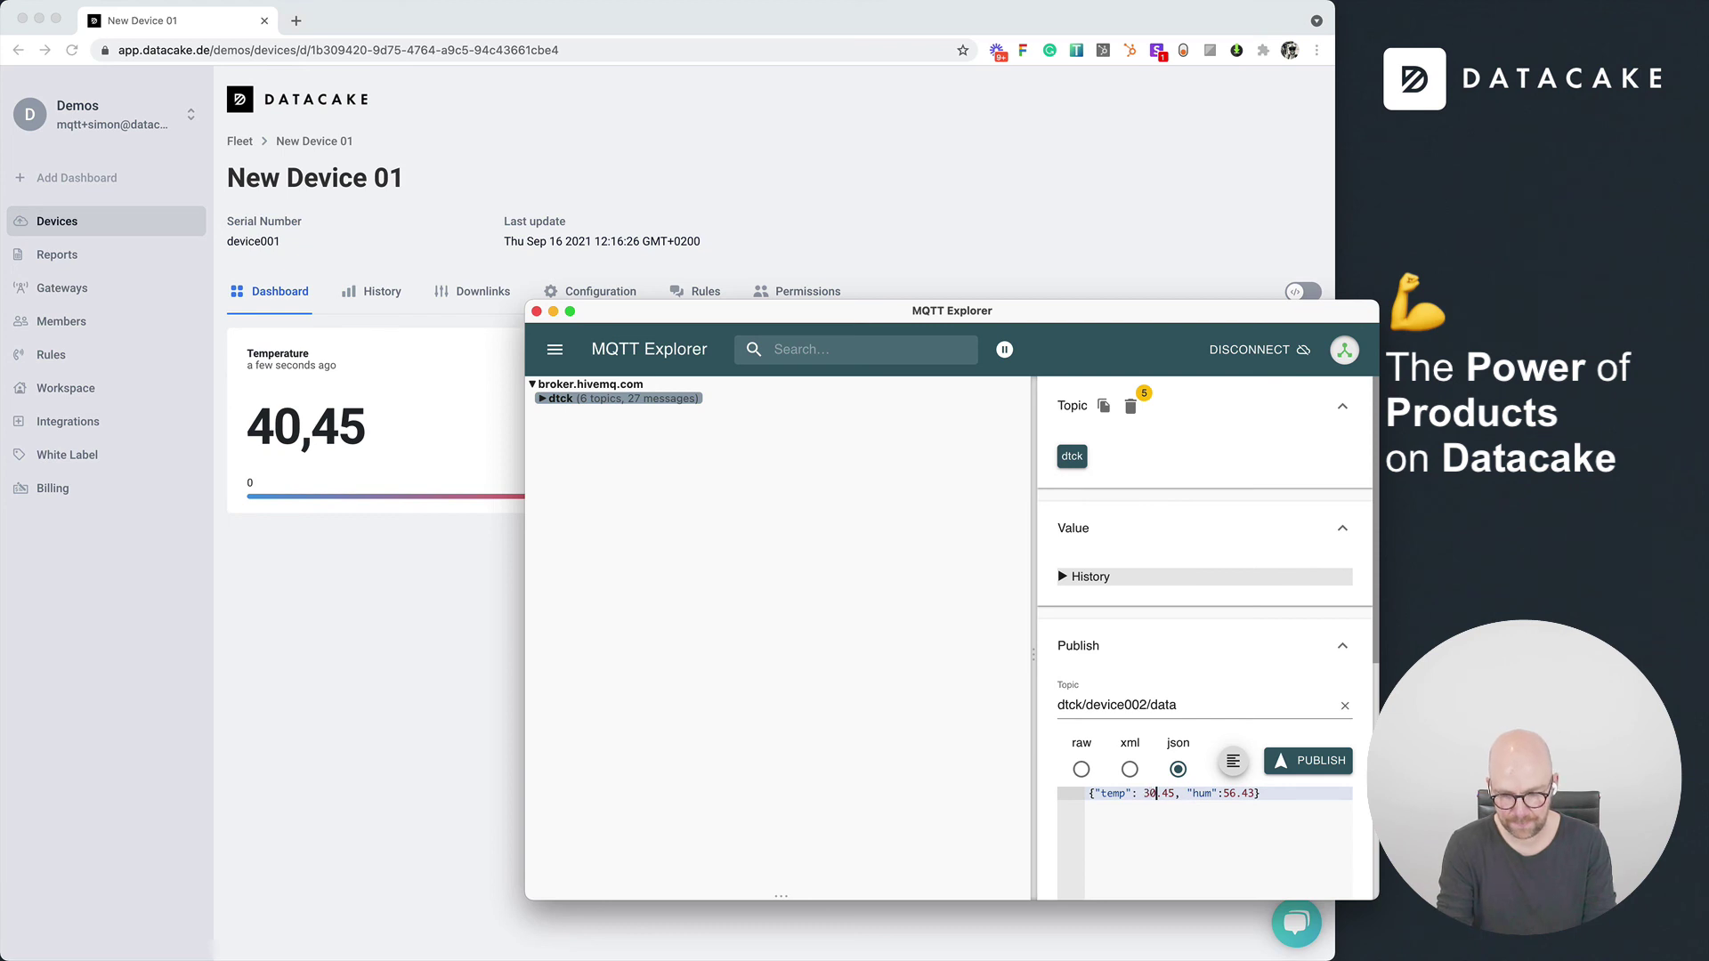
{"action": "left_click", "coordinate": [1309, 760]}
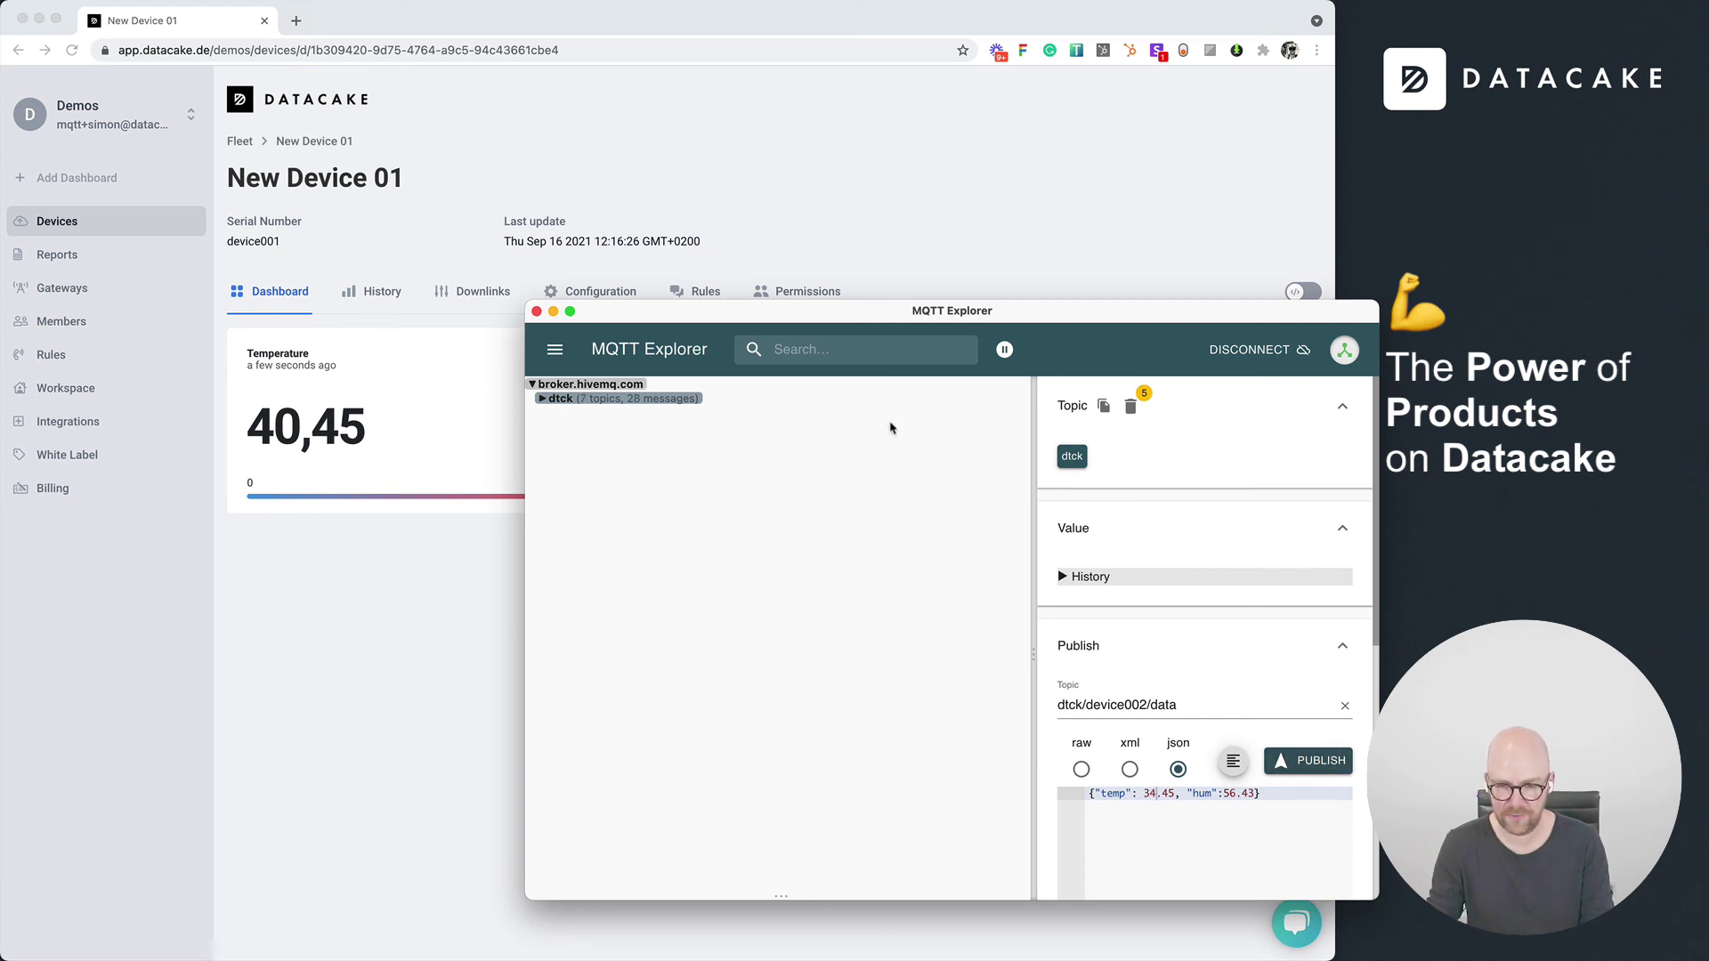
{"action": "left_click_drag", "start_coordinate": [780, 316], "coordinate": [1046, 251]}
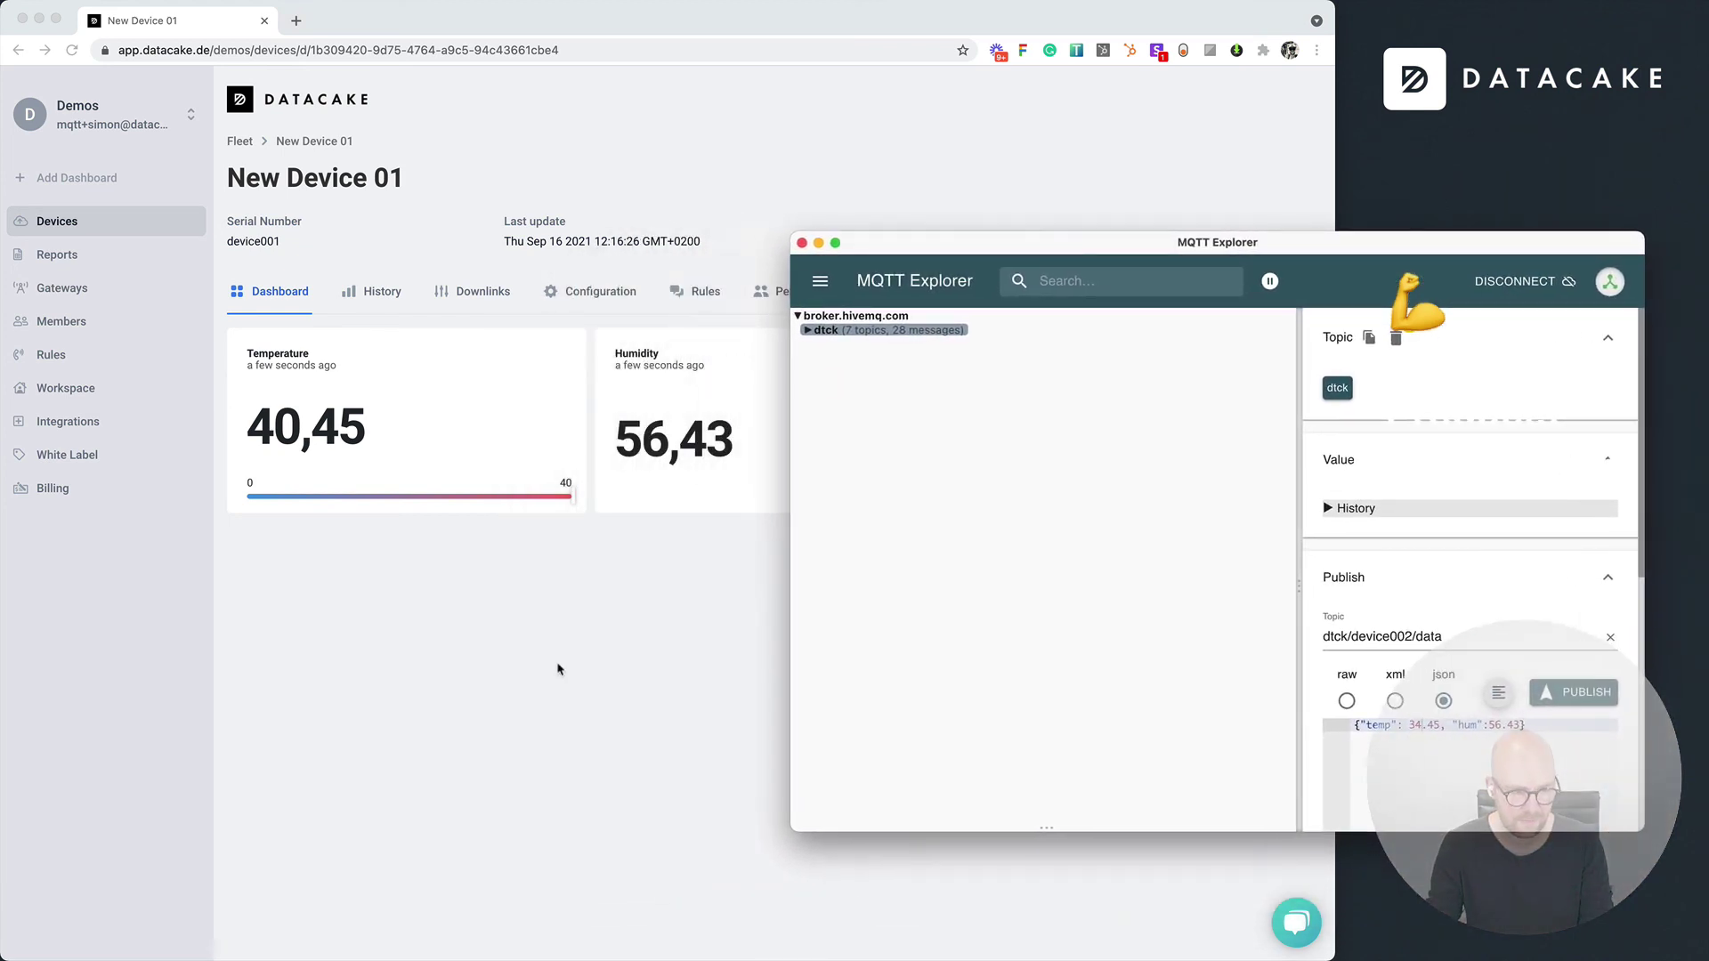
Step: Open New Device 02's dashboard from the Datacake devices list
{"action": "left_click", "coordinate": [424, 770]}
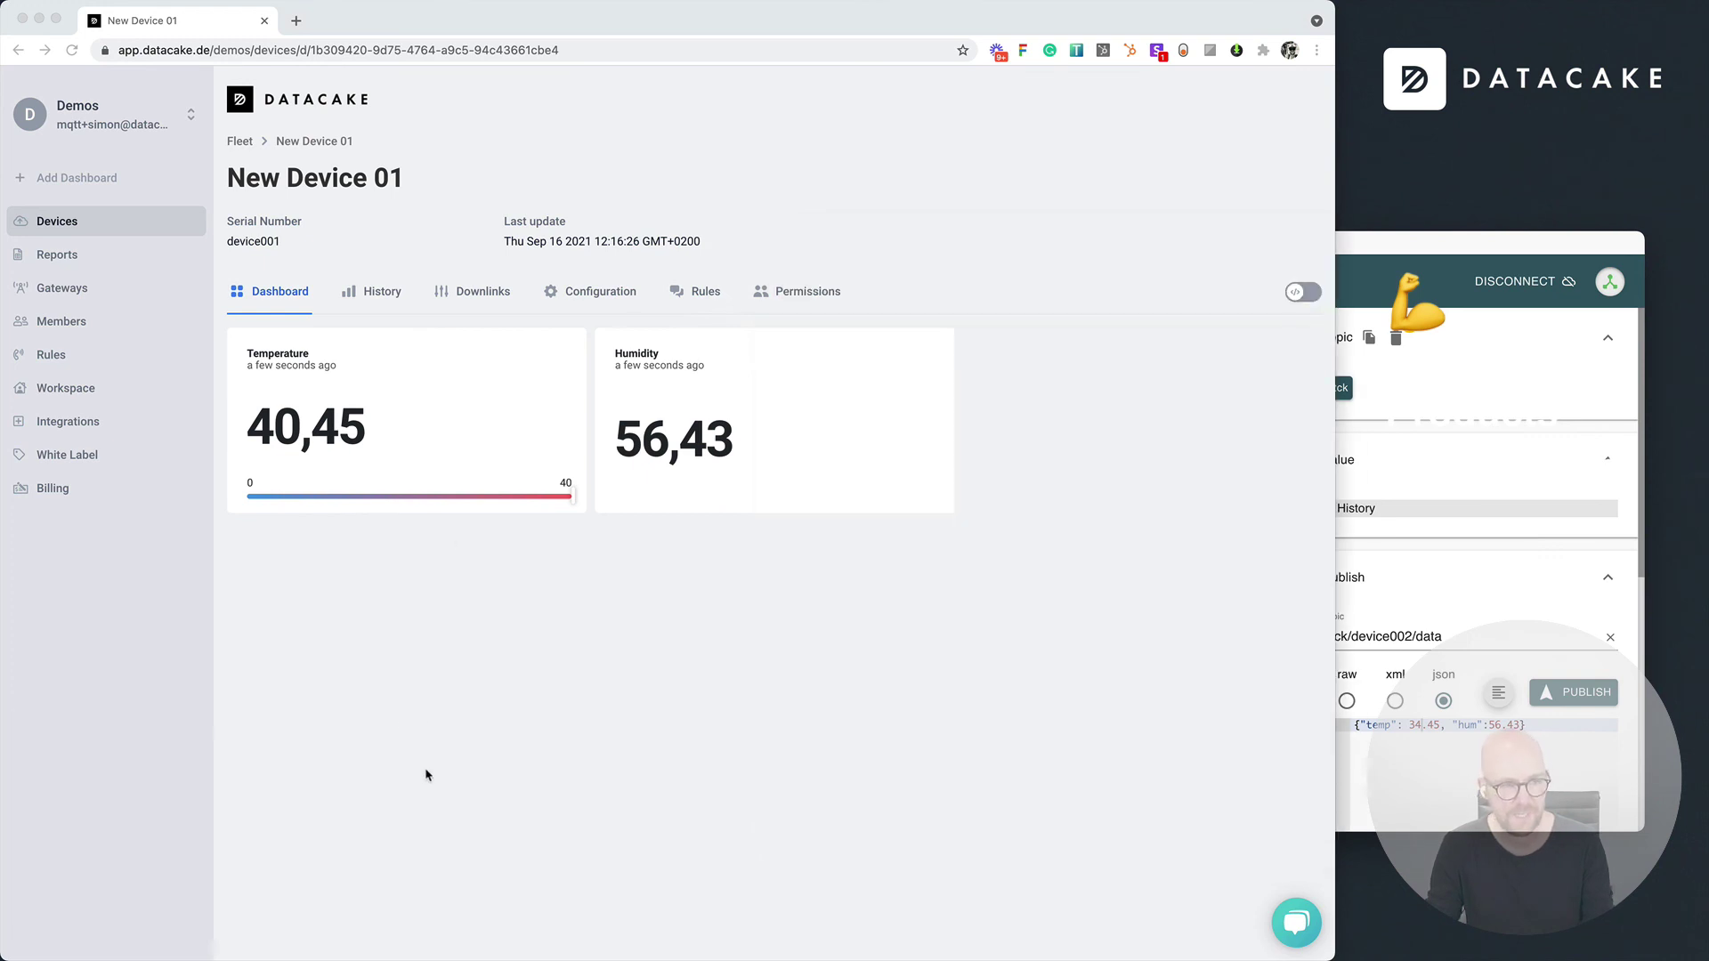
{"action": "left_click", "coordinate": [93, 219]}
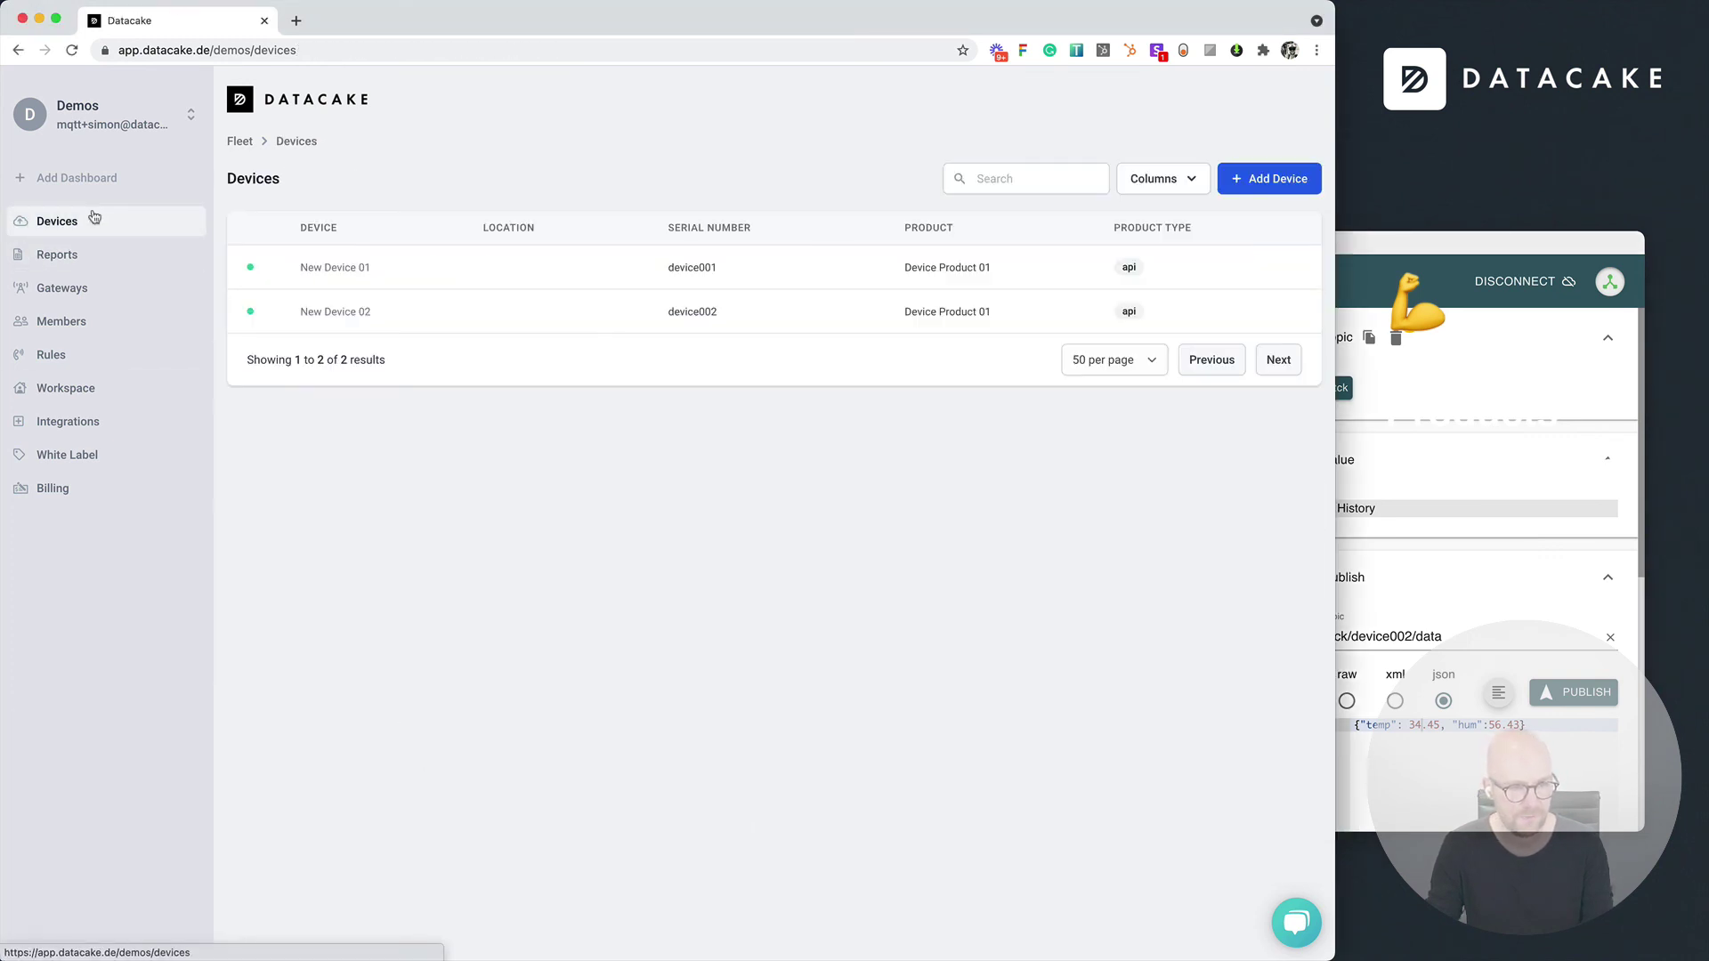
{"action": "left_click", "coordinate": [360, 312]}
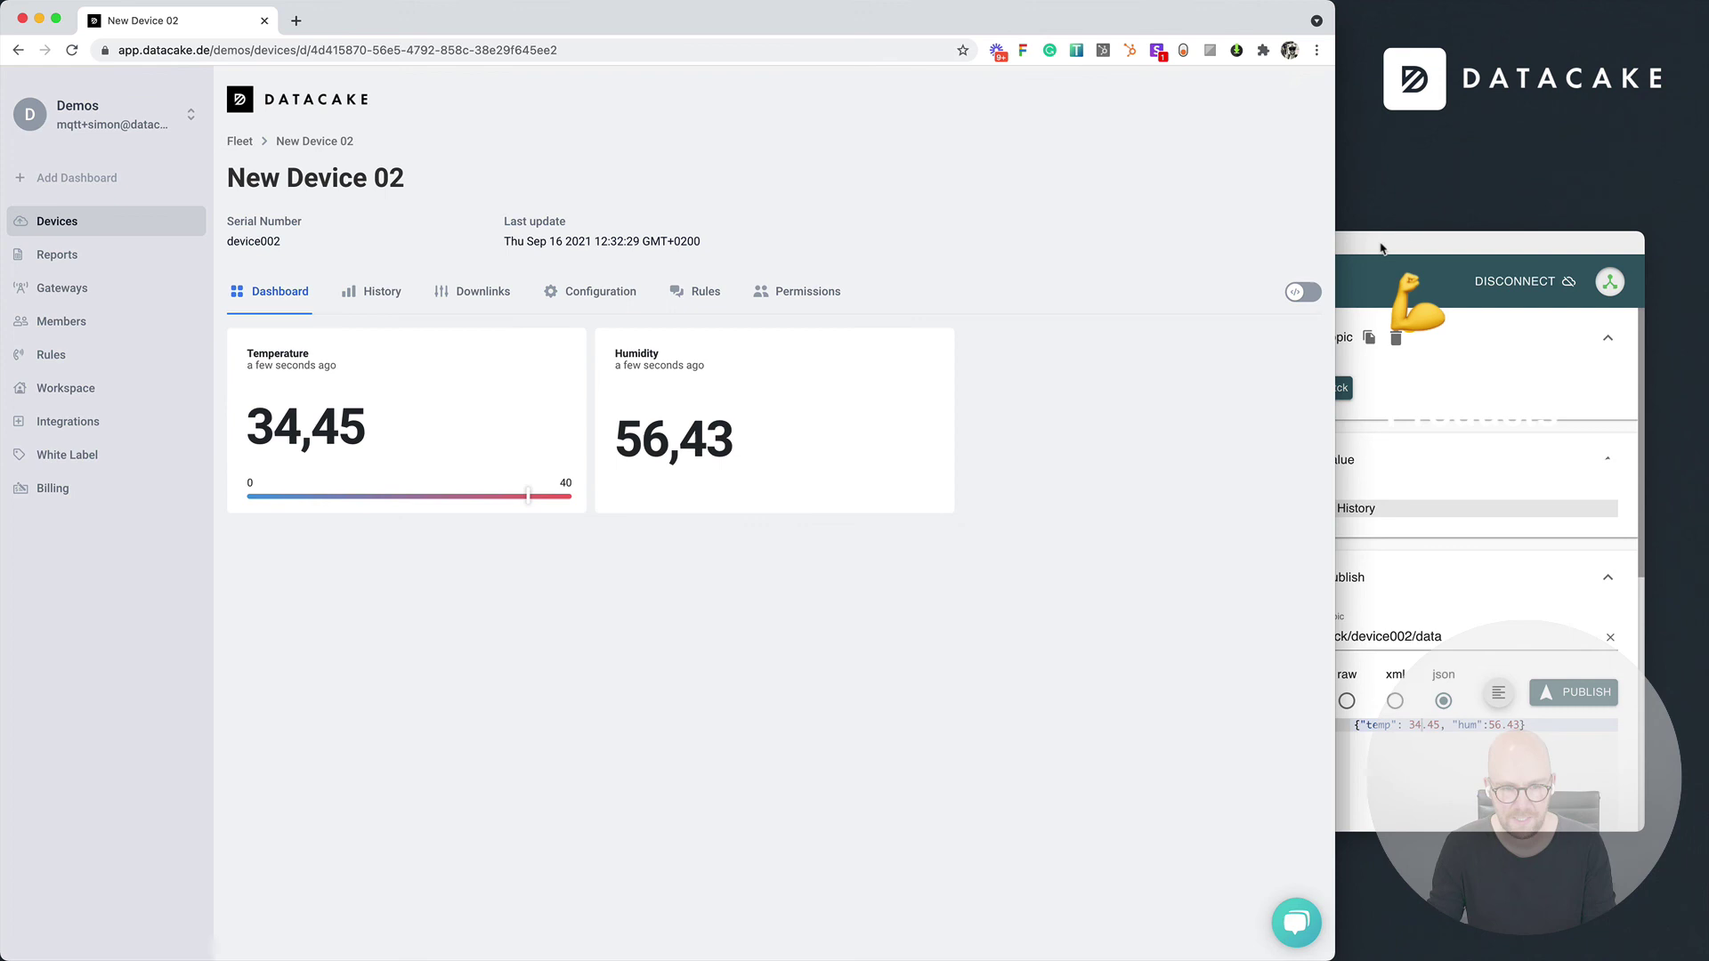
Step: Publish the updated humidity and lower temperature readings for device002 so Temperature shows 14,45
{"action": "left_click", "coordinate": [1359, 256]}
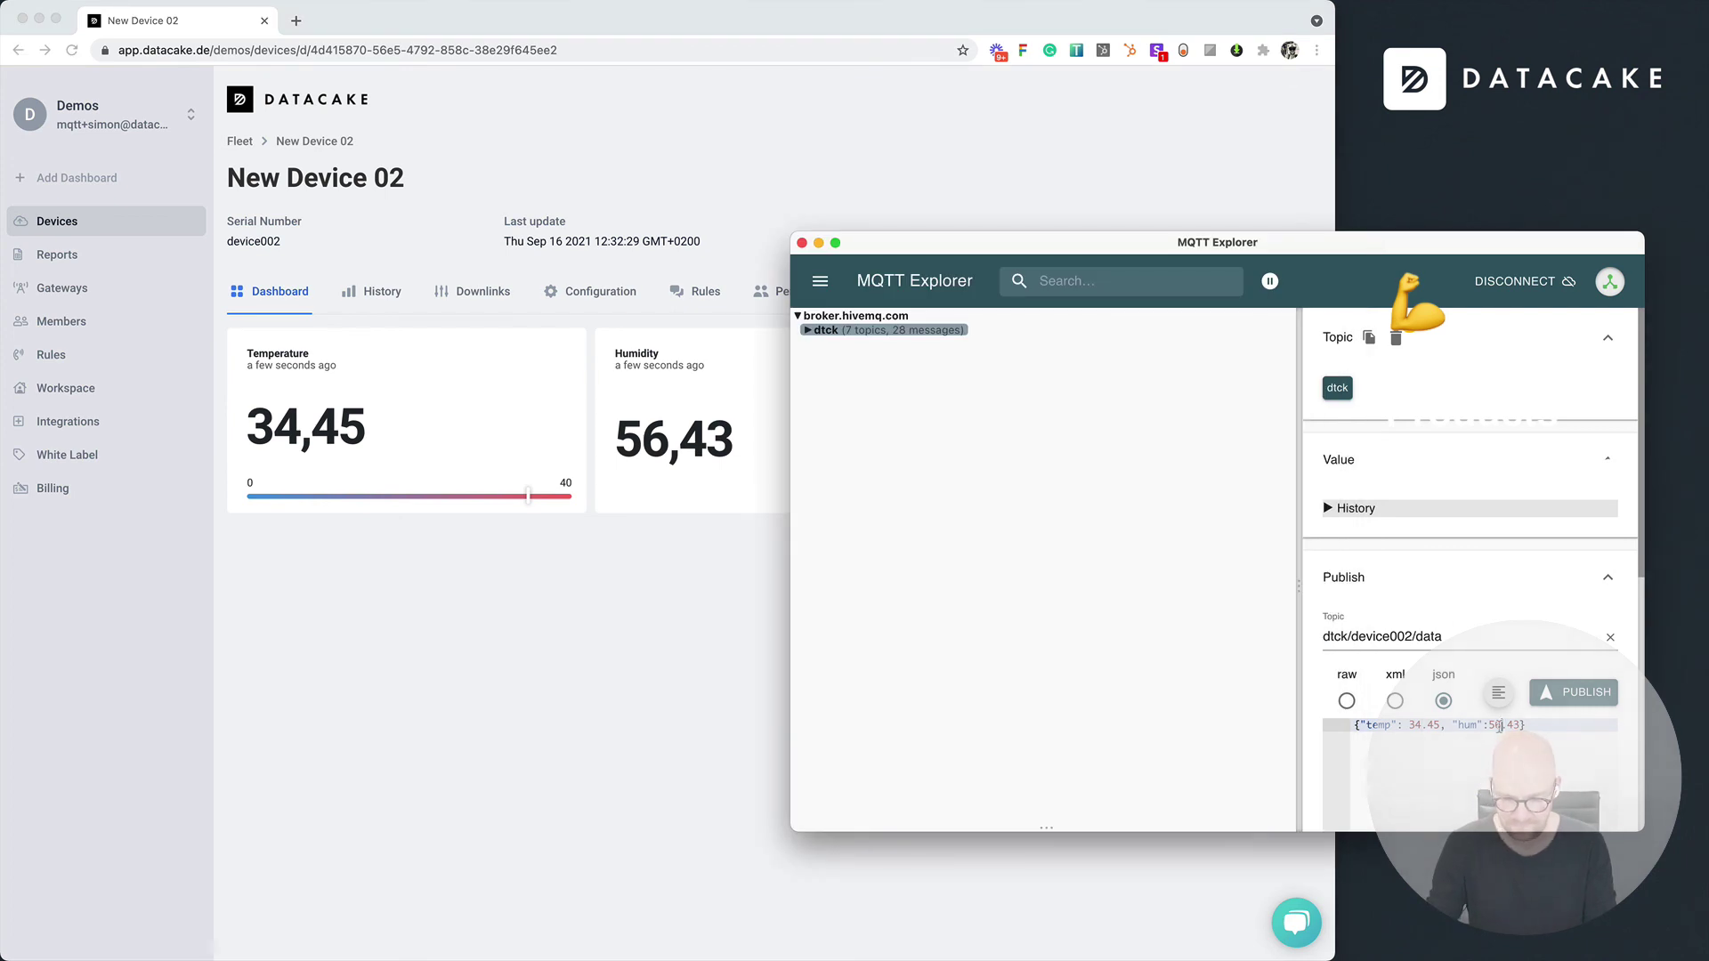
{"action": "left_click", "coordinate": [1608, 705]}
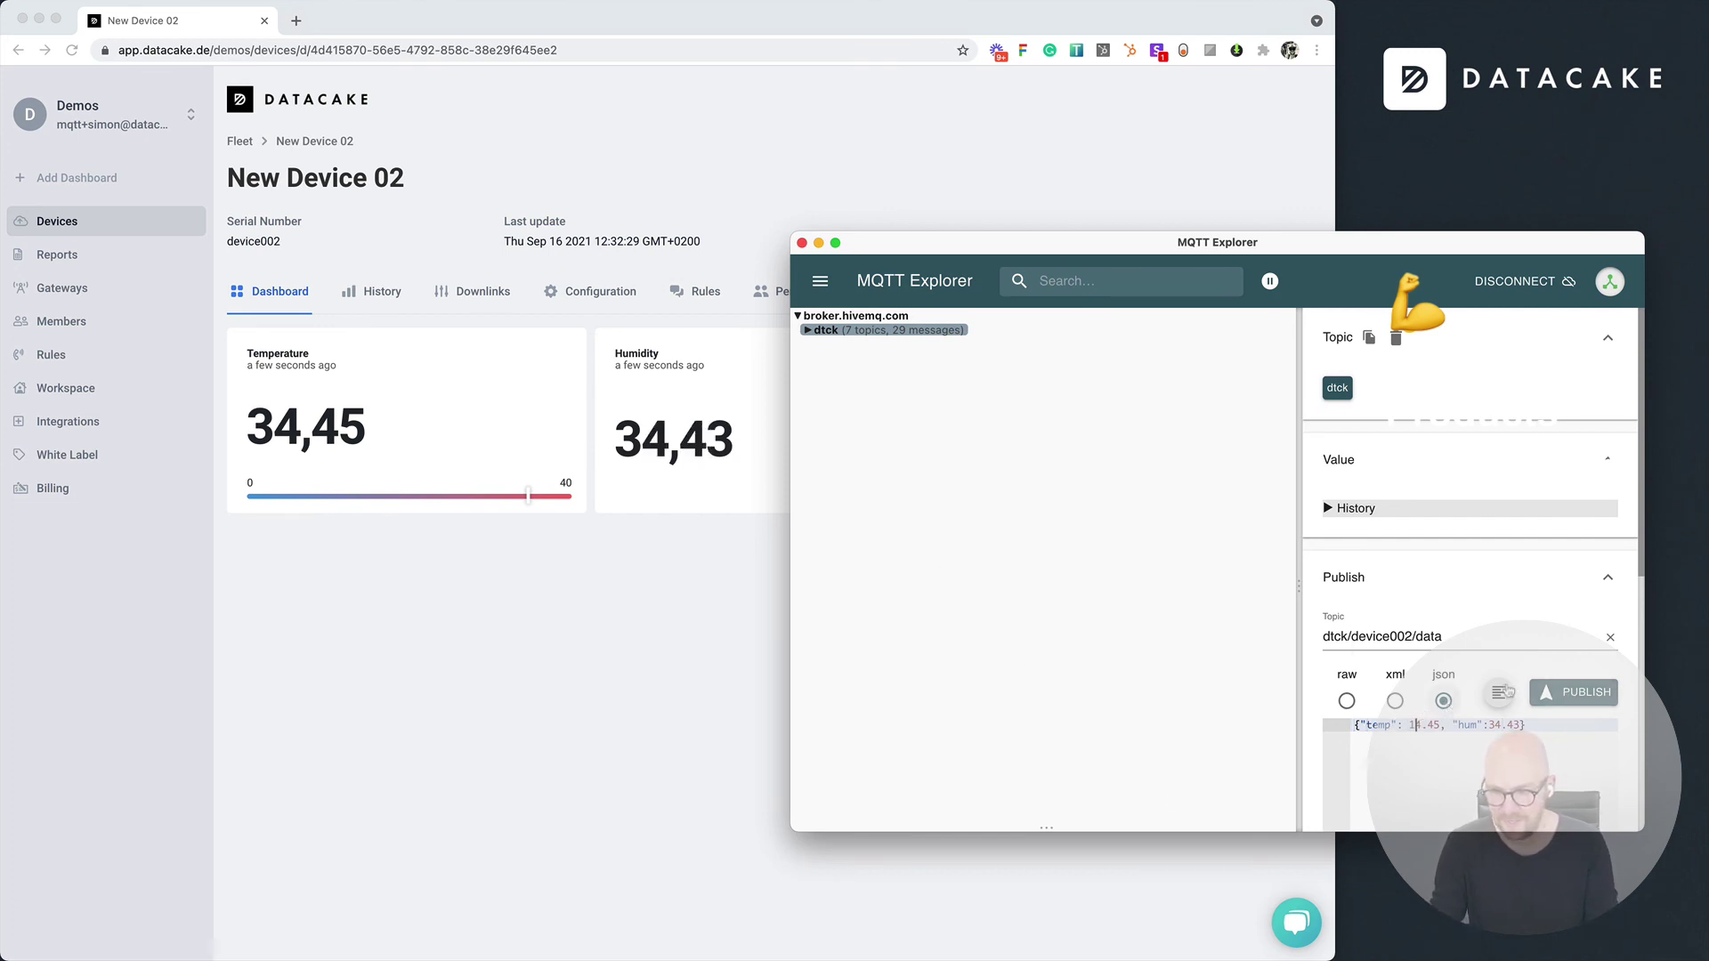
{"action": "left_click", "coordinate": [1556, 690]}
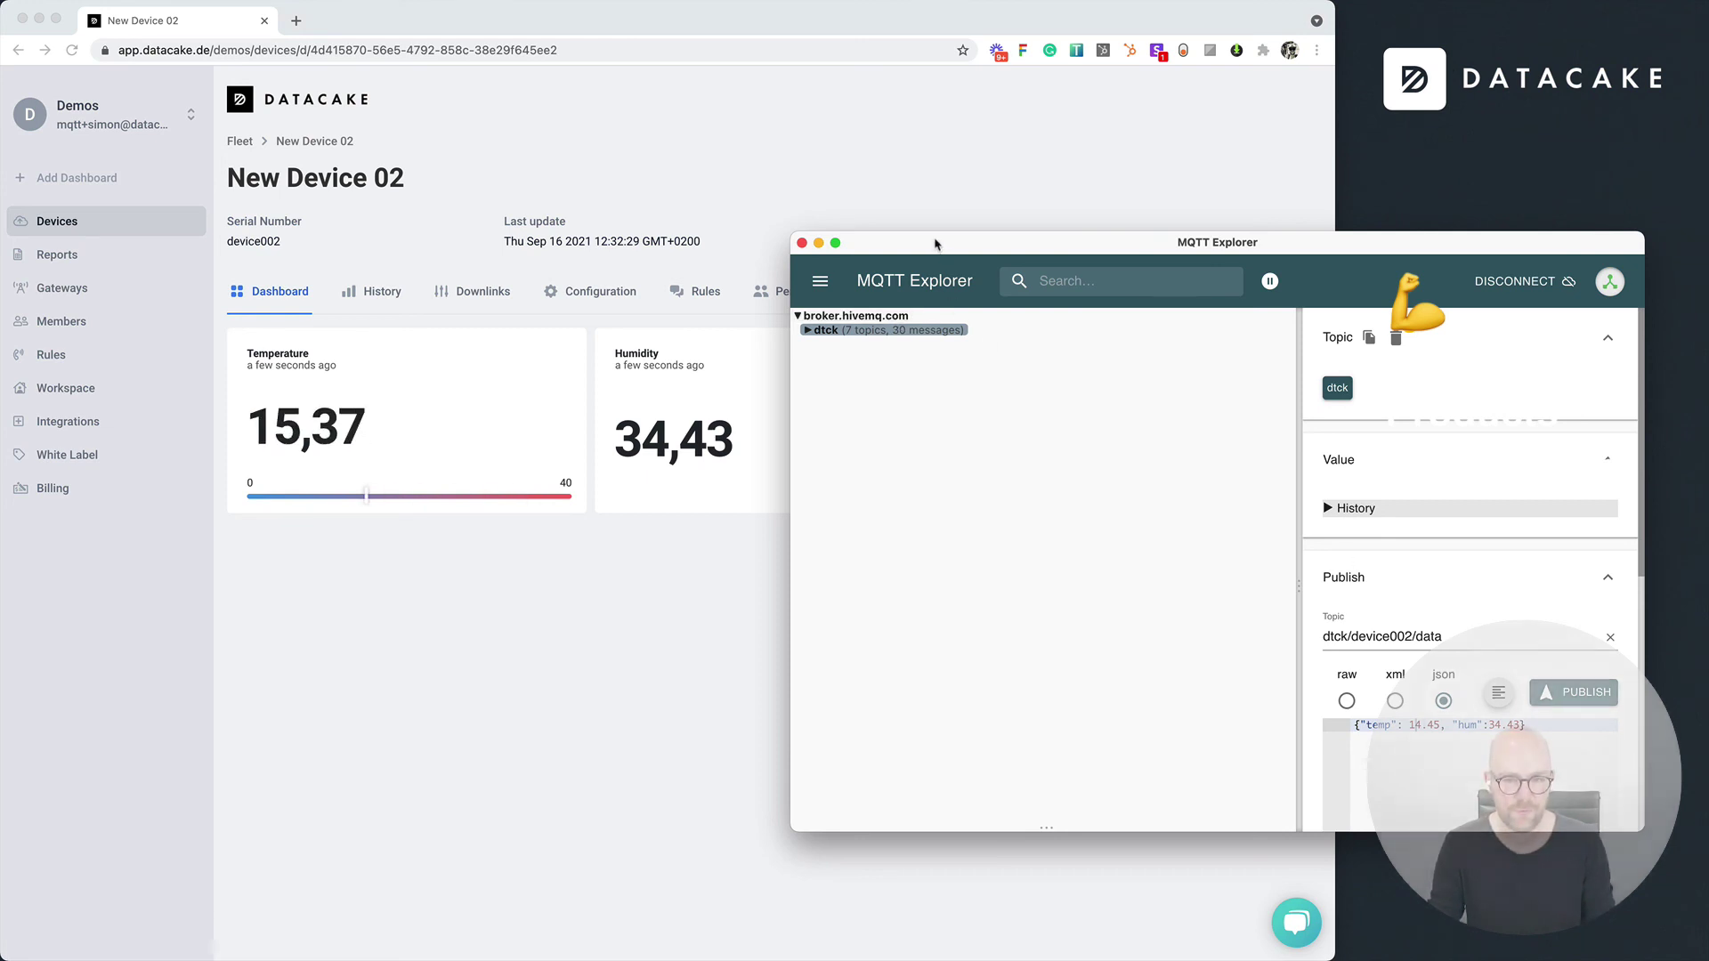
{"action": "left_click_drag", "start_coordinate": [936, 245], "coordinate": [592, 306]}
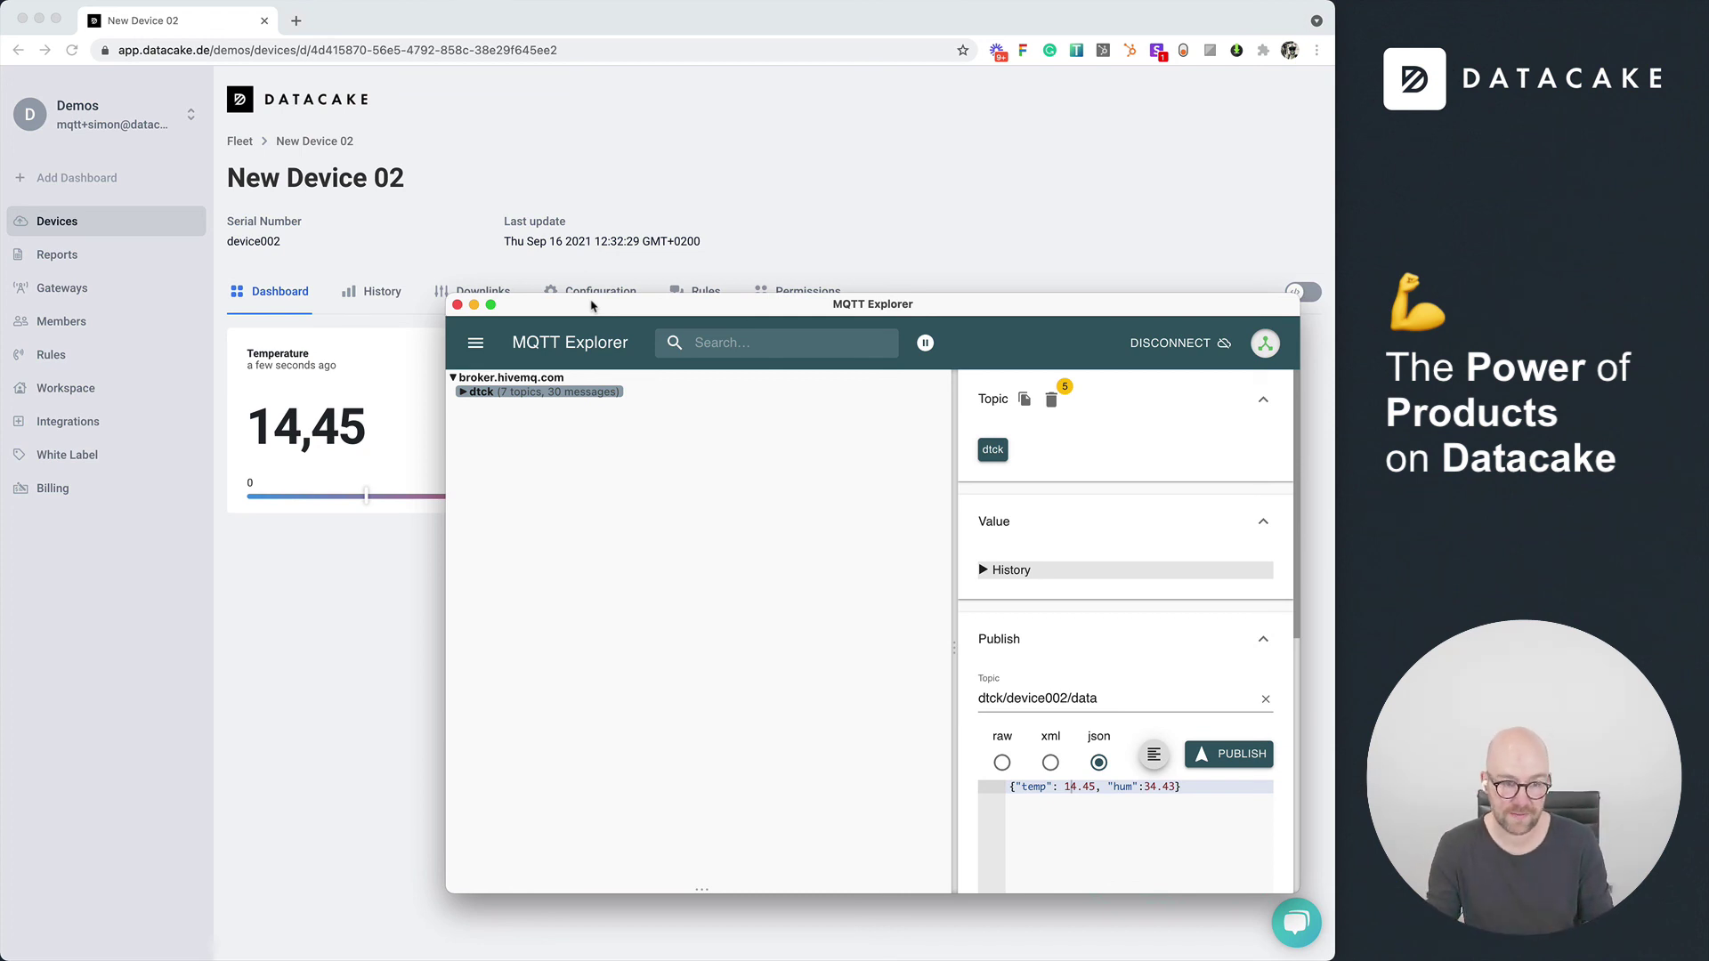
Step: Browse New Device 02's Add Downlink form, close it unsaved, and return to Devices
{"action": "left_click", "coordinate": [589, 287]}
{"action": "left_click", "coordinate": [489, 294]}
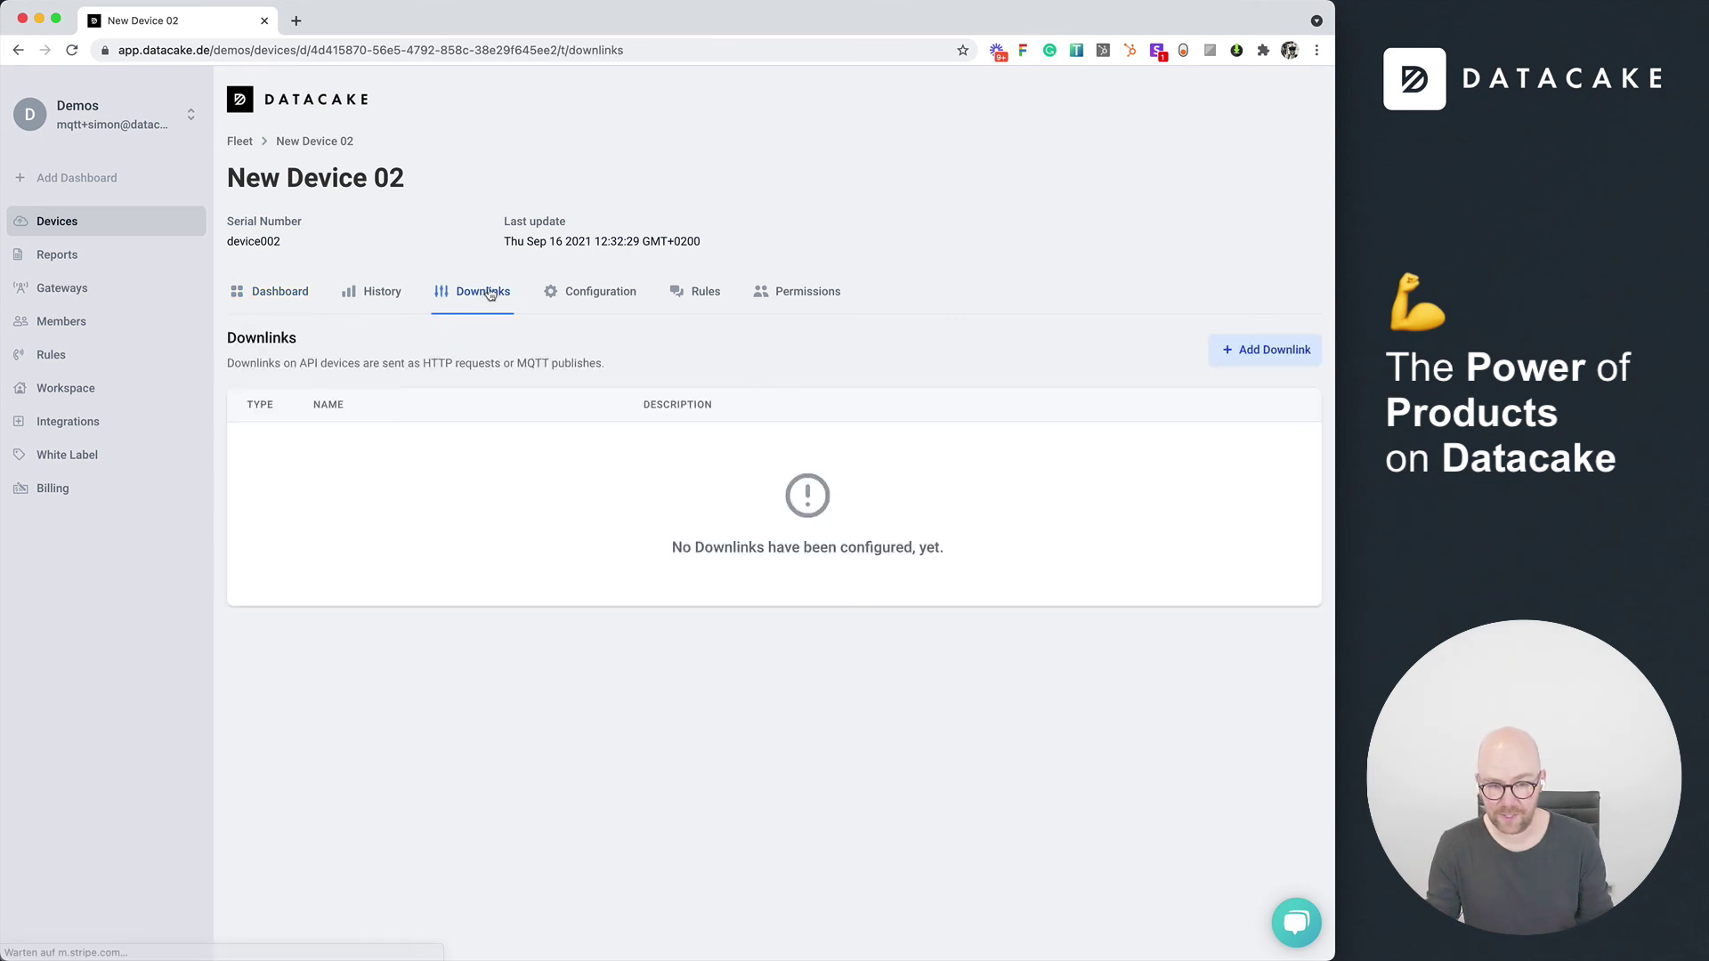
{"action": "left_click", "coordinate": [1264, 350]}
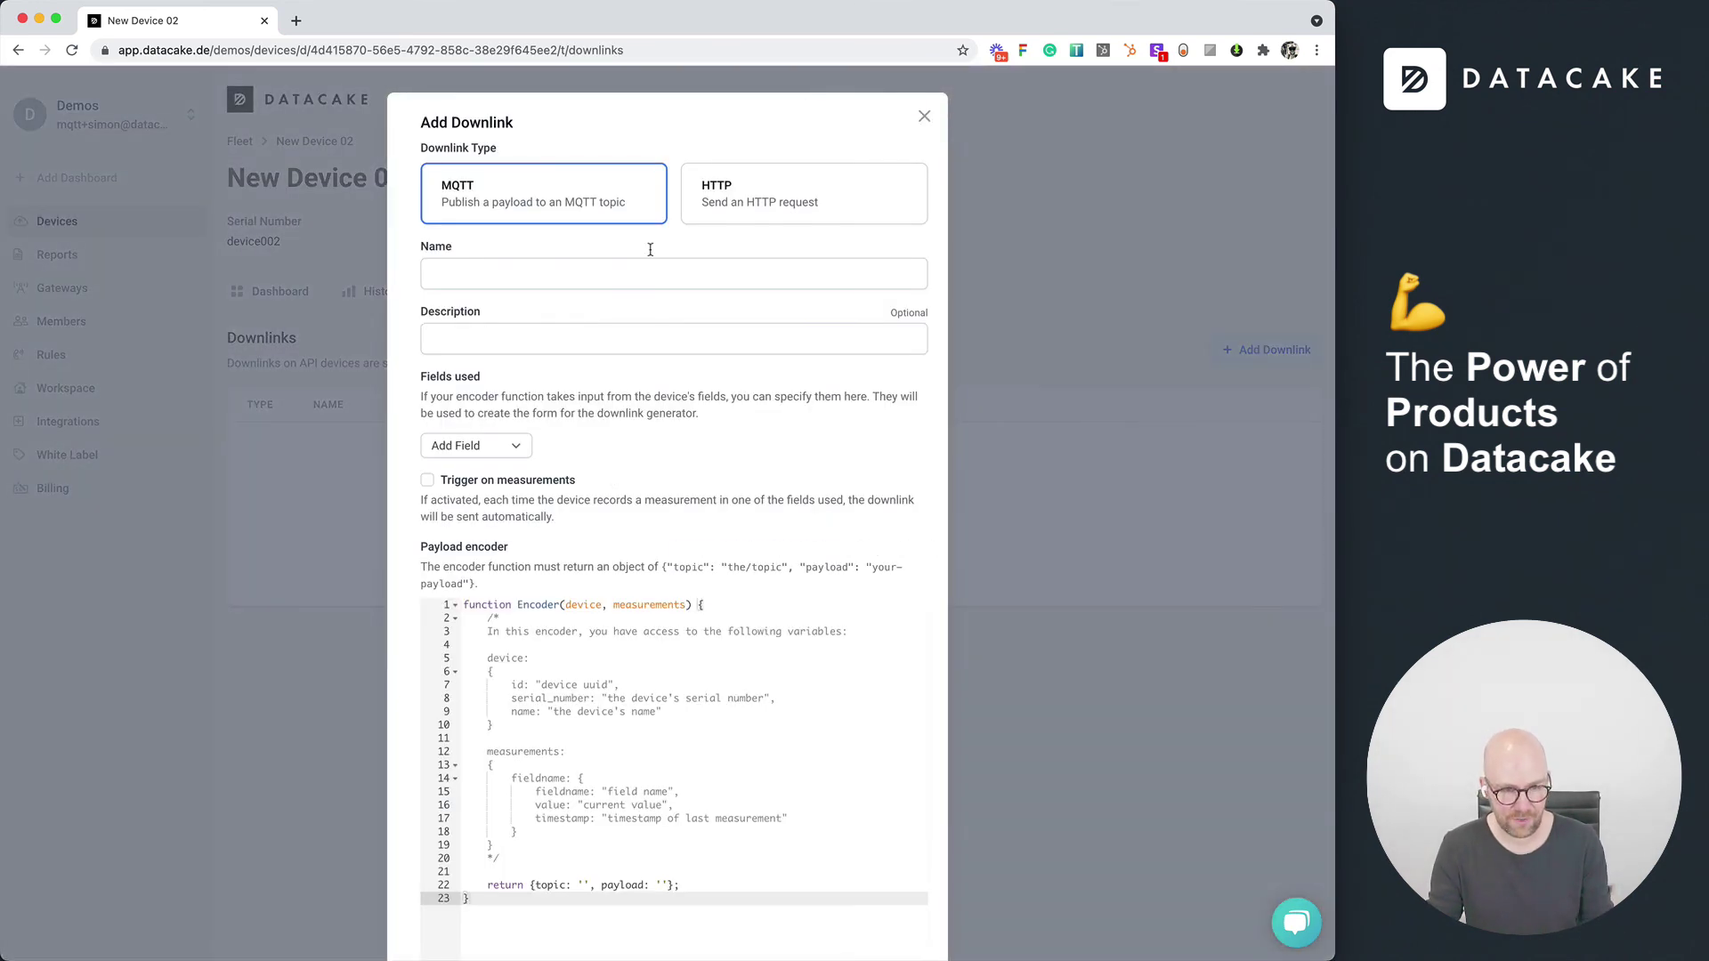
{"action": "scroll", "coordinate": [683, 552], "scroll_direction": "down", "scroll_amount": 2}
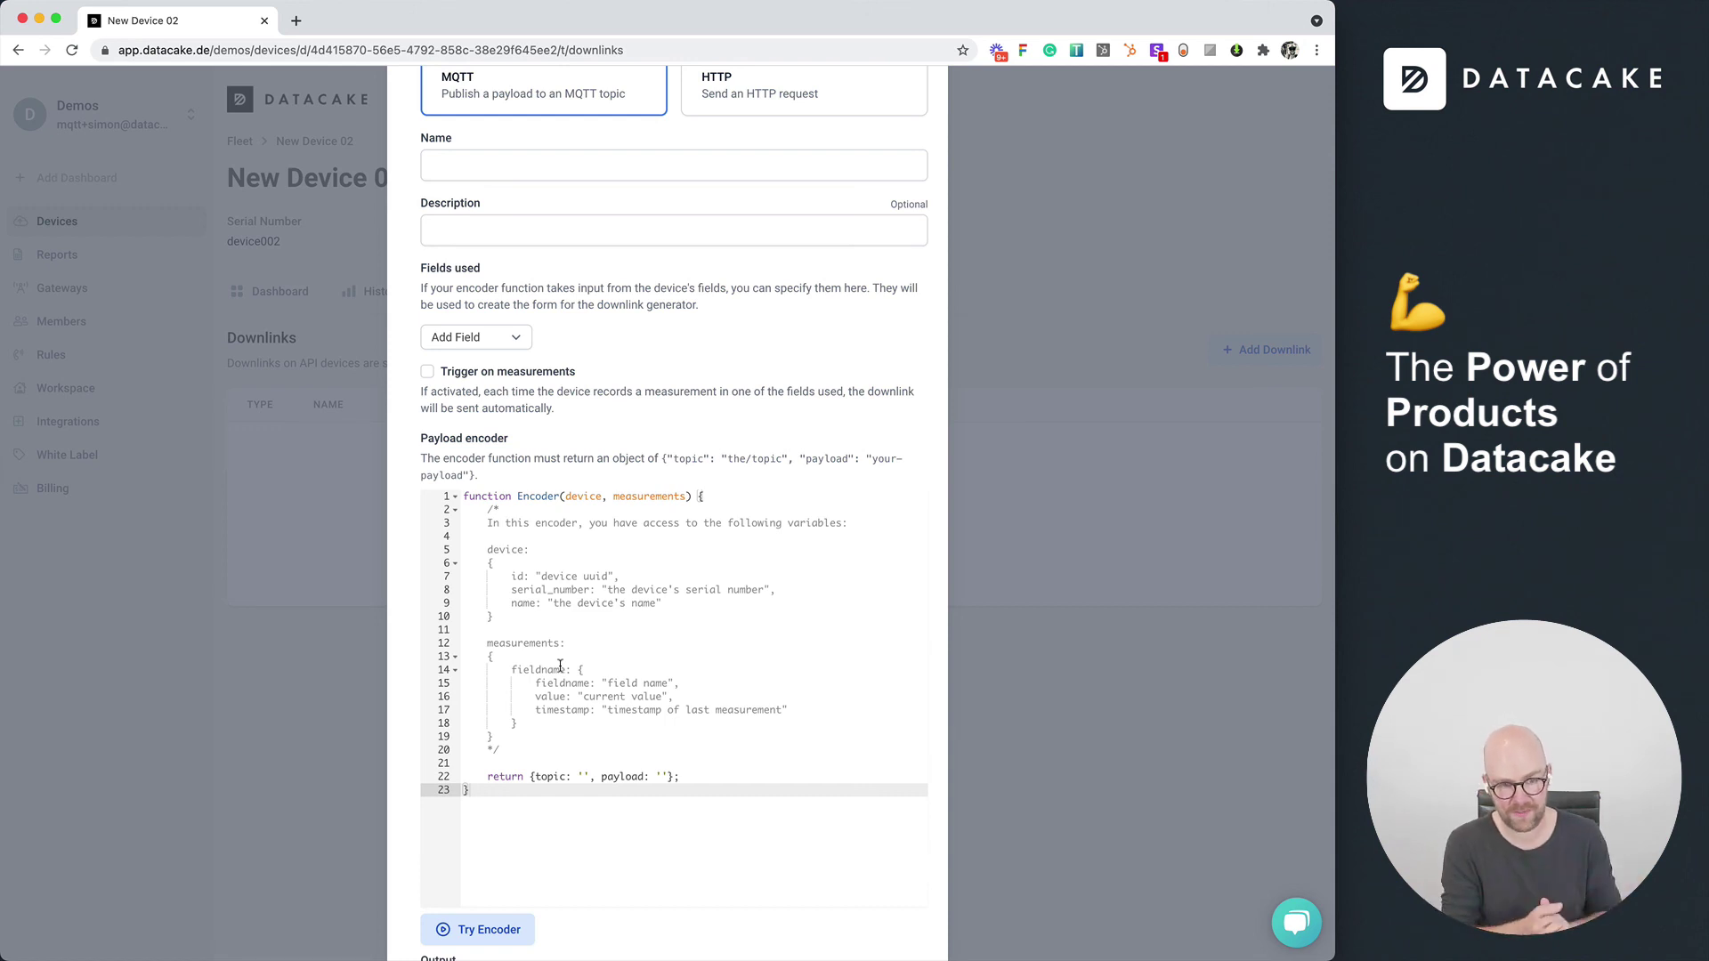
{"action": "scroll", "coordinate": [559, 666], "scroll_direction": "up", "scroll_amount": 3}
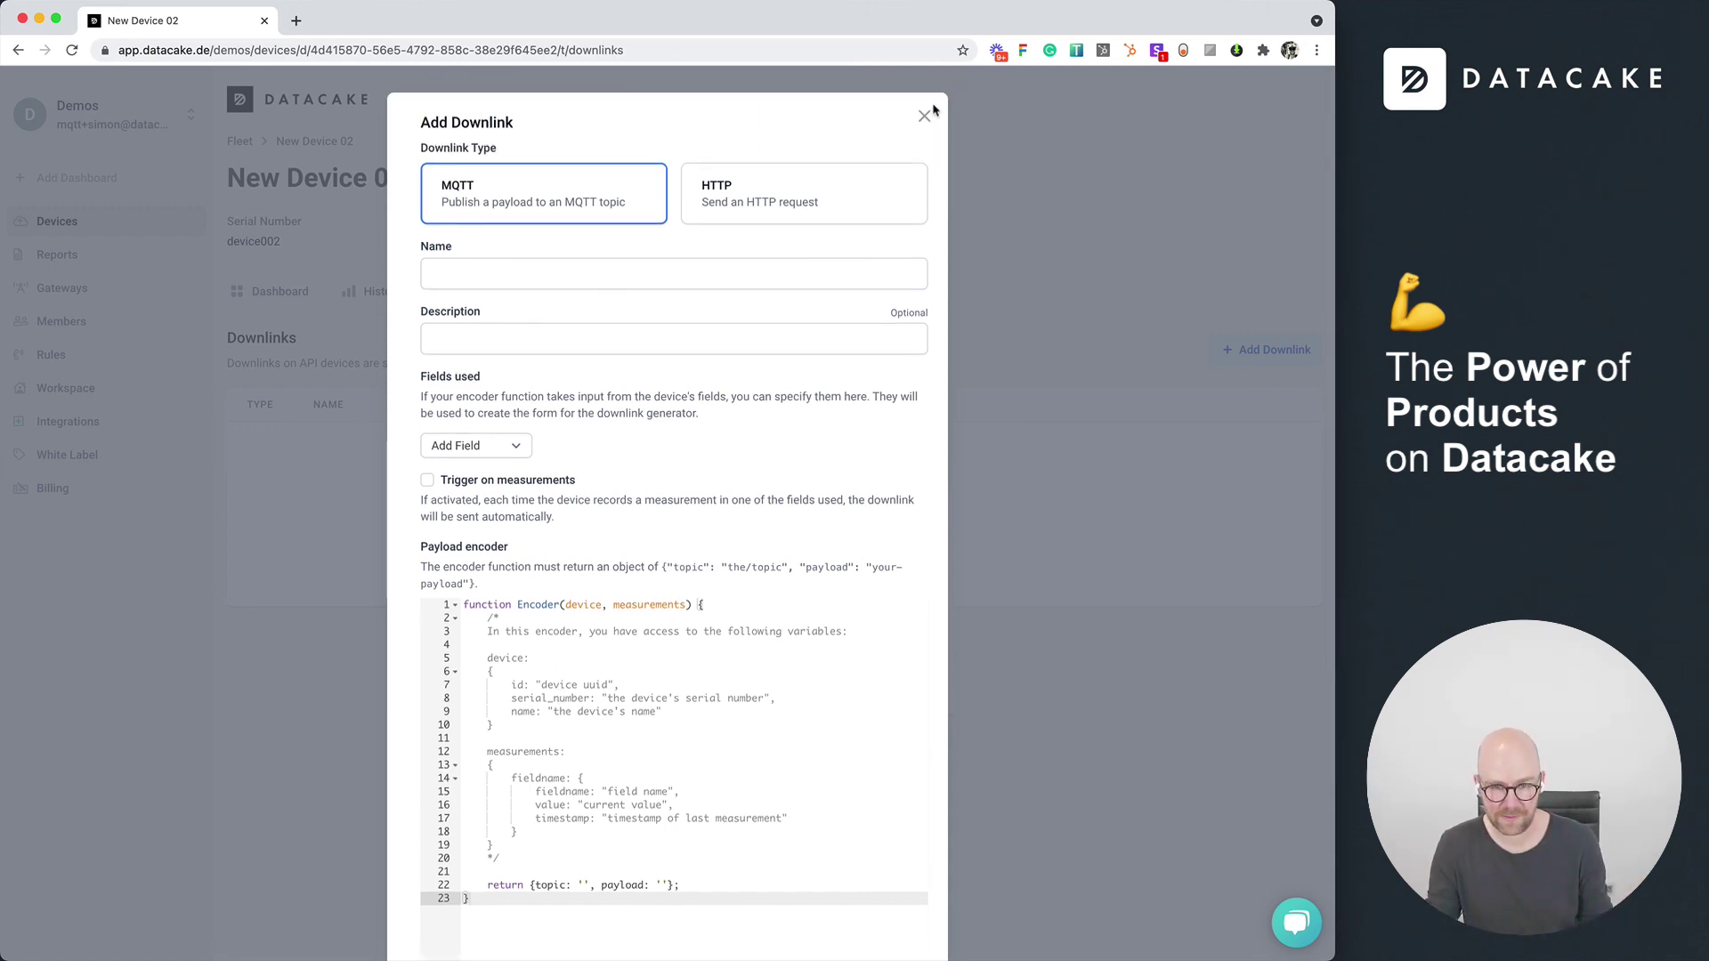
{"action": "key", "text": "Escape"}
{"action": "left_click", "coordinate": [84, 229]}
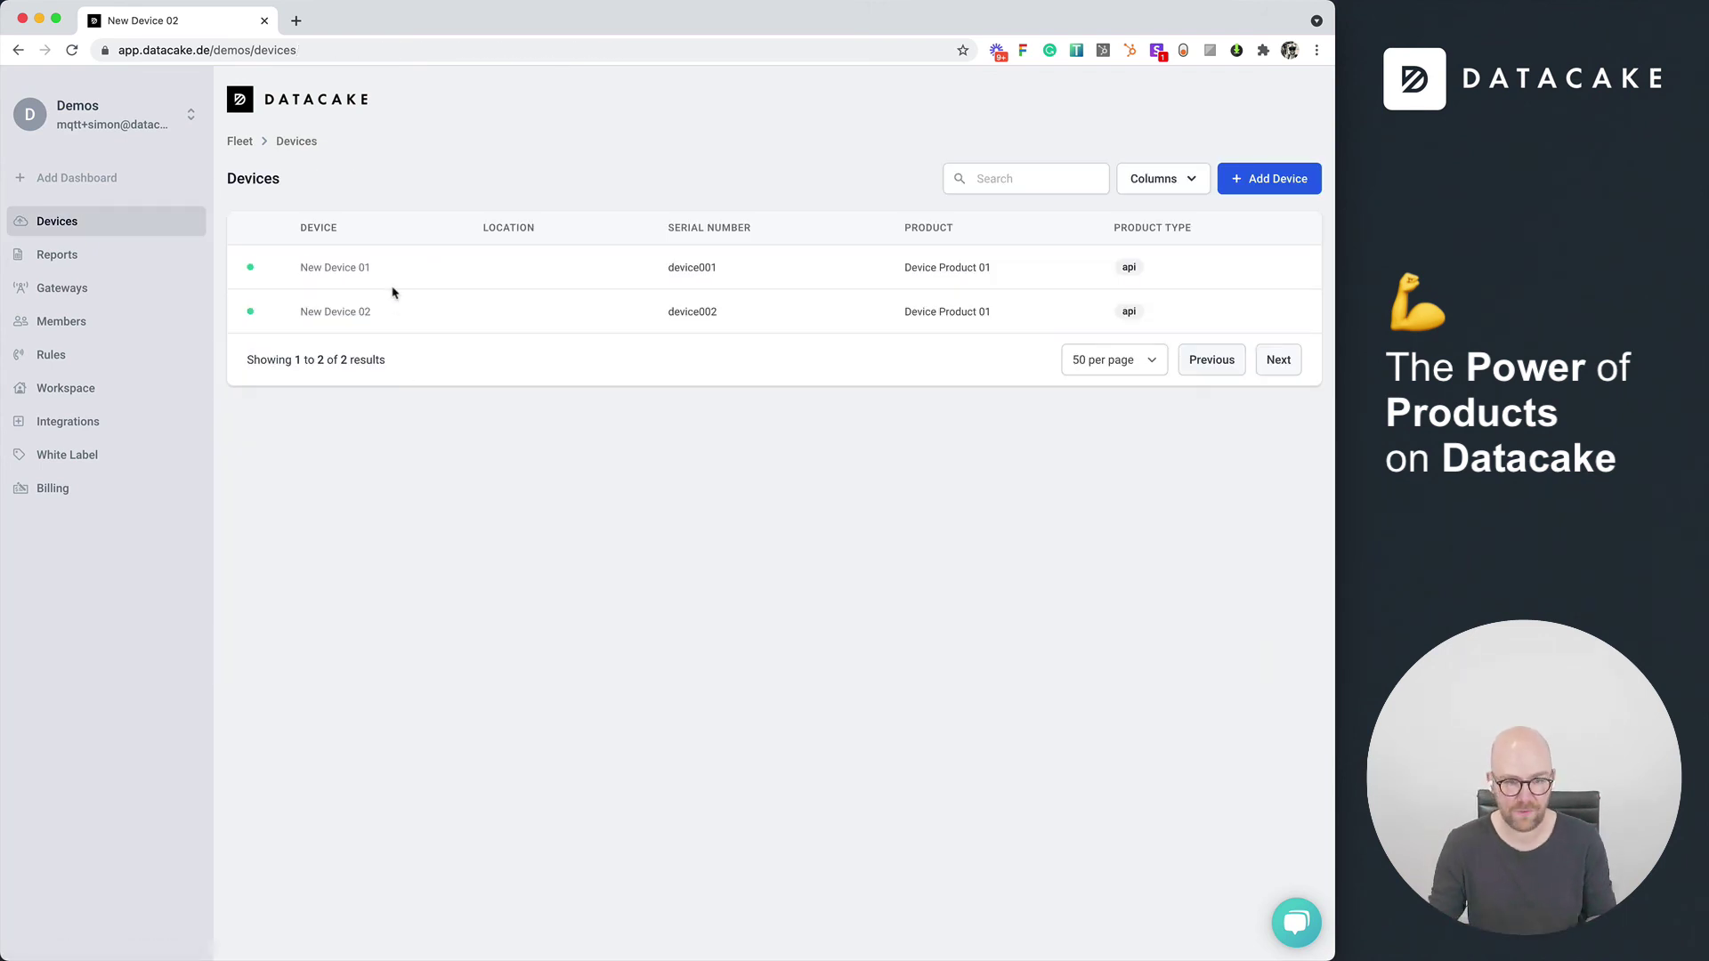
{"action": "key", "text": "super+Tab"}
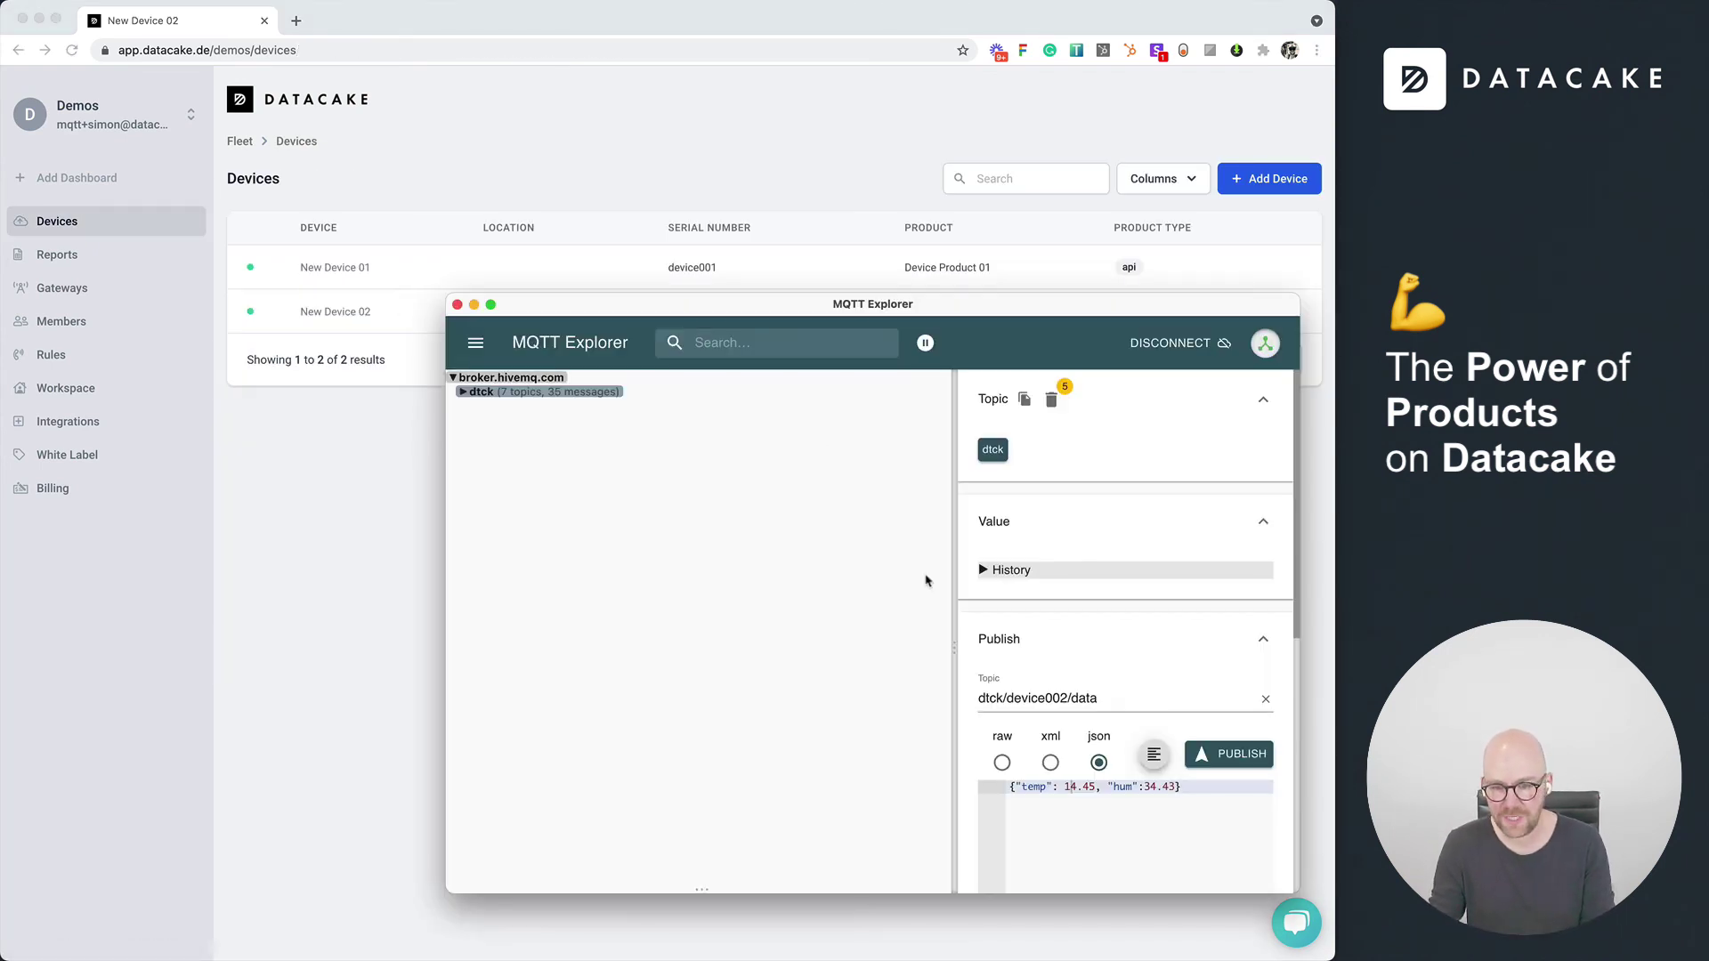
{"action": "left_click", "coordinate": [1065, 703]}
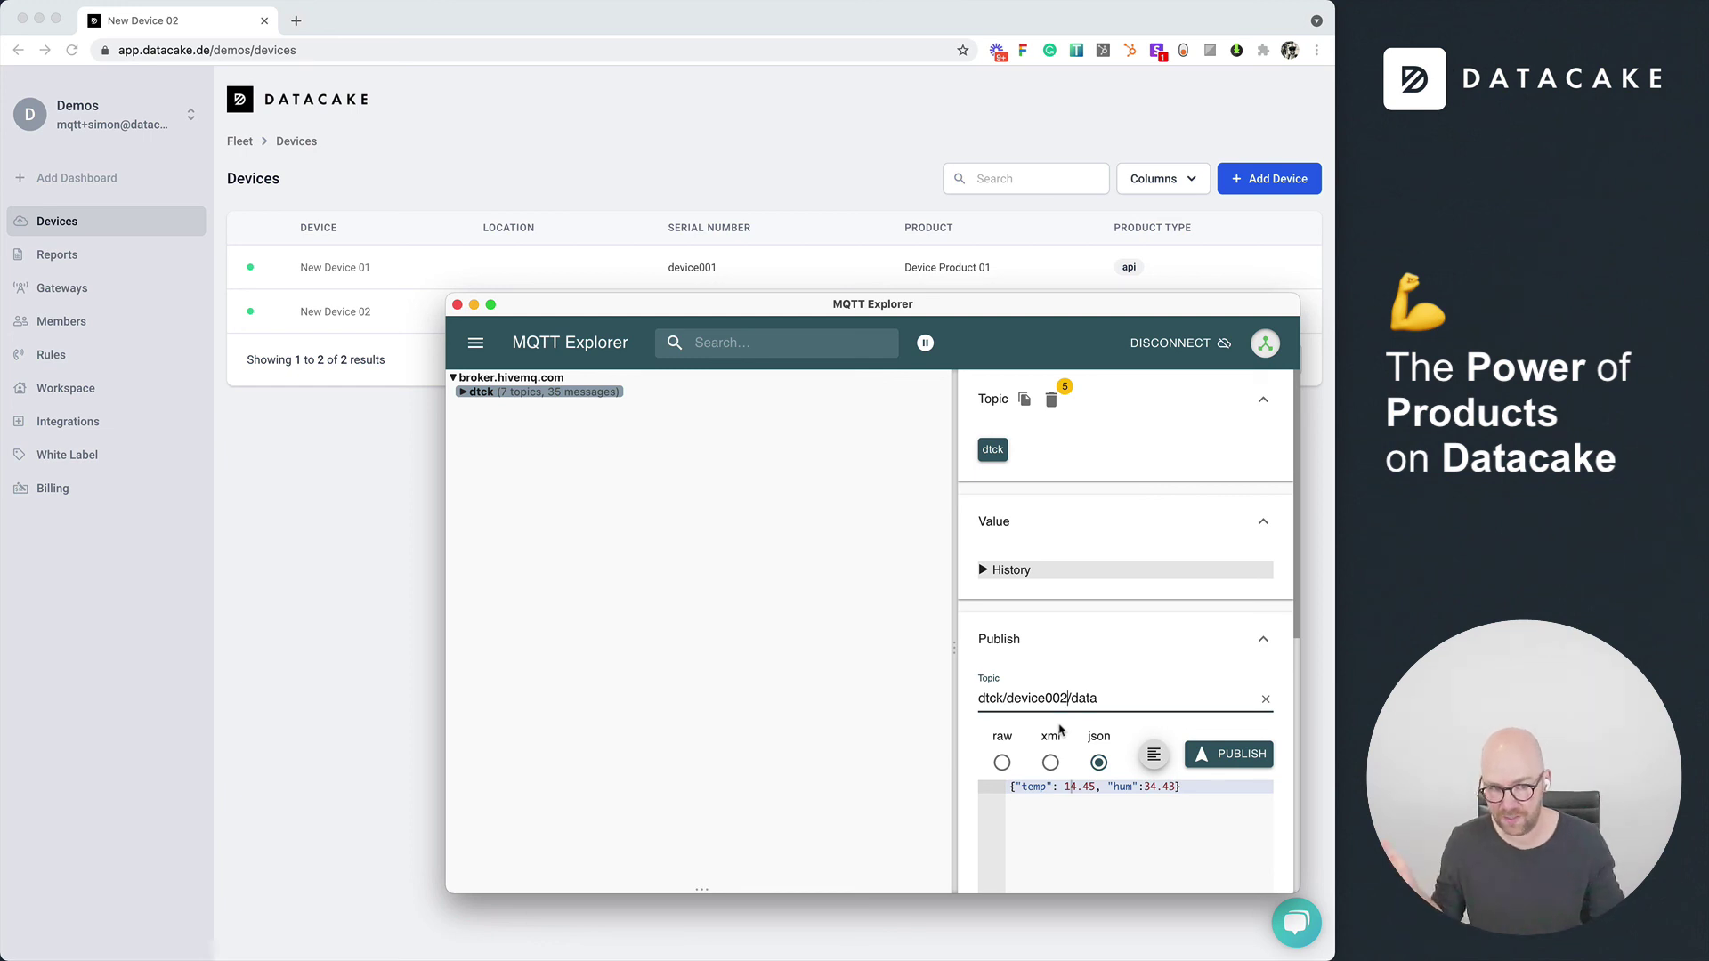
{"action": "left_click", "coordinate": [394, 660]}
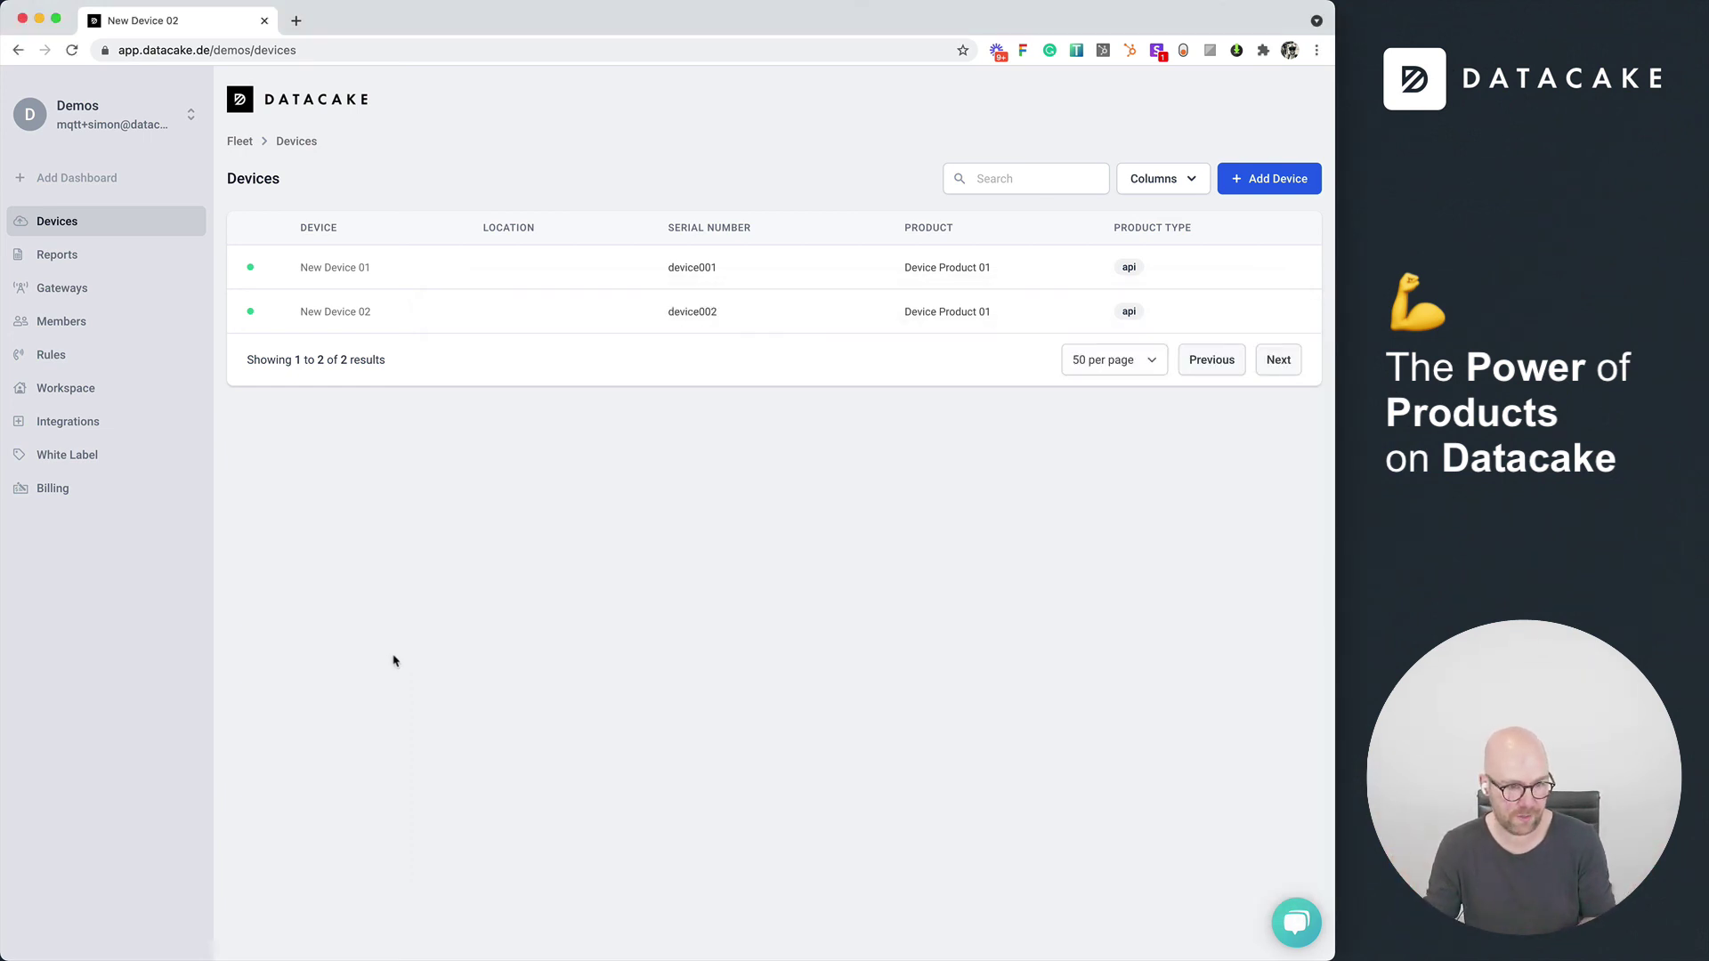